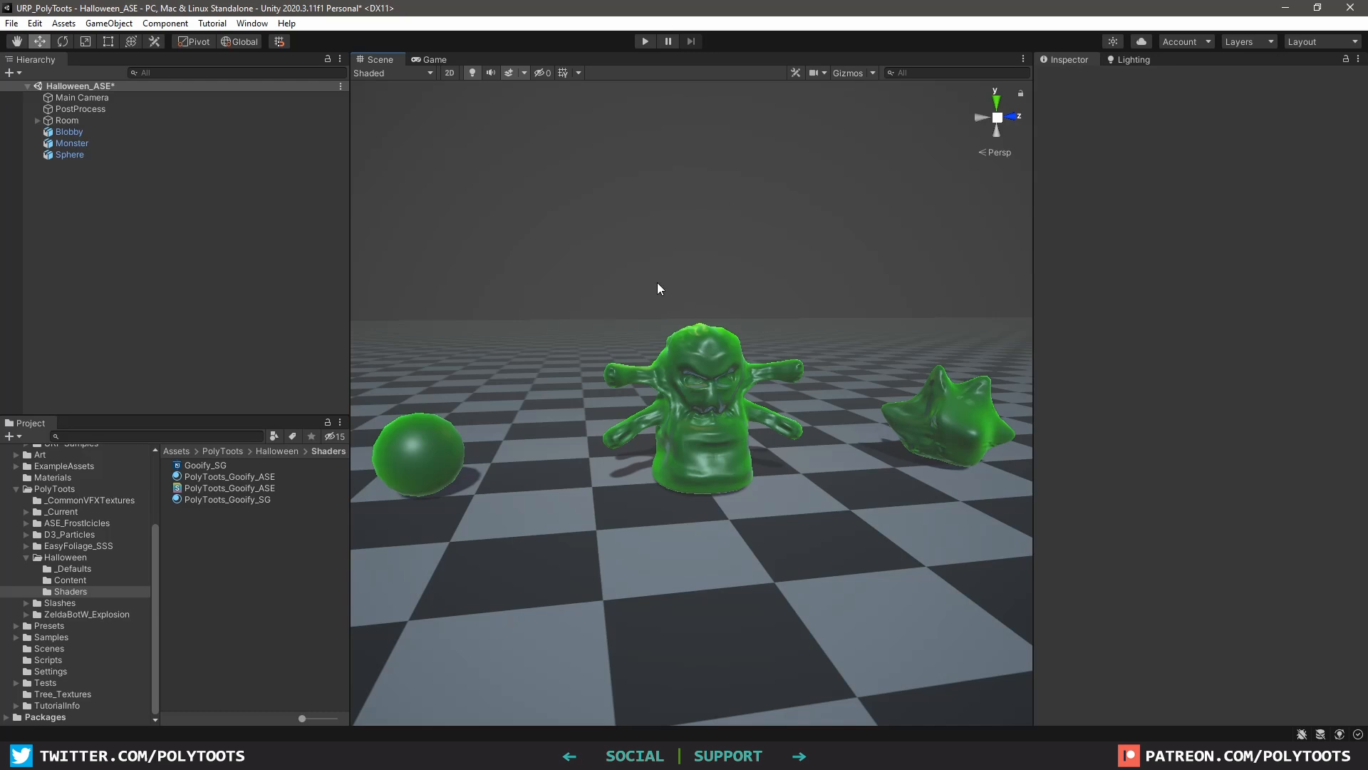
Select the Monster and lower its Gooify material's Melt value to preview the melted puddles
right_click_drag(728, 261, 728, 259)
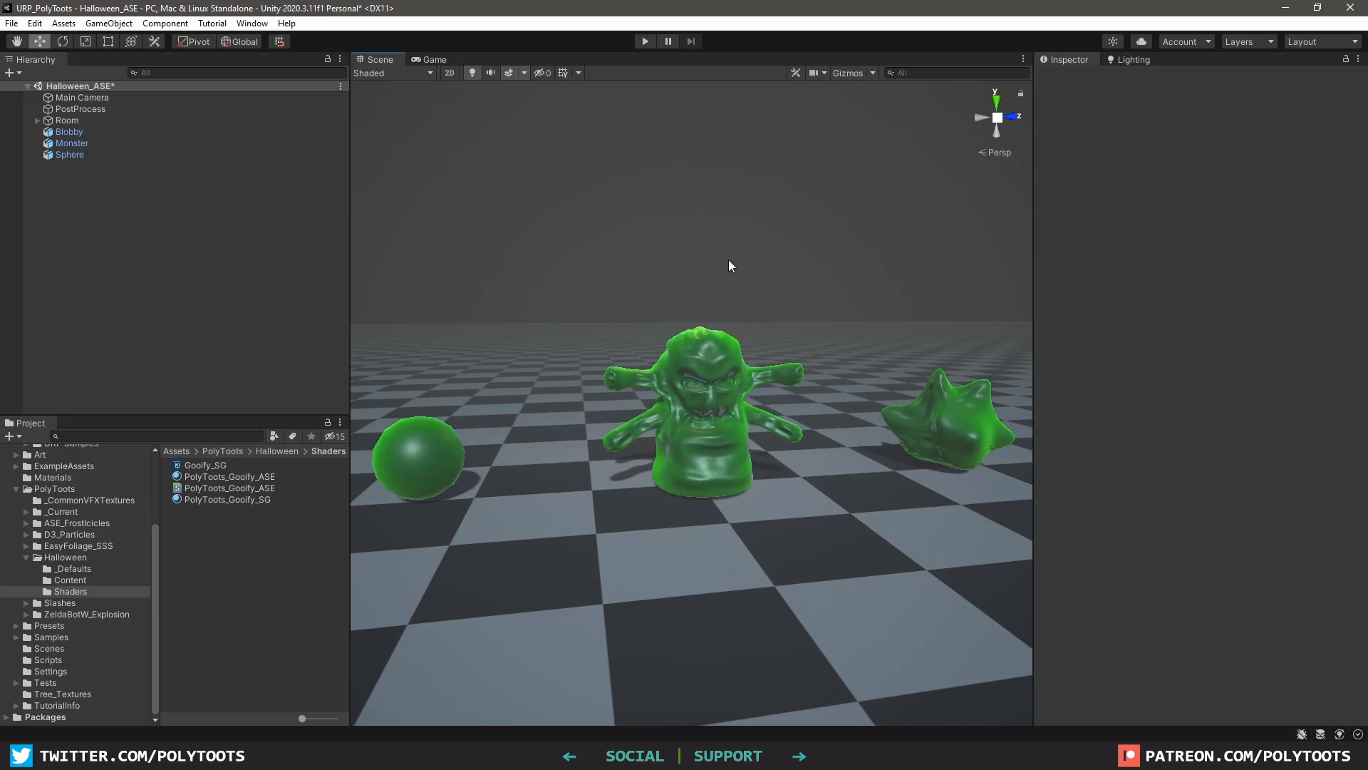
right_click_drag(710, 325, 684, 356)
left_click(690, 362)
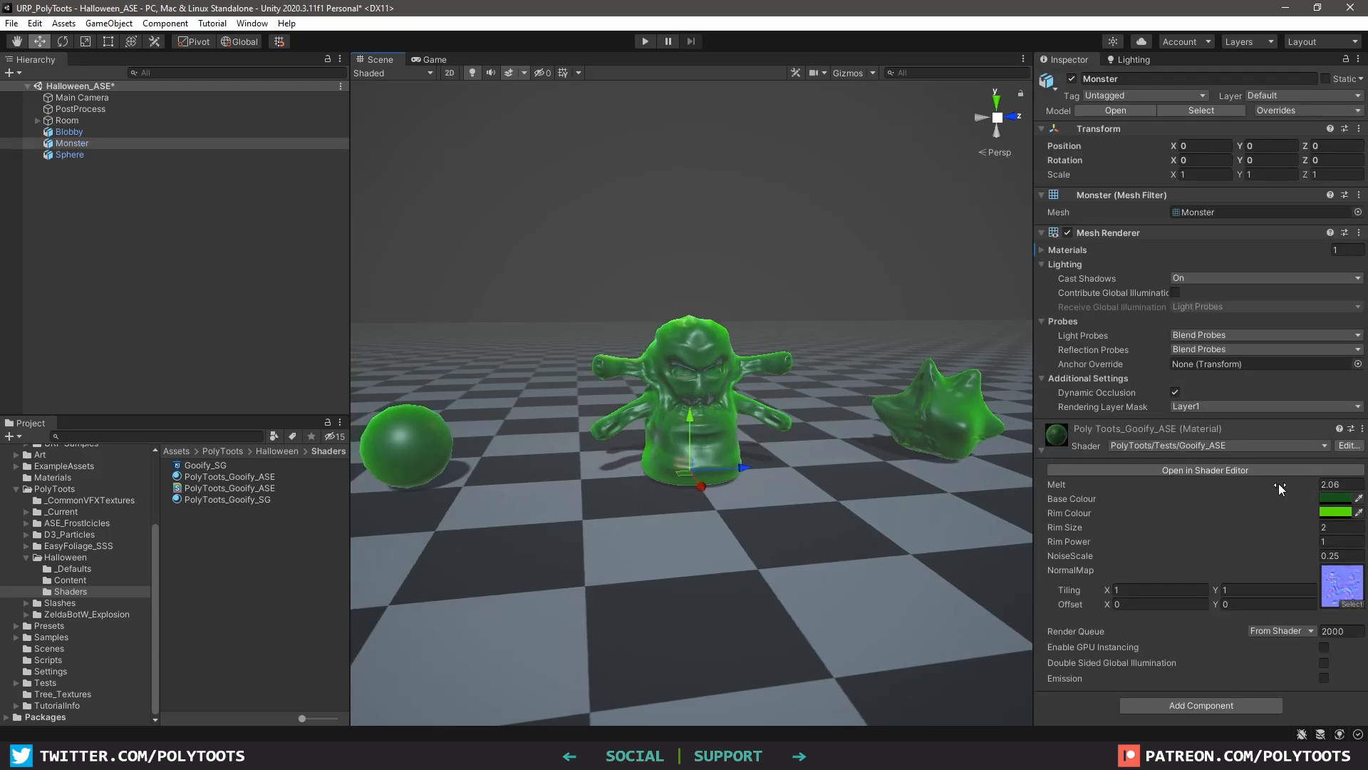
left_click_drag(1280, 489, 1159, 519)
right_click_drag(785, 553, 755, 413)
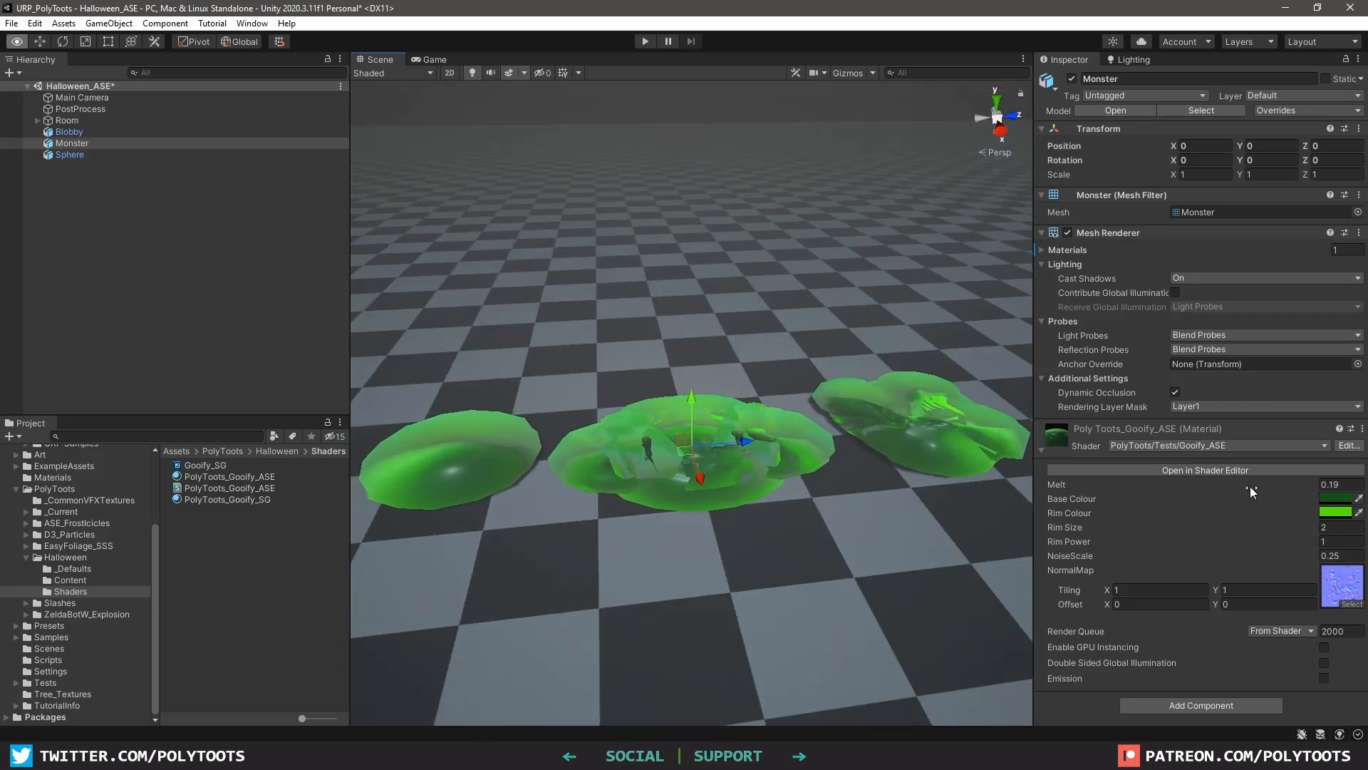
Set the Monster material's Melt value to 2 and deselect the Monster
left_click_drag(1250, 487, 1327, 485)
left_click(1337, 484)
type("2")
key("Tab")
left_click_drag(563, 496, 854, 387, "alt")
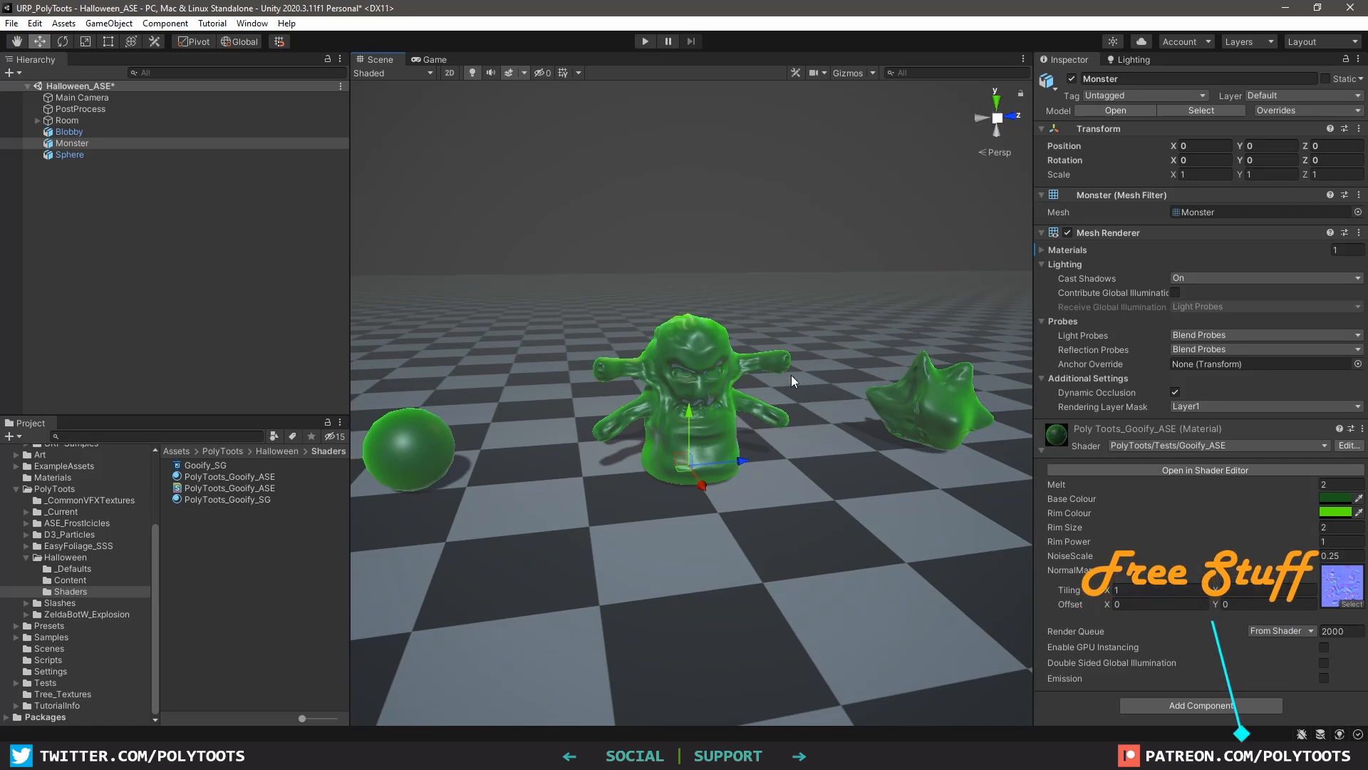
left_click(785, 239)
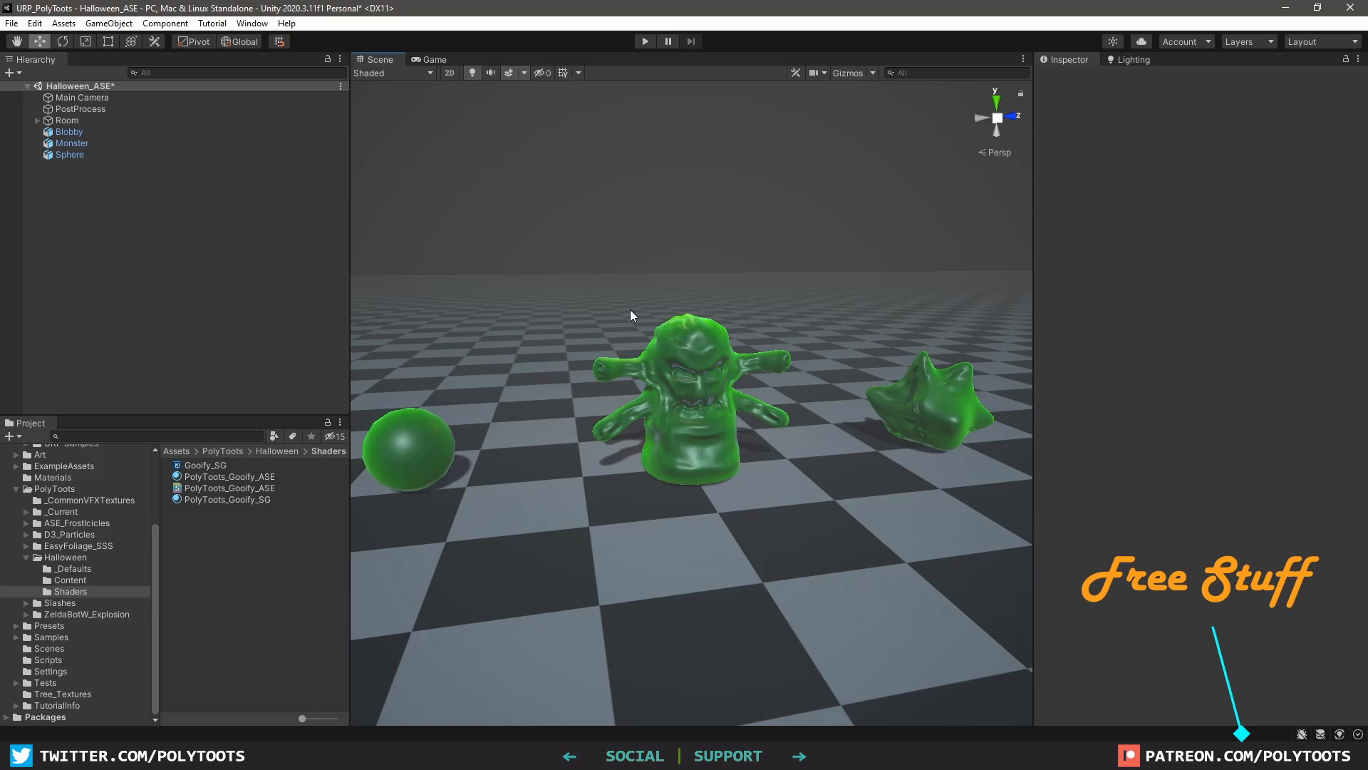
scroll(633, 312, "down", 3)
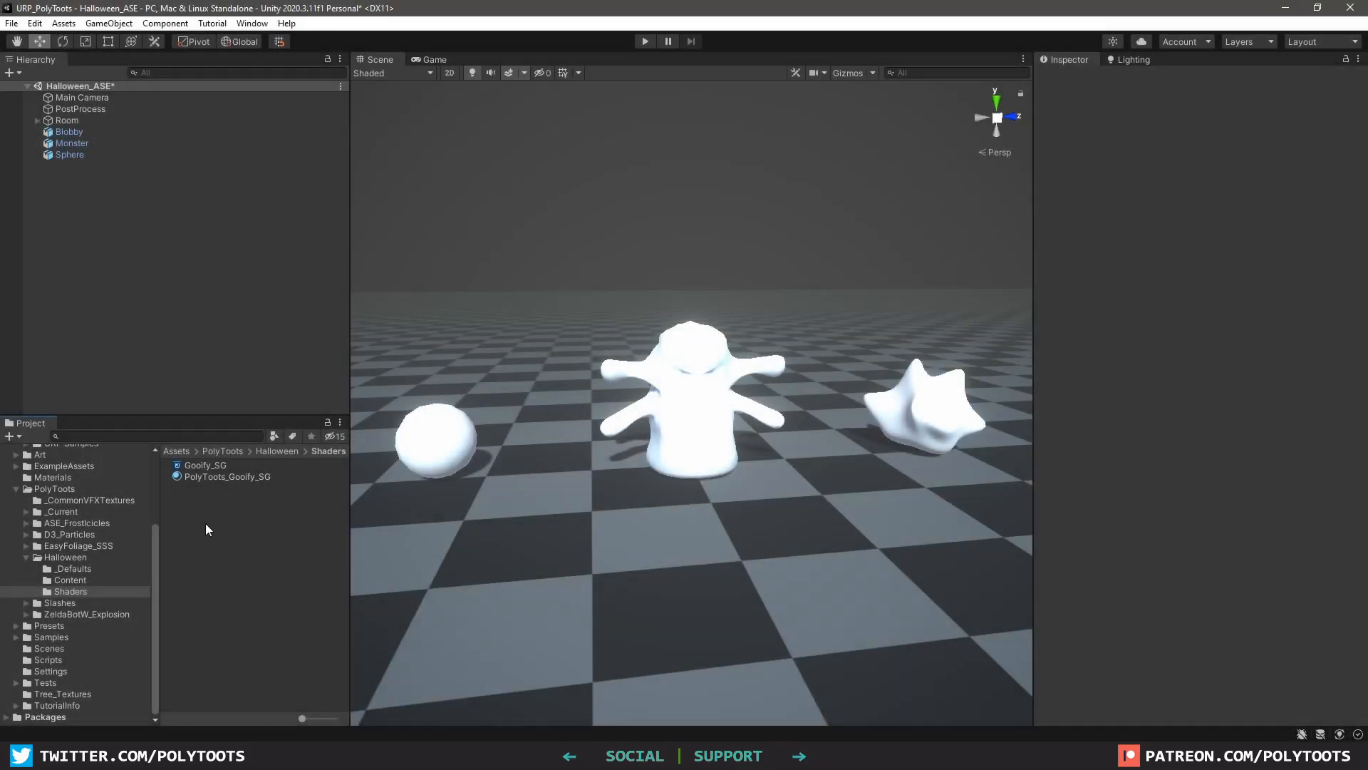
Create a Universal PBR Amplify shader in the Shaders folder and name it PolyToots_Gooify_ASE
right_click(207, 529)
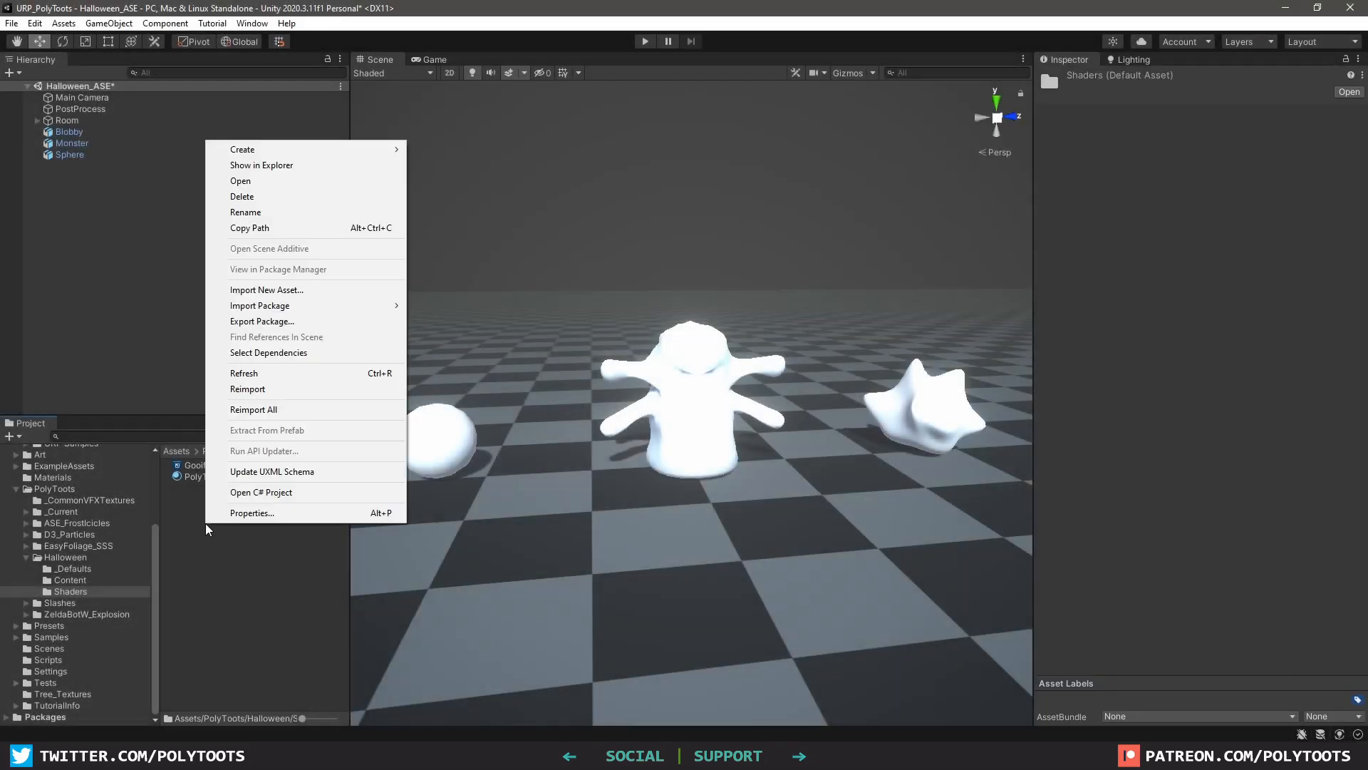
mouse_move(336, 154)
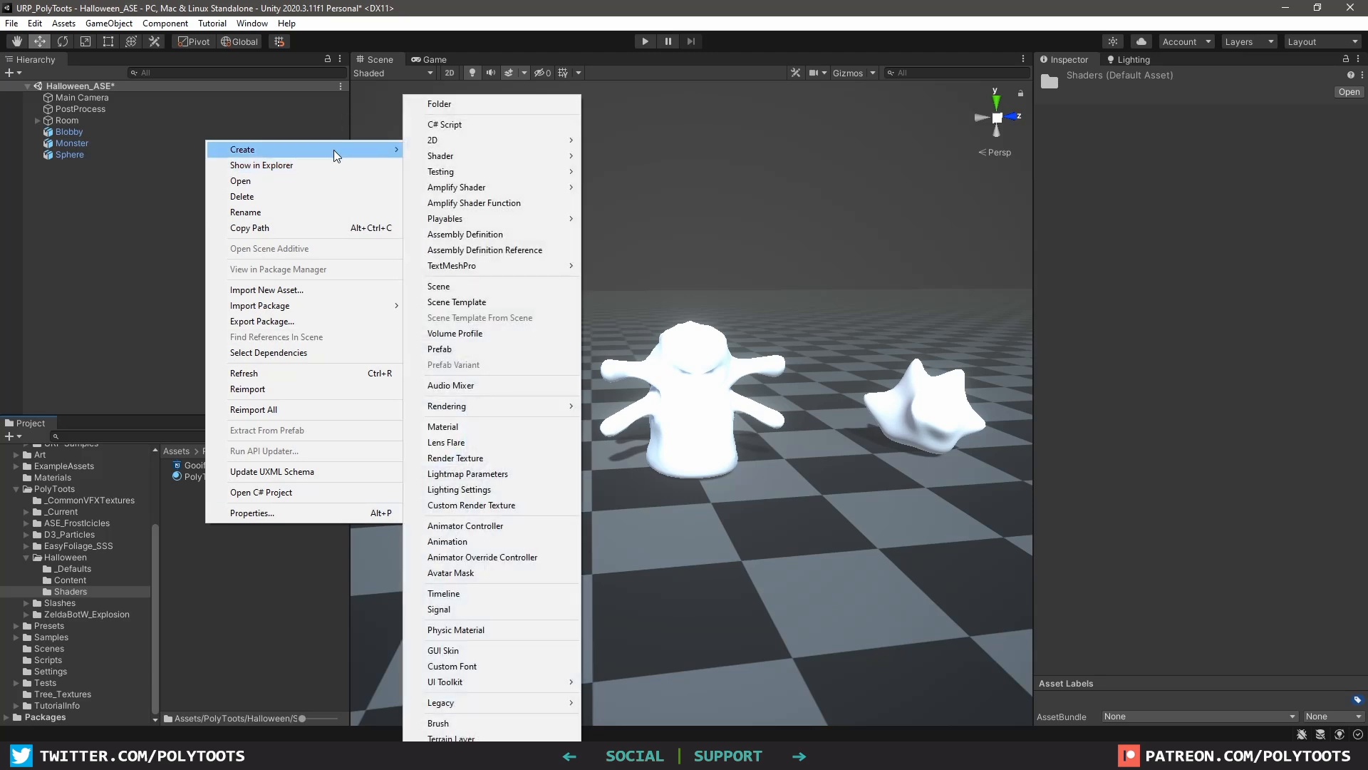
mouse_move(499, 187)
mouse_move(627, 218)
mouse_move(741, 256)
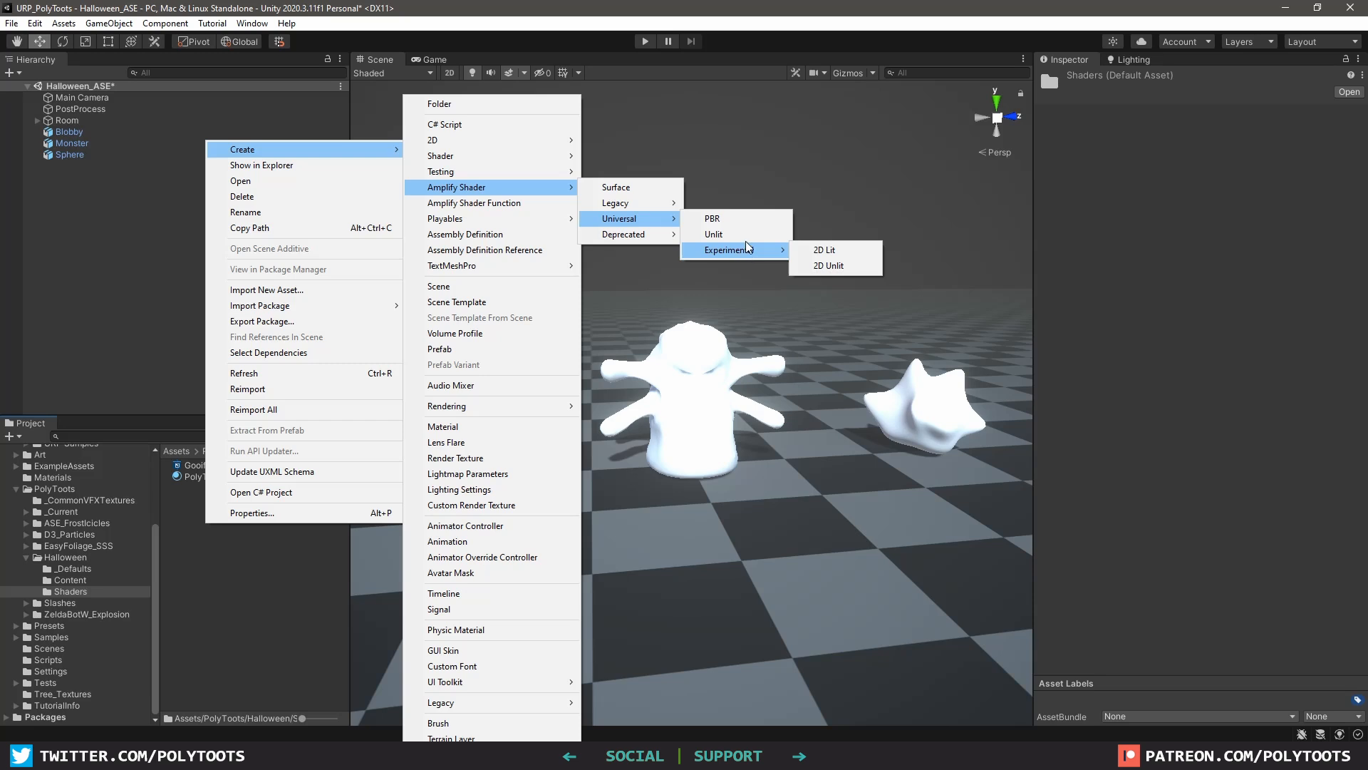
left_click(744, 220)
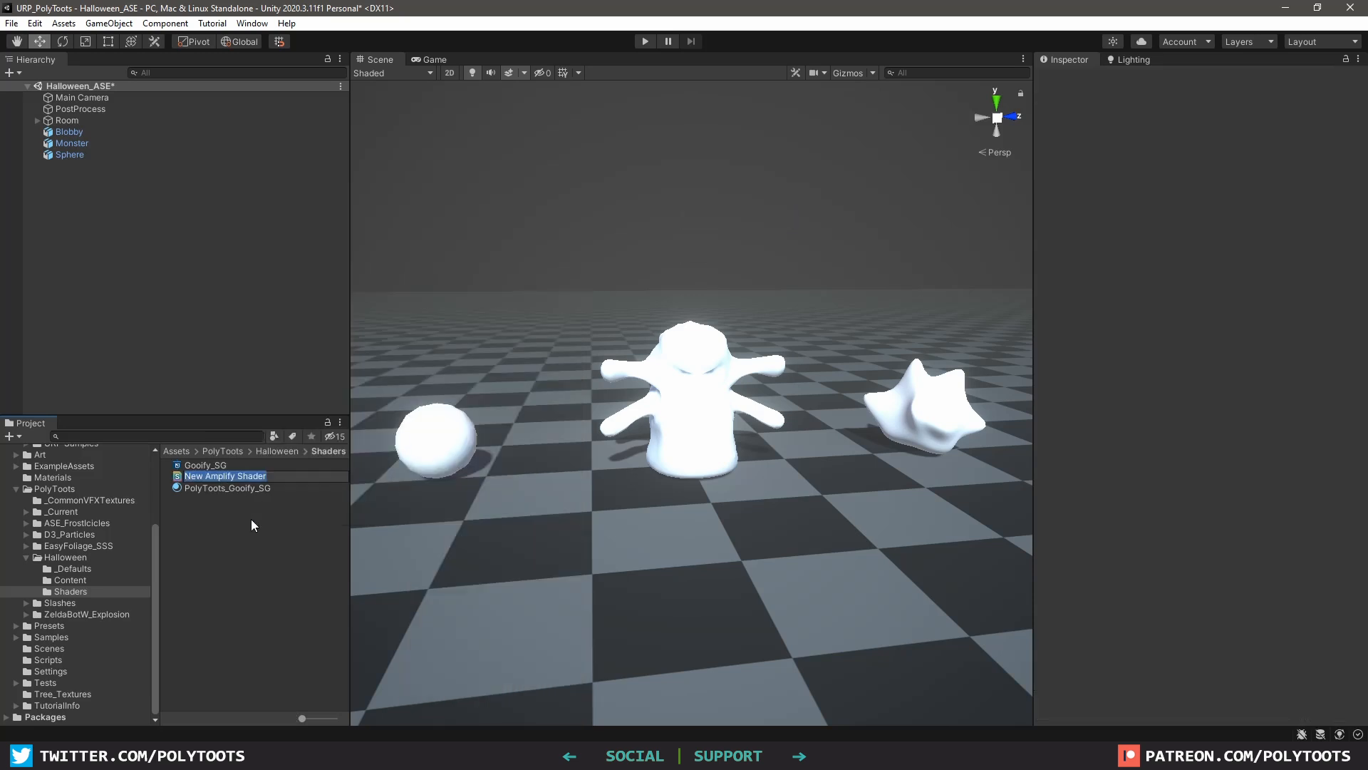
type("PolyToots_Goofify_ASE")
key("Return")
Dock the shader editor above the Scene view, enlarge it and maximize it
left_click_drag(386, 146, 413, 96)
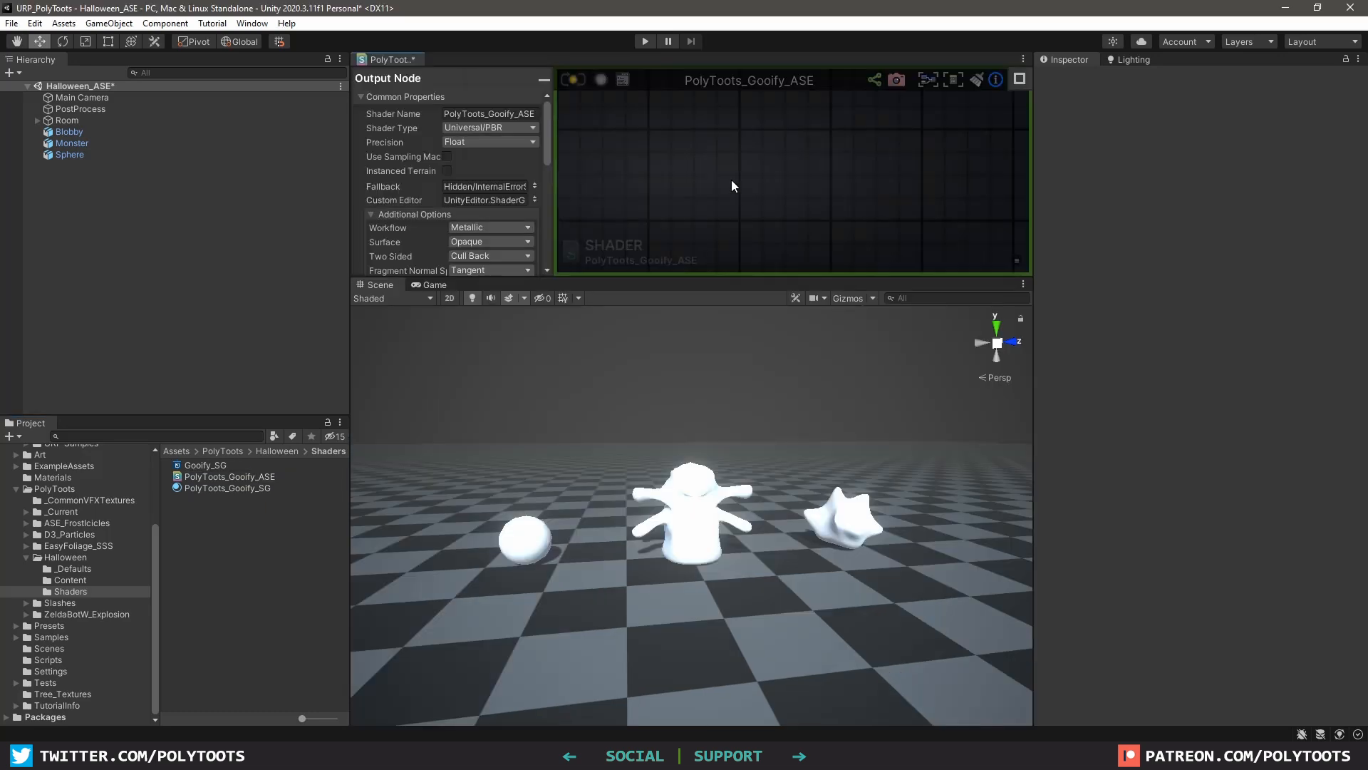
left_click_drag(754, 276, 754, 369)
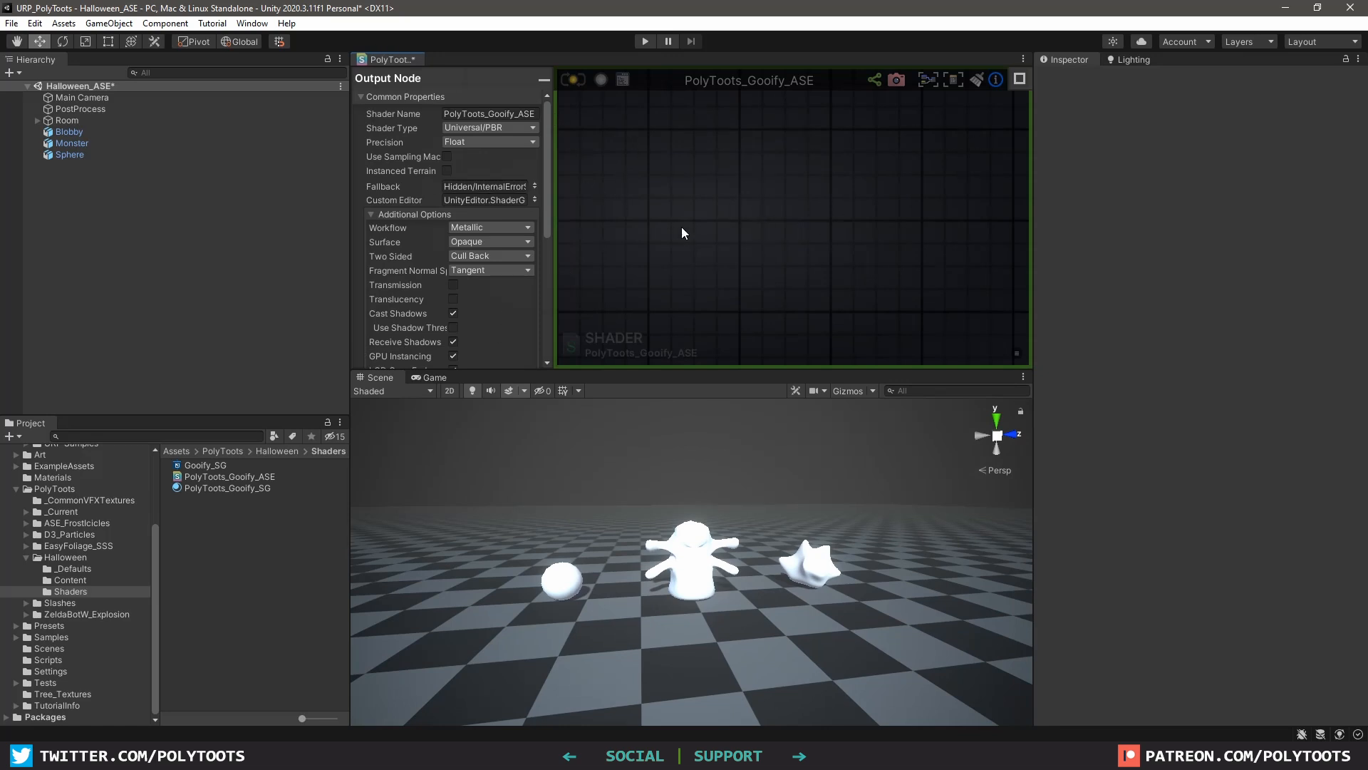
key("shift+space")
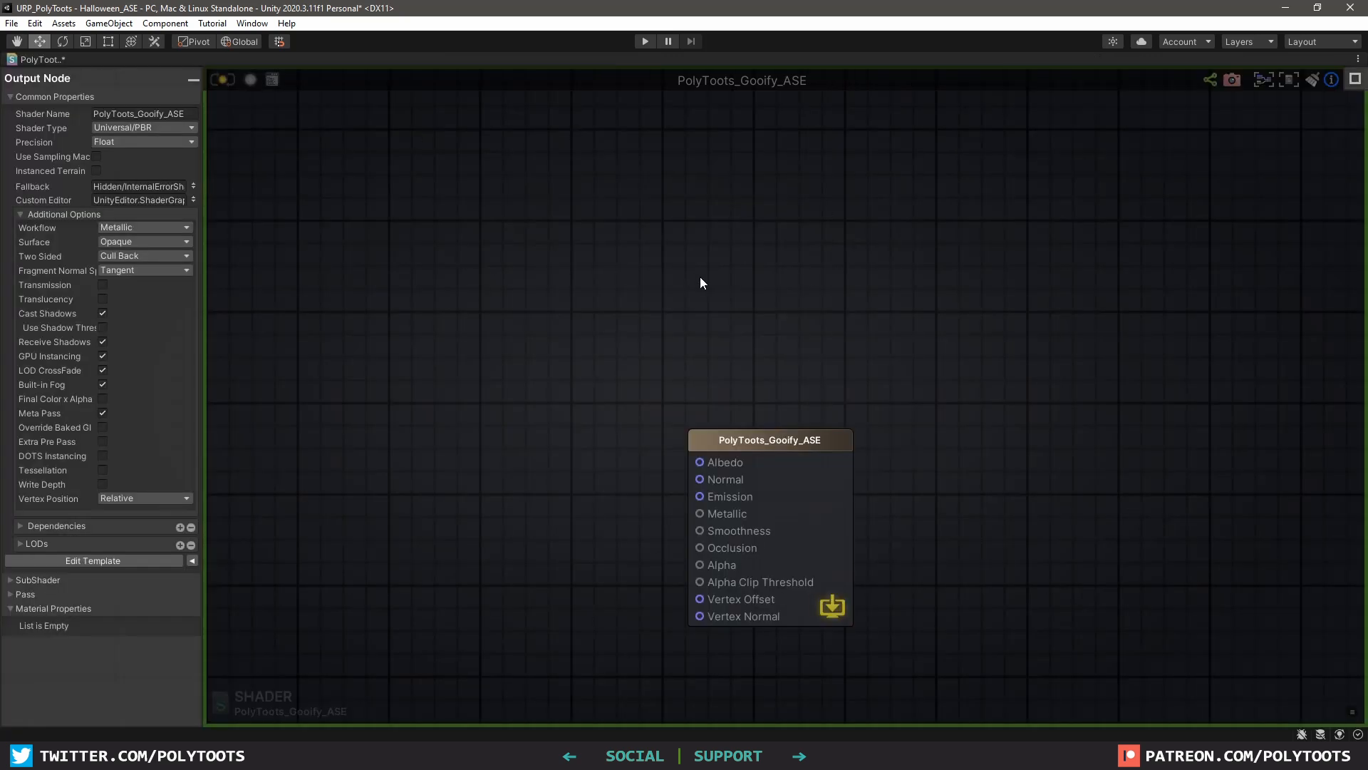
key("shift+space")
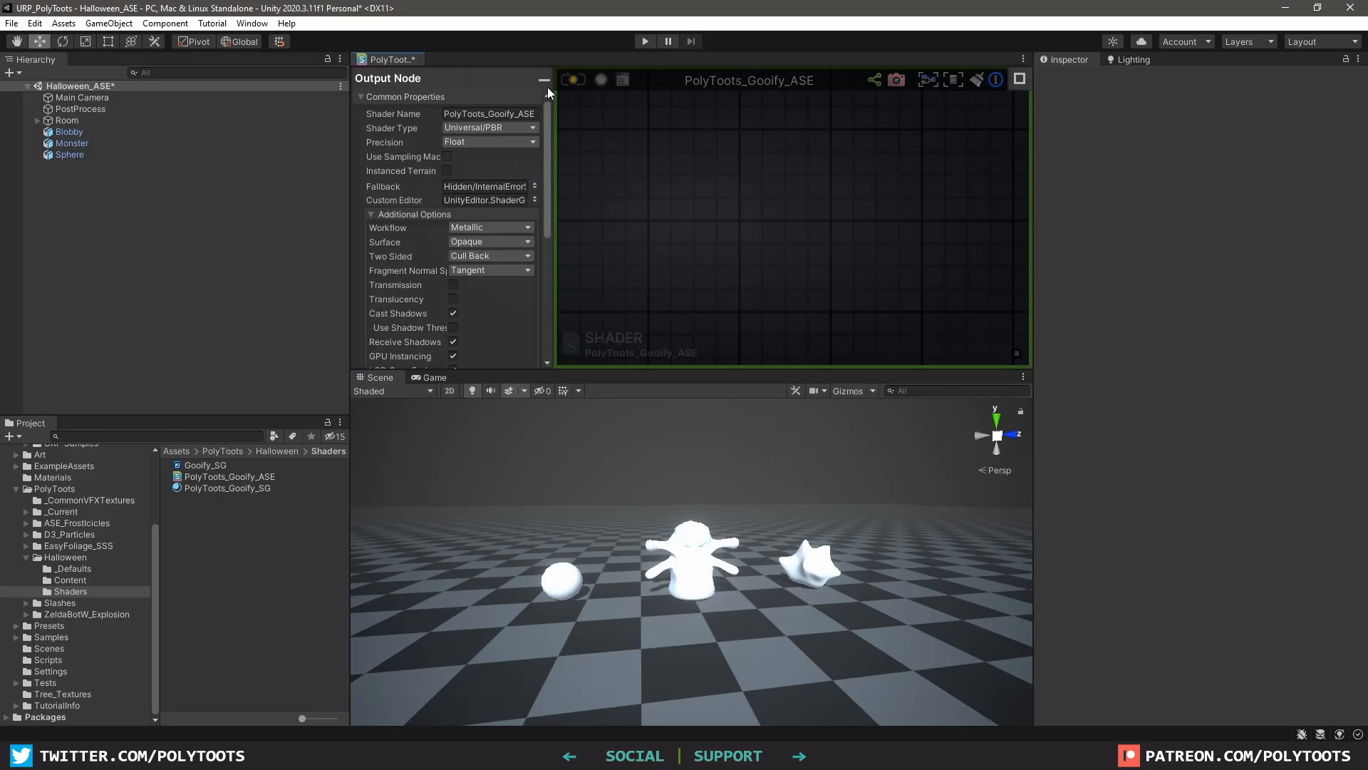
left_click_drag(382, 58, 749, 200)
left_click_drag(348, 194, 427, 114)
key("shift+space")
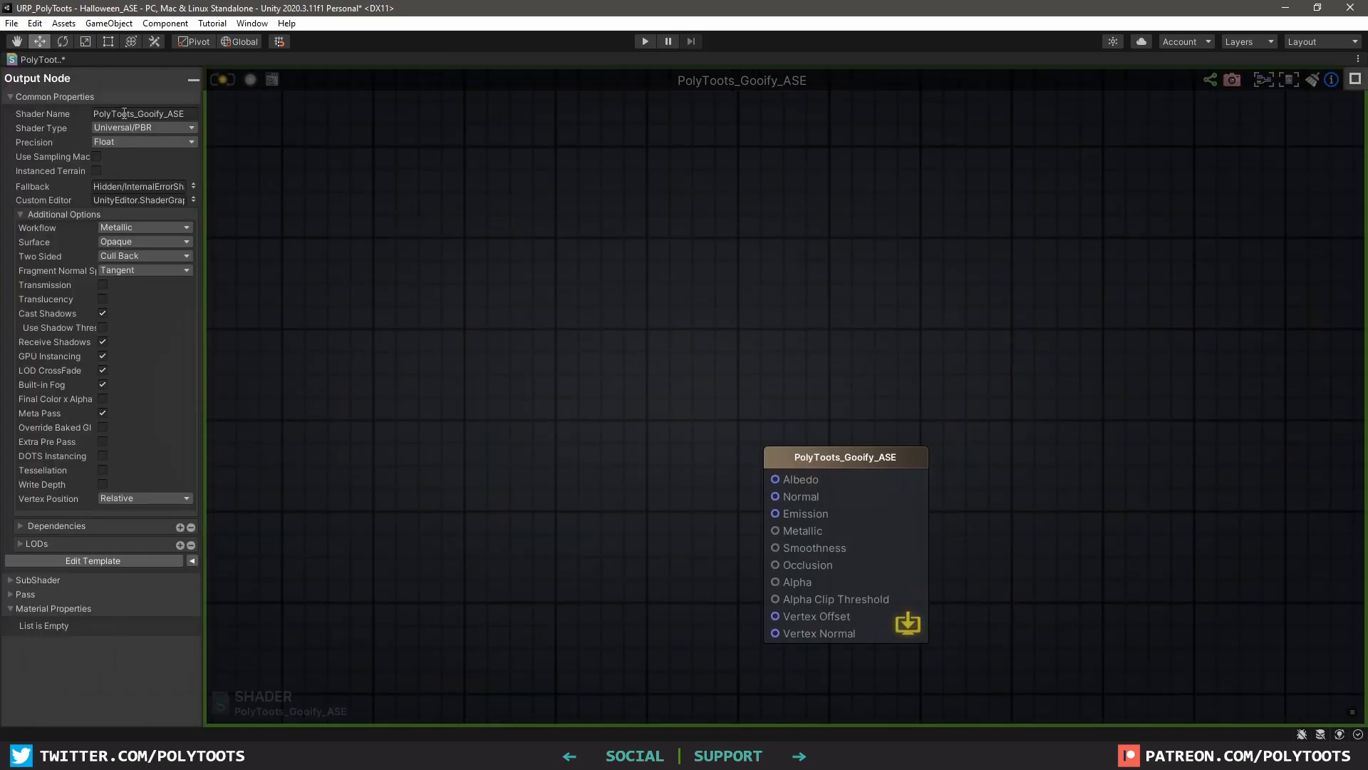
Change the shader name to PolyToots/Gooify_ASE
key("BackSpace")
type("/")
key("Return")
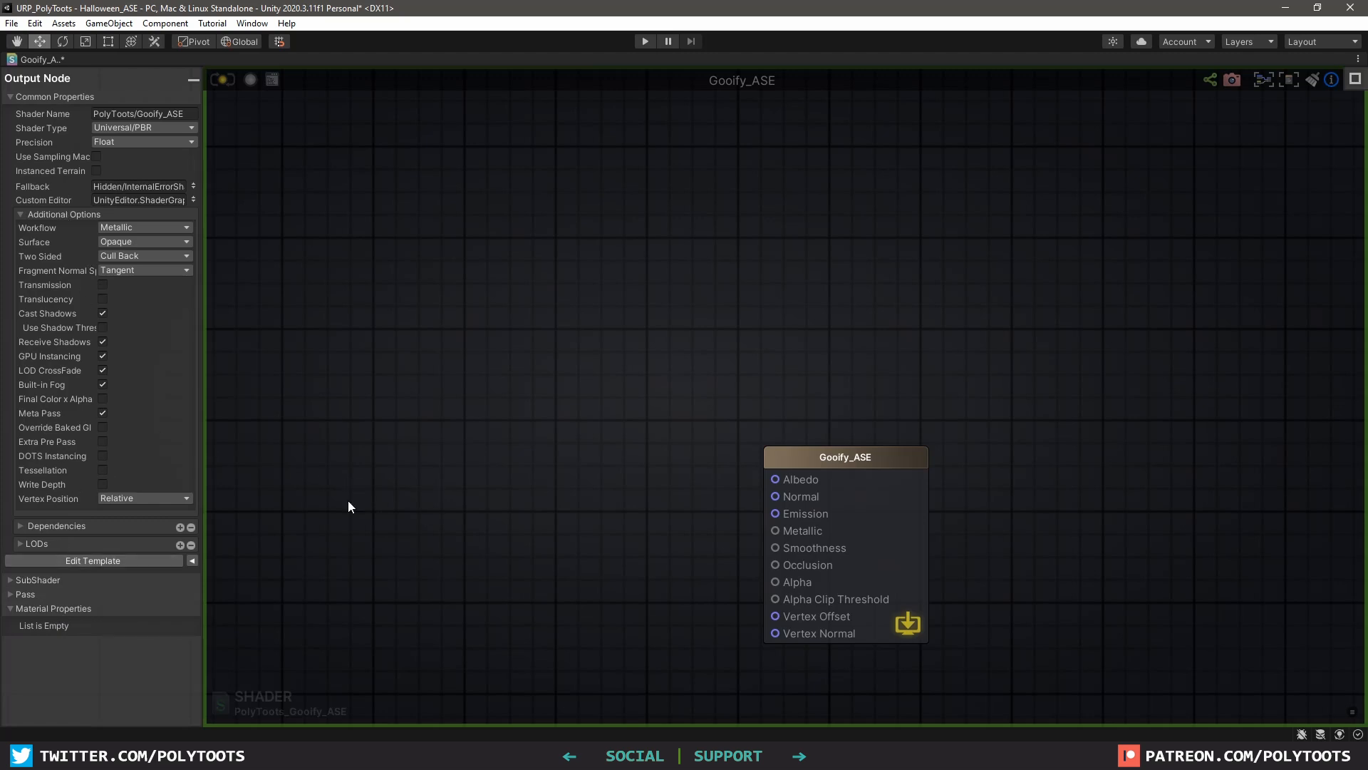
Add two Color nodes to the graph and stack them one above the other, well away from the output node
middle_click_drag(348, 506, 489, 400)
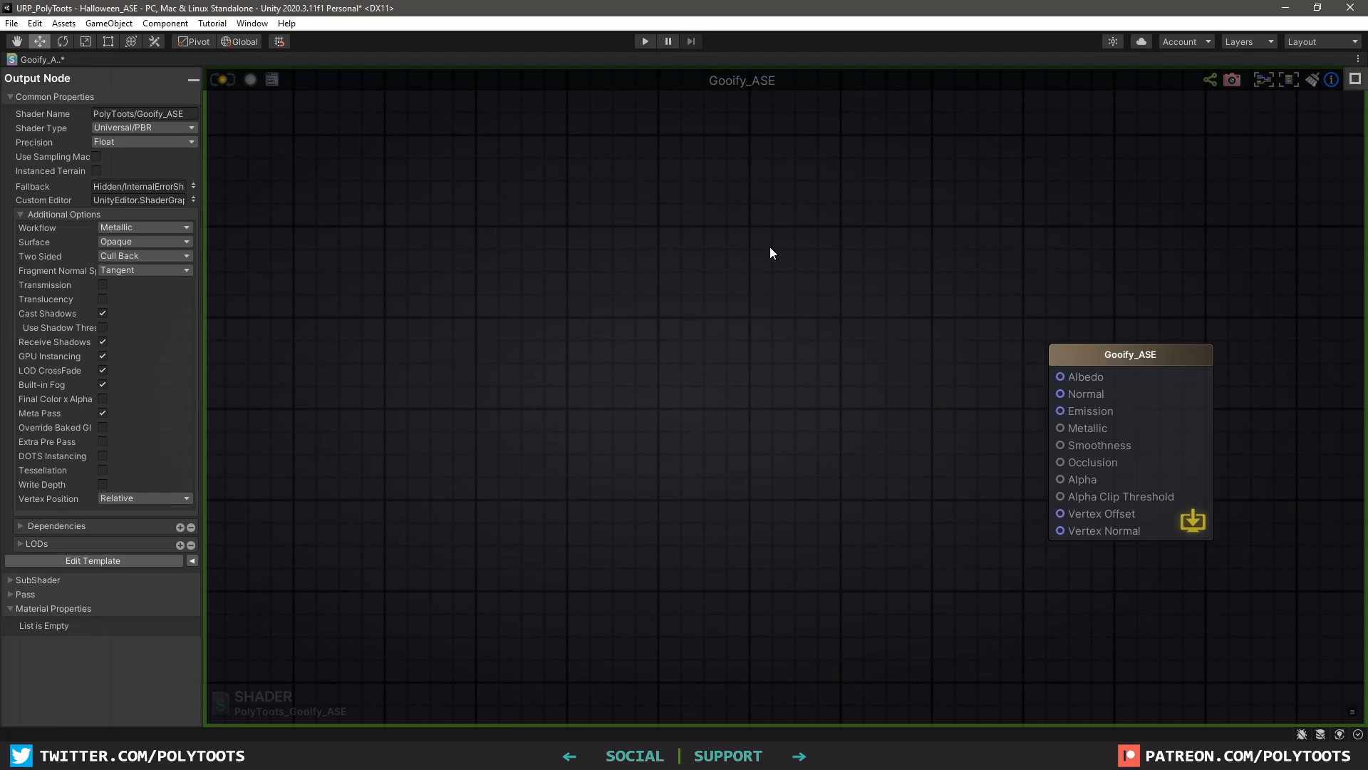
middle_click_drag(1210, 225, 1186, 303)
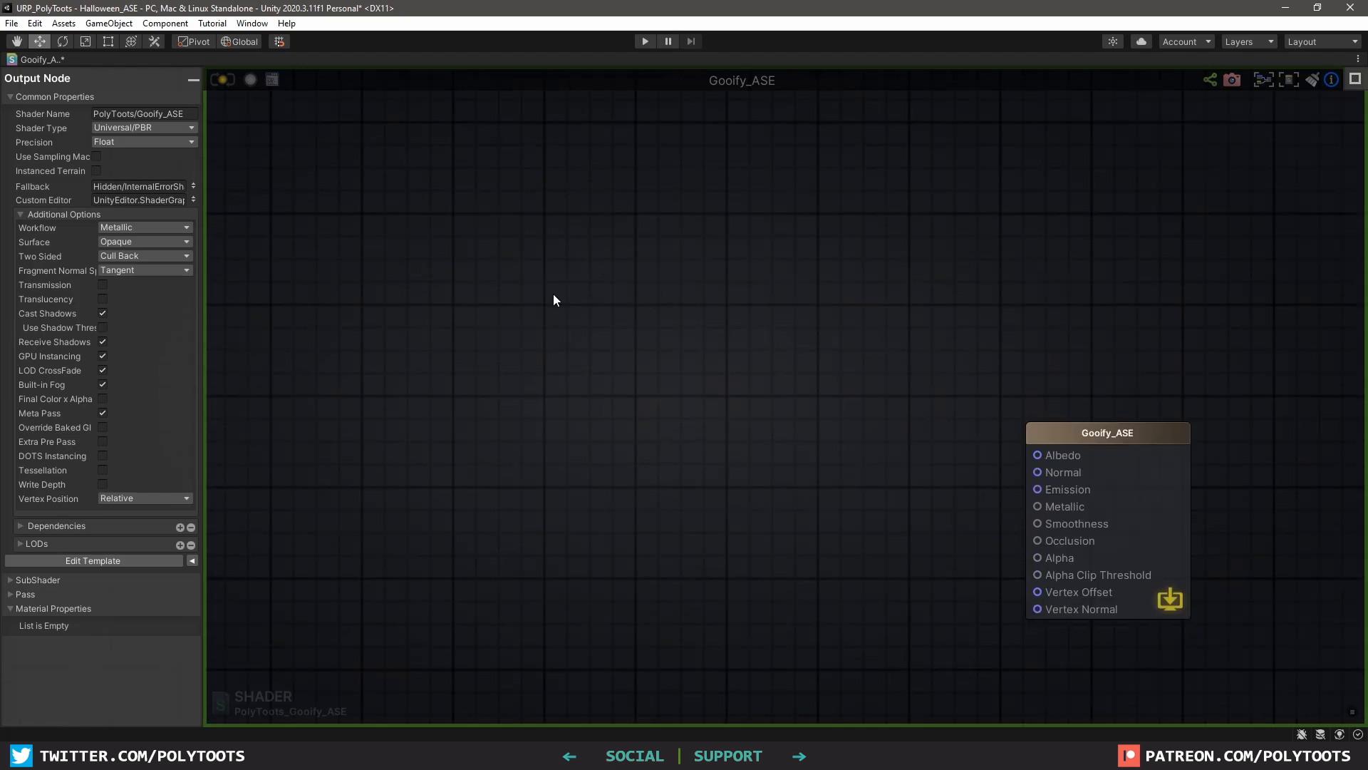
middle_click_drag(553, 299, 644, 305)
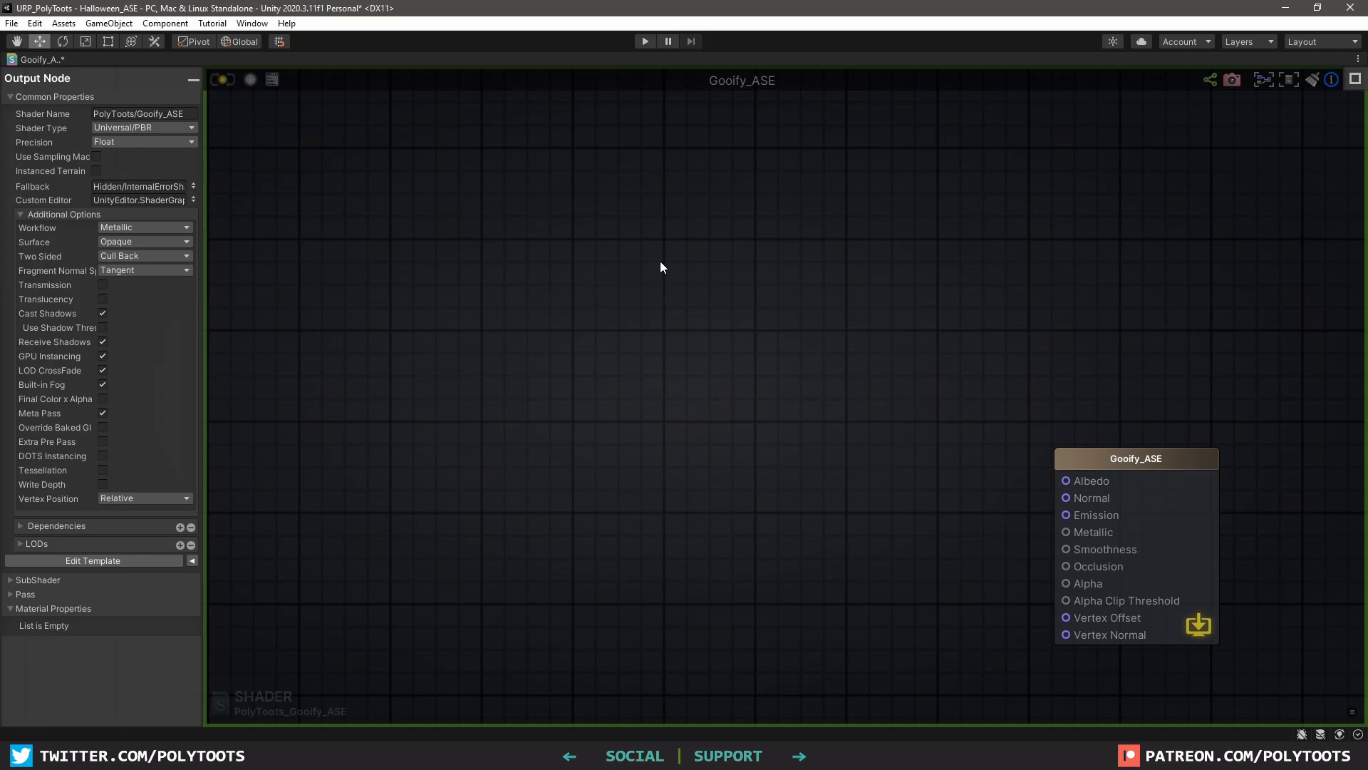
key("5")
left_click(620, 191)
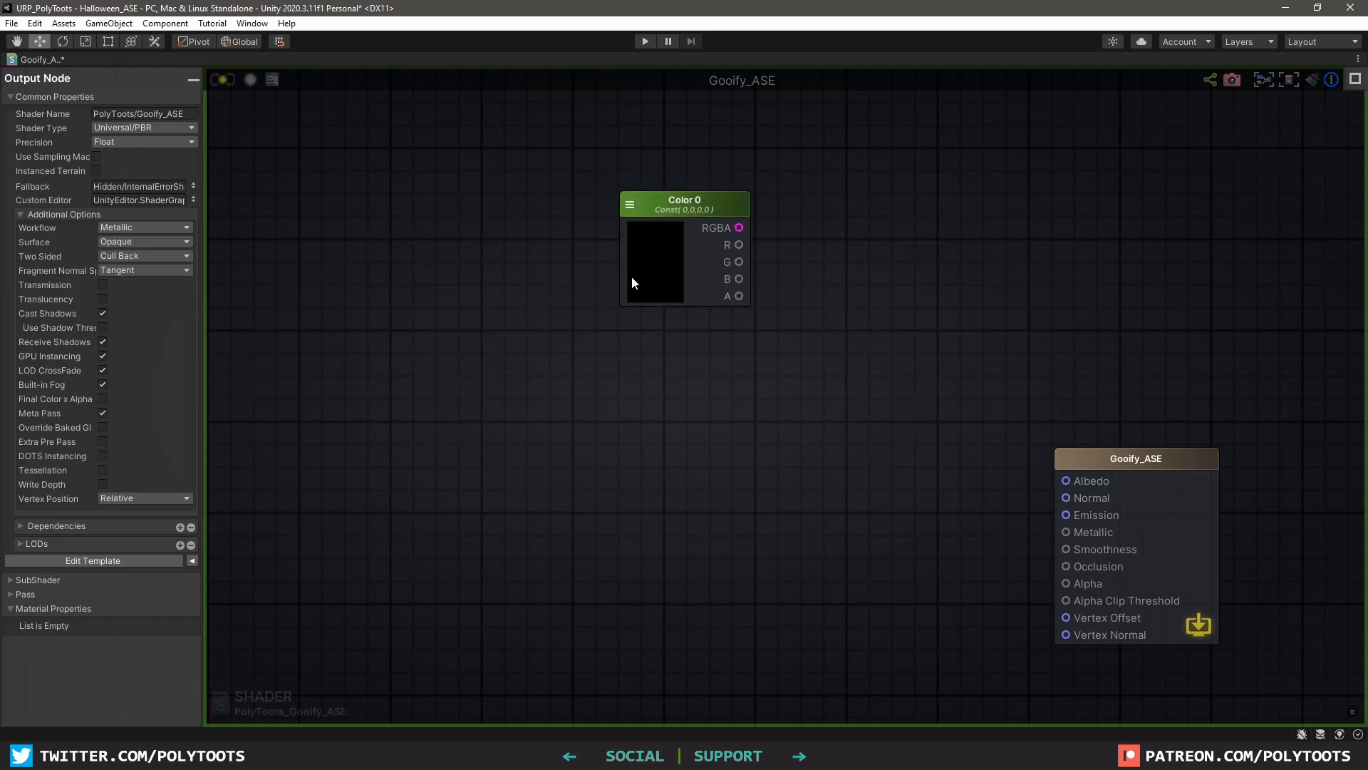
key("5")
left_click(631, 321)
left_click_drag(638, 334, 626, 321)
left_click_drag(828, 170, 663, 293)
Add a Fresnel node, expand its preview and place it below the two Color nodes
right_click(645, 434)
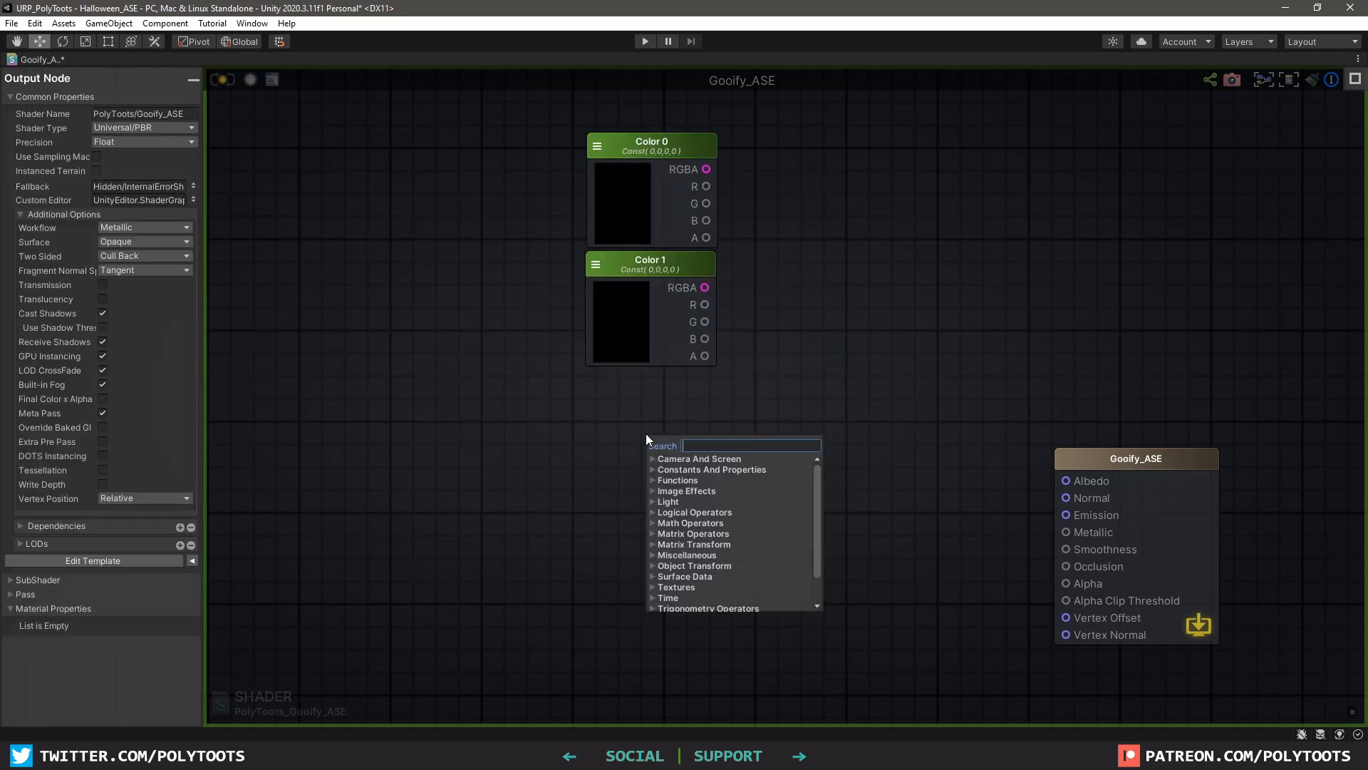
type("fresnel")
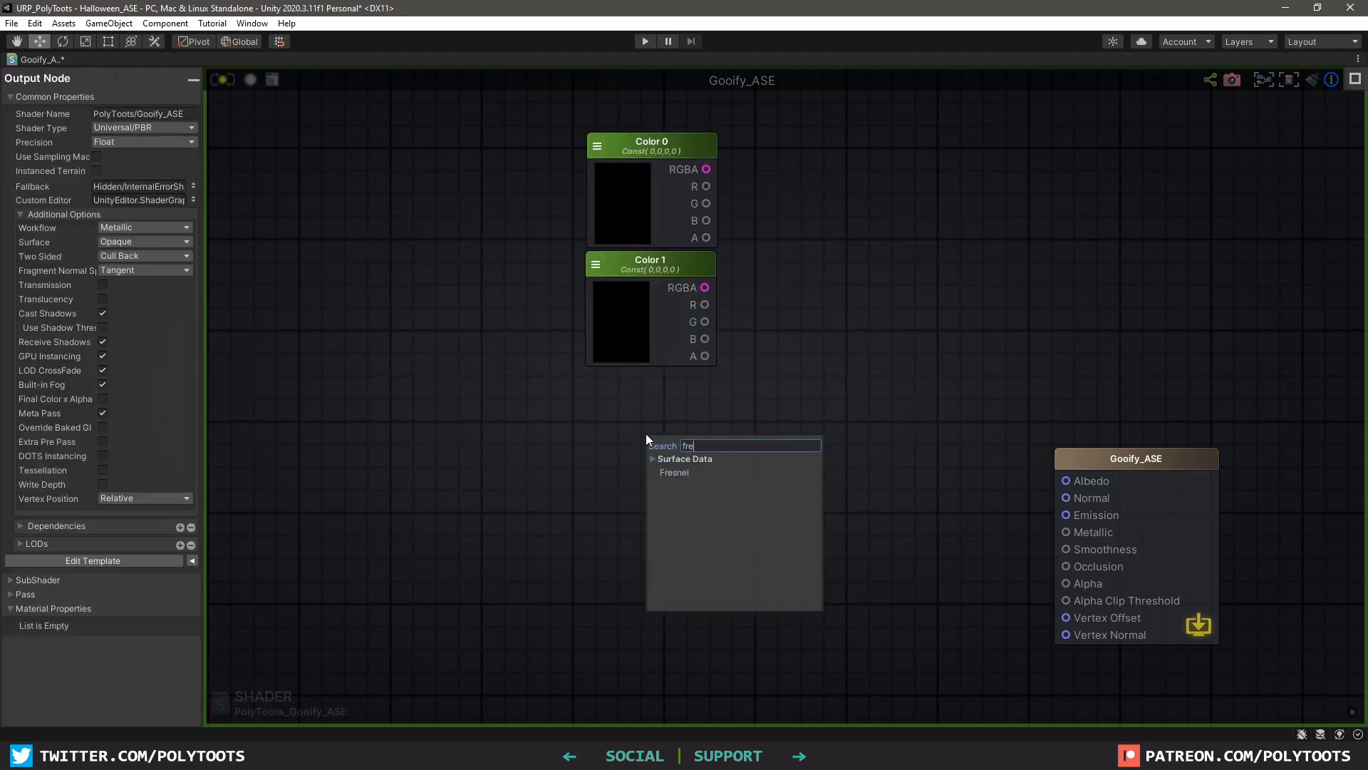
key("Return")
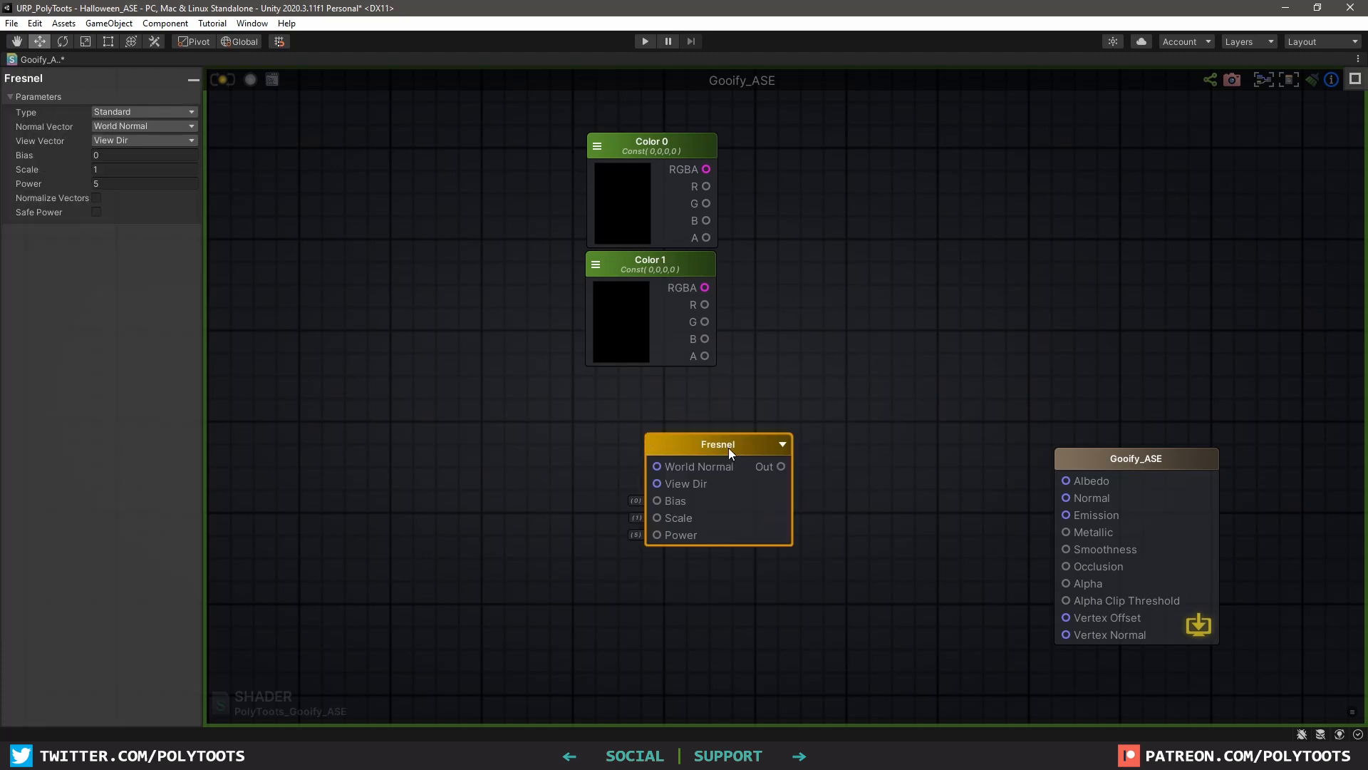
left_click(782, 444)
left_click_drag(741, 445, 611, 386)
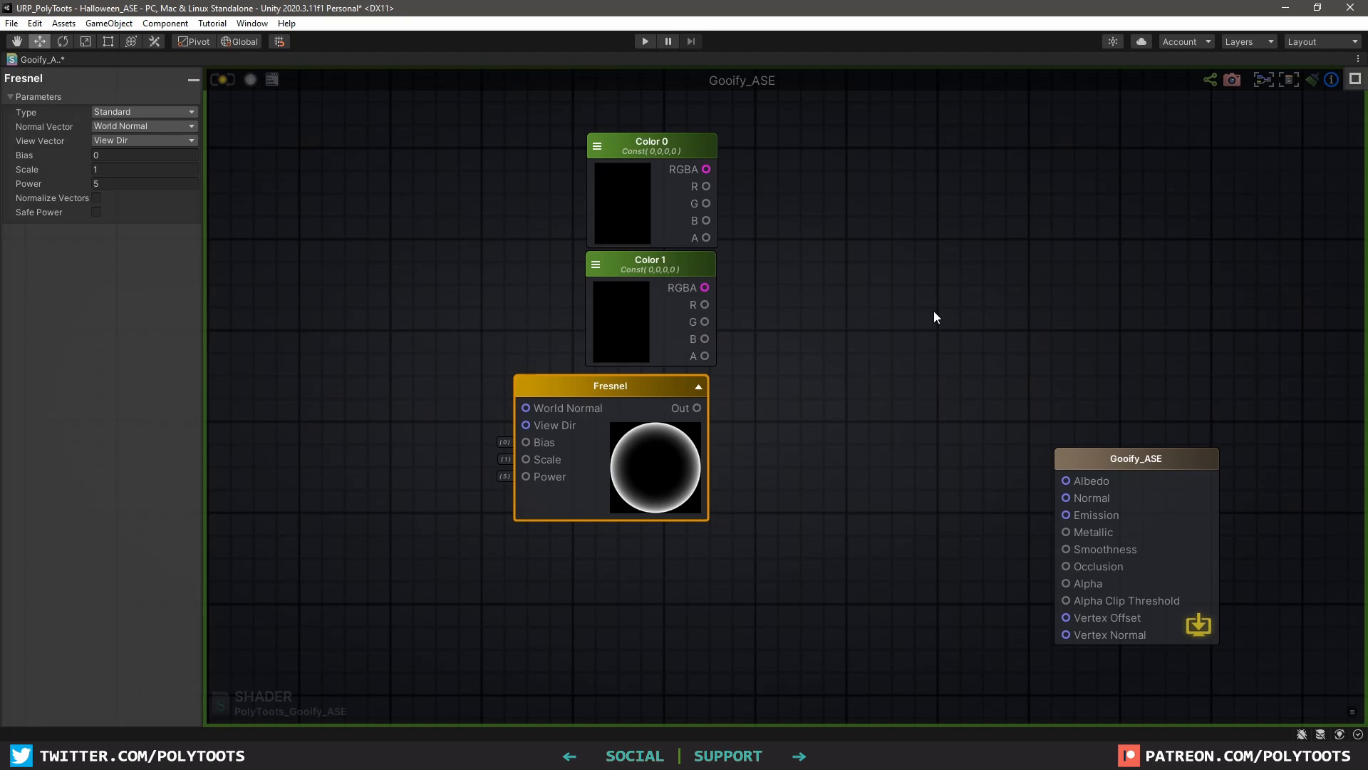
Add a Lerp node between the Color nodes and the output node, and nudge the Fresnel node into line
left_click(858, 302)
right_click(858, 302)
type("ler")
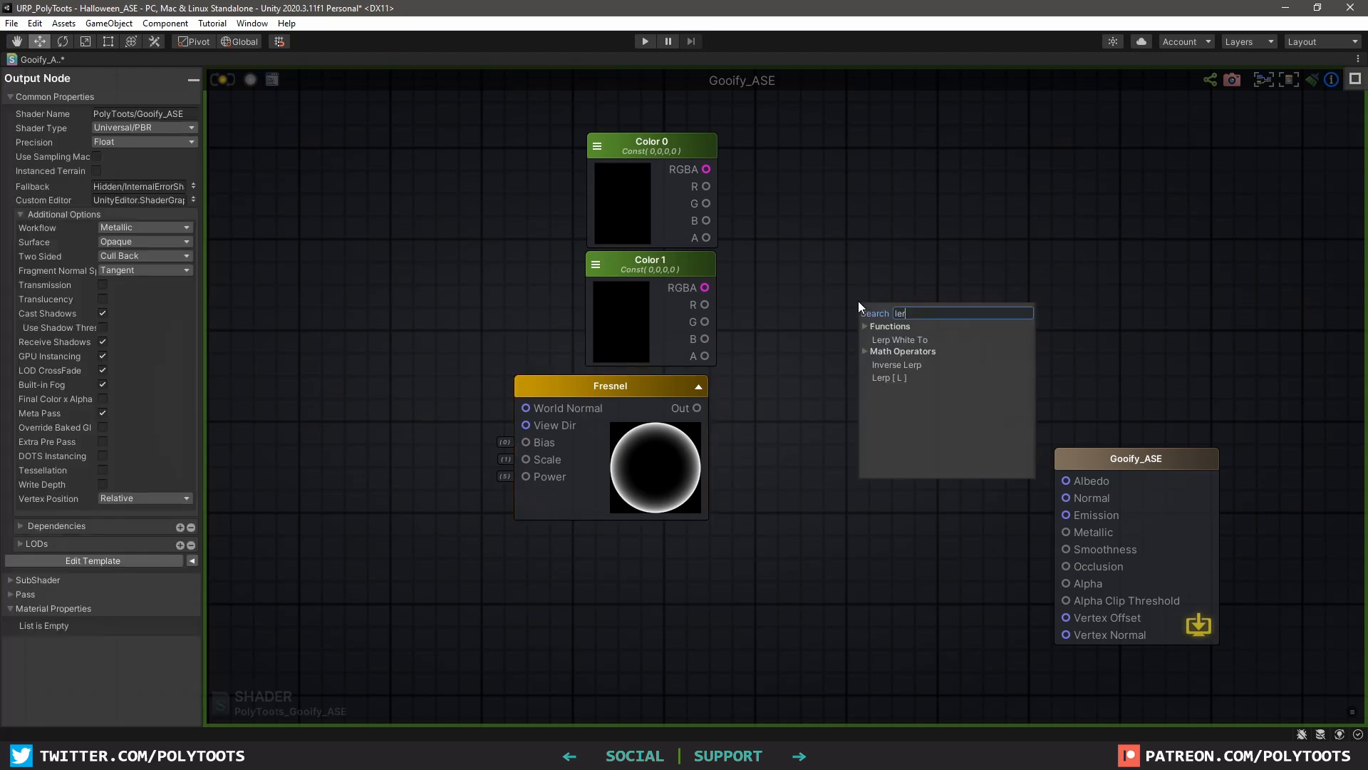
left_click(879, 378)
left_click_drag(891, 319, 771, 247)
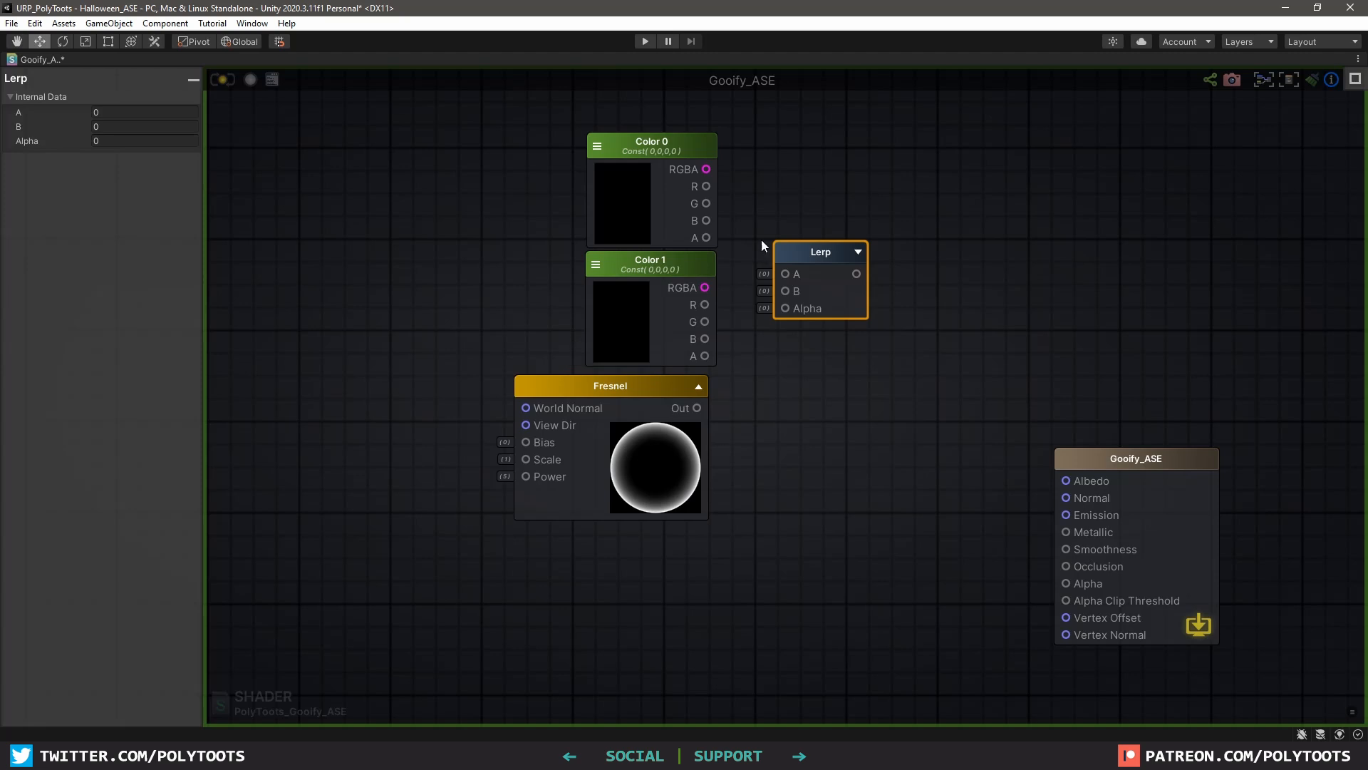
left_click_drag(631, 388, 635, 385)
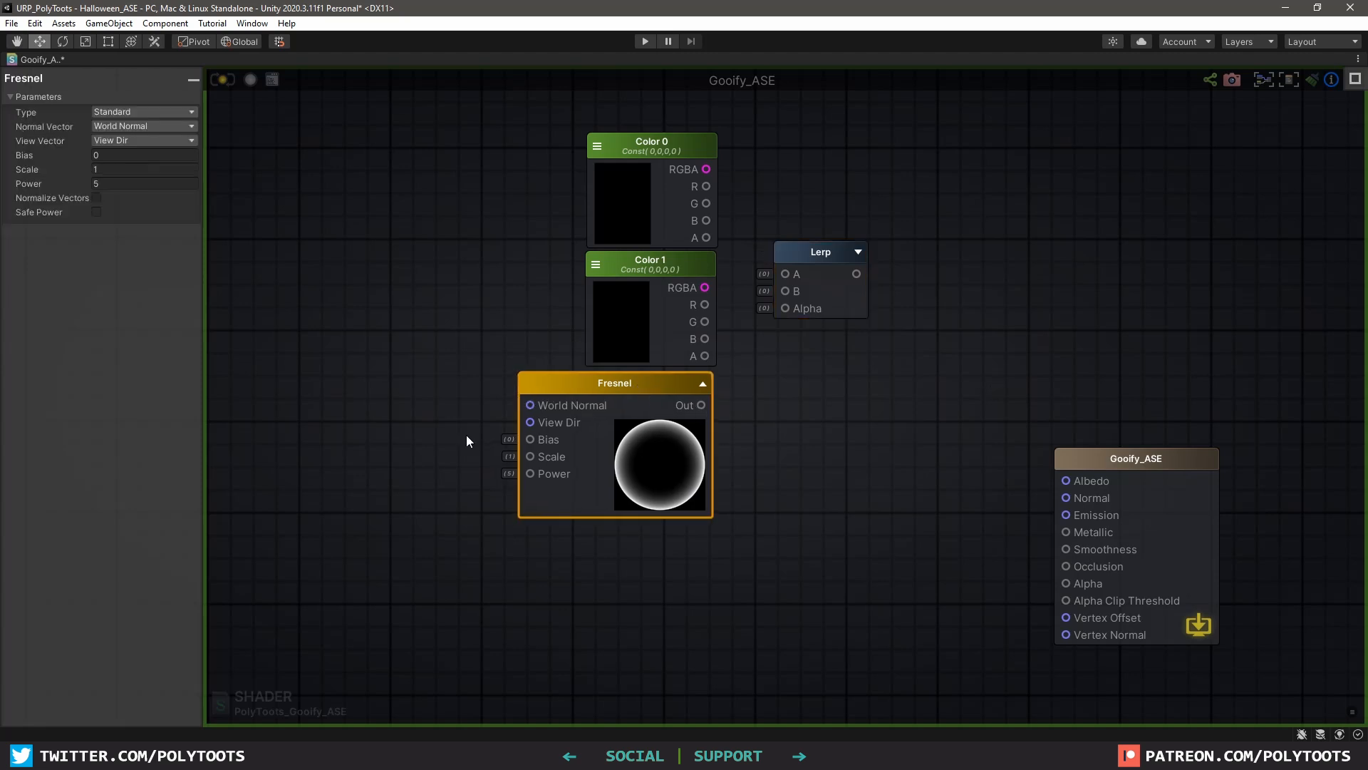
Add two Float nodes one above the other on the input side of the Fresnel node
middle_click_drag(467, 440, 547, 440)
key("1")
left_click(559, 390)
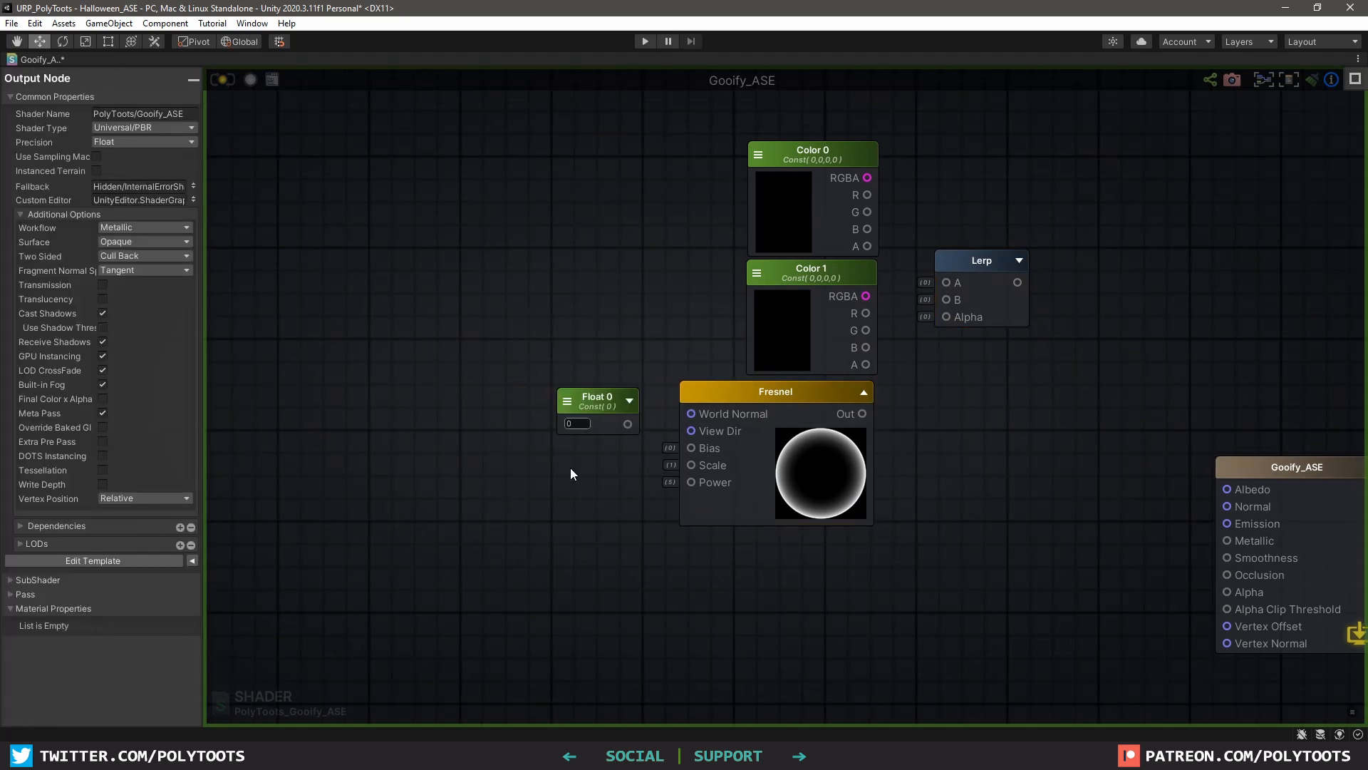
left_click(570, 468)
left_click_drag(592, 479, 580, 471)
Change both Float nodes to the Property type and adjust the second one's position beside the Fresnel inputs
left_click(567, 402)
left_click(590, 433)
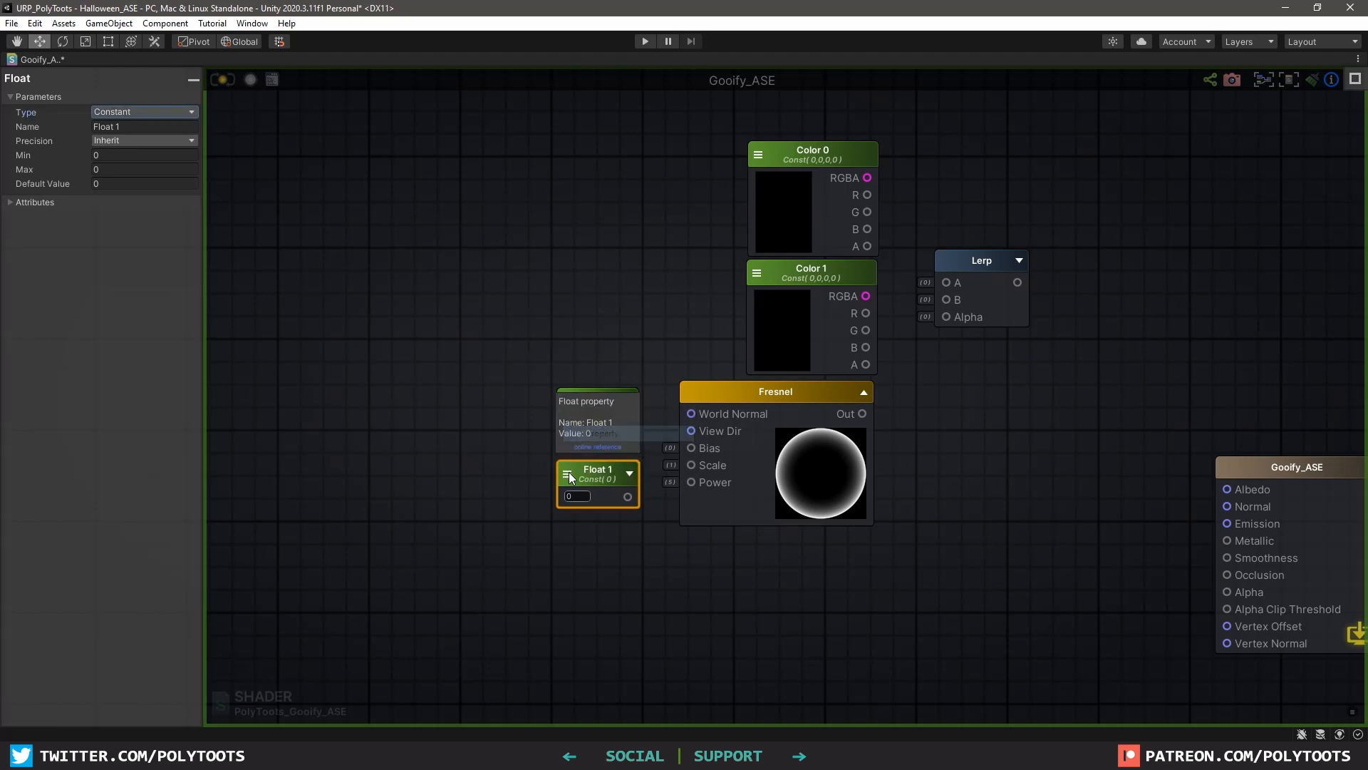
left_click(629, 472)
left_click(602, 505)
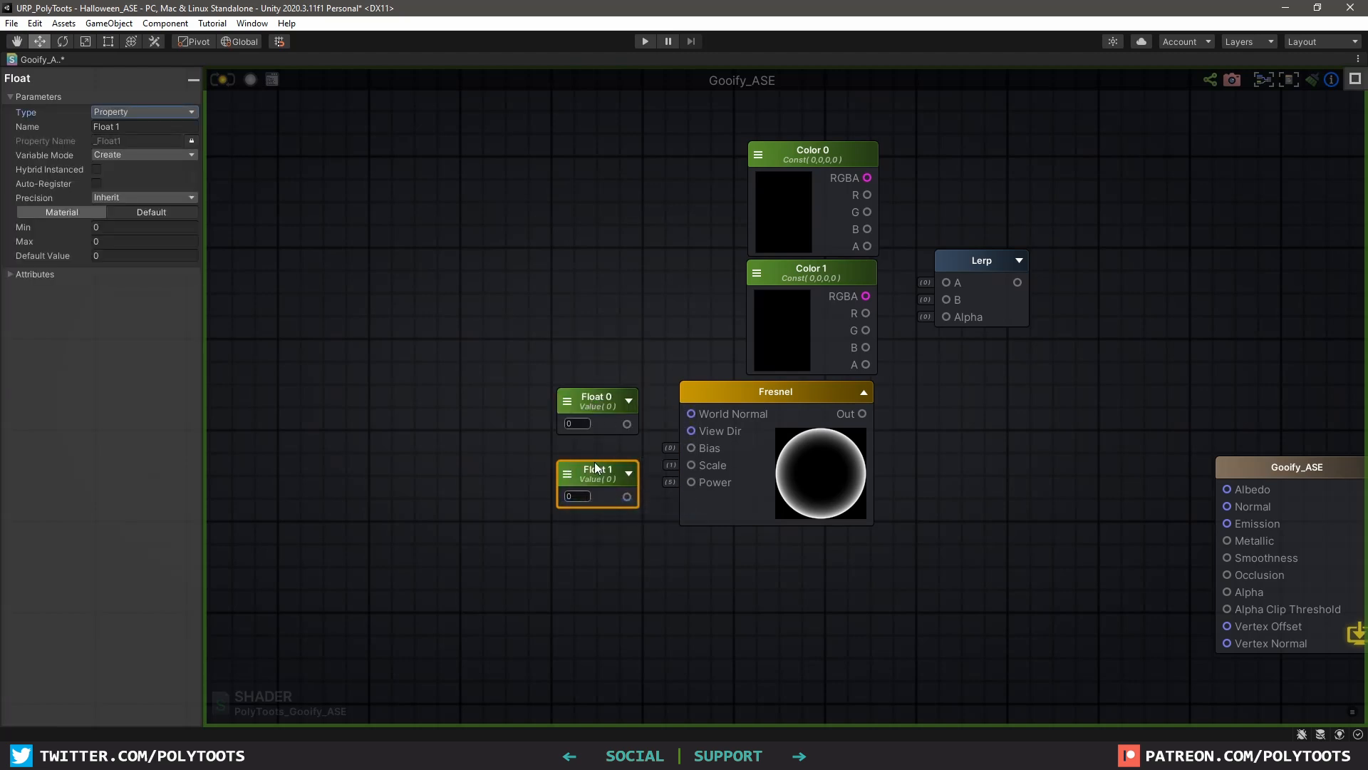
left_click_drag(594, 462, 591, 476)
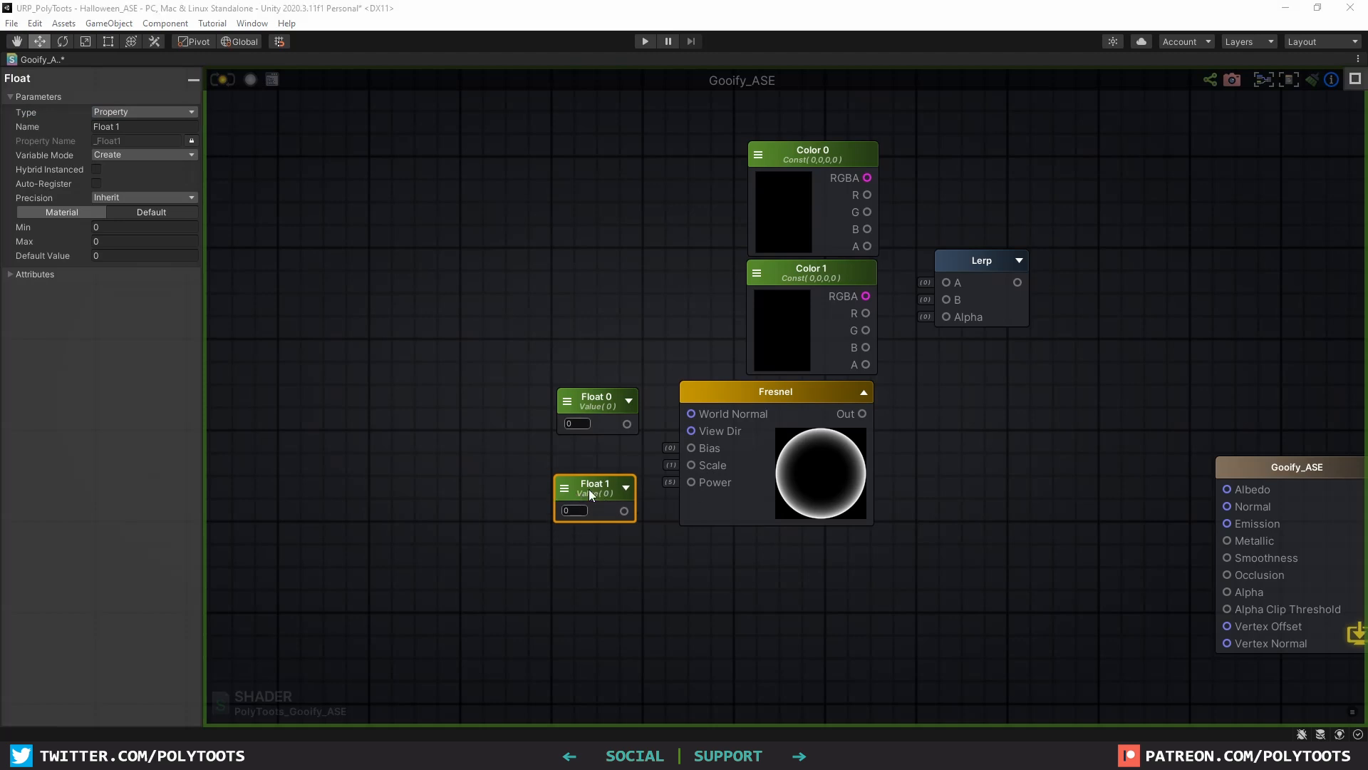
left_click_drag(588, 488, 594, 479)
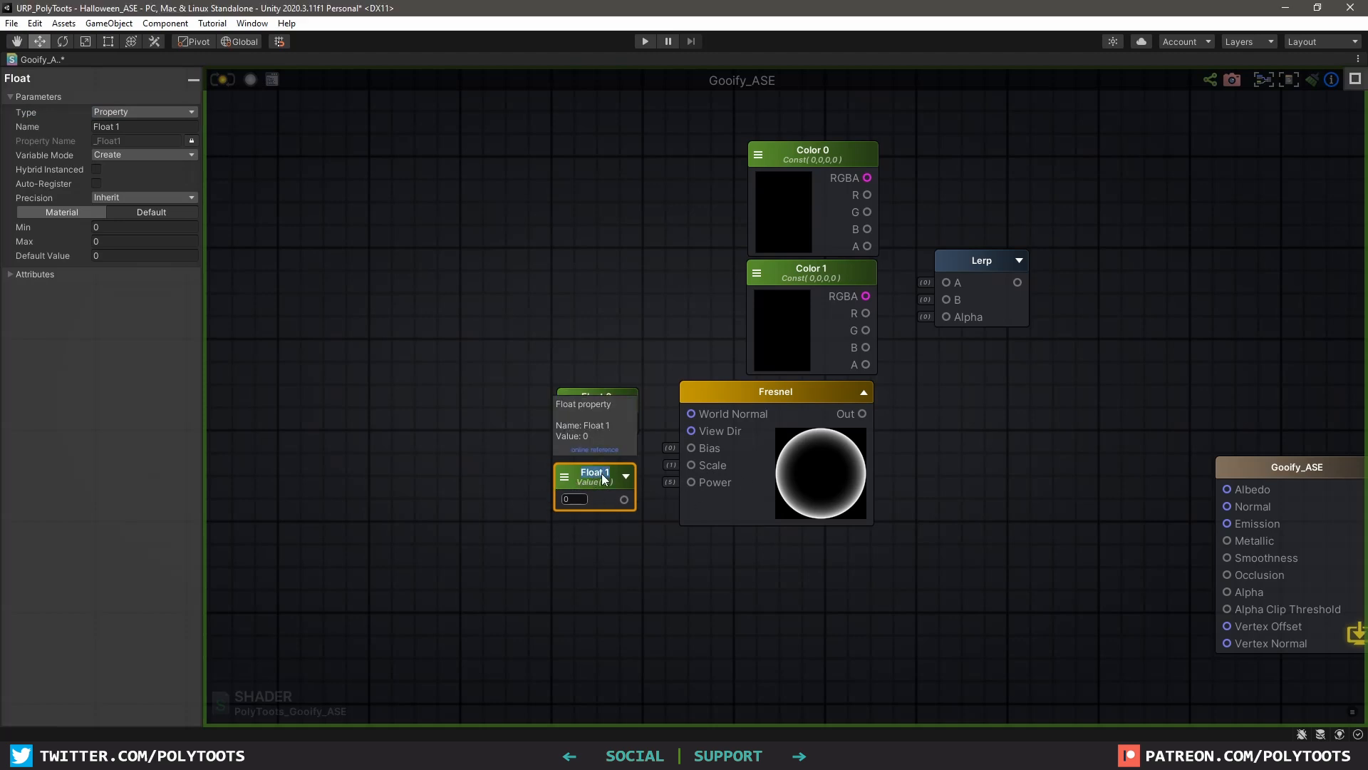
Try a Power of 5.46 on the Fresnel node to compare its rim preview
double_click(601, 473)
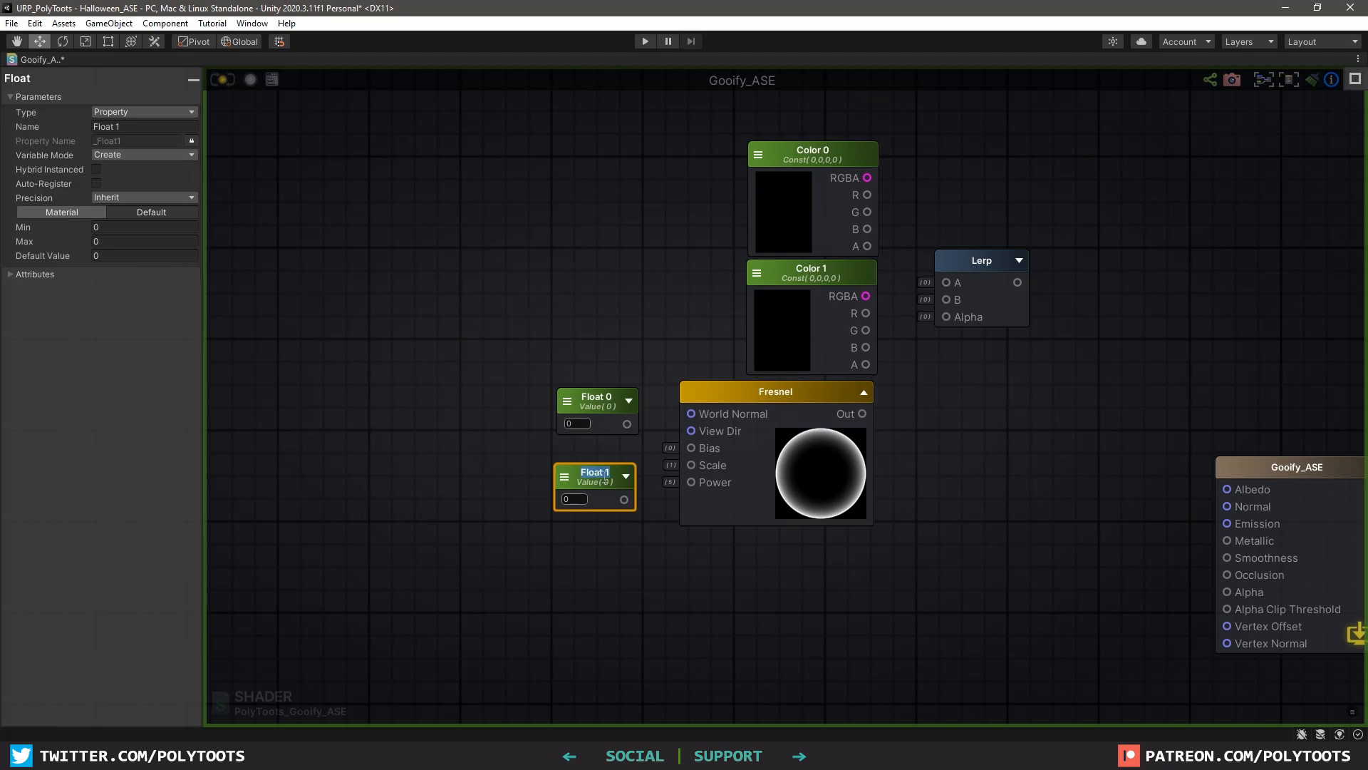
left_click(726, 470)
left_click_drag(70, 182, 121, 200)
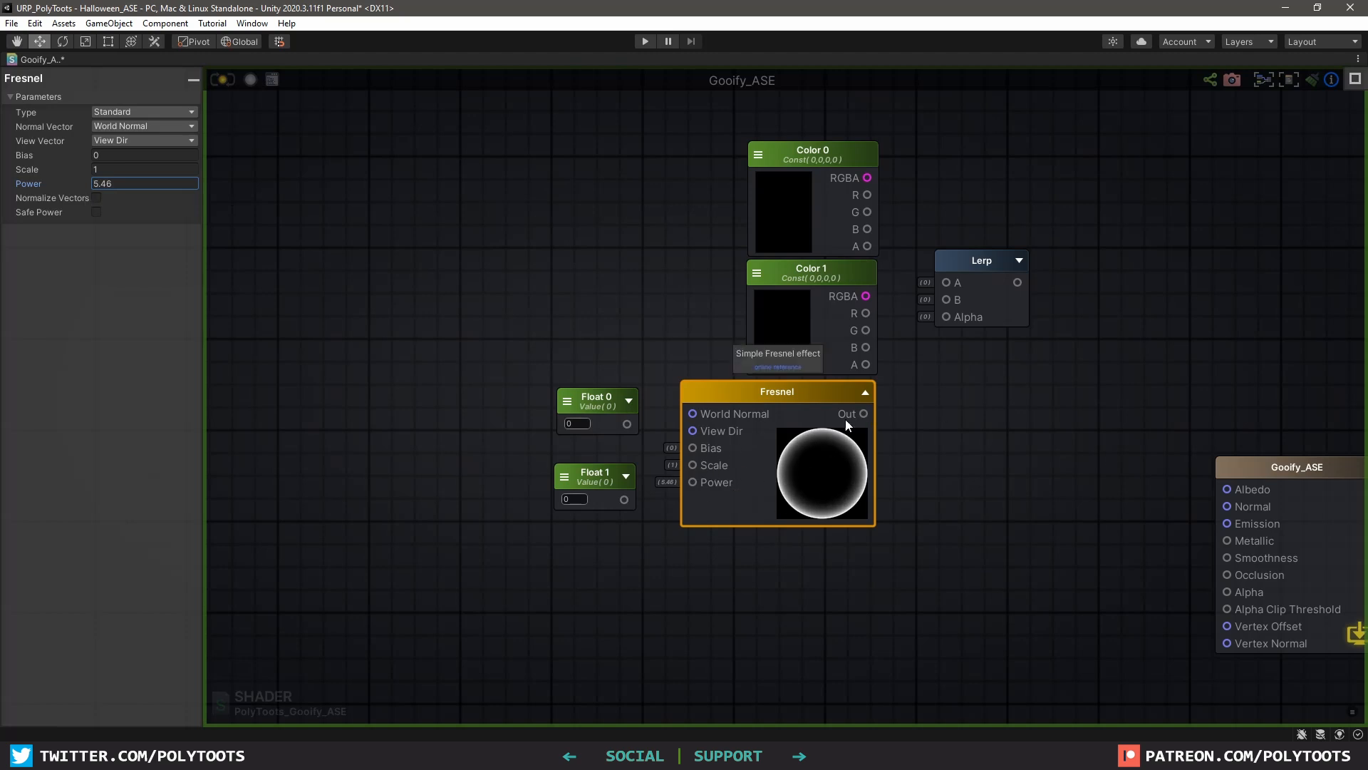
Name the Floats Rim Size, value 5, and Rim Power, value 1, and wire them to the Fresnel's Power and Scale respectively
left_click(593, 473)
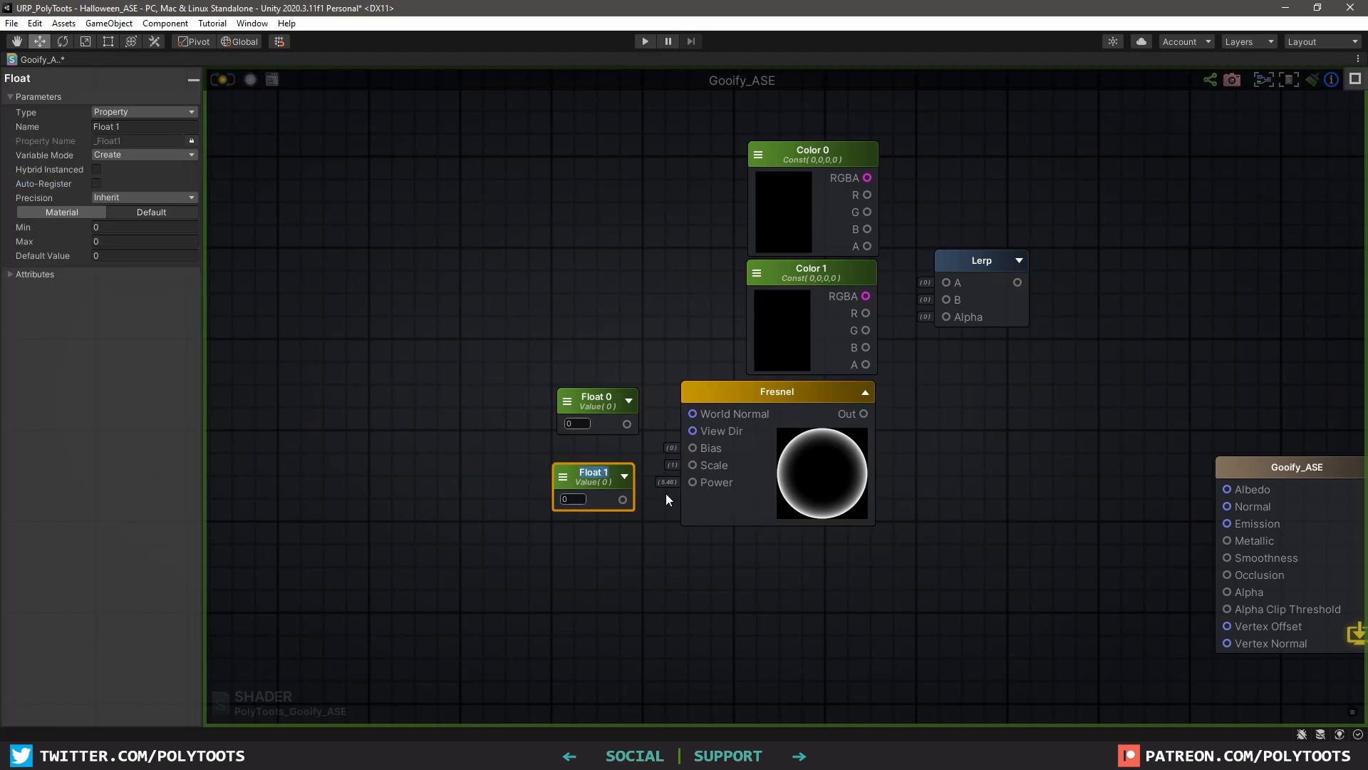
type("Rim Size")
left_click(573, 498)
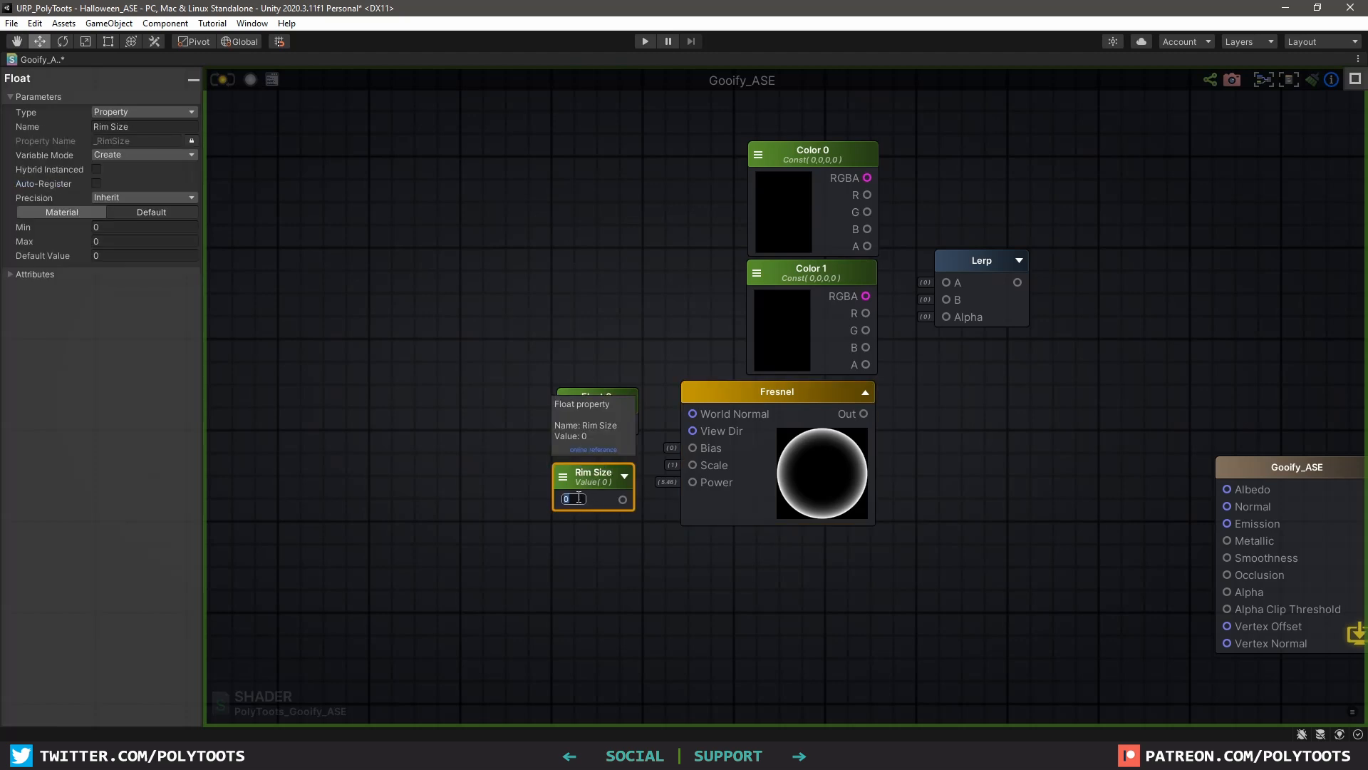
type("5")
left_click_drag(623, 500, 693, 482)
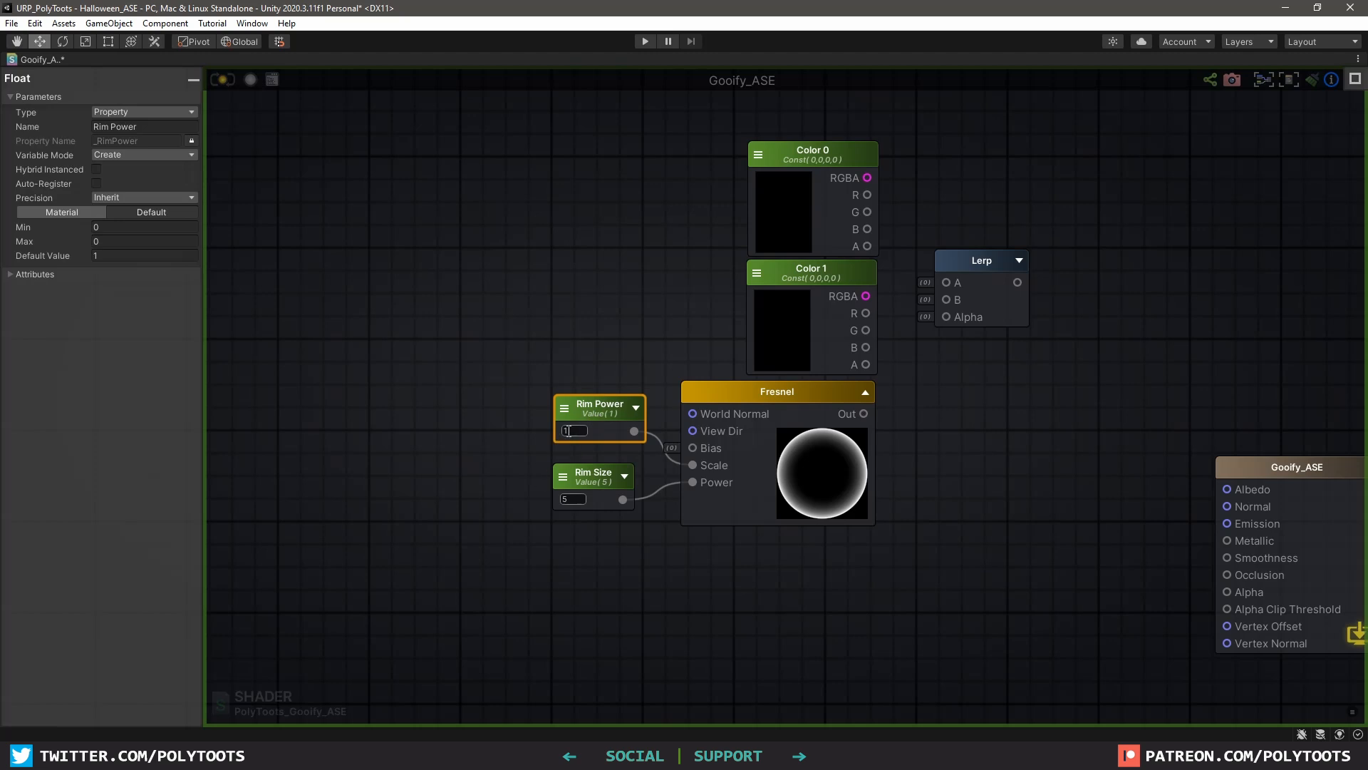
left_click(573, 499)
Make sure the Rim Power and Rim Size nodes both use the Property type
middle_click_drag(830, 377, 716, 383)
left_click(451, 414)
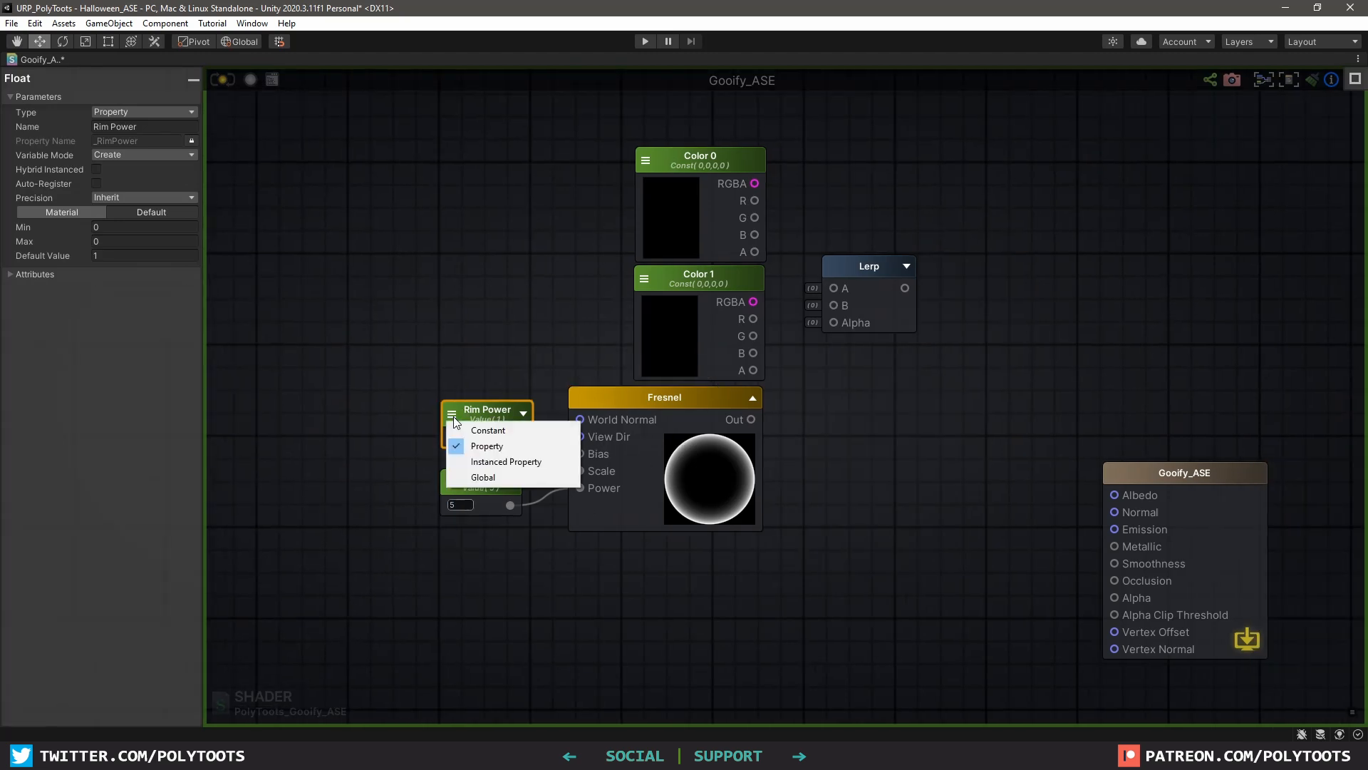
left_click(486, 446)
left_click(450, 482)
left_click(481, 519)
Wire Color 0, Color 1 and the Fresnel output into the Lerp's A, B and Alpha inputs, with the Lerp preview expanded
middle_click_drag(753, 409, 677, 440)
left_click_drag(781, 301, 809, 298)
left_click_drag(676, 451, 789, 350)
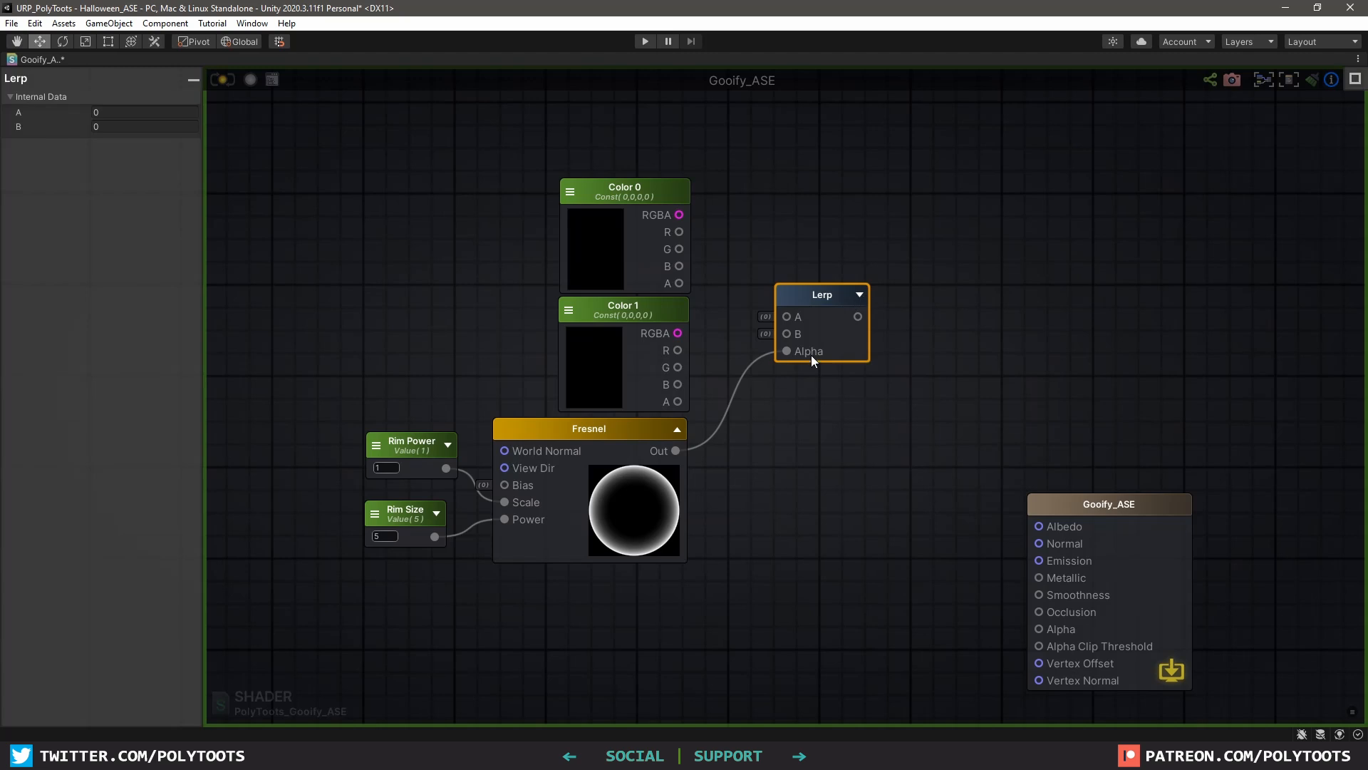
left_click(859, 295)
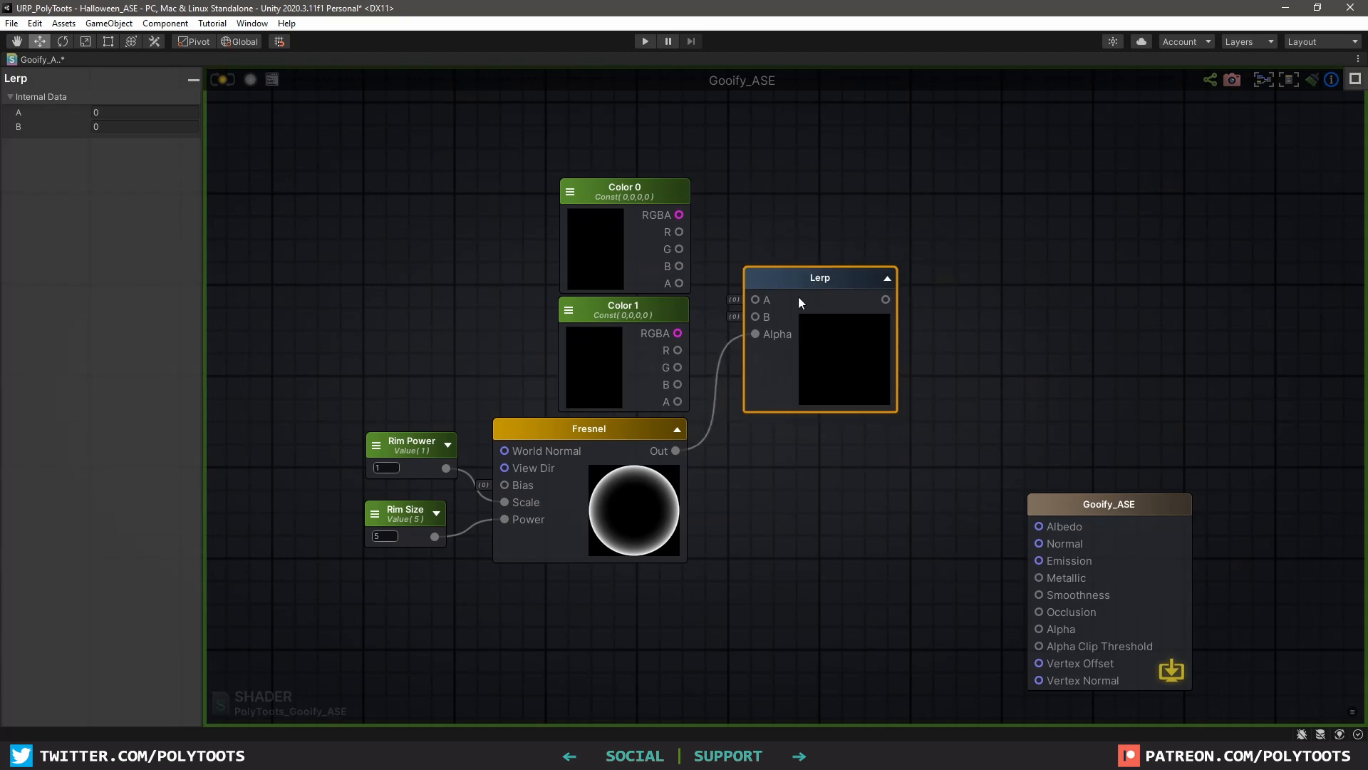
left_click_drag(679, 214, 756, 300)
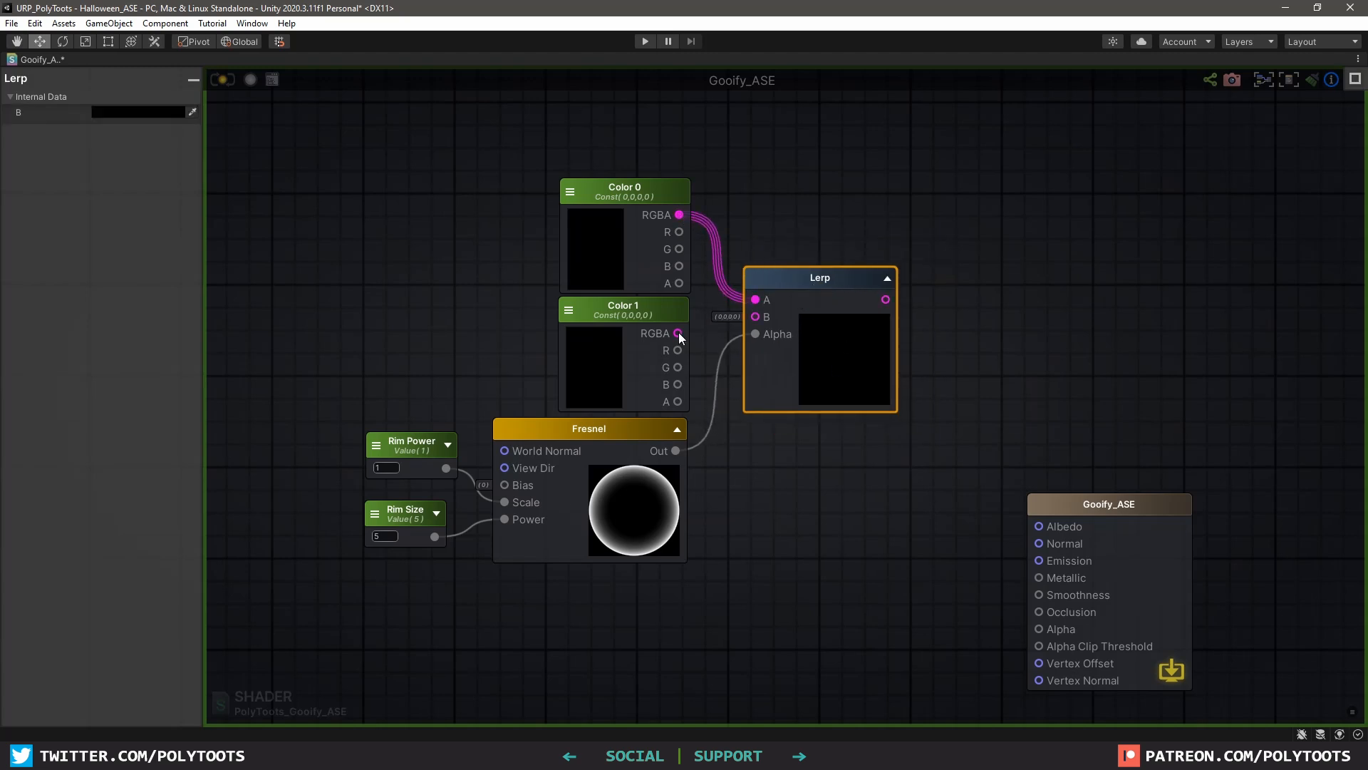
left_click_drag(678, 333, 755, 316)
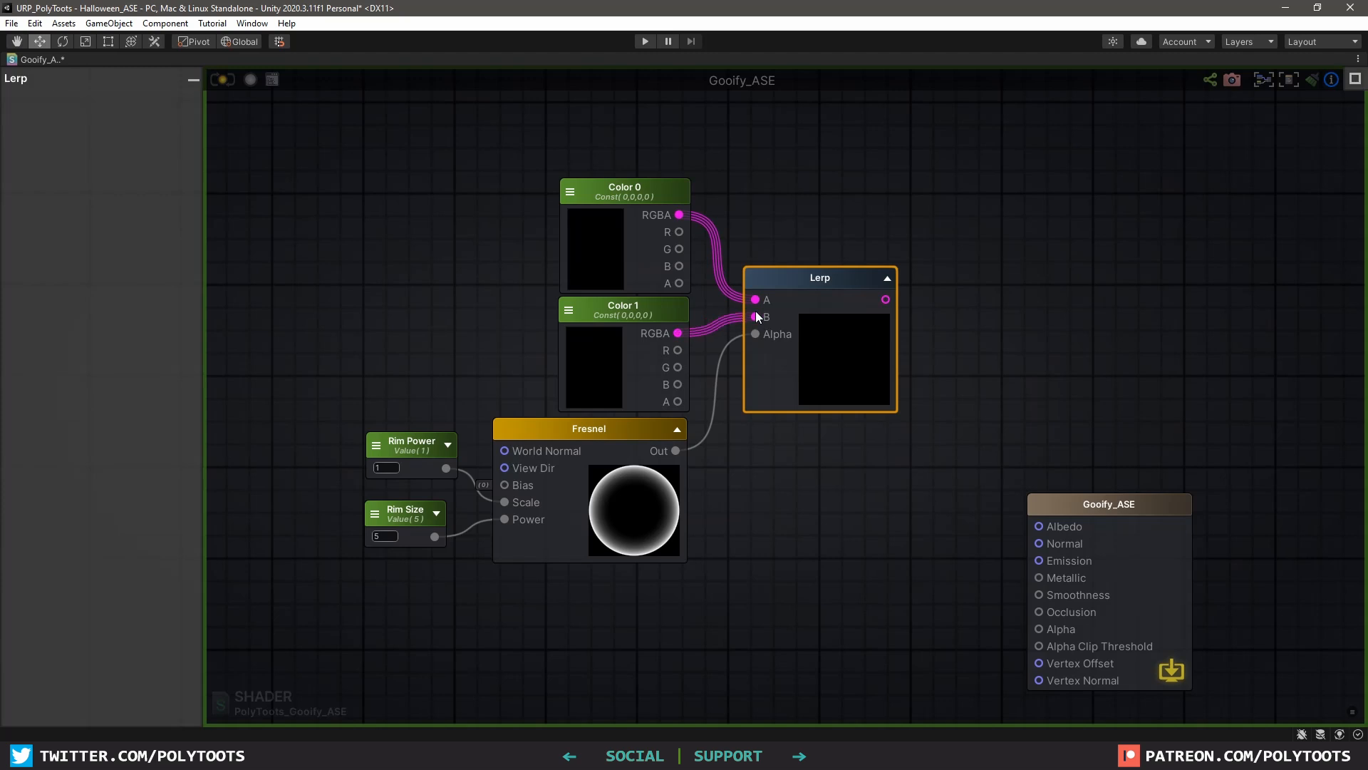
Rename Color 0 as Base Colour and Color 1 as Rim Colour
double_click(631, 187)
type("Bas")
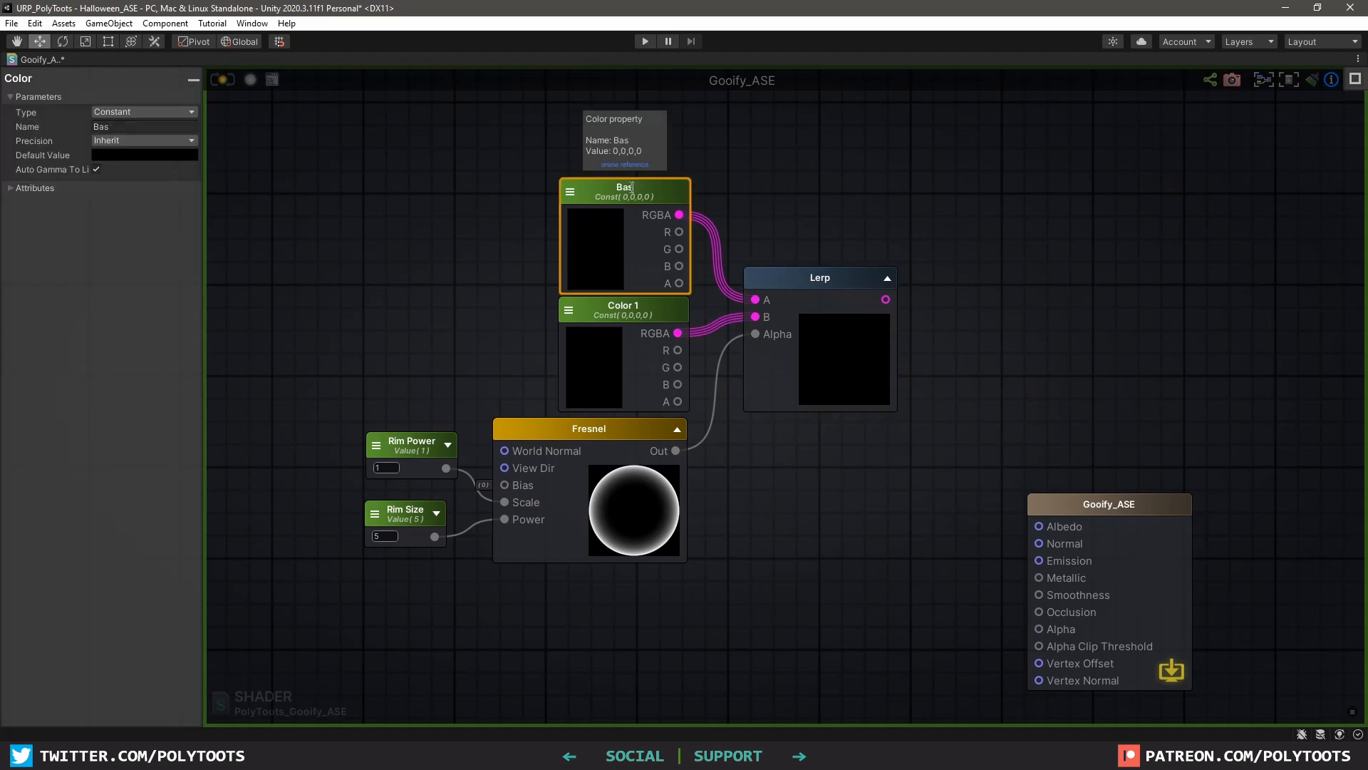
type("e Colour")
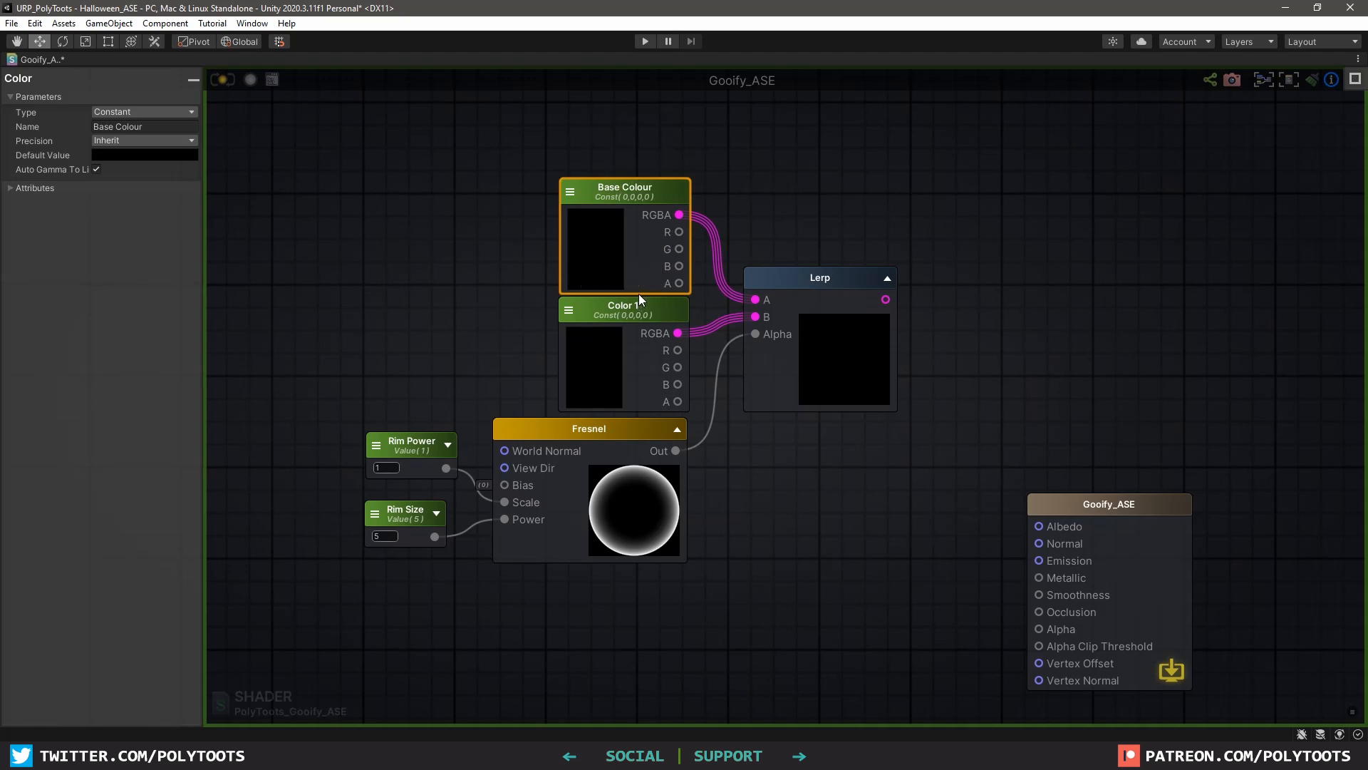
double_click(635, 304)
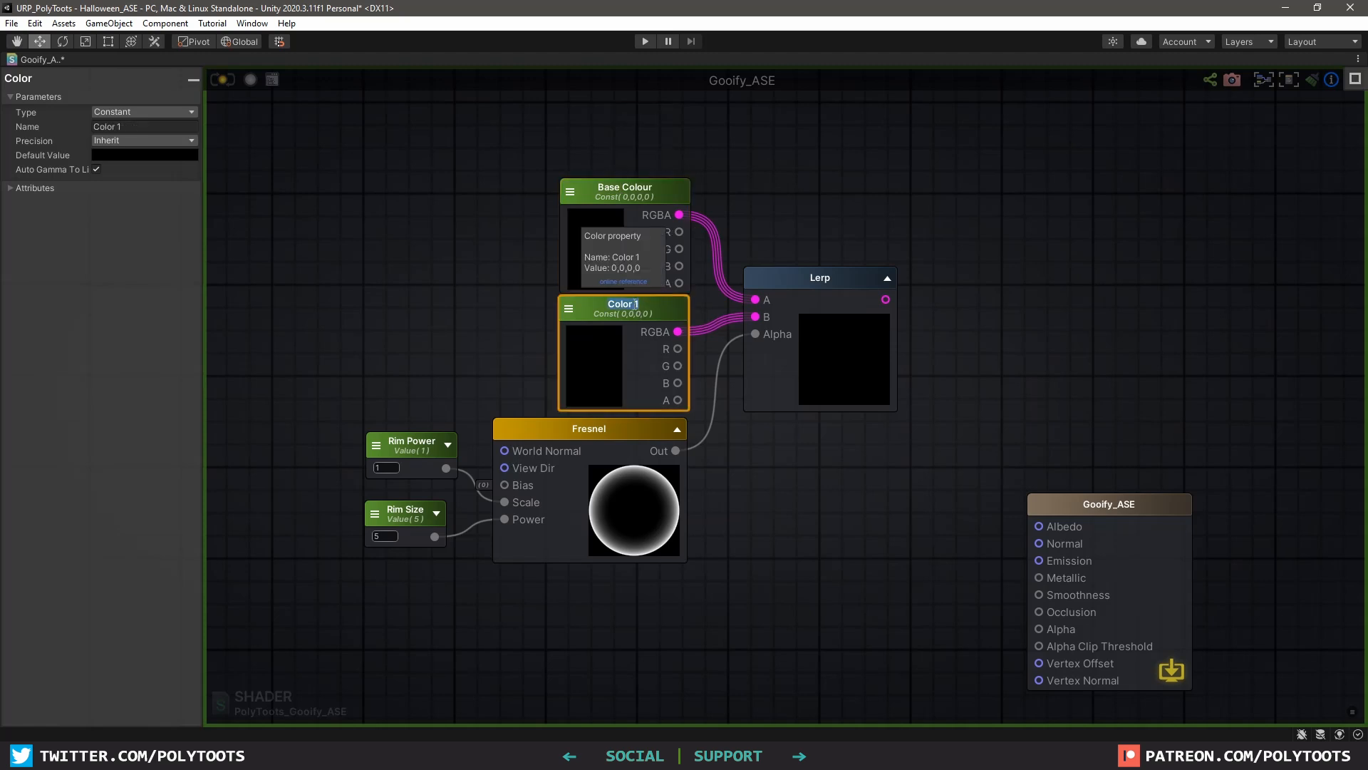
type("Rim Colour")
Set Base Colour to a bright green and Rim Colour to blue 0033FF
left_click(598, 250)
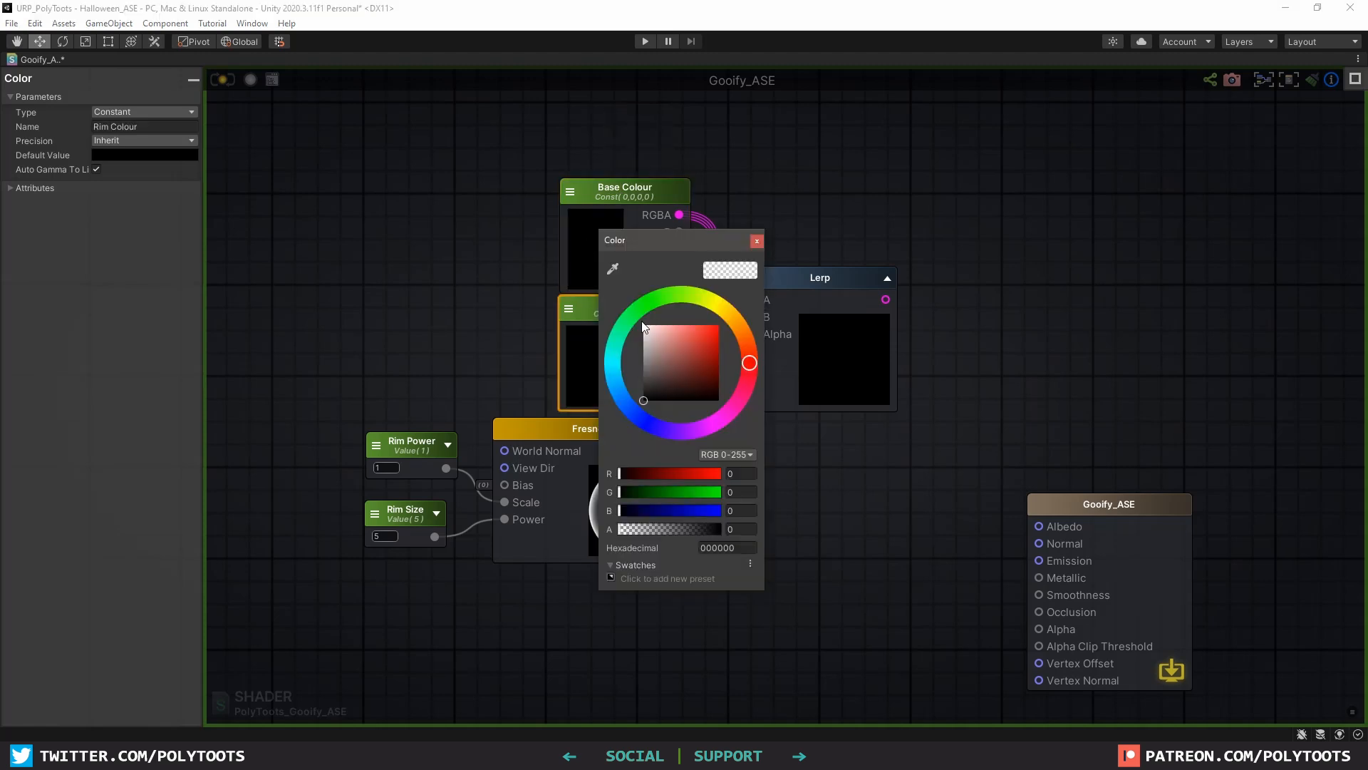
left_click_drag(643, 327, 714, 322)
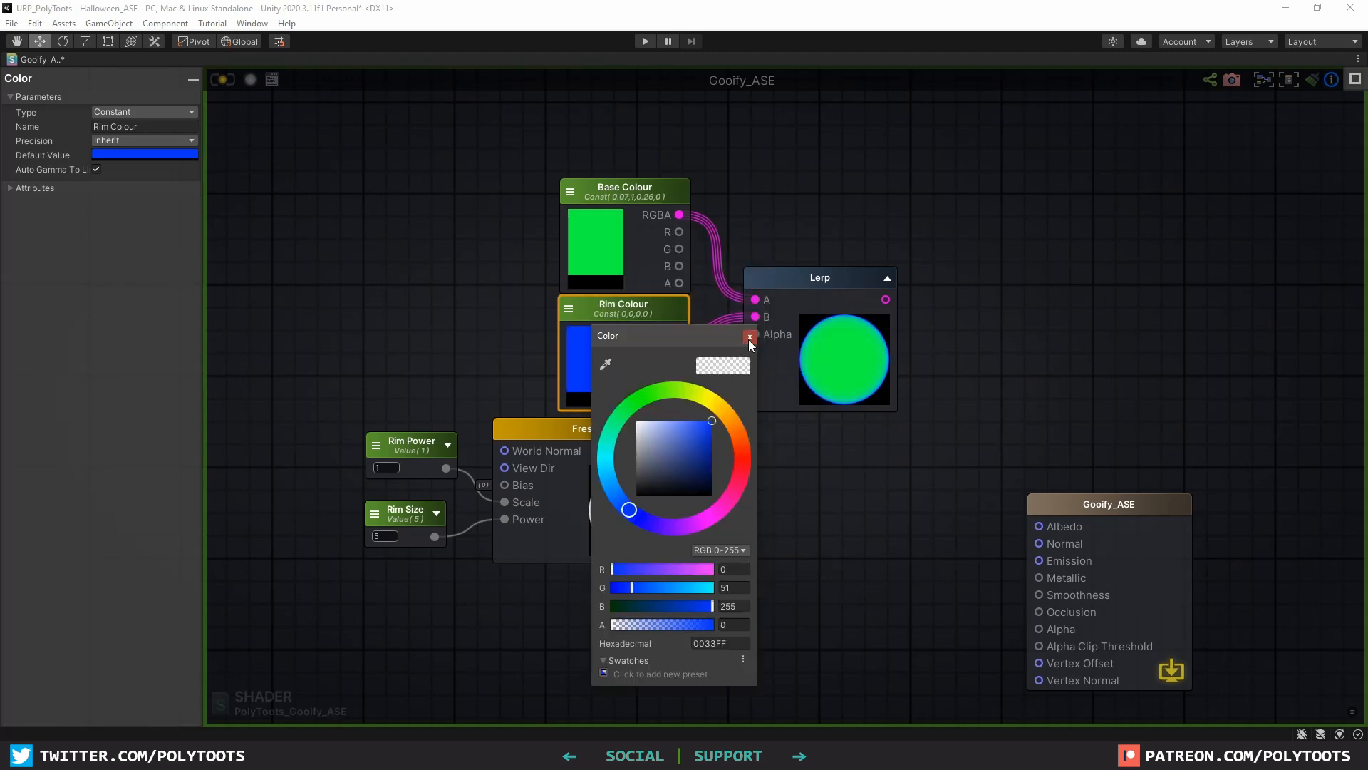
left_click(750, 337)
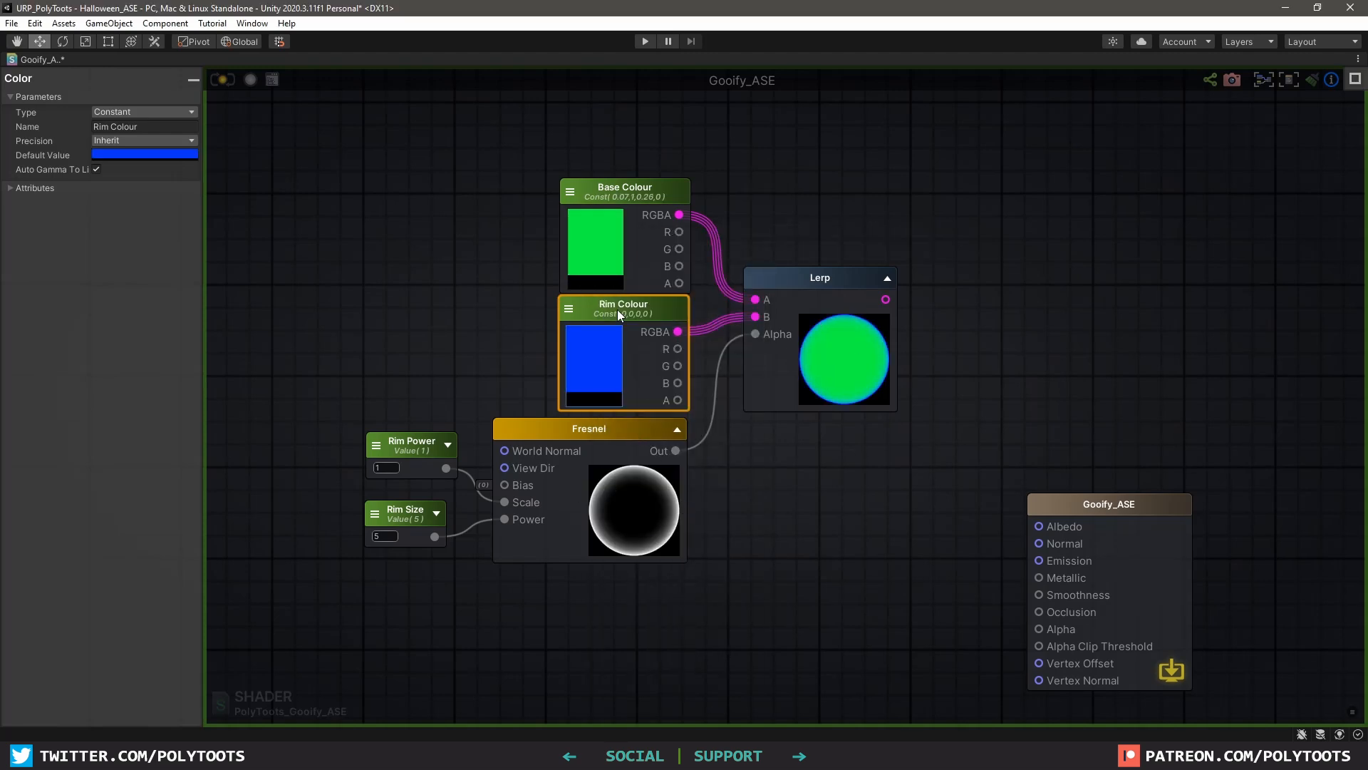
Change Base Colour to a softer yellowish green of about 0.4, 0.79, 0.18
left_click(606, 244)
left_click_drag(644, 301, 678, 287)
left_click_drag(702, 332, 711, 337)
left_click(764, 234)
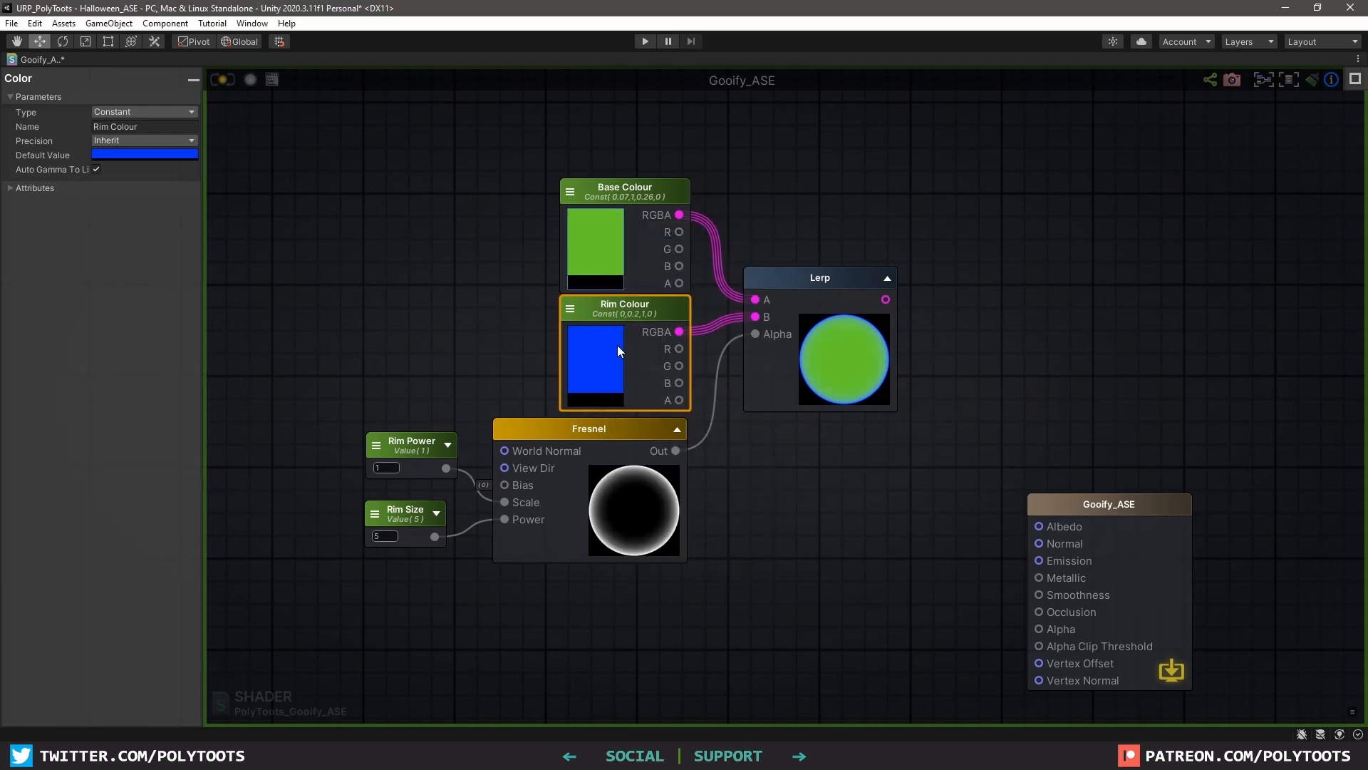
Copy the Base Colour value onto Rim Colour and brighten it to the vivid green 5DFF09
right_click(602, 280)
left_click(602, 300)
right_click(602, 397)
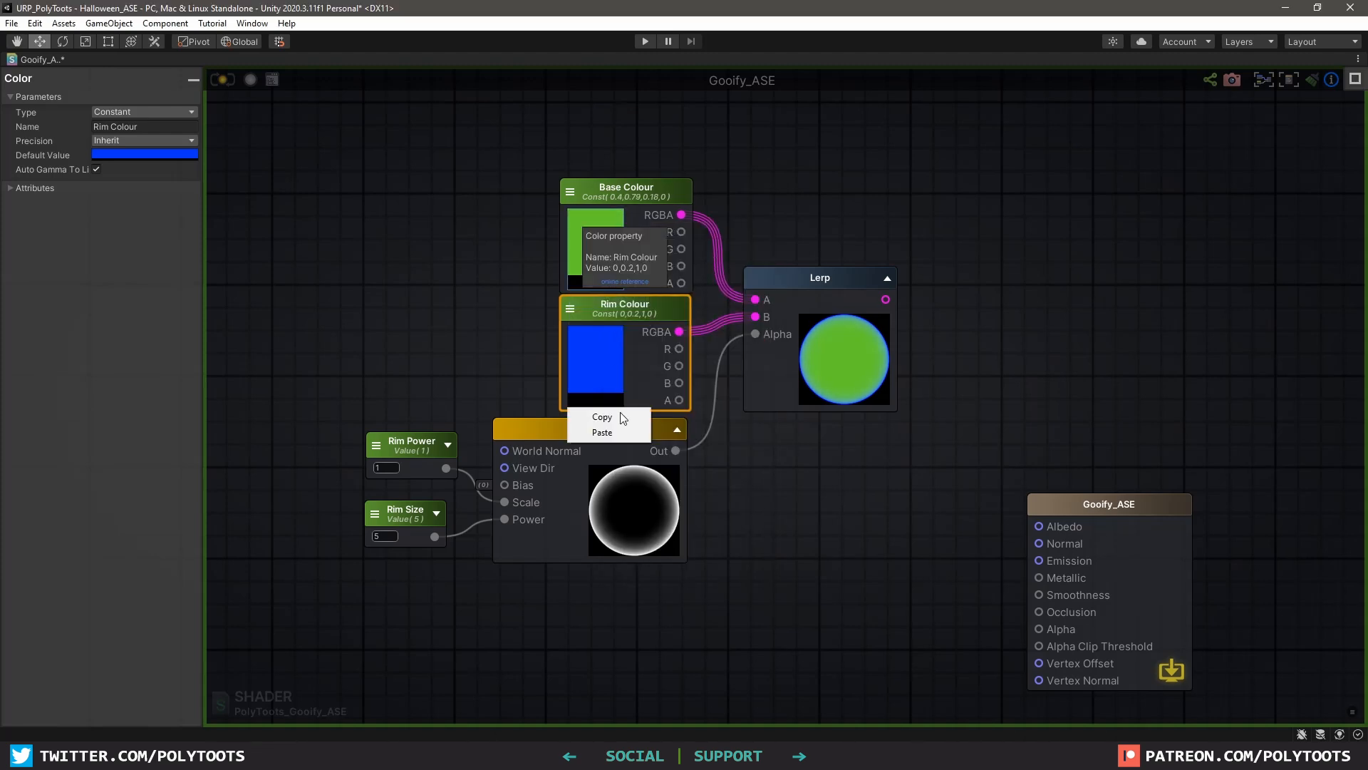
left_click(602, 431)
left_click(607, 388)
left_click(666, 402)
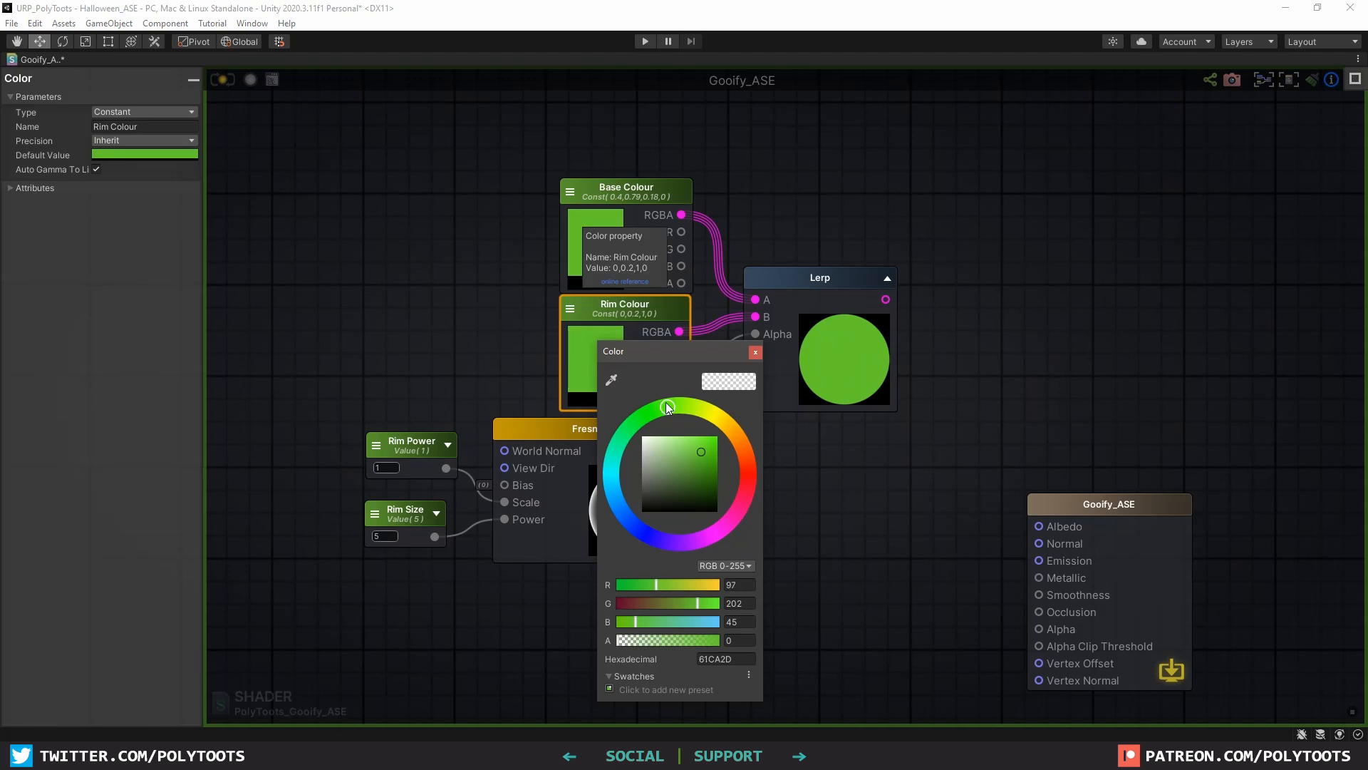
left_click(715, 435)
left_click_drag(664, 406, 668, 405)
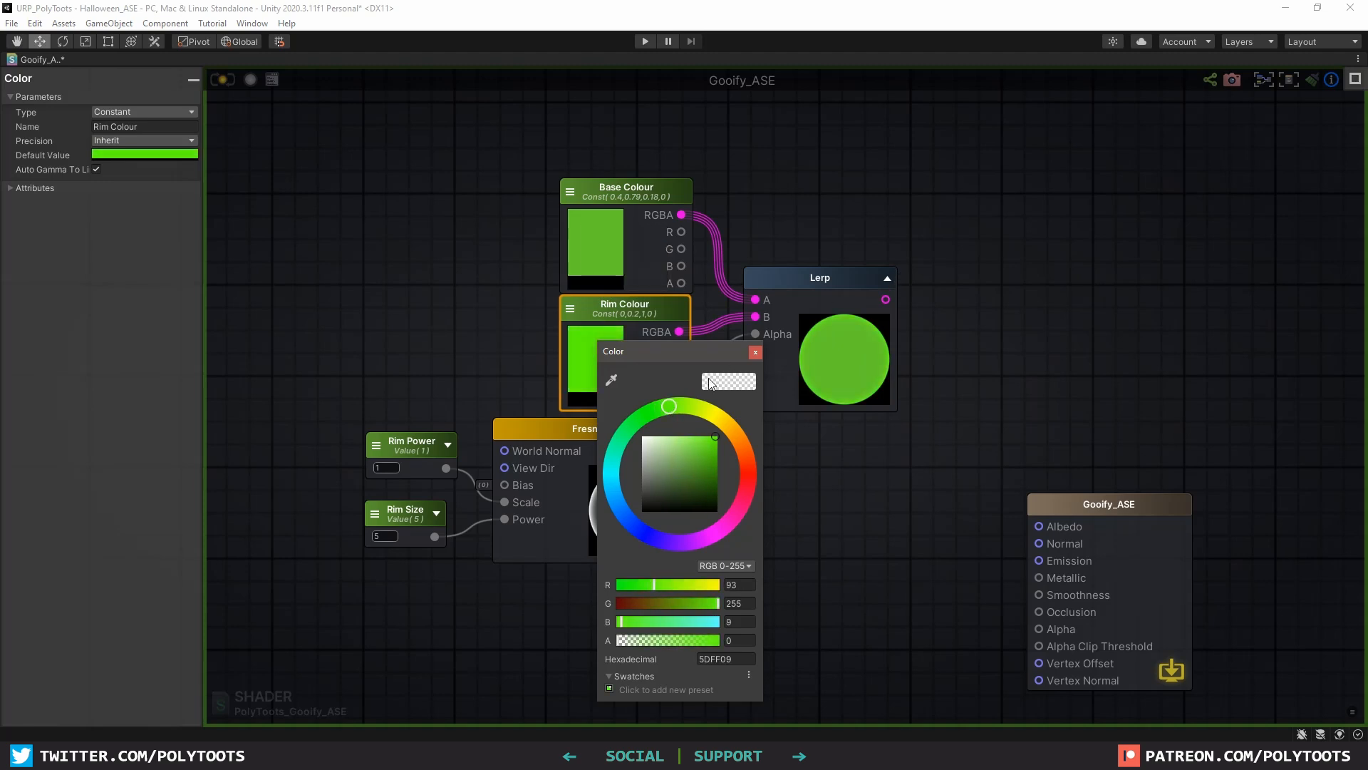
left_click(754, 354)
Change the Rim Colour and Base Colour nodes to the Property type
left_click(570, 309)
left_click(606, 339)
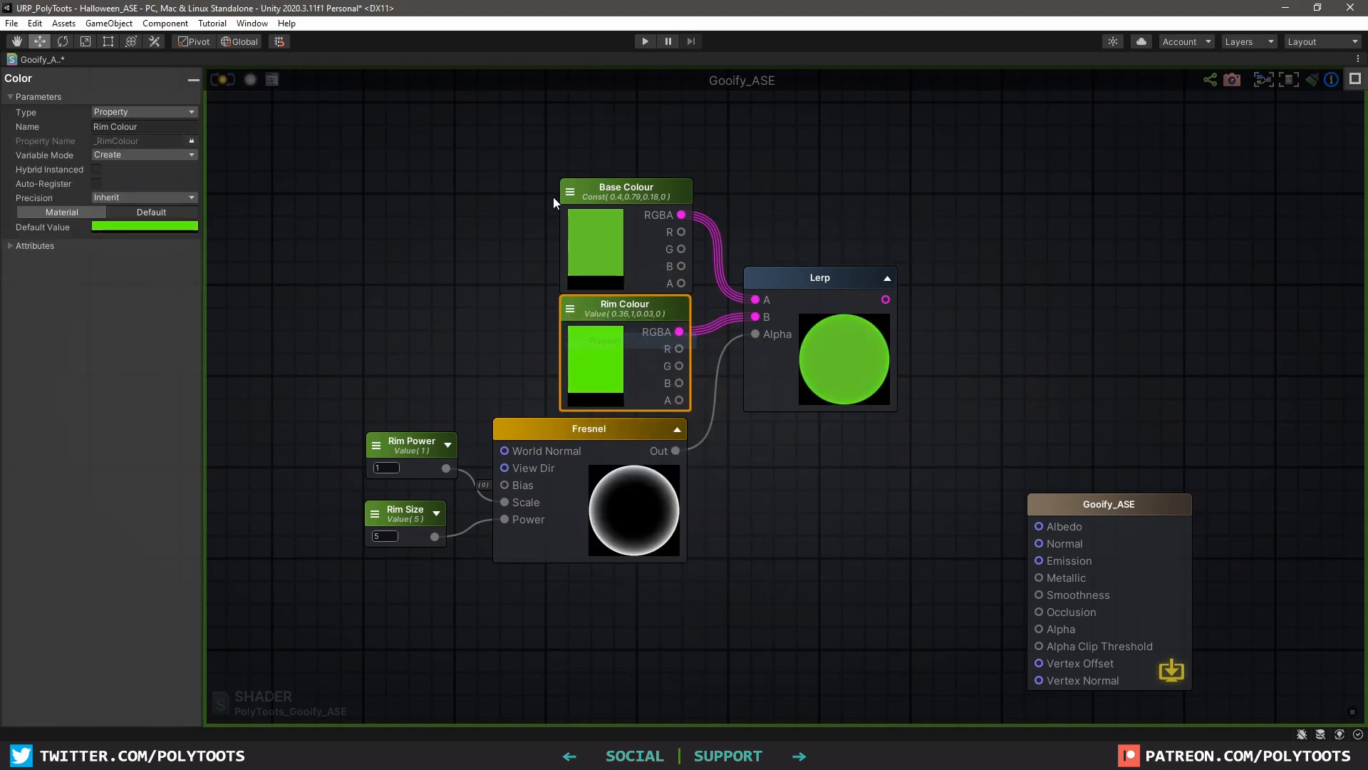
left_click(570, 191)
left_click(605, 223)
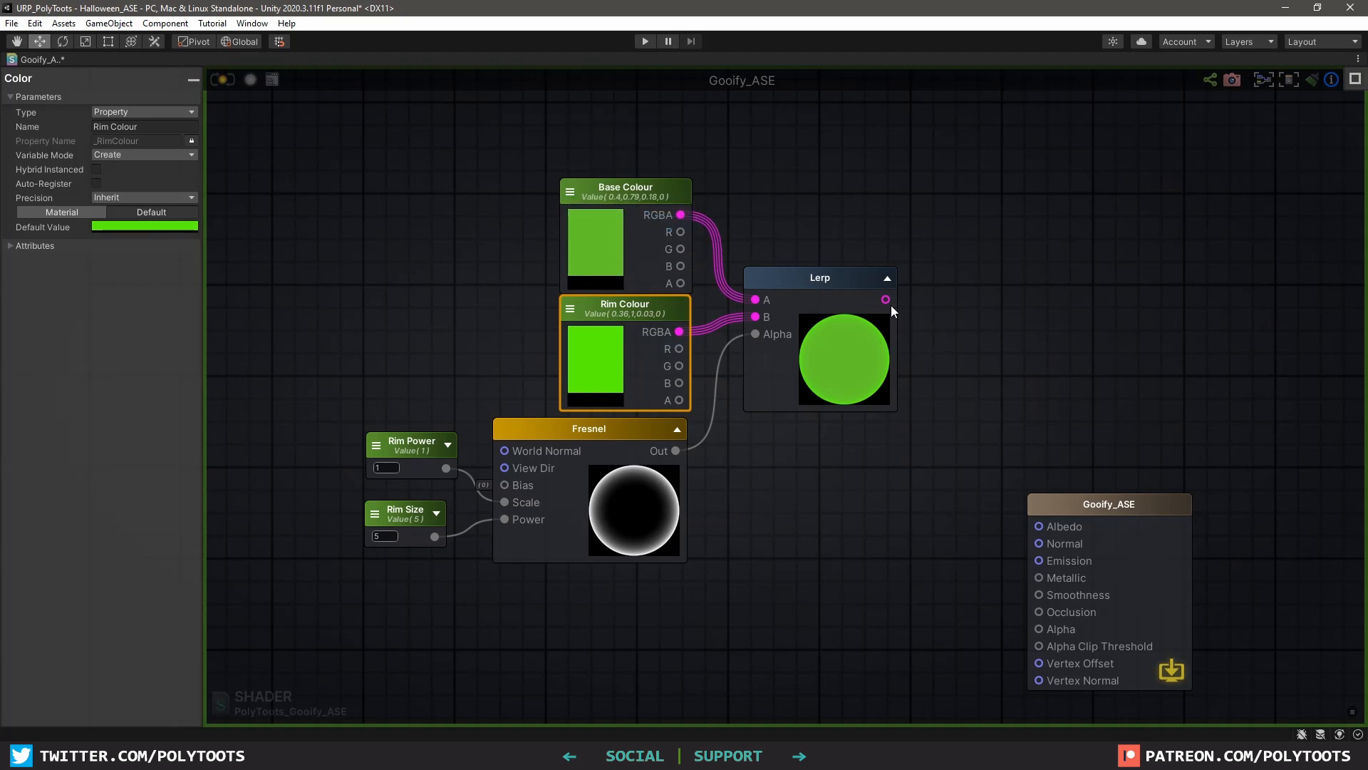
Connect the Lerp output to Albedo and move the whole colour node network up above the output node
left_click_drag(885, 299, 1039, 526)
scroll(445, 260, "down", 4)
left_click_drag(350, 190, 783, 496)
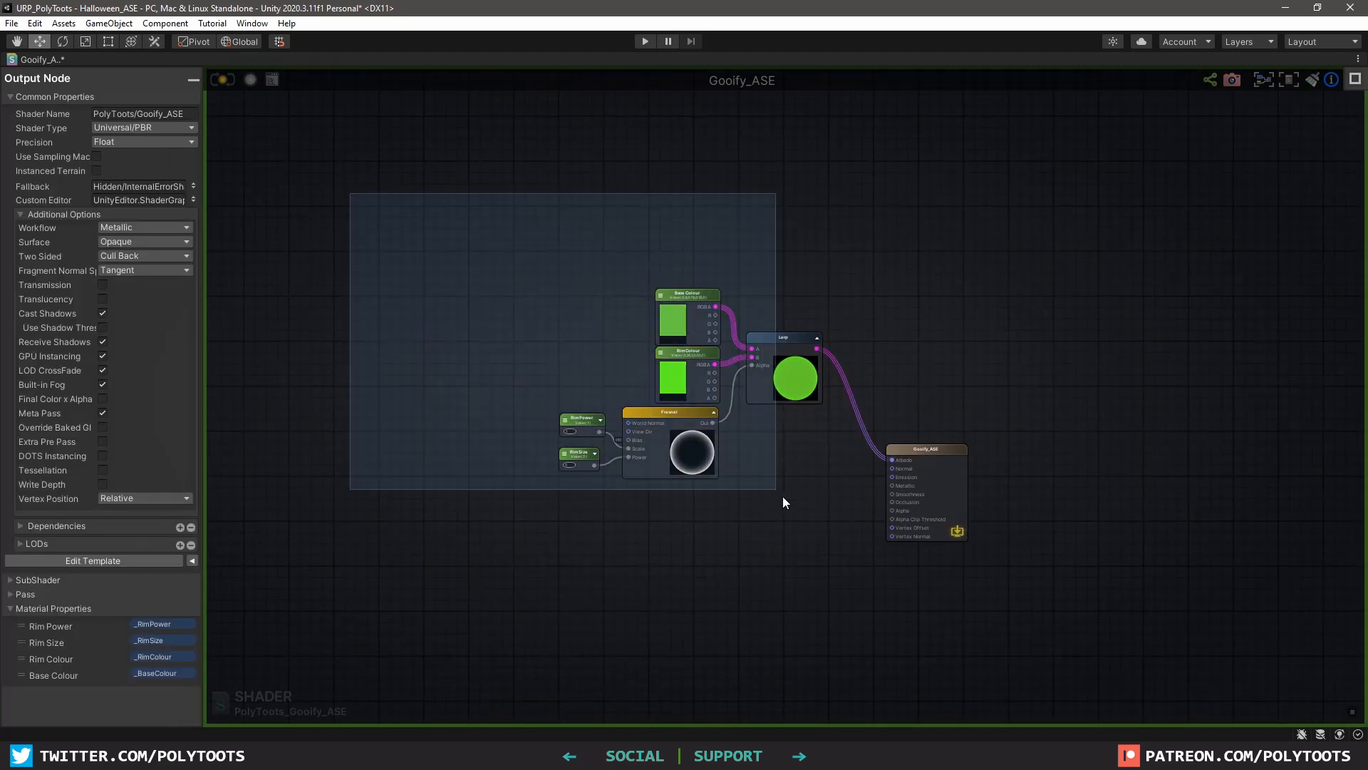
left_click_drag(780, 345, 803, 187)
Group the selected colour nodes in a comment frame titled Albeeeedo
scroll(783, 298, "up", 3)
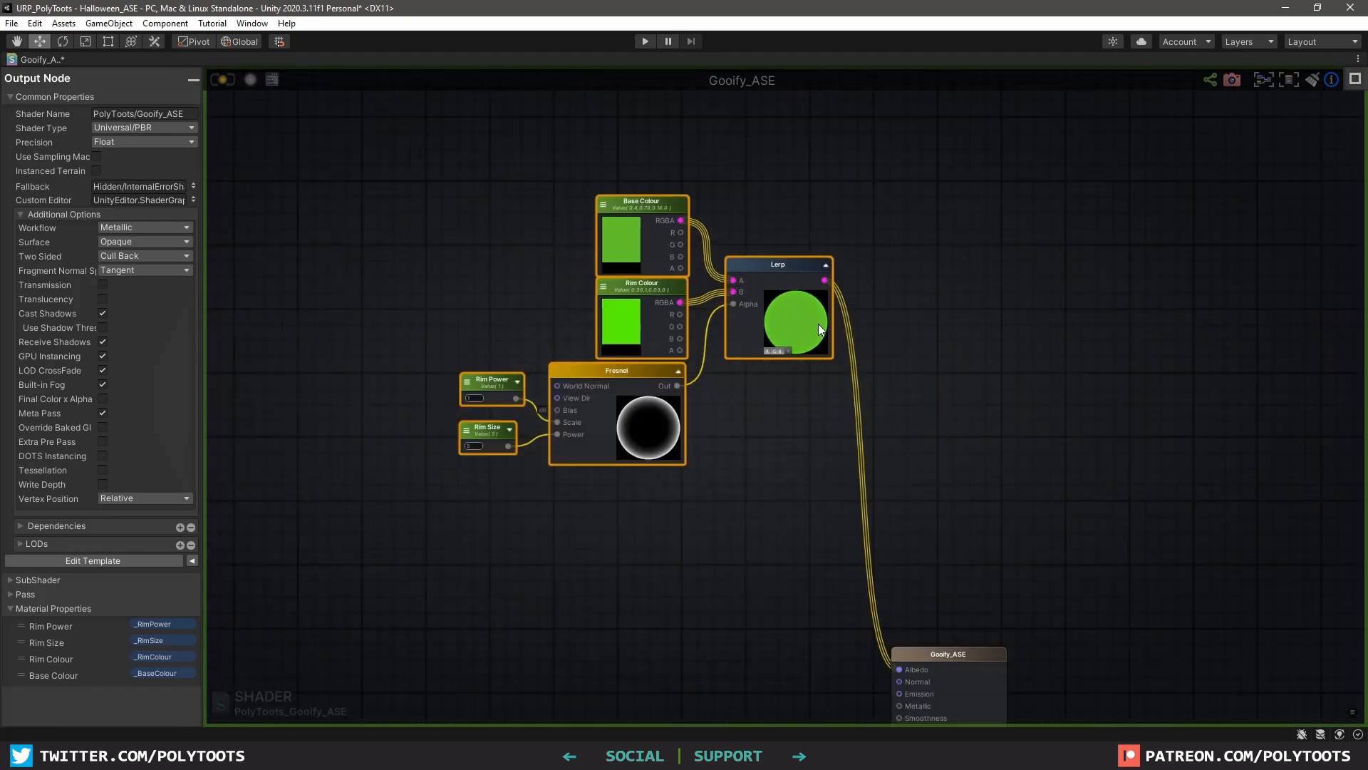
key("c")
left_click(116, 111)
type("Albeeeedo")
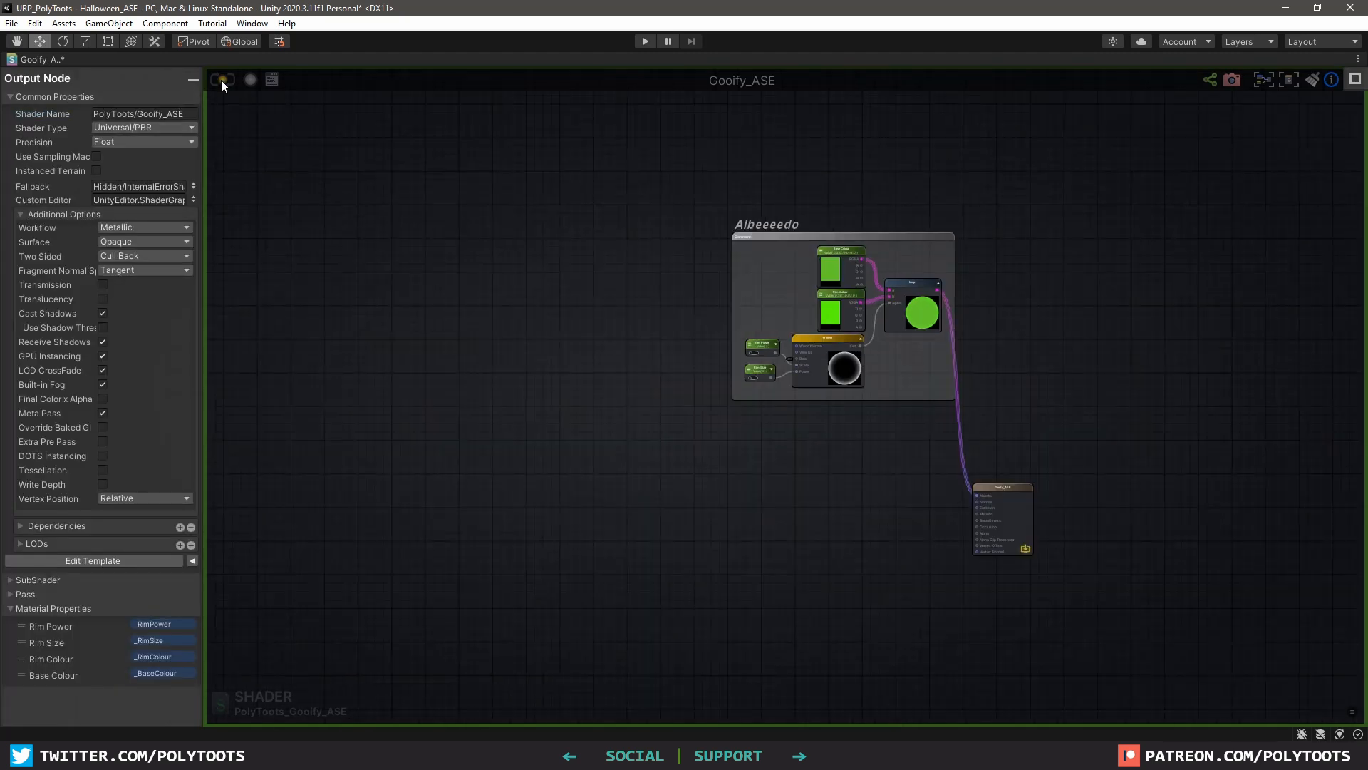
Update the shader and create a new material from PolyToots_Gooify_ASE in the Shaders folder
left_click(221, 80)
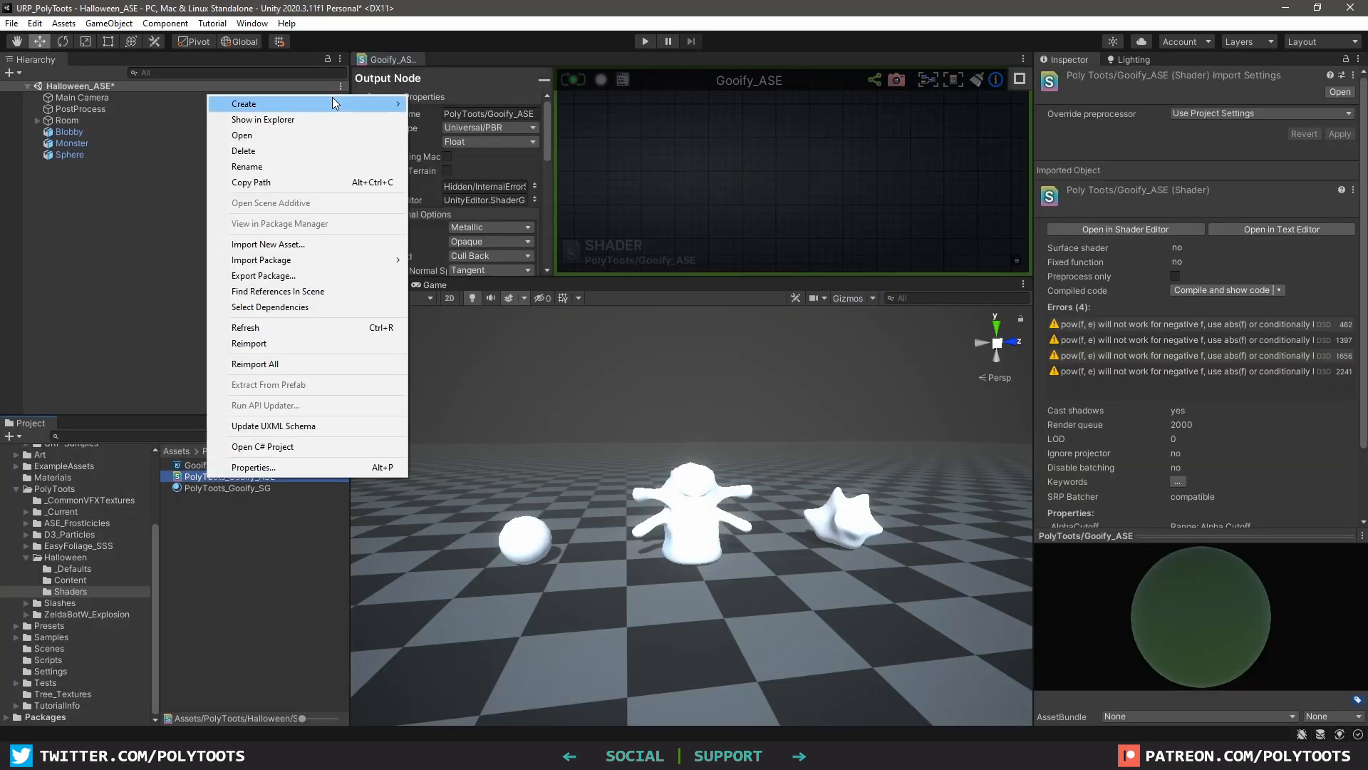
mouse_move(335, 103)
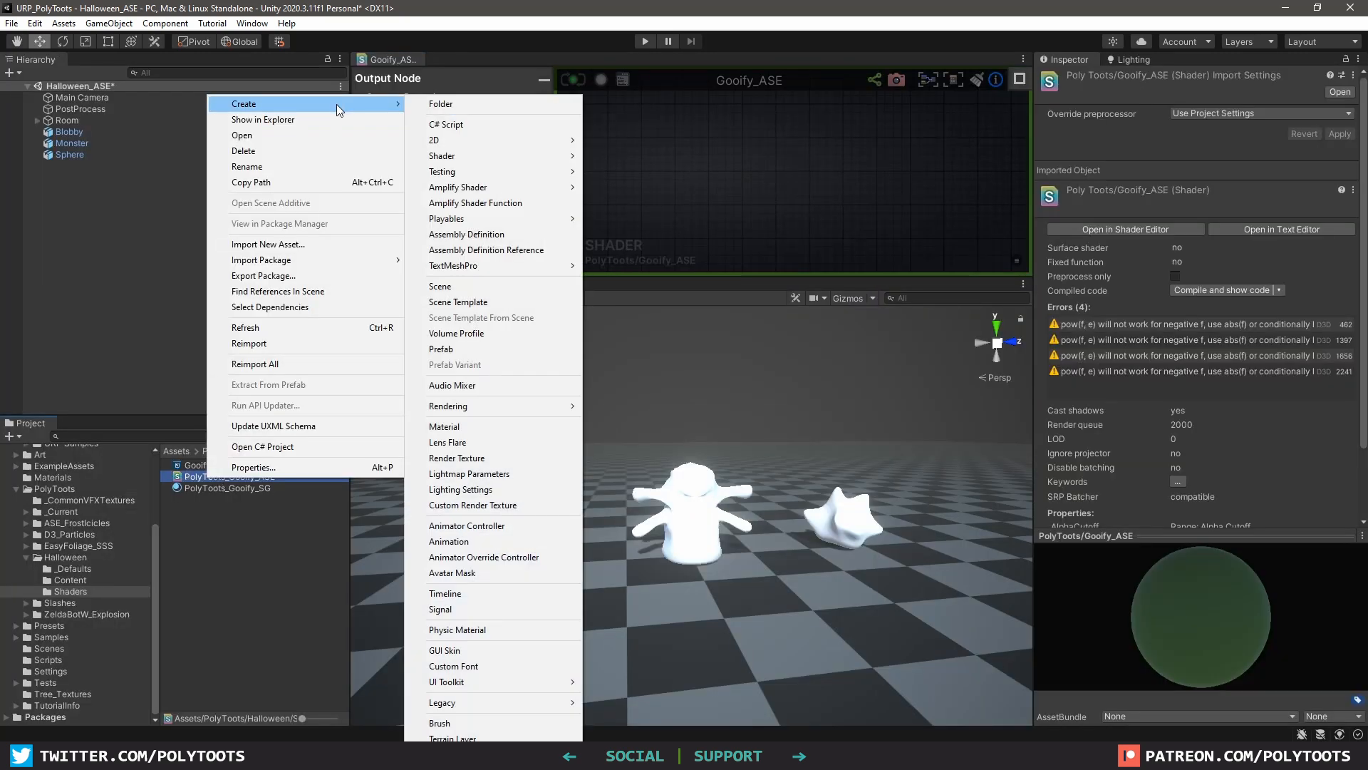
left_click(445, 427)
Assign the new PolyToots_Gooify_ASE material to the sphere, monster and blobby models in the scene
left_click_drag(228, 476, 529, 540)
left_click_drag(241, 477, 685, 507)
left_click_drag(240, 477, 843, 519)
Tune the Monster's material with a darker green Base Colour, Rim Power 5.43 and Rim Size 3.34
left_click(686, 500)
key("f")
left_click(1104, 436)
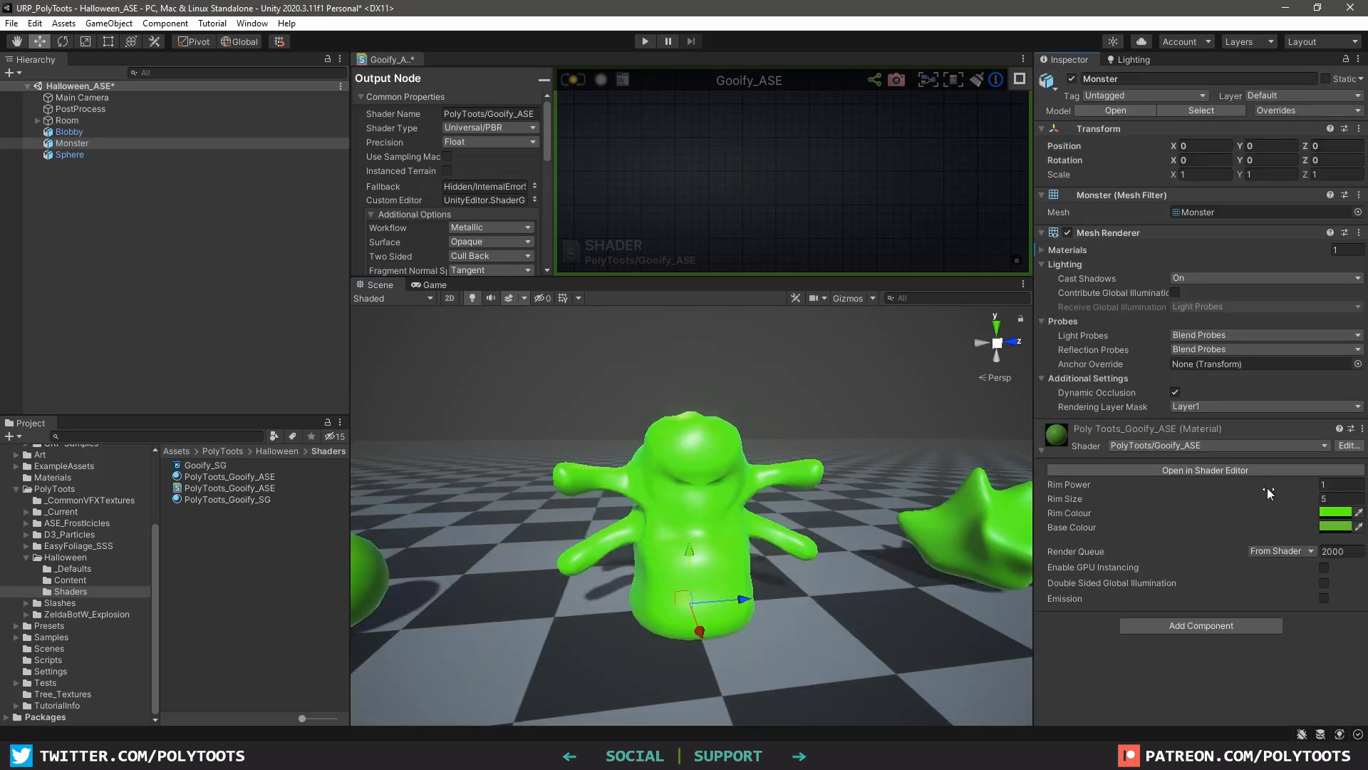
left_click(1334, 527)
left_click_drag(1252, 479, 1305, 507)
left_click_drag(1268, 484, 1290, 485)
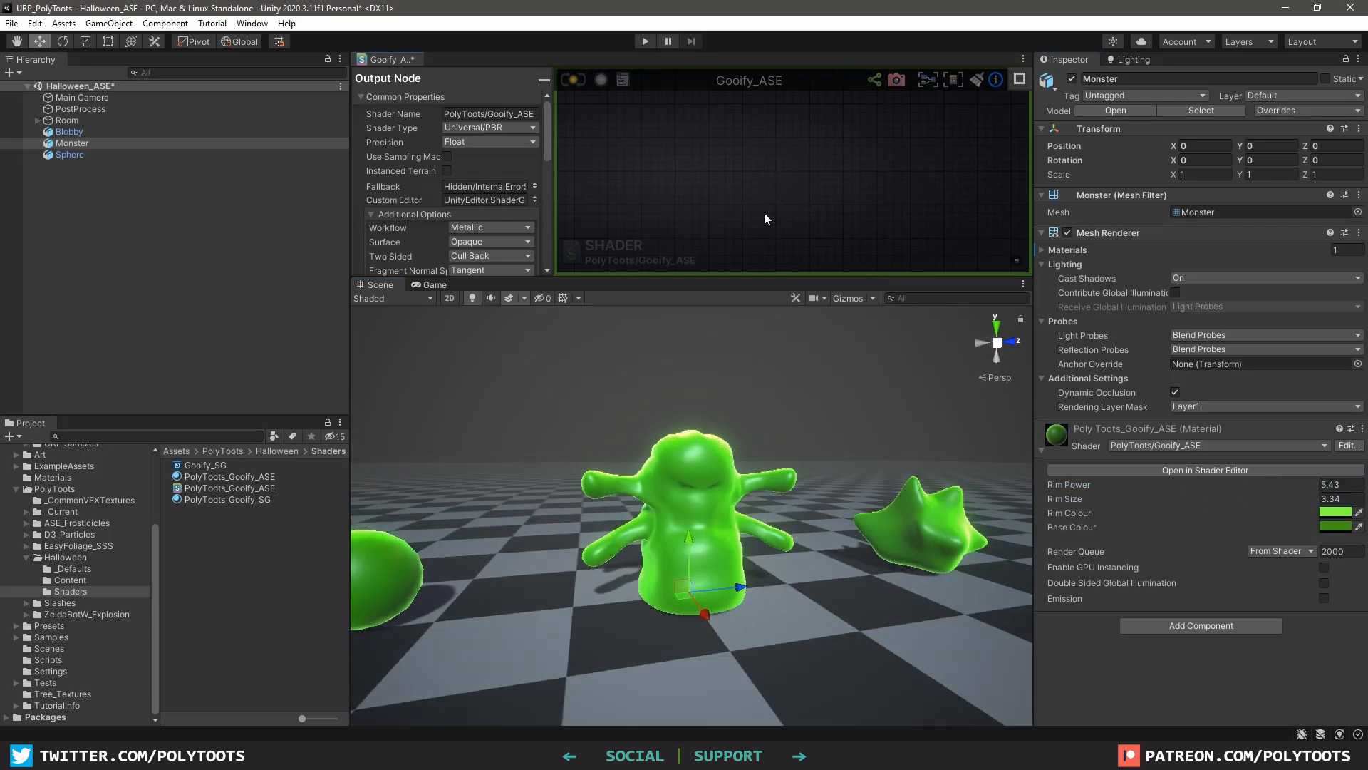
Add a Vertex Position node in the empty graph area below the Albeeeedo comment frame
key("shift+space")
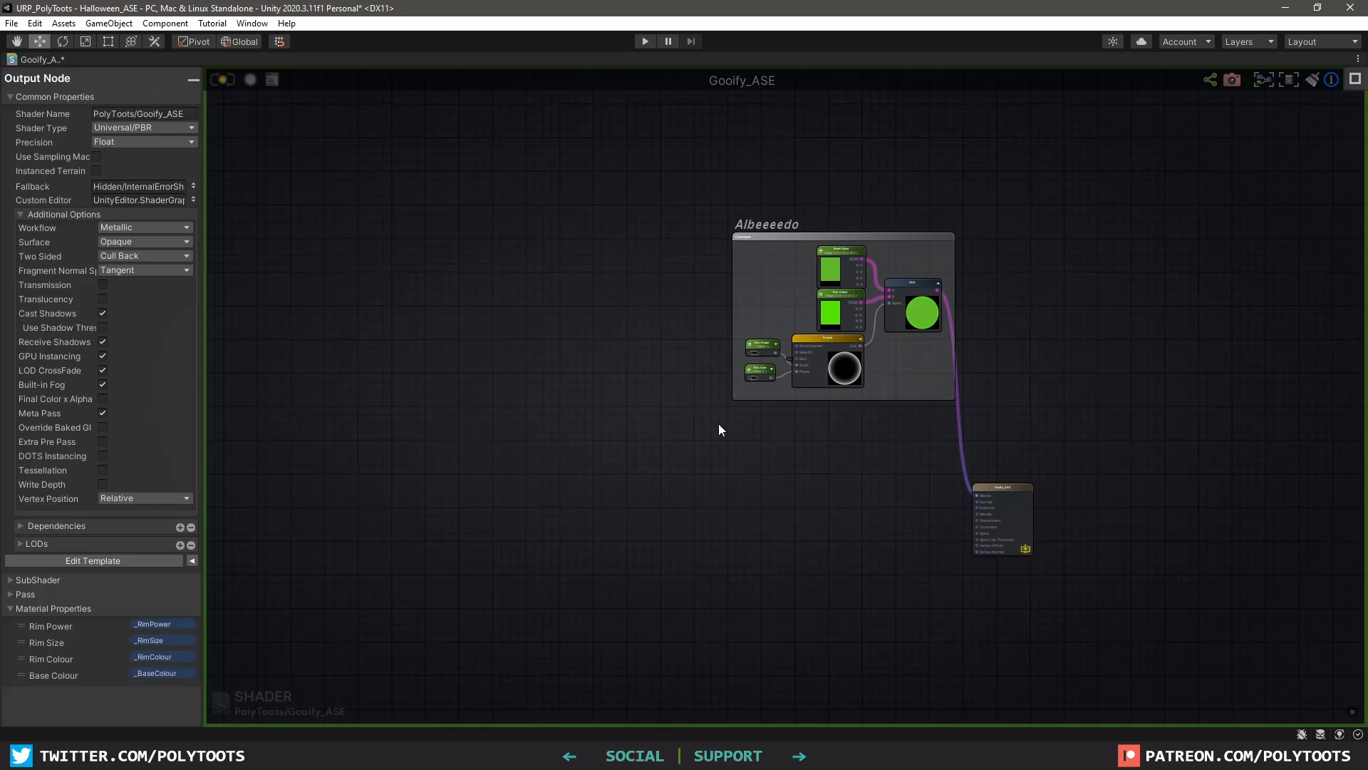
scroll(843, 416, "up", 2)
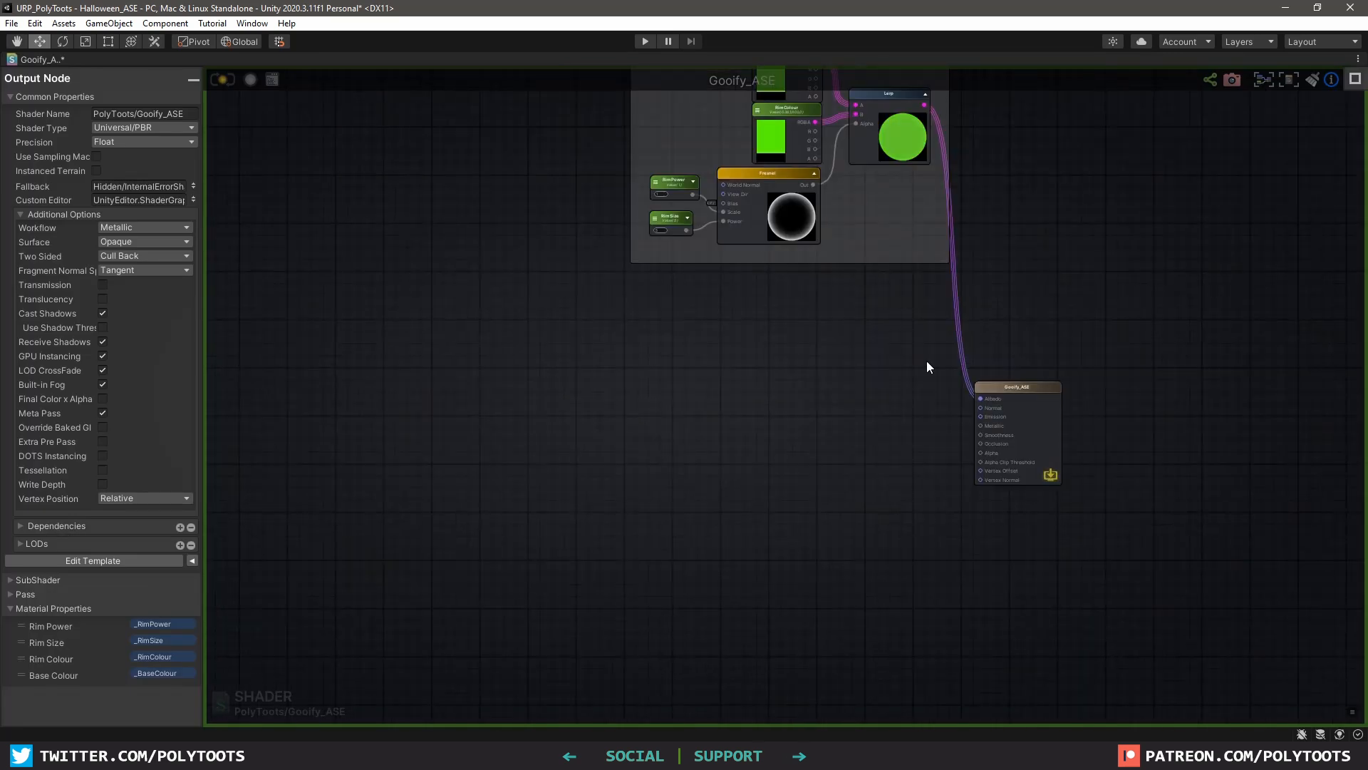
middle_click_drag(905, 205, 918, 258)
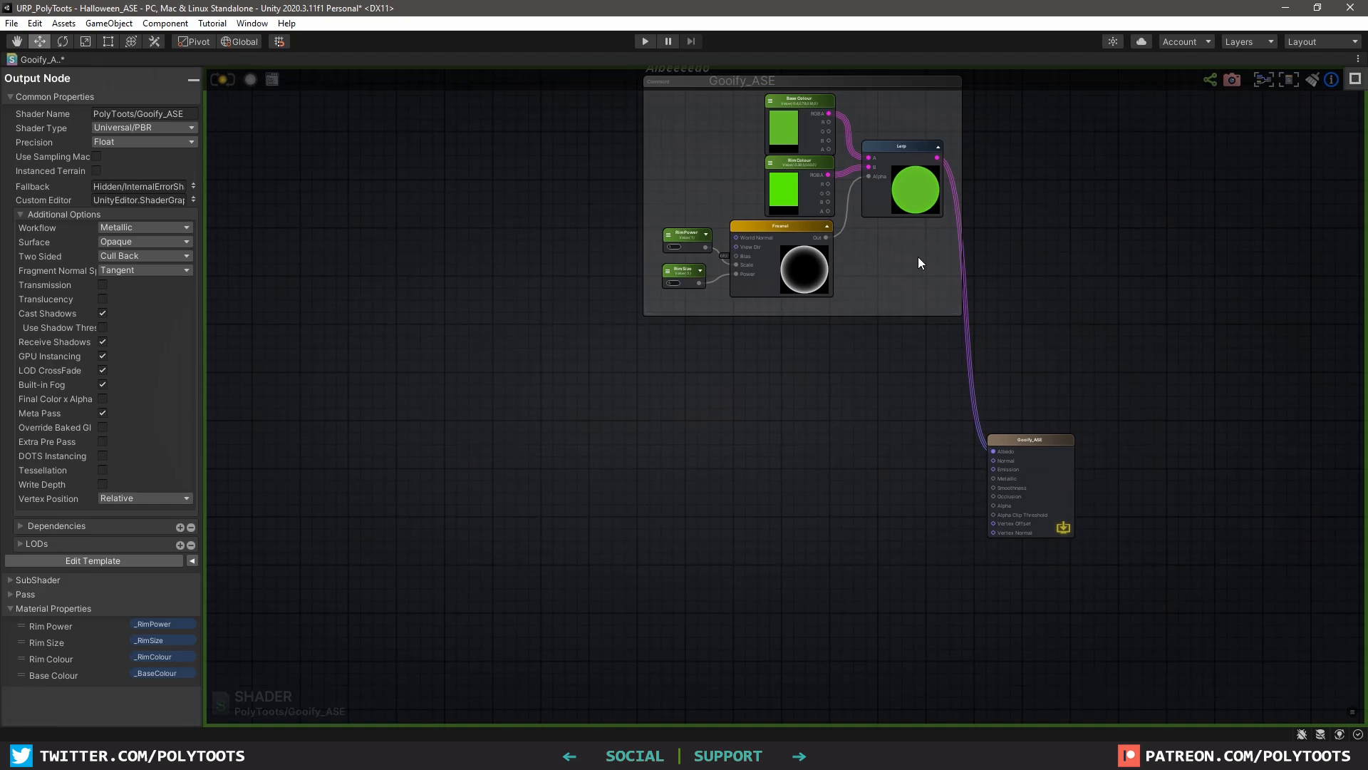
middle_click_drag(904, 142, 906, 175)
left_click(912, 130)
left_click(698, 470)
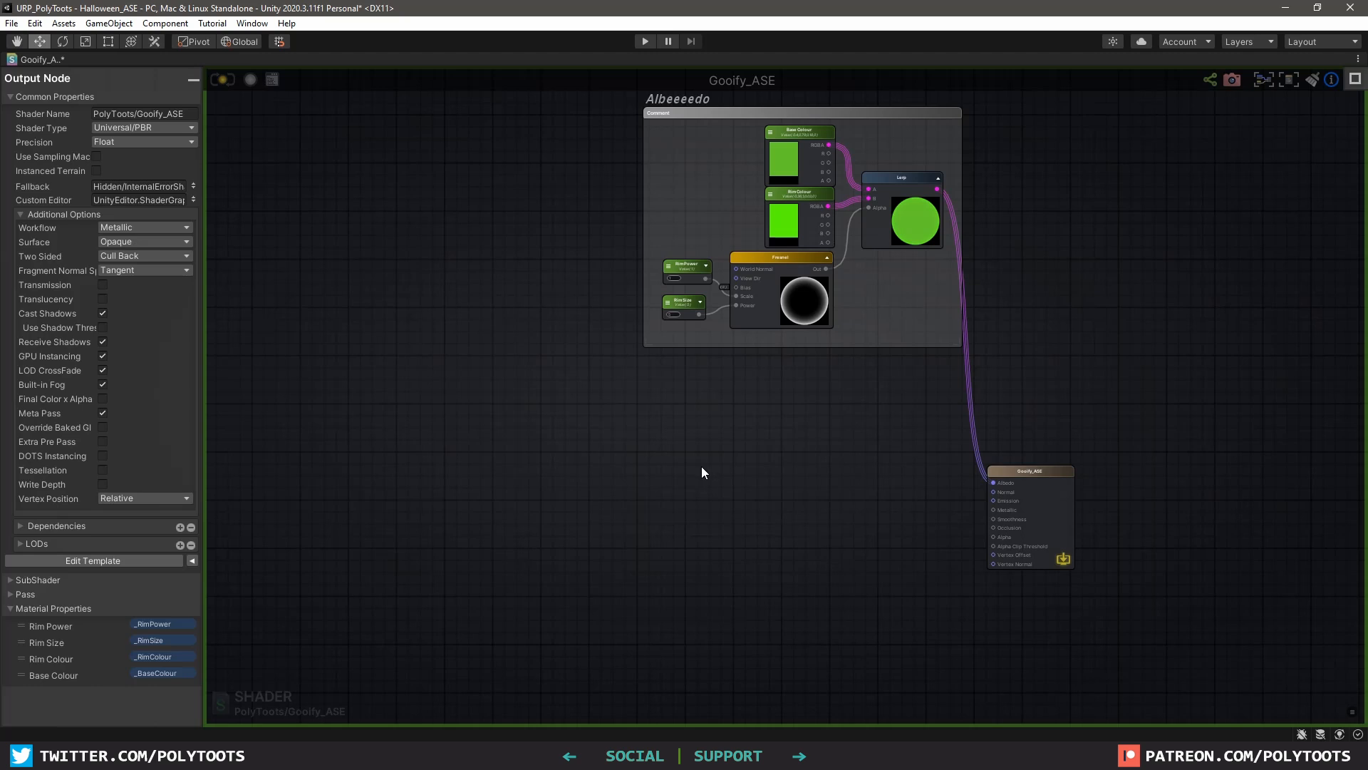
middle_click_drag(703, 473, 947, 350)
scroll(940, 451, "up", 1)
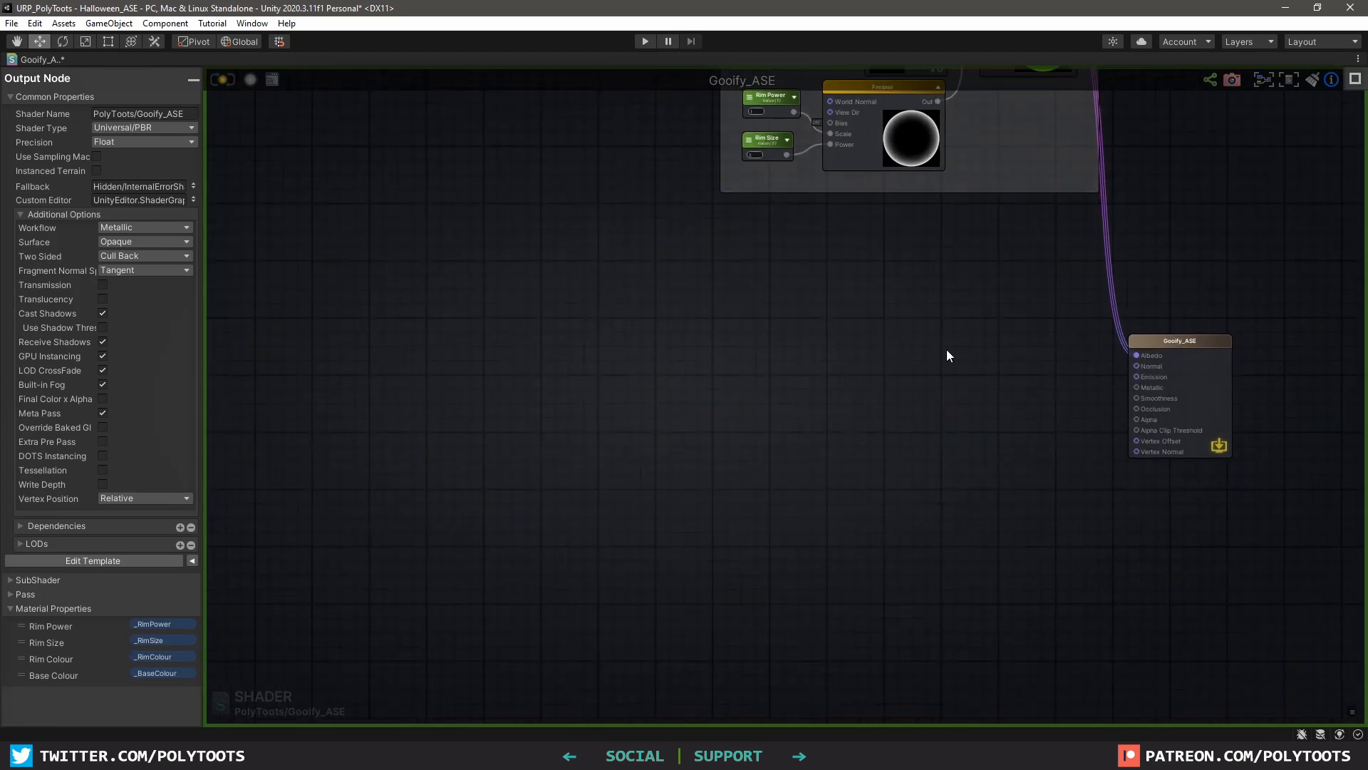
right_click(578, 404)
type("vertex pos")
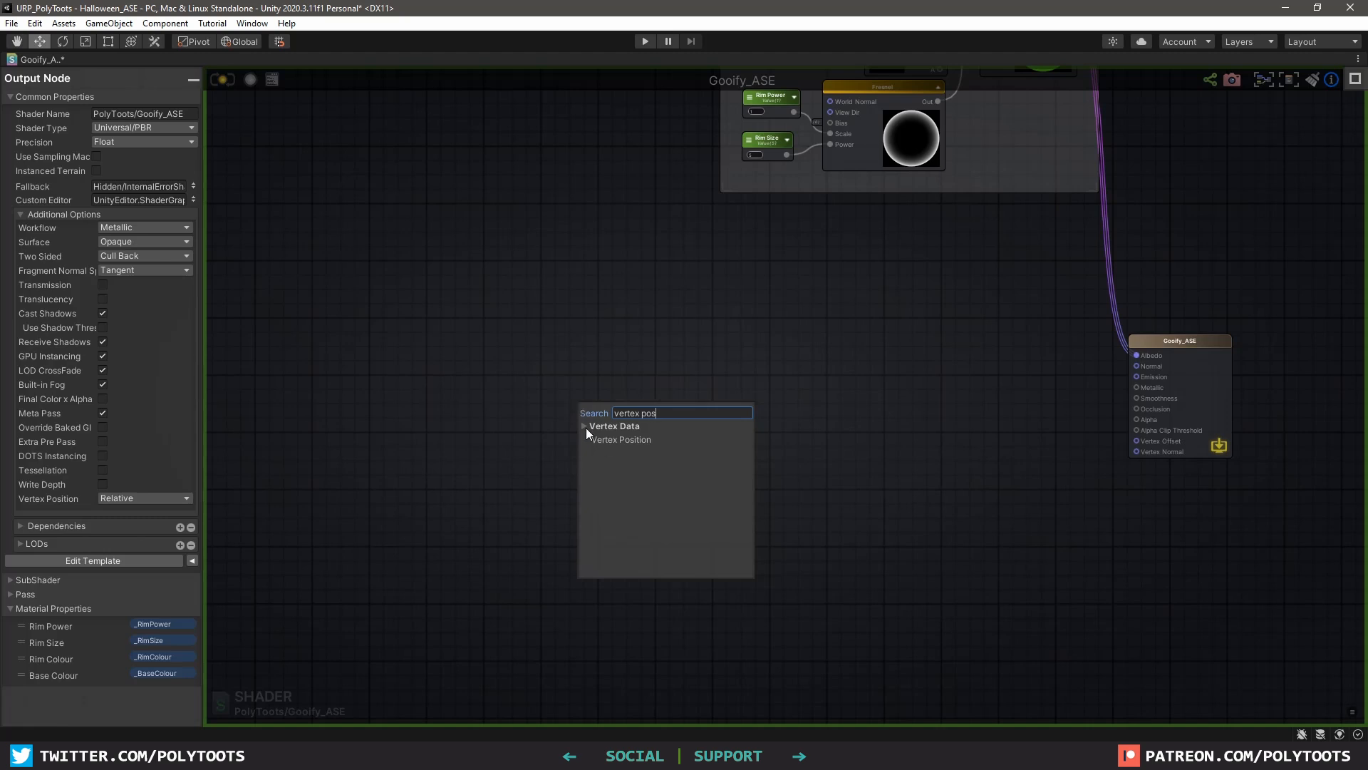
left_click(617, 439)
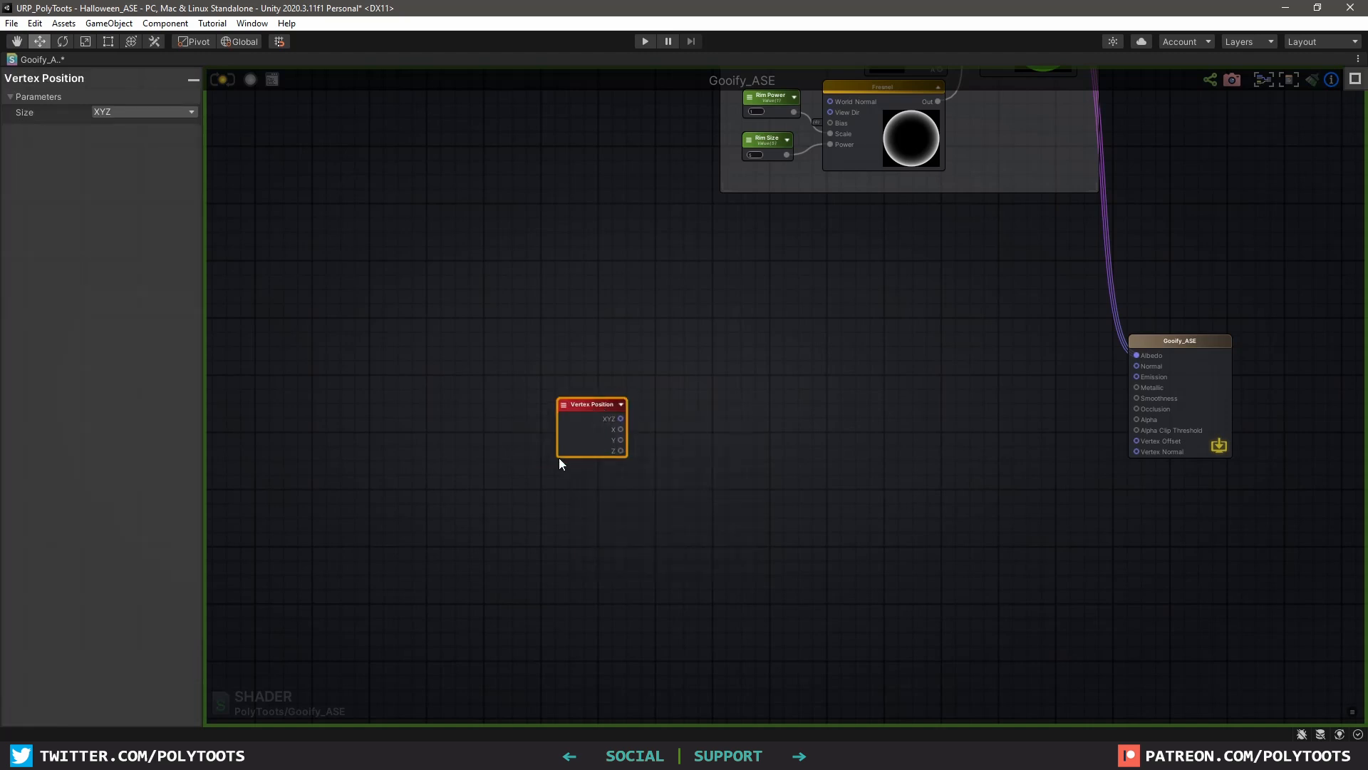
scroll(570, 428, "up", 2)
left_click_drag(610, 378, 619, 347)
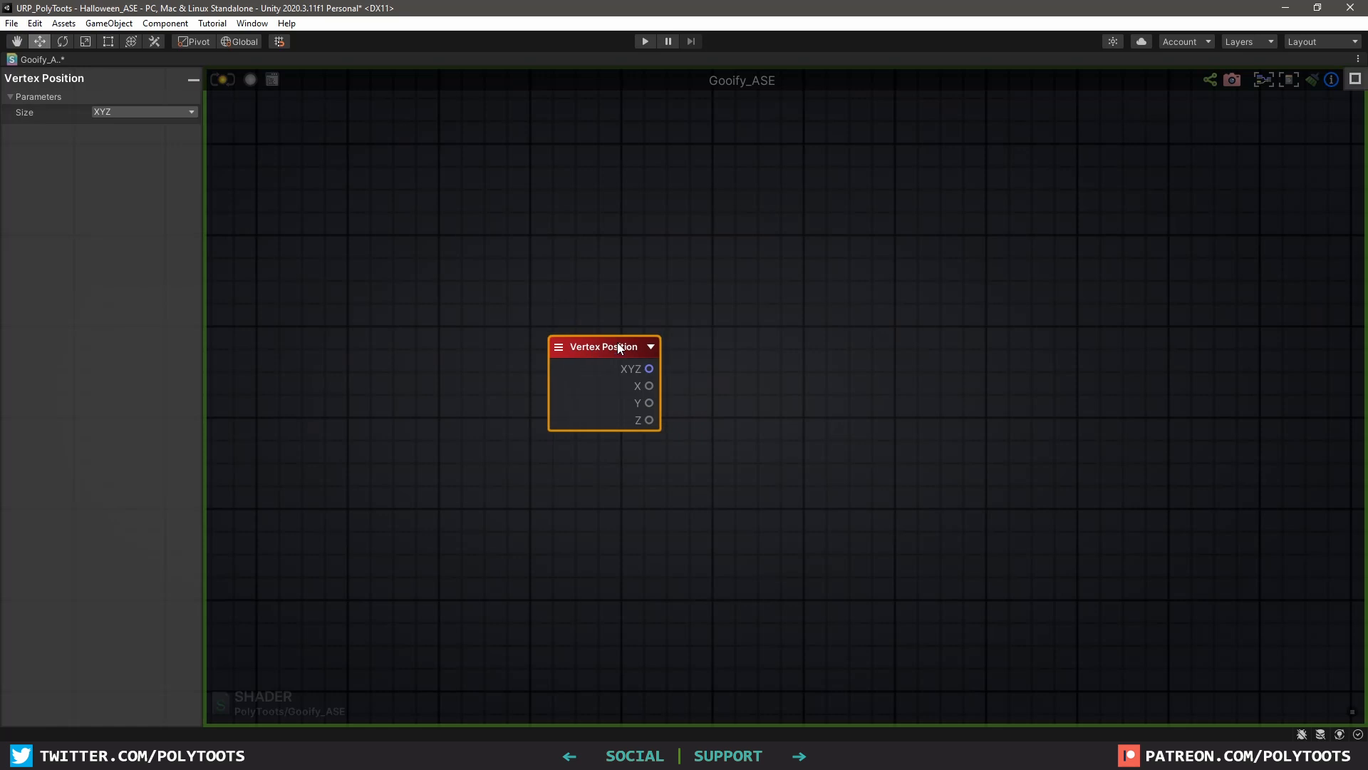
Add a Subtract node and a Float node named Melting with a value of 1 beside the Vertex Position node
left_click(690, 243)
left_click(743, 294)
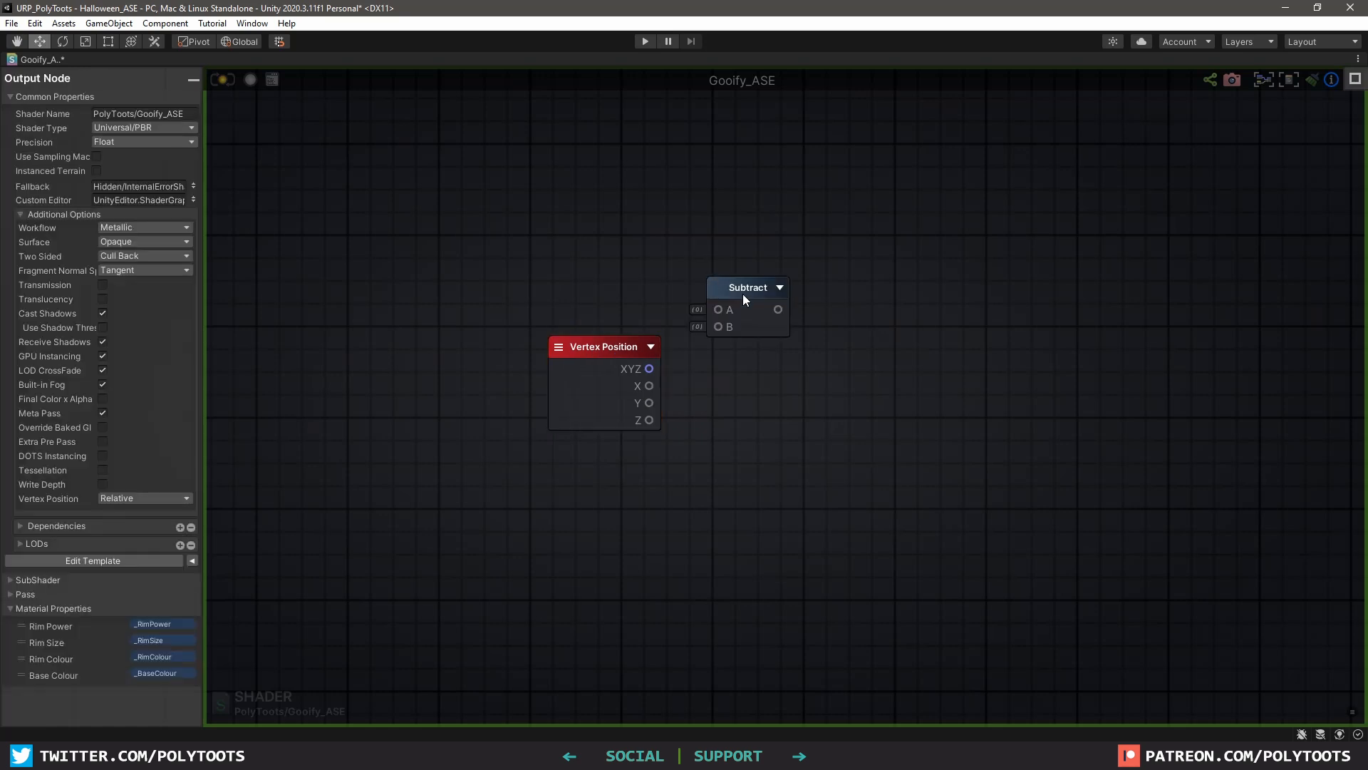
left_click(596, 269)
left_click(570, 258)
left_click_drag(562, 256, 581, 232)
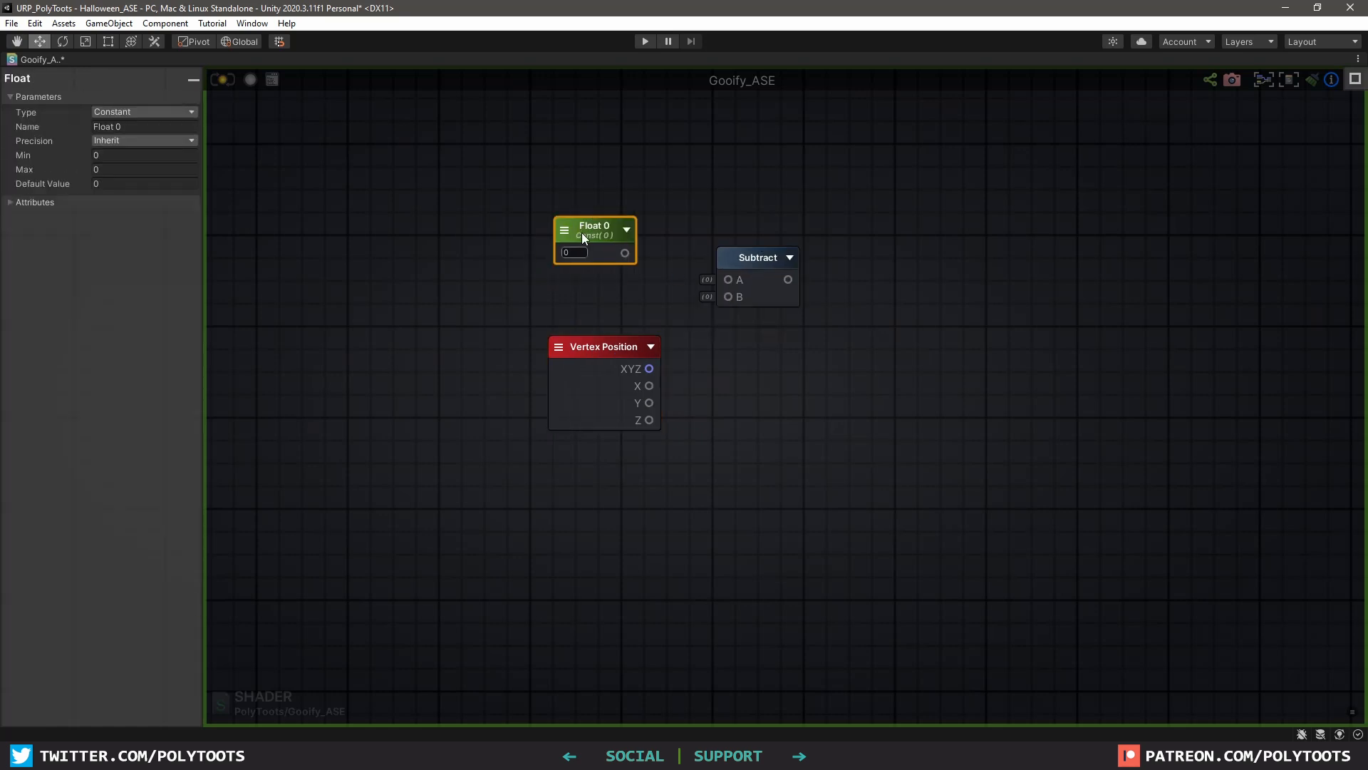
type("Melting")
left_click(580, 255)
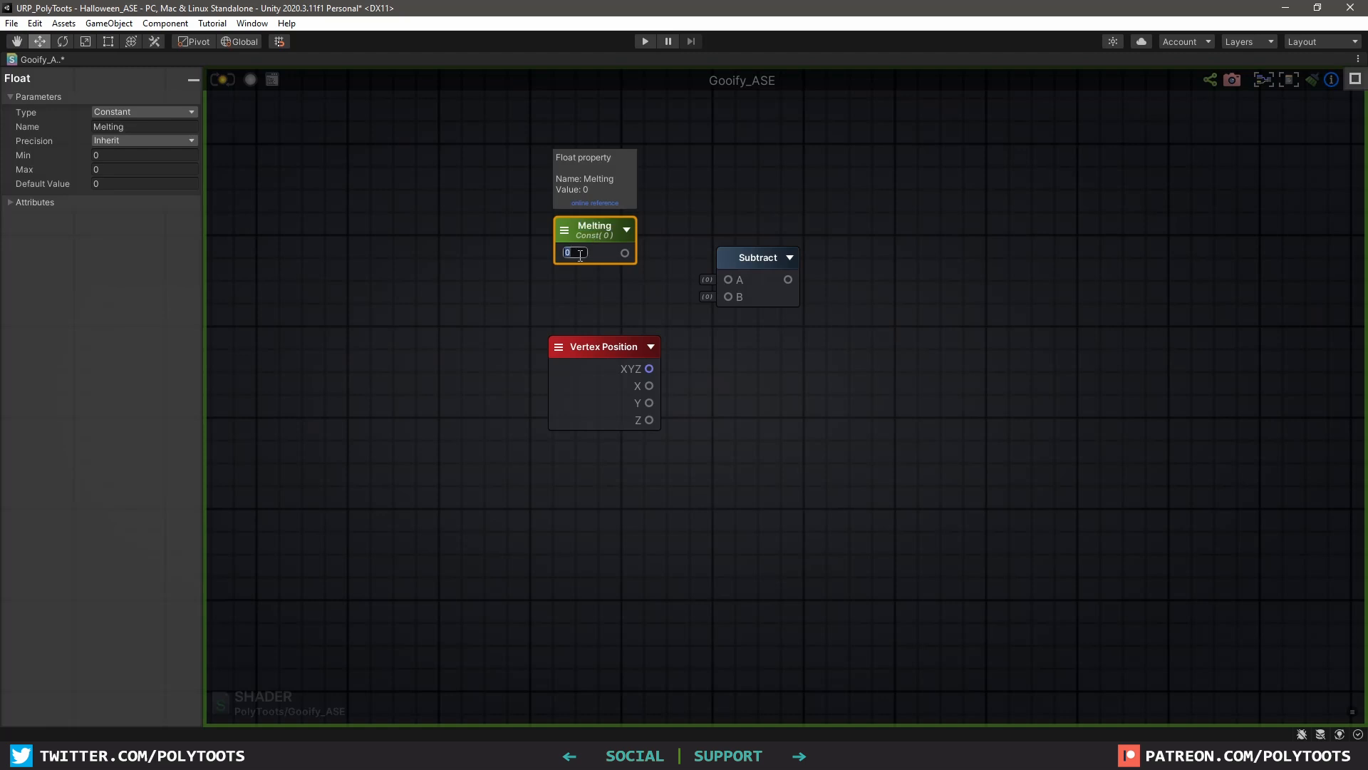
type("1")
Connect Melting to the Subtract node's A and Vertex Position Y to its B, and expand the Subtract preview
left_click_drag(624, 253, 727, 279)
left_click_drag(655, 404, 727, 296)
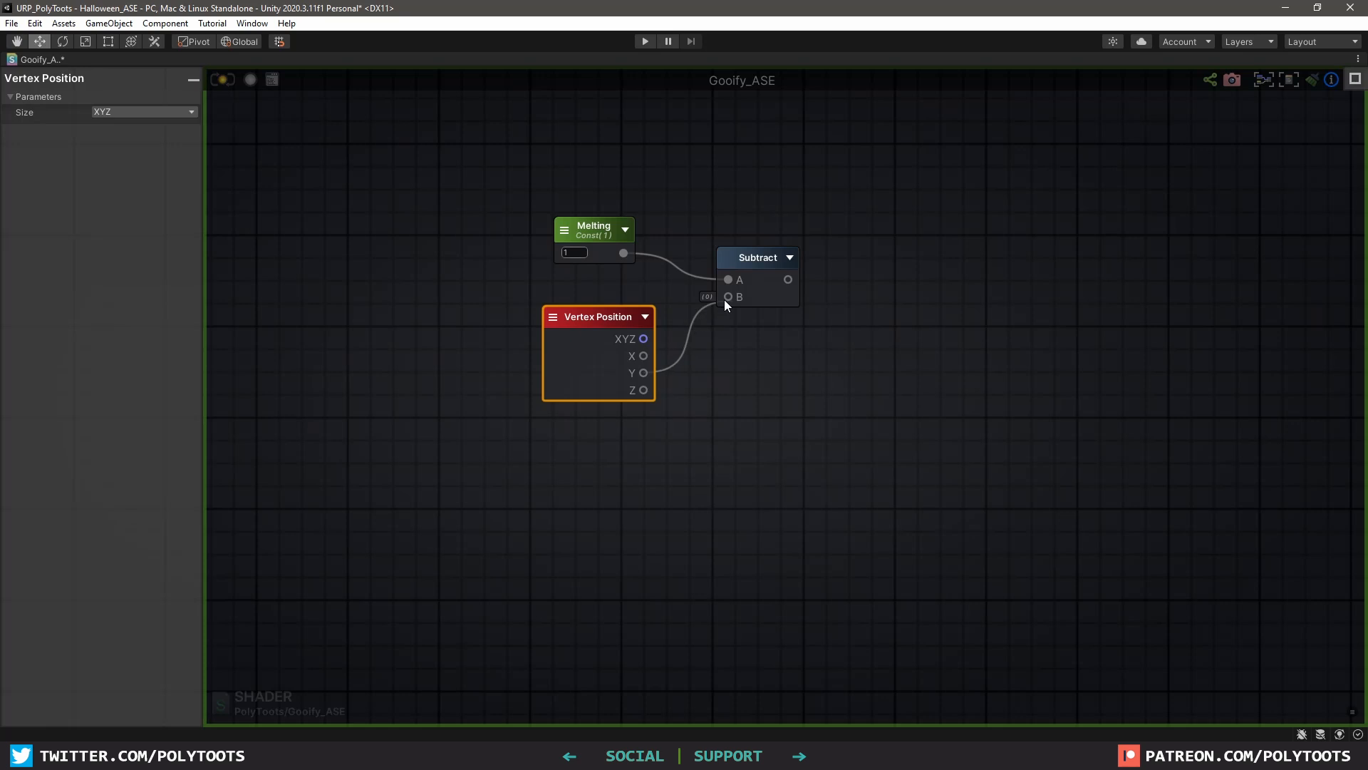
left_click_drag(615, 315, 610, 297)
left_click(790, 257)
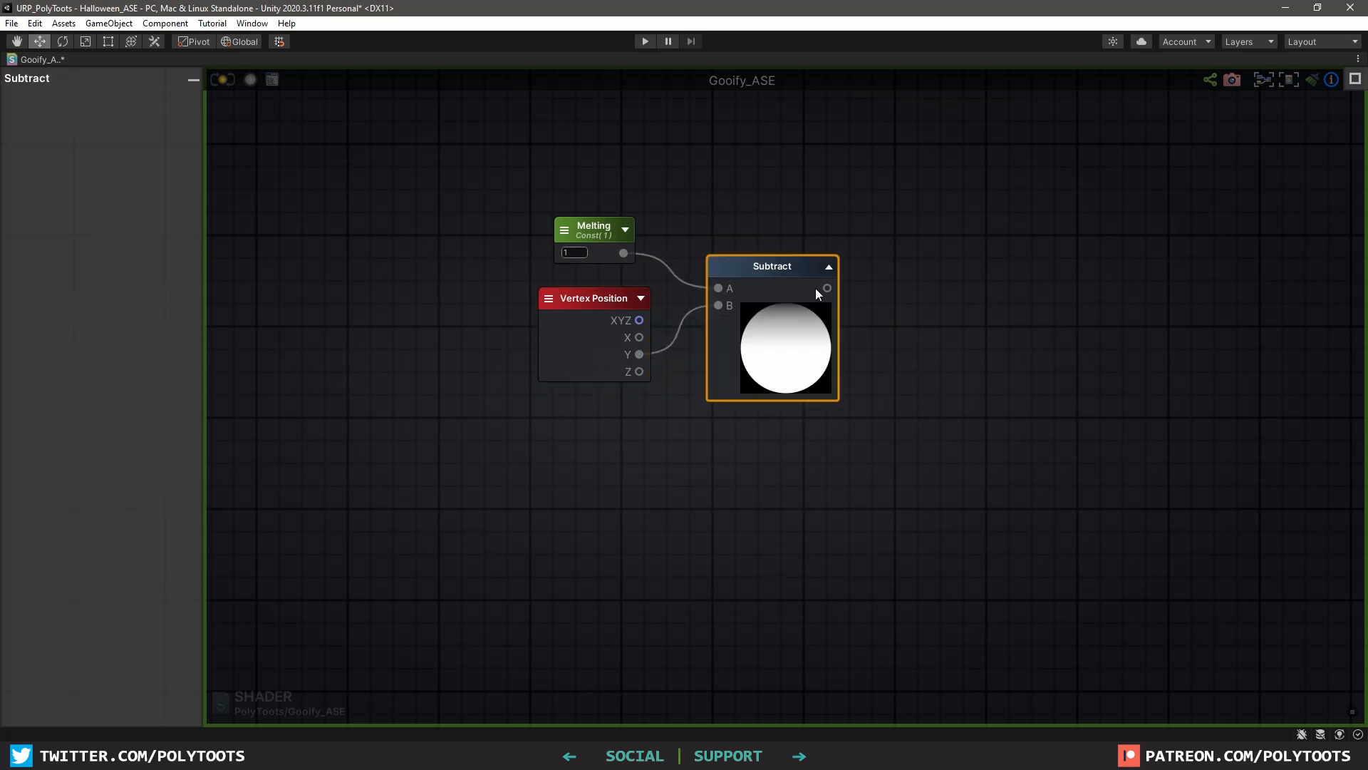
Try a Melting value of 0.26 against the Subtract preview, and restore it to 1
left_click(611, 228)
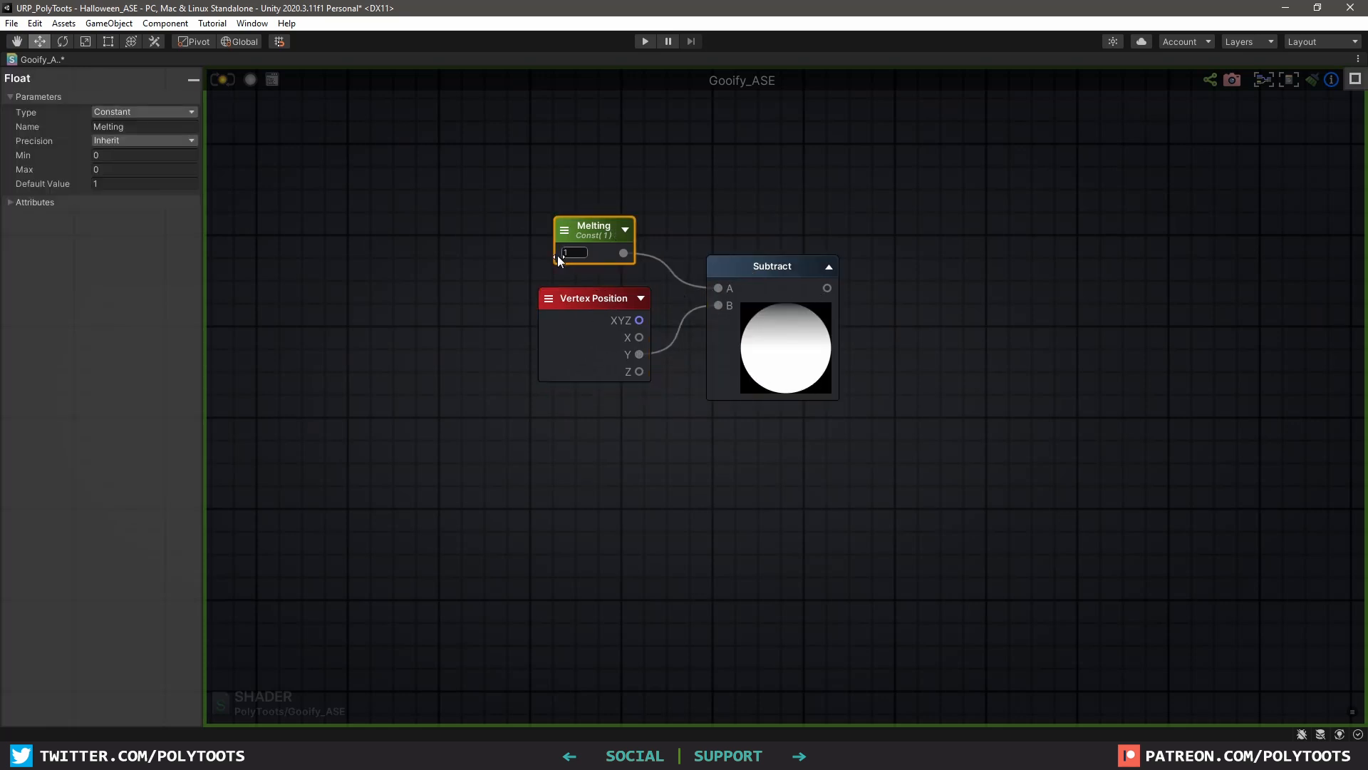
mouse_move(557, 255)
left_mouse_down()
mouse_move(600, 249)
mouse_move(527, 251)
mouse_move(547, 253)
left_mouse_up()
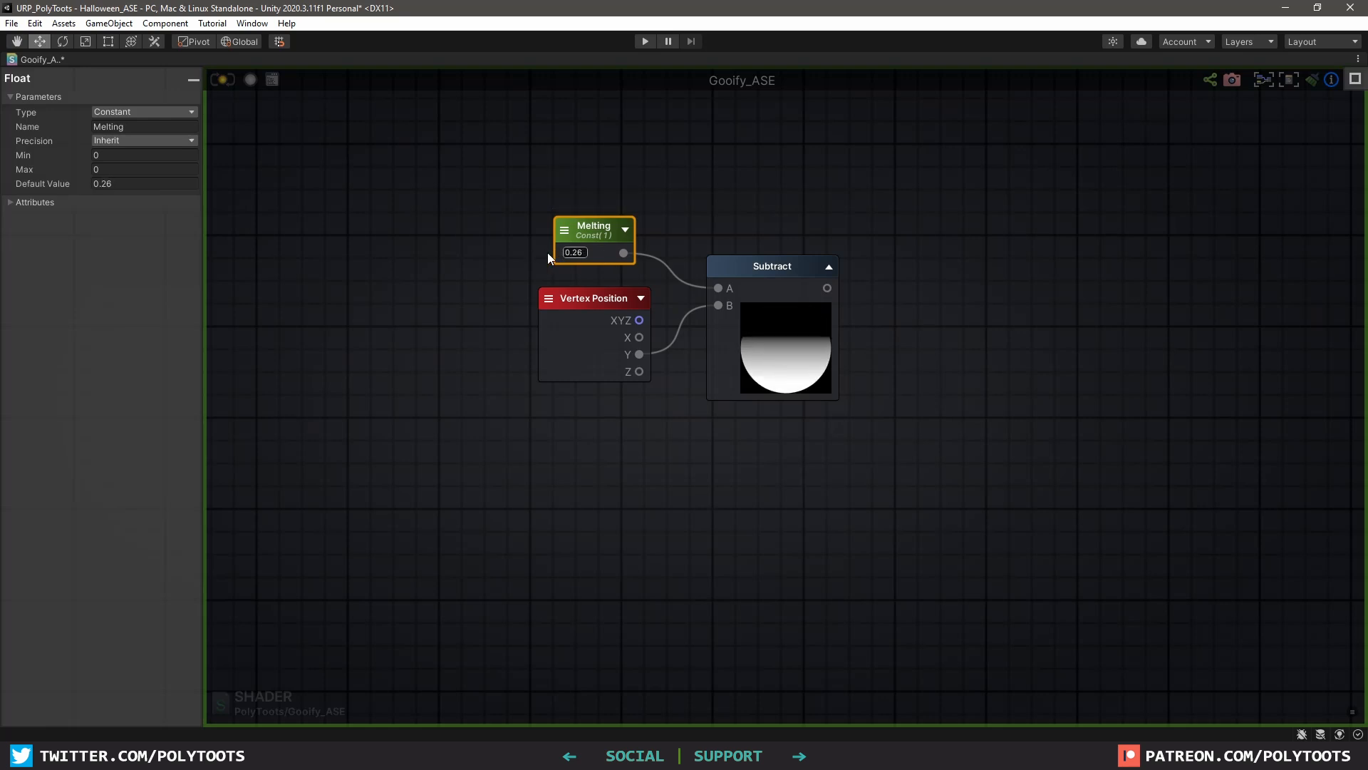
scroll(778, 357, "down", 4)
scroll(754, 389, "up", 4)
Connect the Subtract output to the shader's Vertex Offset and return to the full editor layout with the scene
left_click_drag(415, 380, 1067, 523)
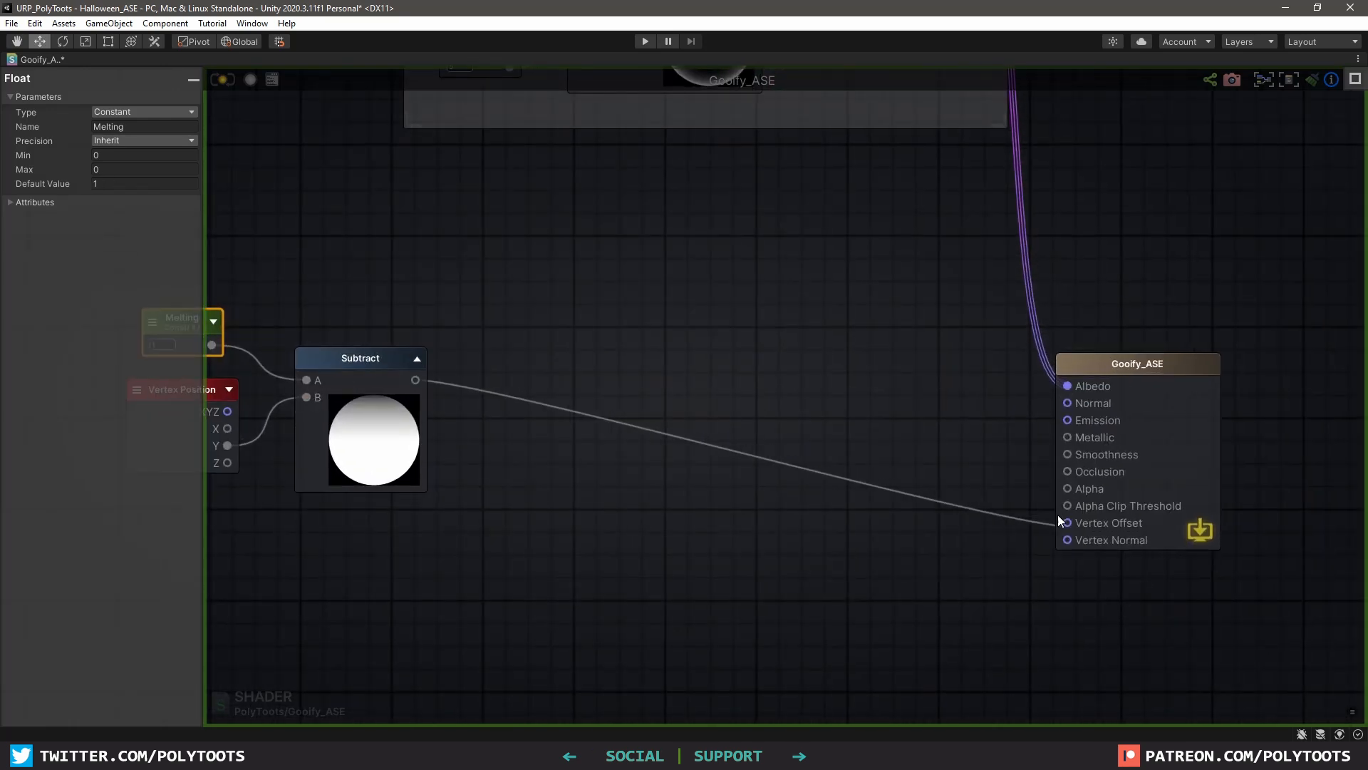
left_click_drag(617, 391, 775, 466)
left_click(796, 280)
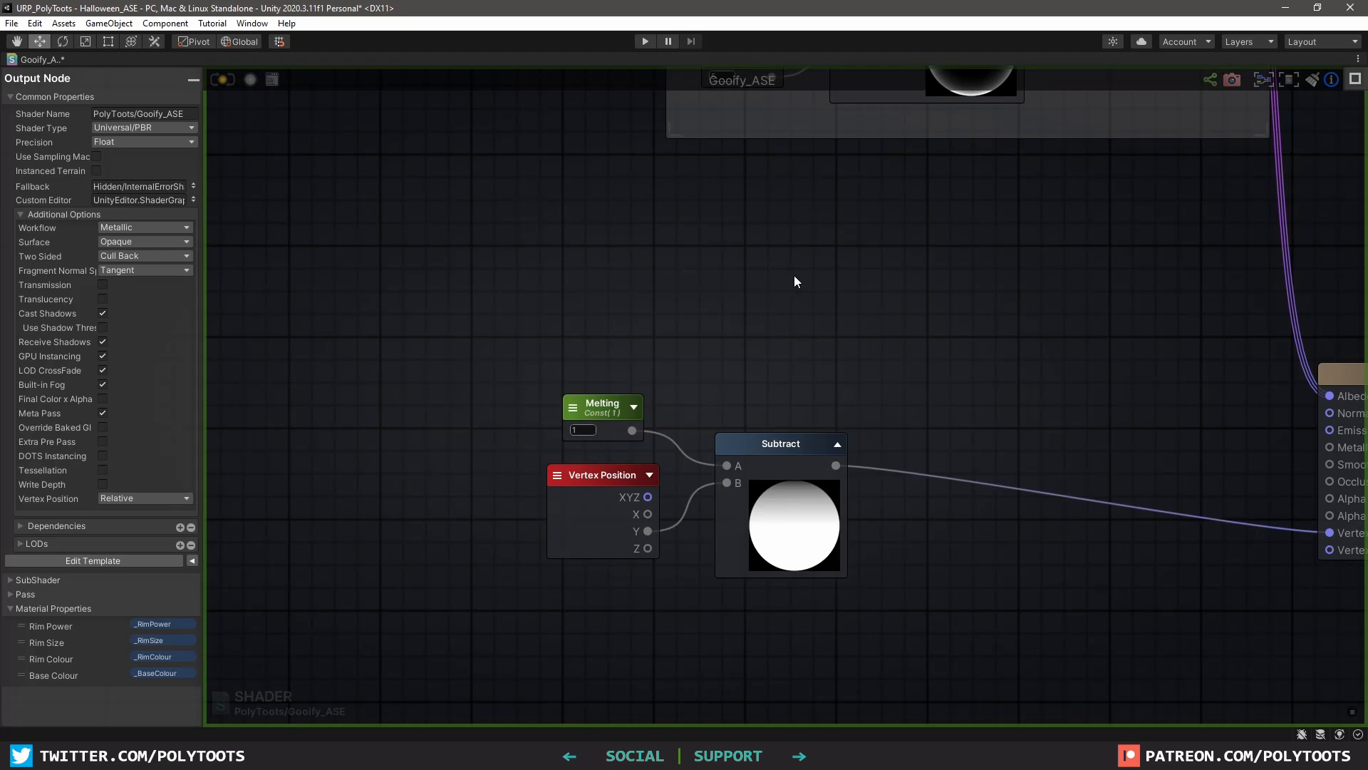
key("shift+space")
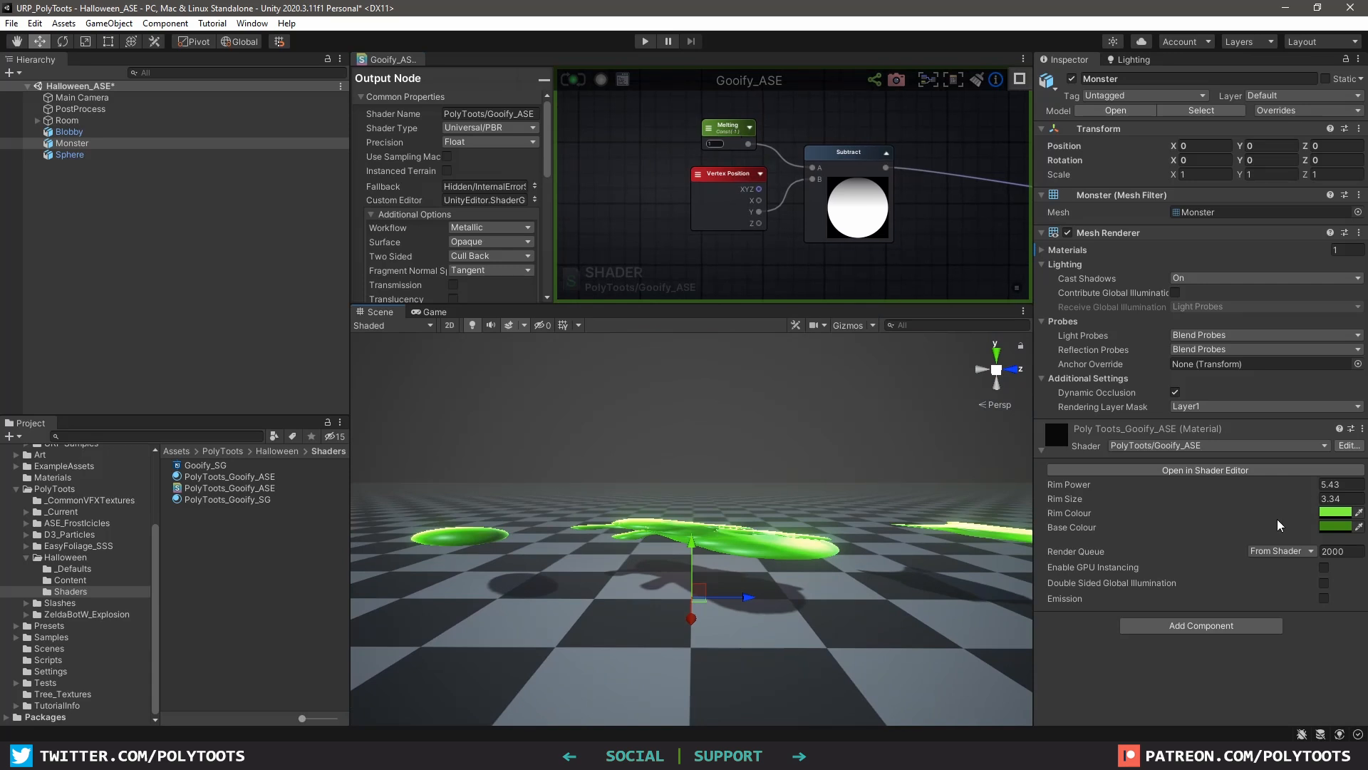
Convert the Melting float to a material property and set it to 0.87 on the Monster's material
left_click(710, 131)
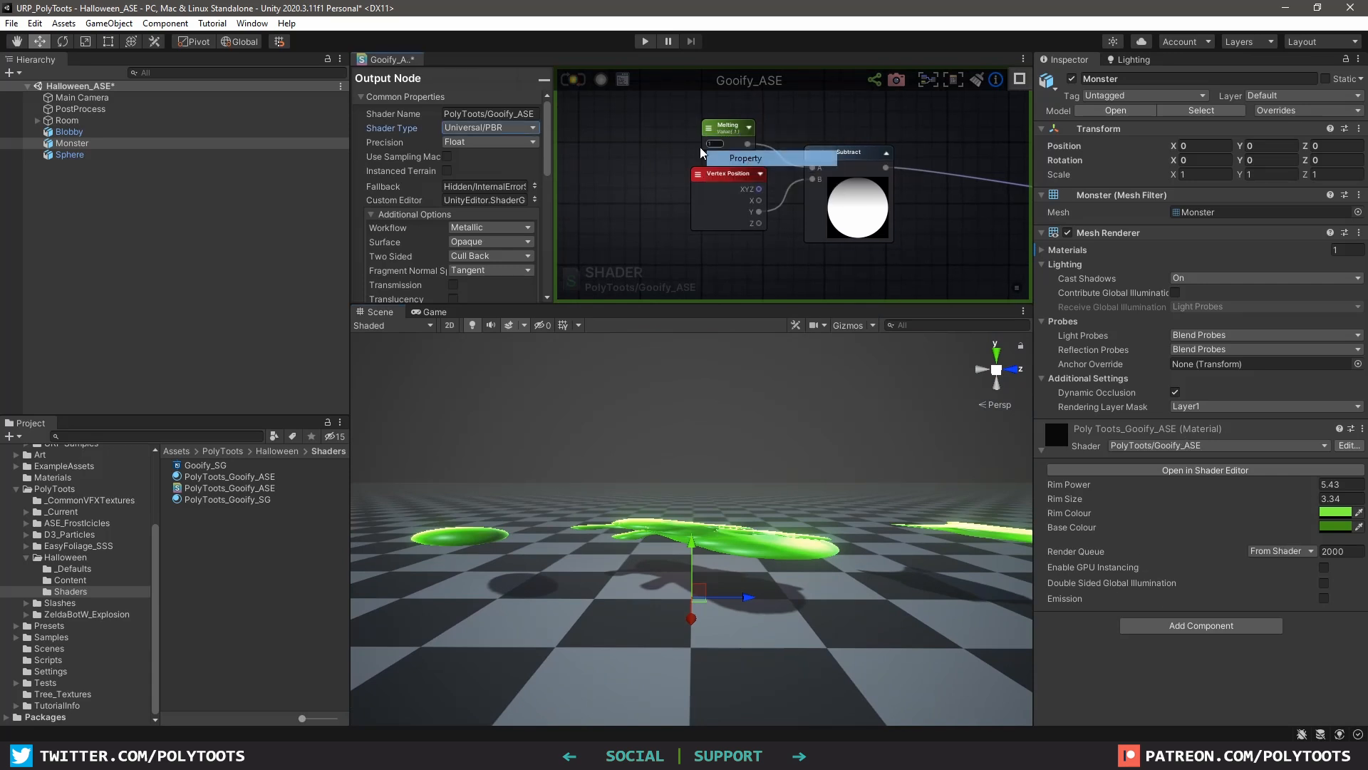
left_click_drag(1274, 546, 1268, 513)
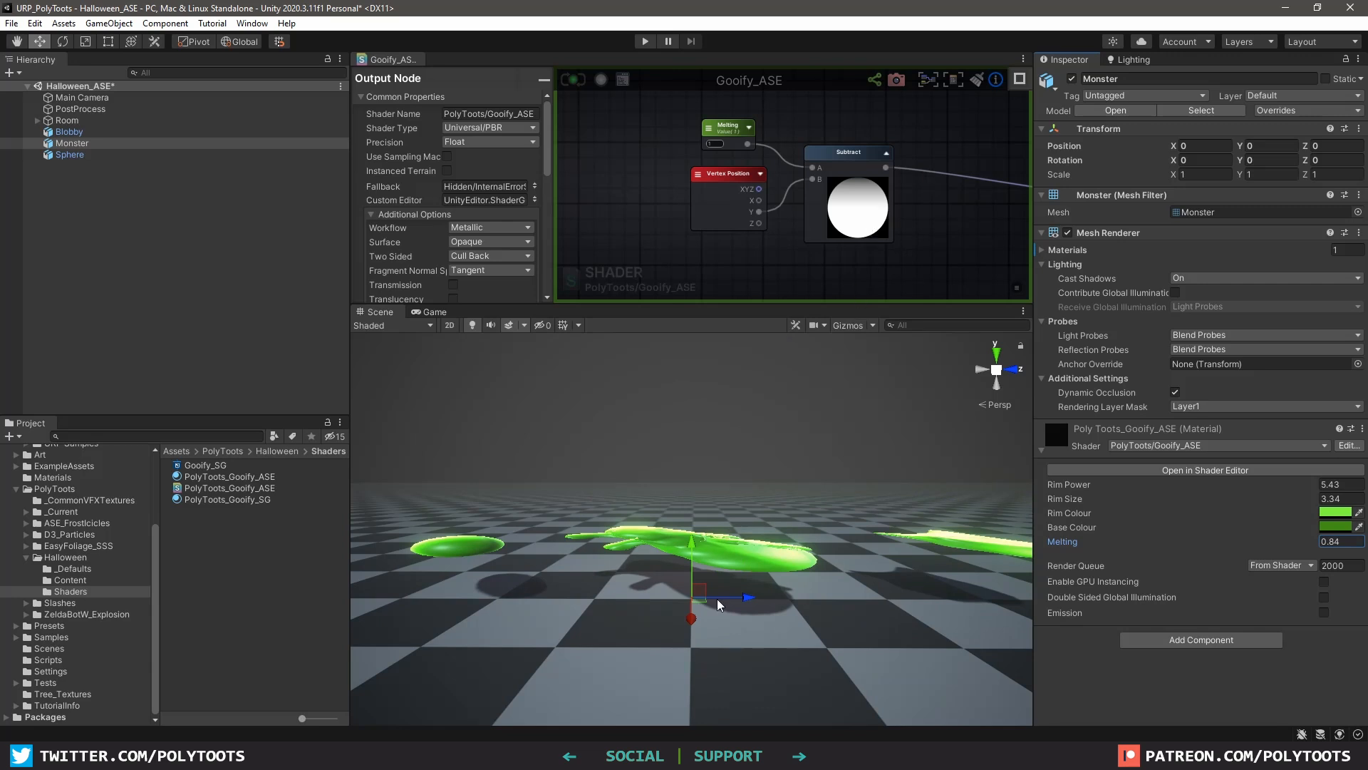
left_click_drag(1310, 544, 1338, 551)
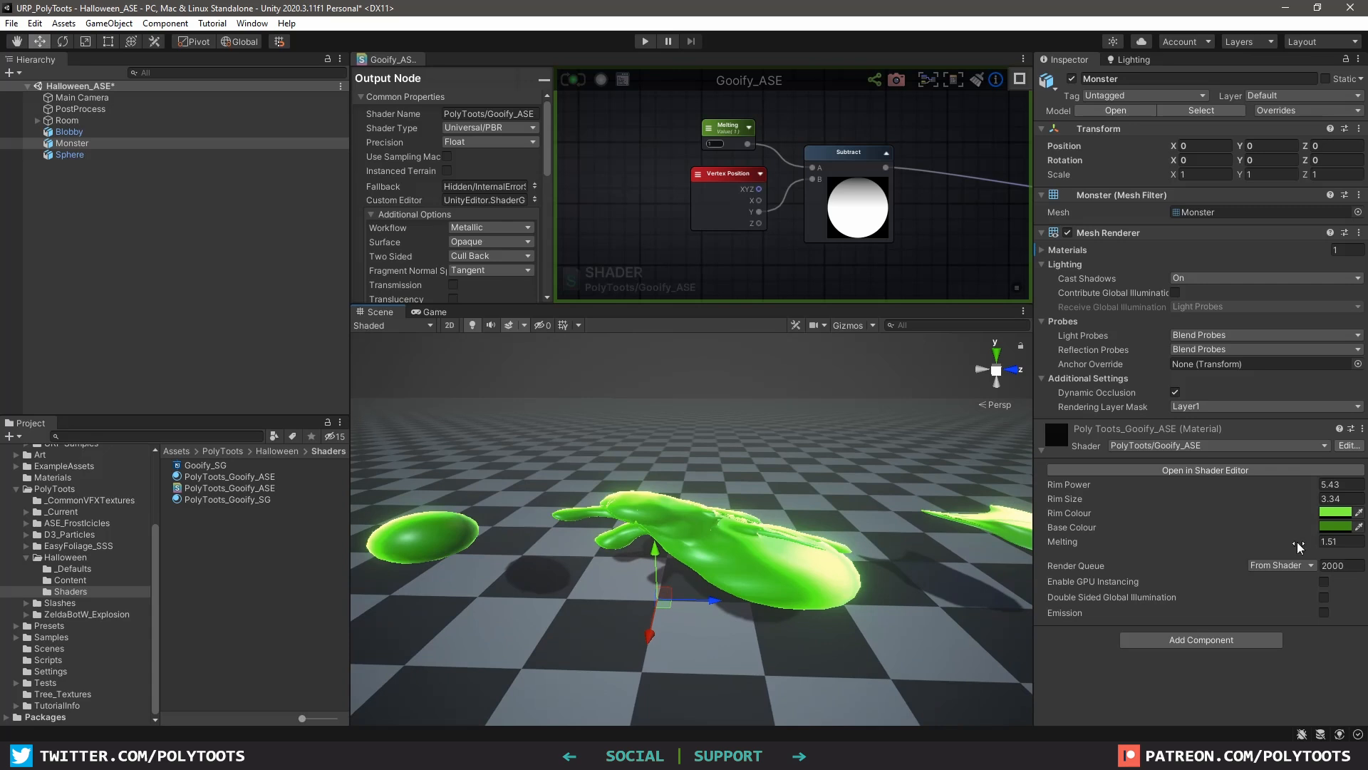
left_click_drag(1298, 546, 1252, 547)
mouse_move(695, 490)
left_mouse_down("alt")
mouse_move(737, 499)
mouse_move(689, 483)
left_mouse_up("alt")
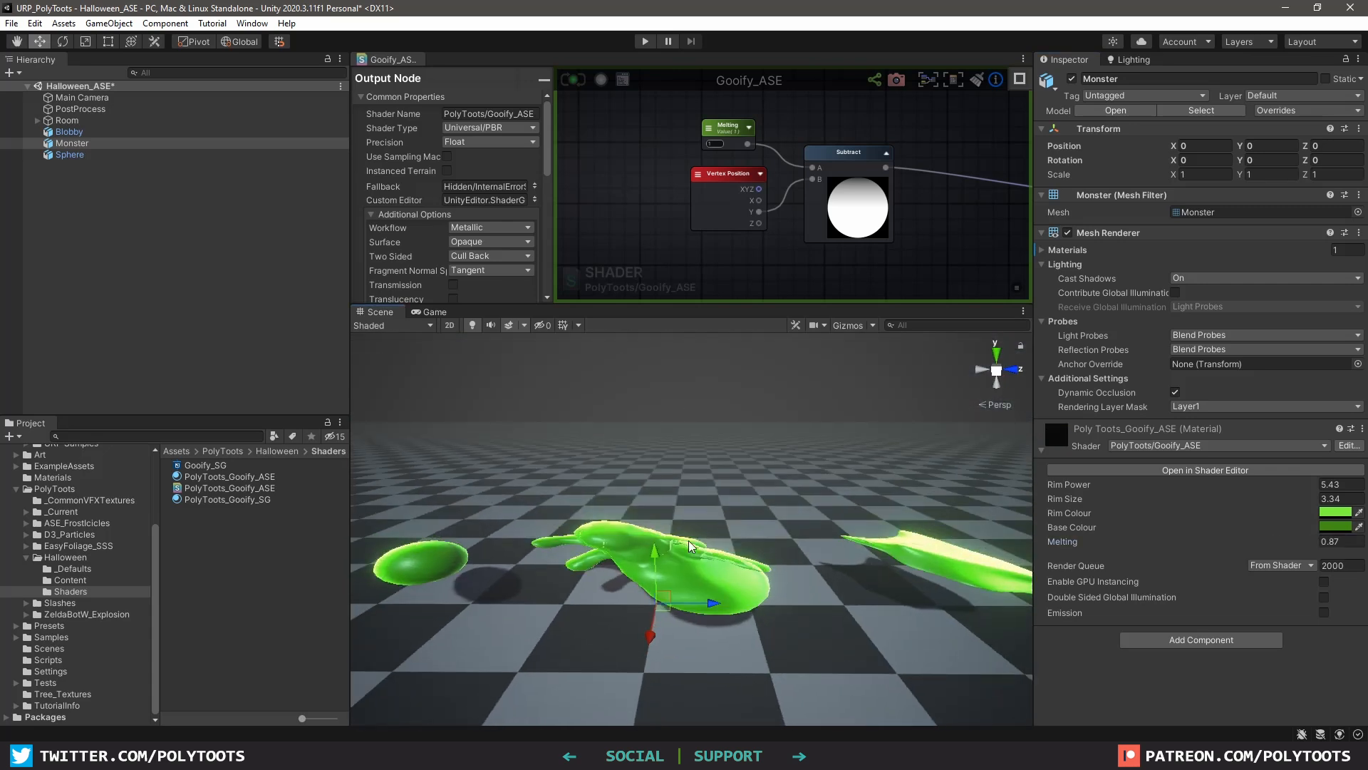
Add a Min node with the Subtract output in A, delete the extra Float node meant for B, and position Min beside Subtract
key("shift+space")
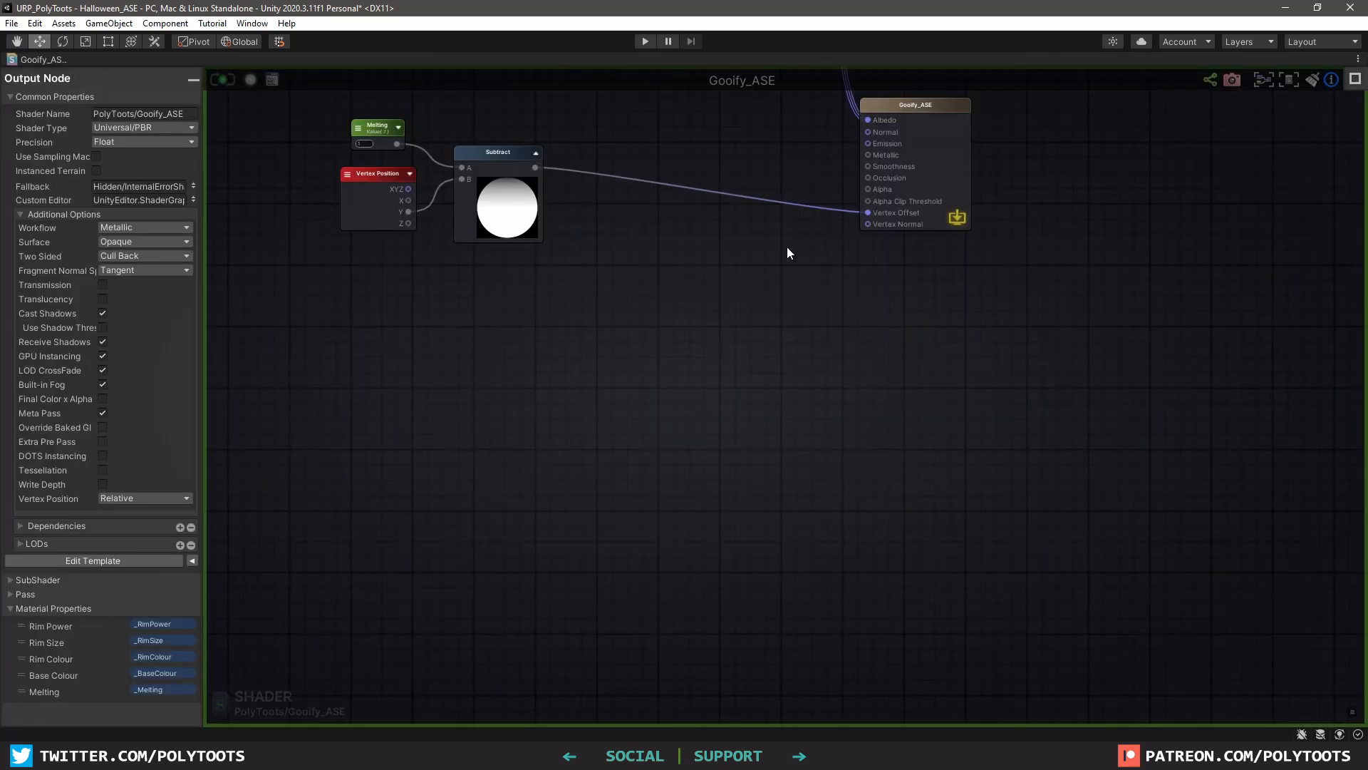
middle_click_drag(787, 252, 783, 369)
scroll(783, 368, "up", 2)
scroll(777, 360, "down", 1)
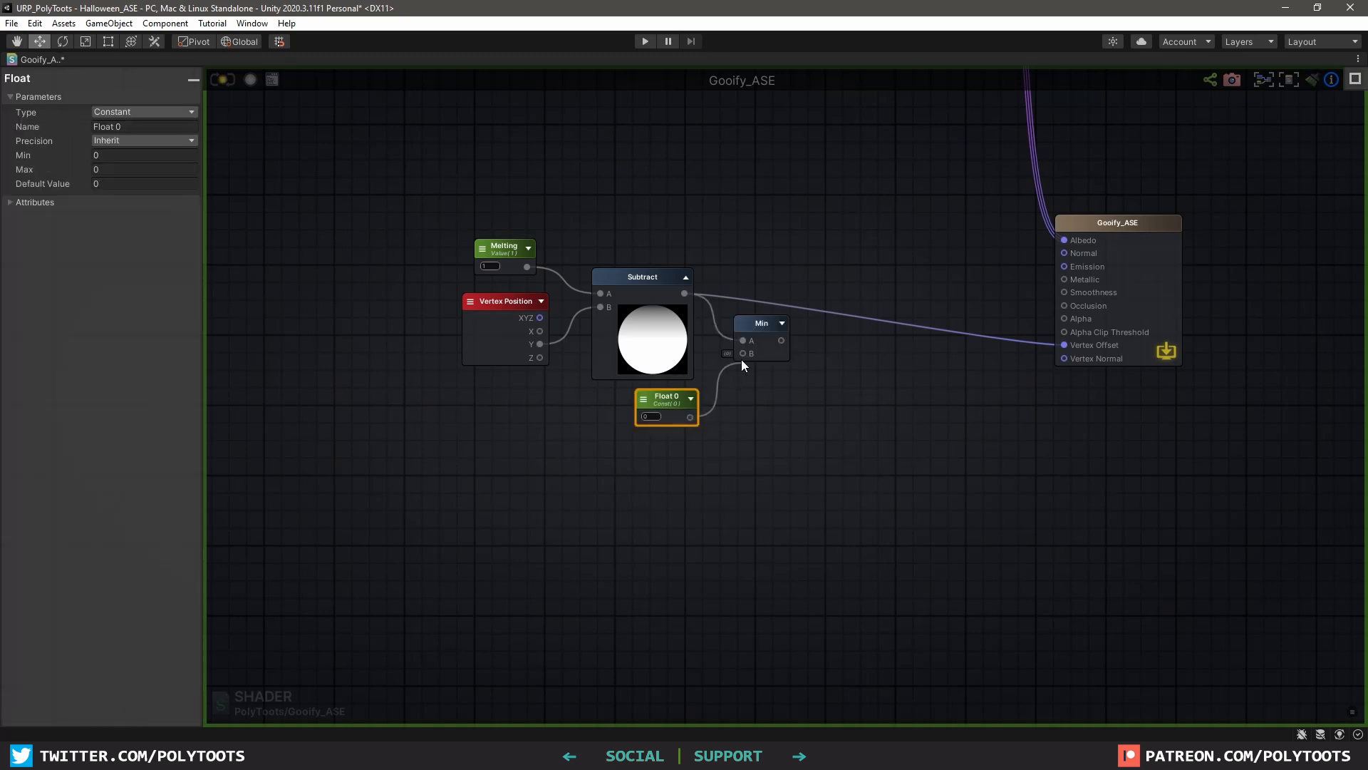
left_click_drag(741, 359, 743, 353)
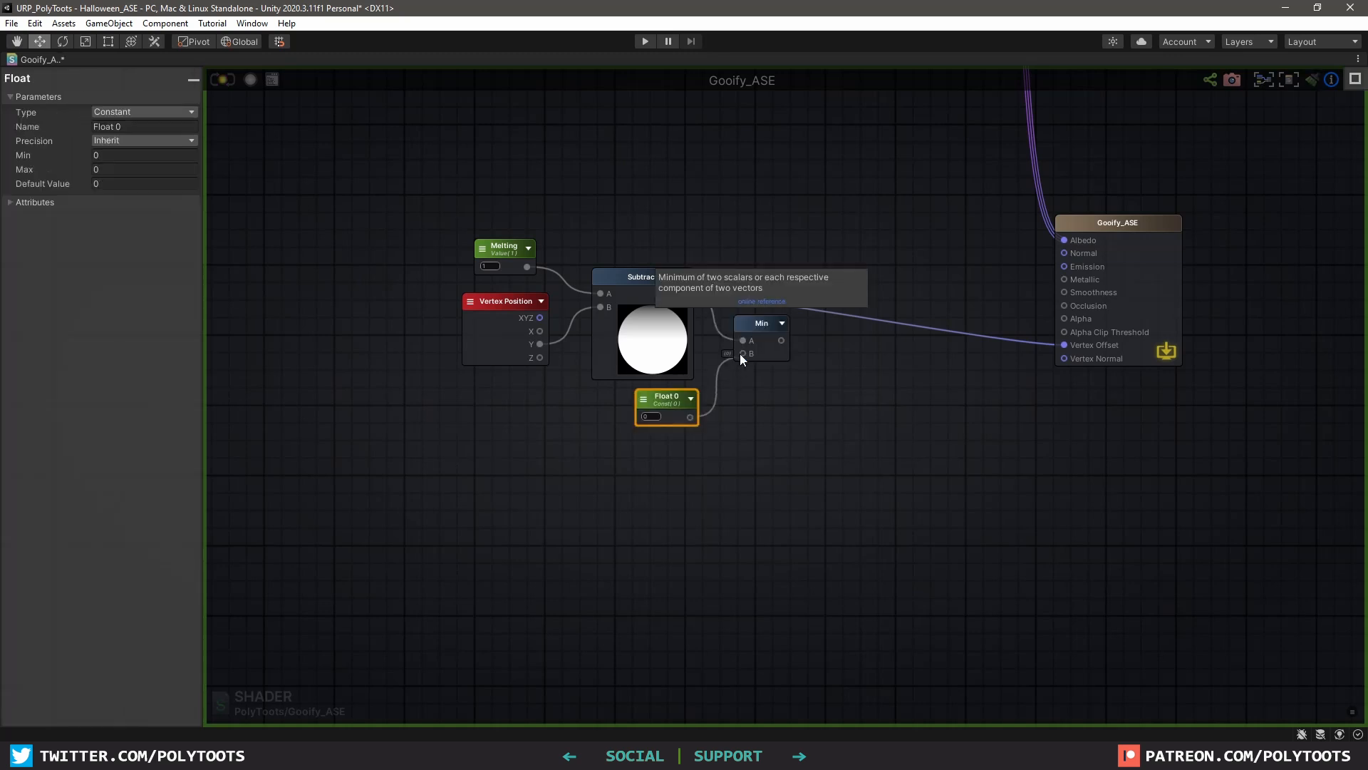
scroll(678, 407, "up", 2)
key("Delete")
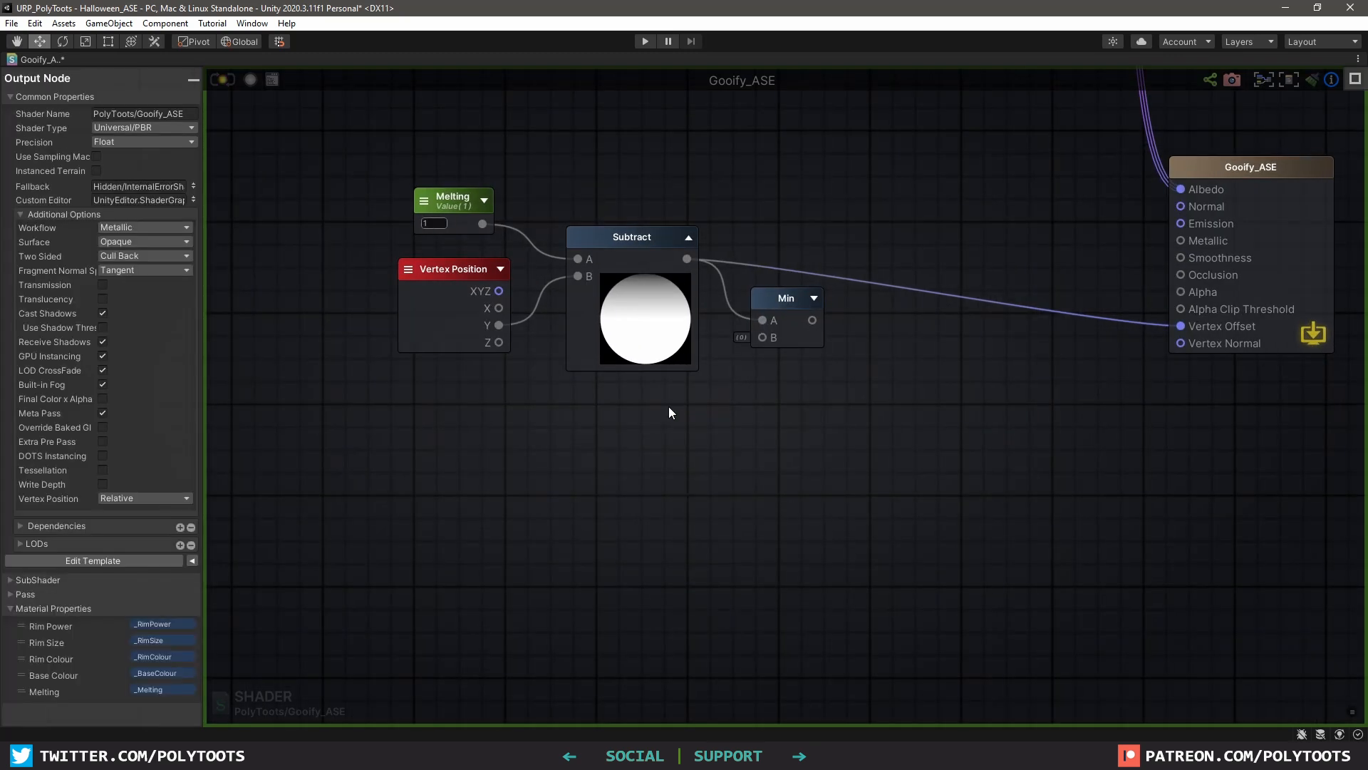
left_click_drag(780, 308, 753, 310)
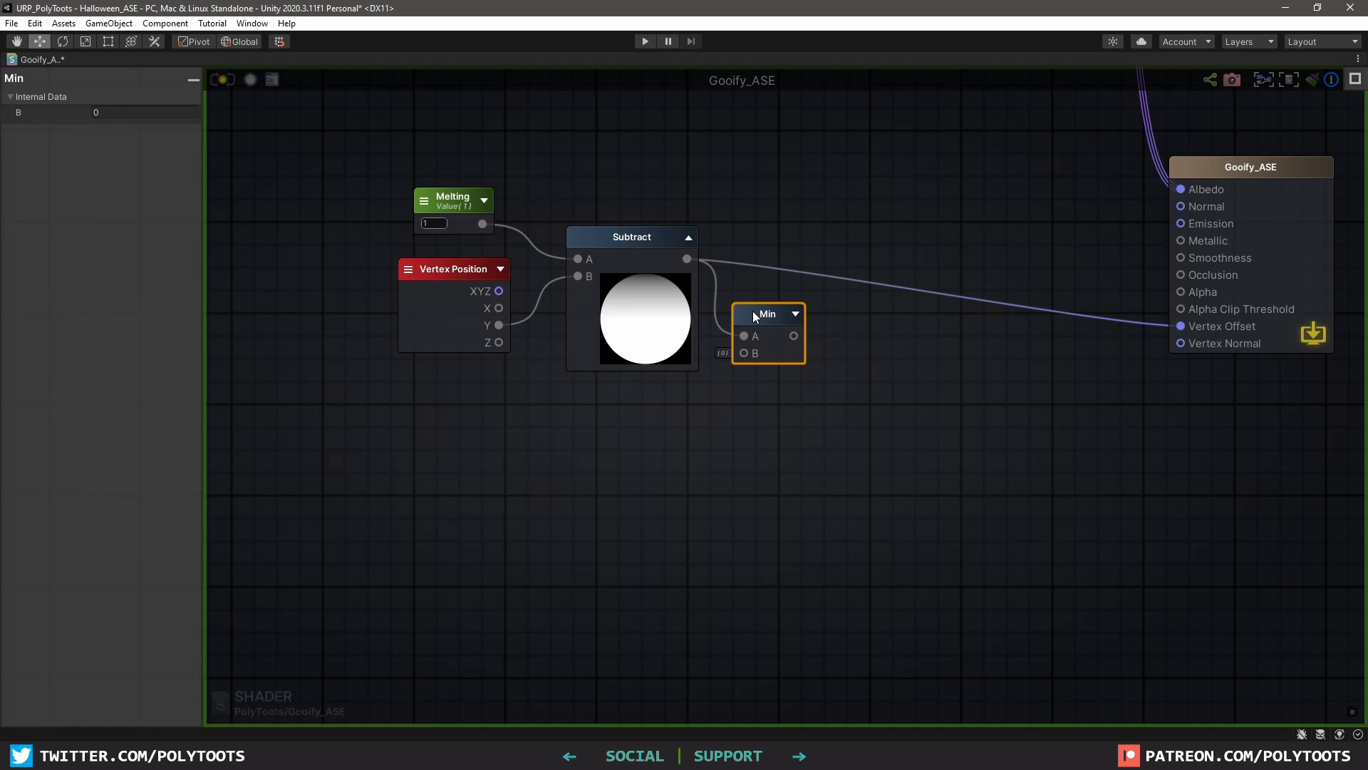
Add an Append node after Min and connect the Min output to its Y input
middle_click_drag(887, 339, 800, 356)
left_click(800, 356)
key("v")
left_click(773, 322)
left_click_drag(791, 340, 769, 324)
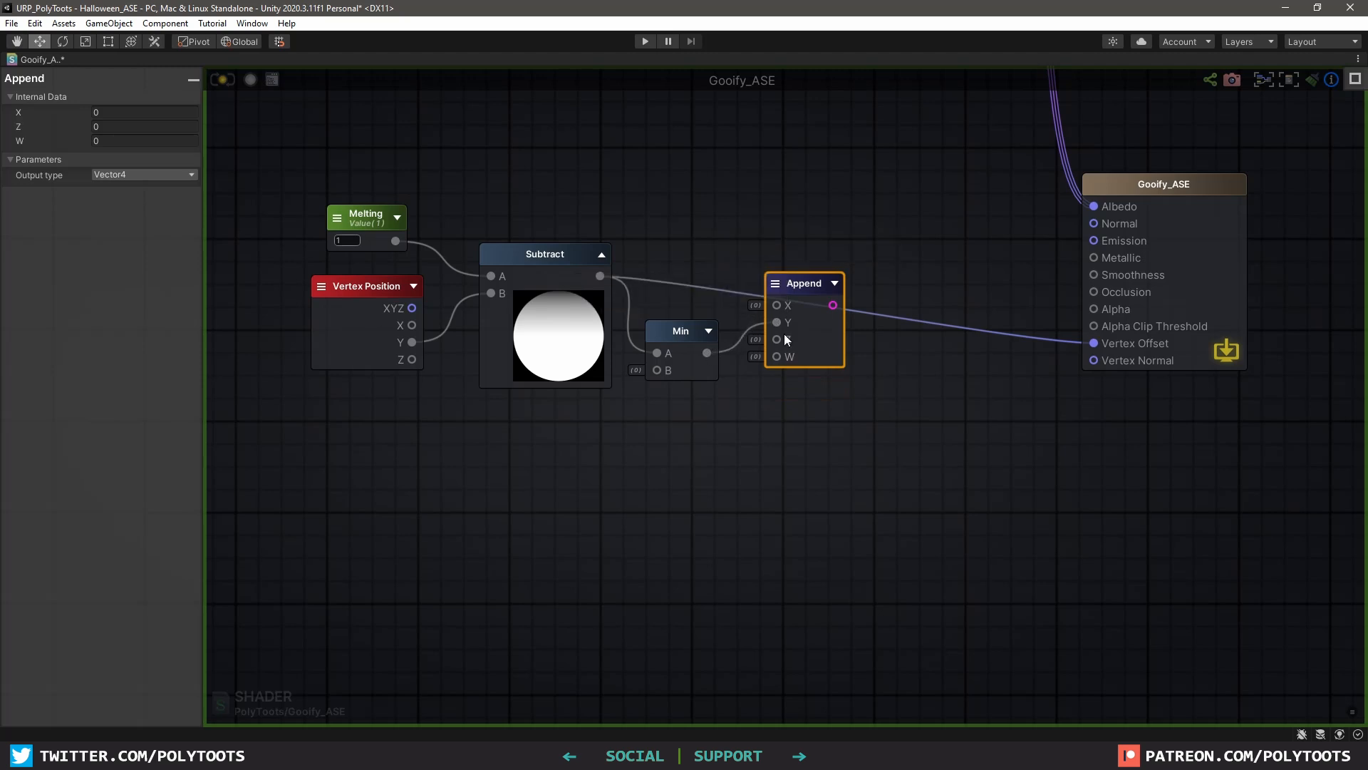
Set the Append output type to Vector2, connect it to Vertex Offset, and tidy the Append and Min node positions
left_click(772, 292)
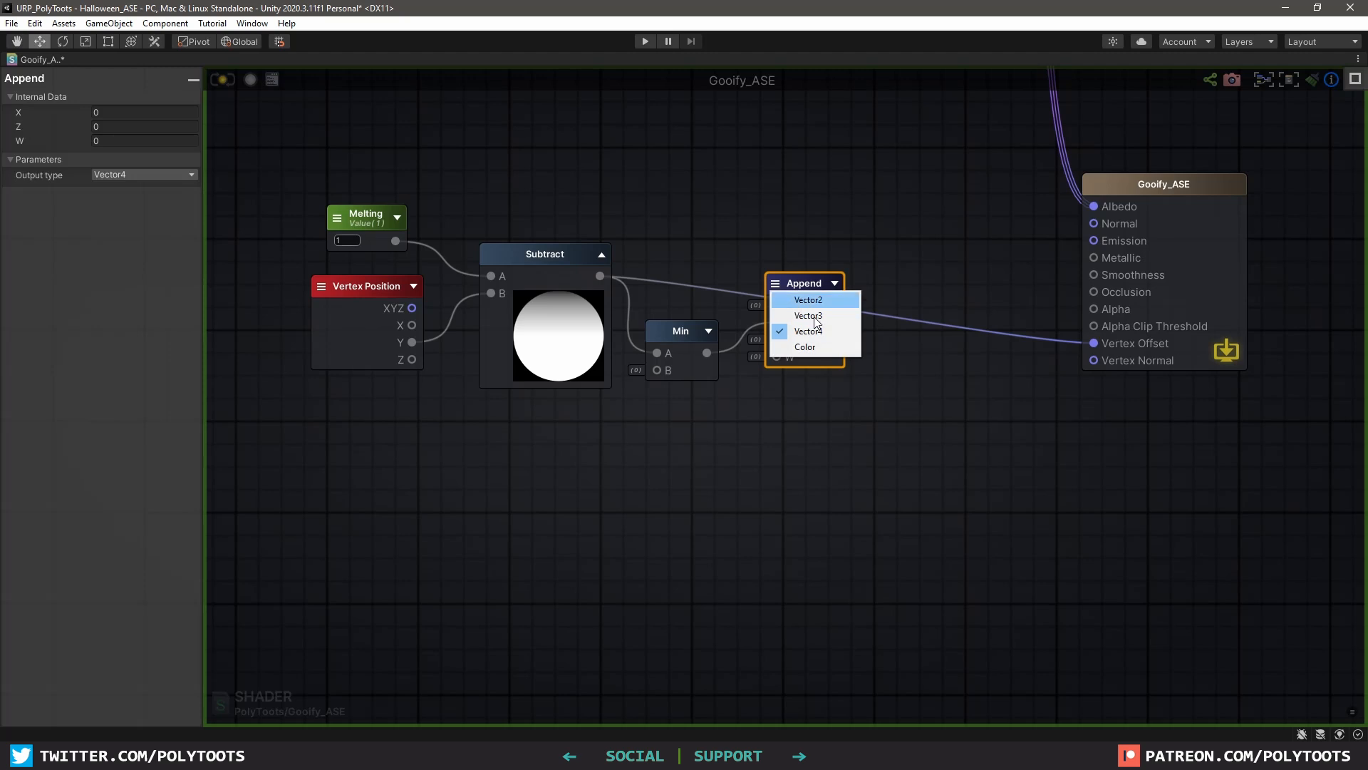
left_click(788, 299)
left_click_drag(801, 286, 1099, 348)
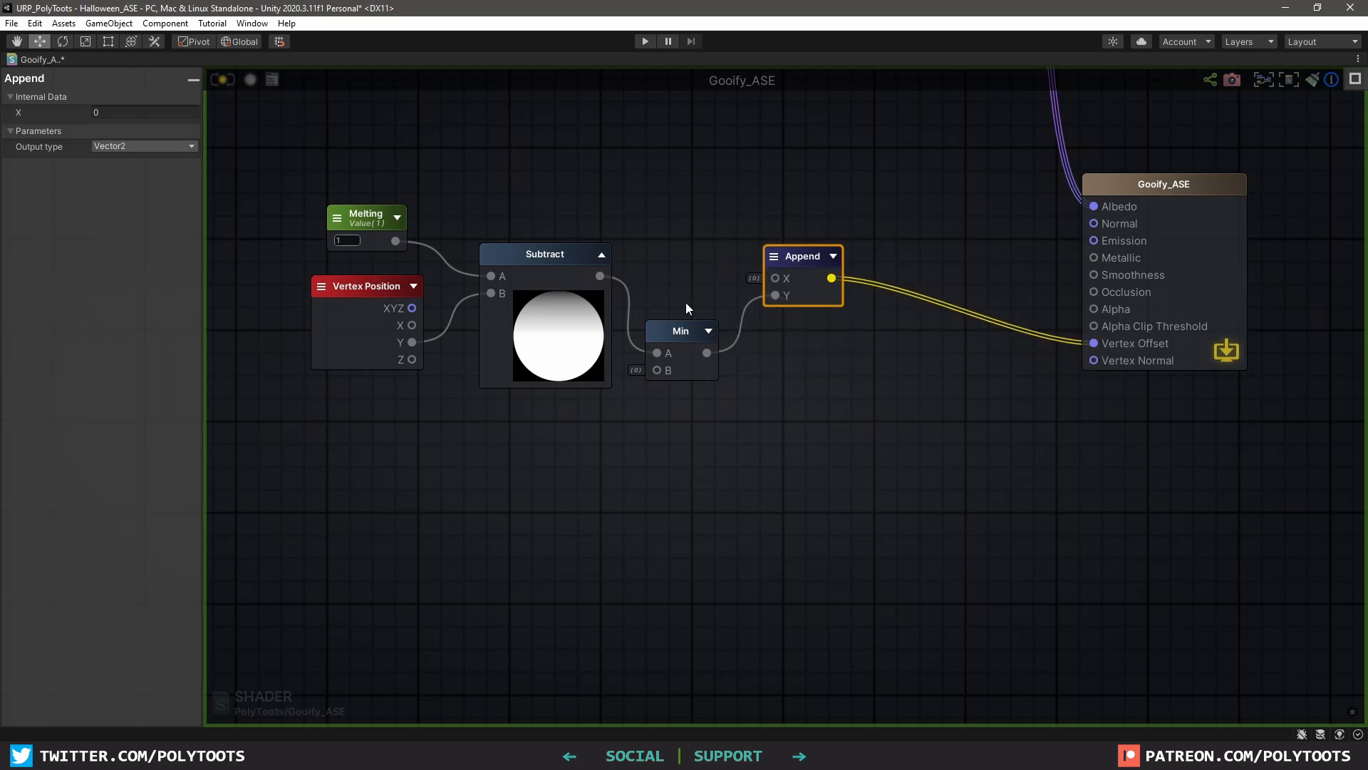
middle_click_drag(749, 320, 904, 339)
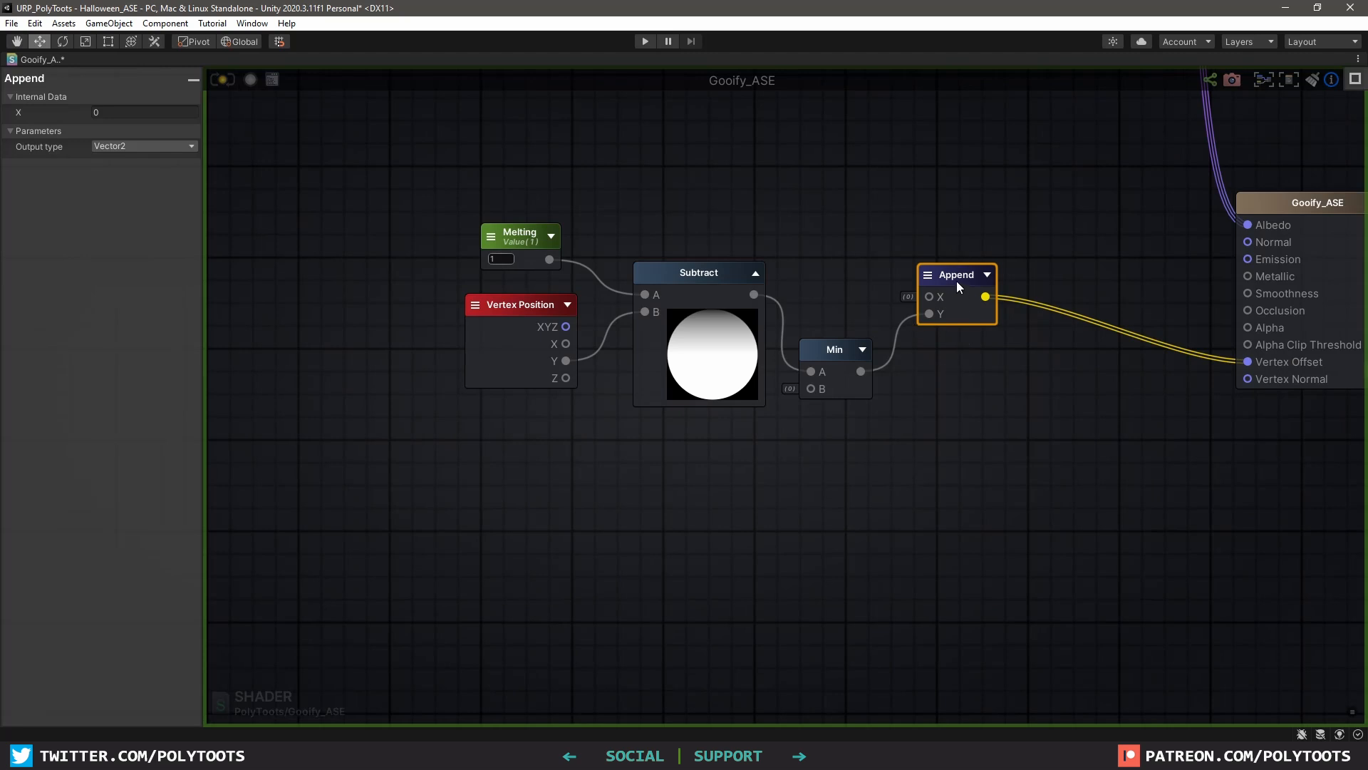
left_click_drag(956, 280, 959, 285)
mouse_move(838, 346)
left_mouse_down()
mouse_move(853, 349)
mouse_move(841, 351)
left_mouse_up()
Update the shader and raise Melting to 2.13 on the Monster's material
left_click(222, 80)
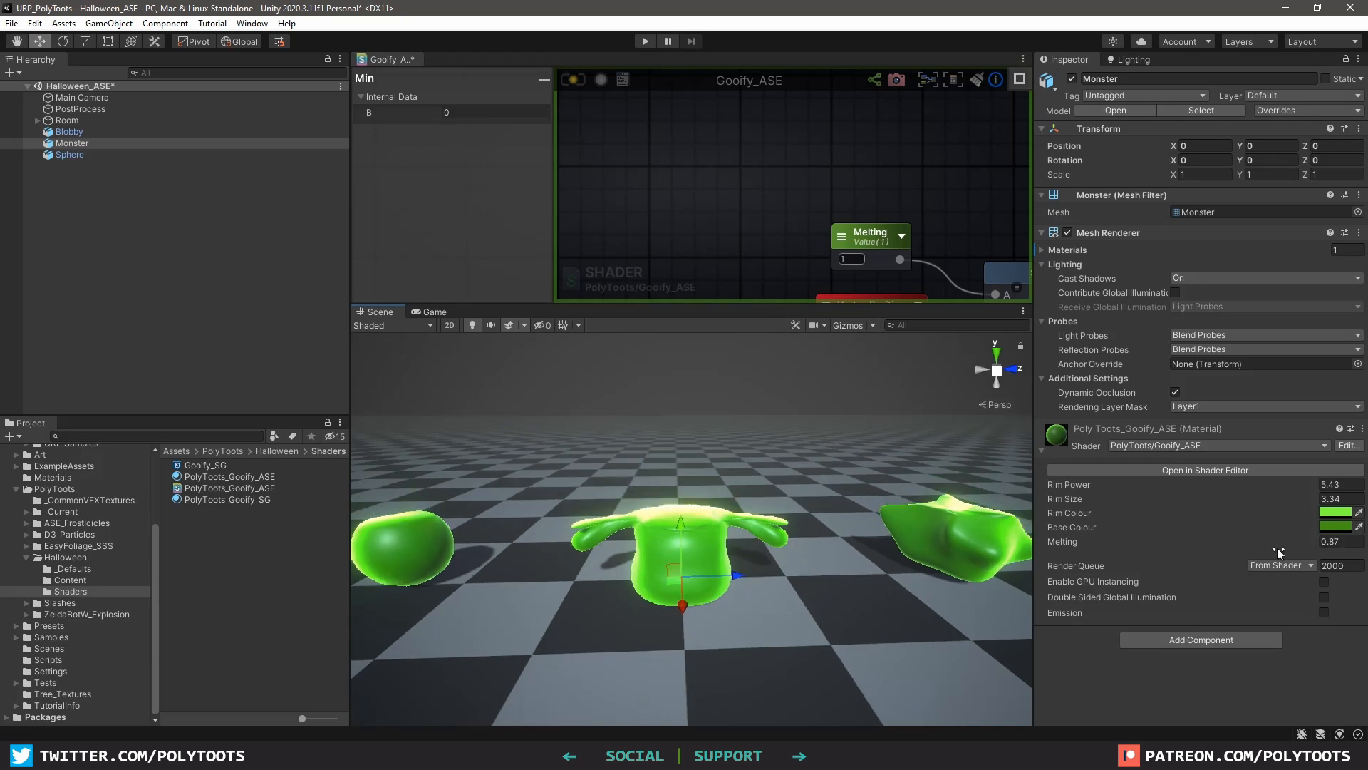
left_click_drag(1279, 545, 39, 538, "alt")
middle_click_drag(839, 204, 729, 129)
scroll(760, 164, "down", 2)
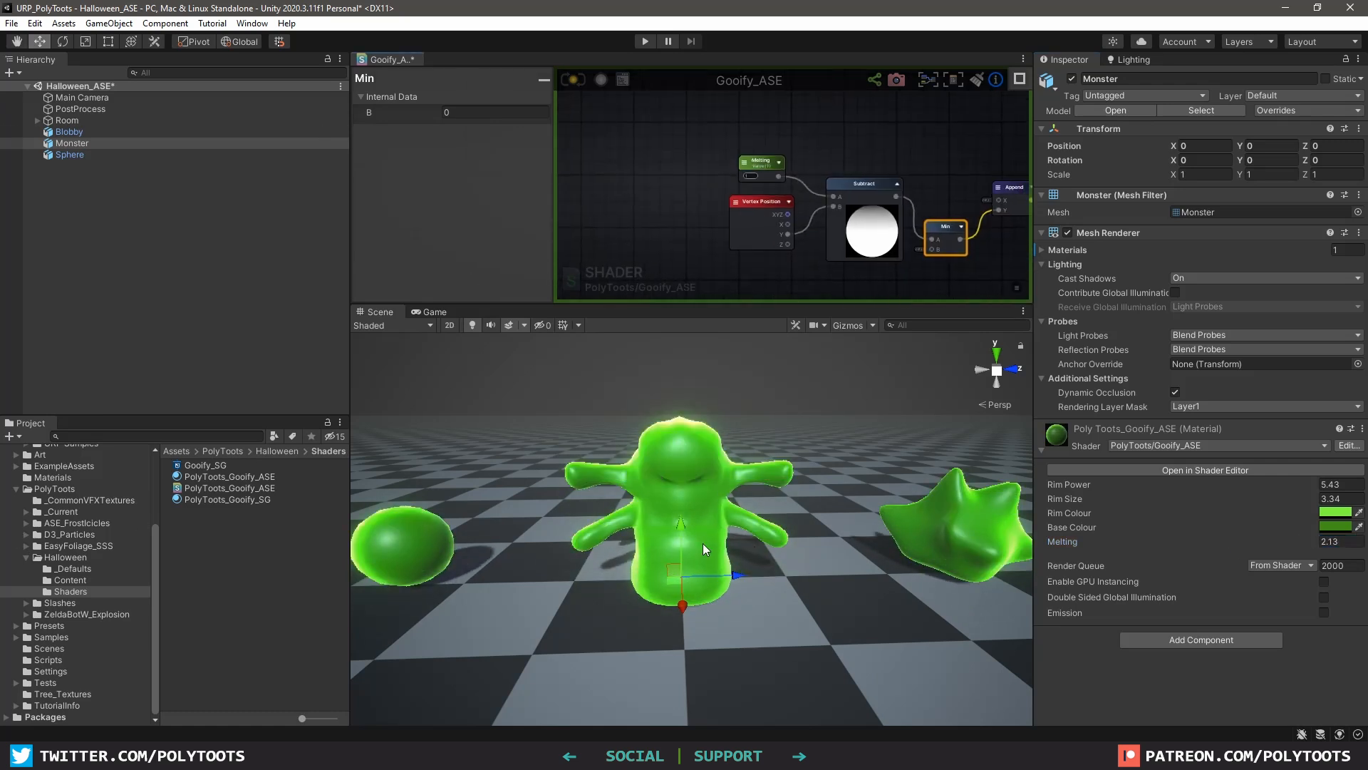
Examine the three goo models in the scene and select the Sphere
scroll(680, 513, "down", 2)
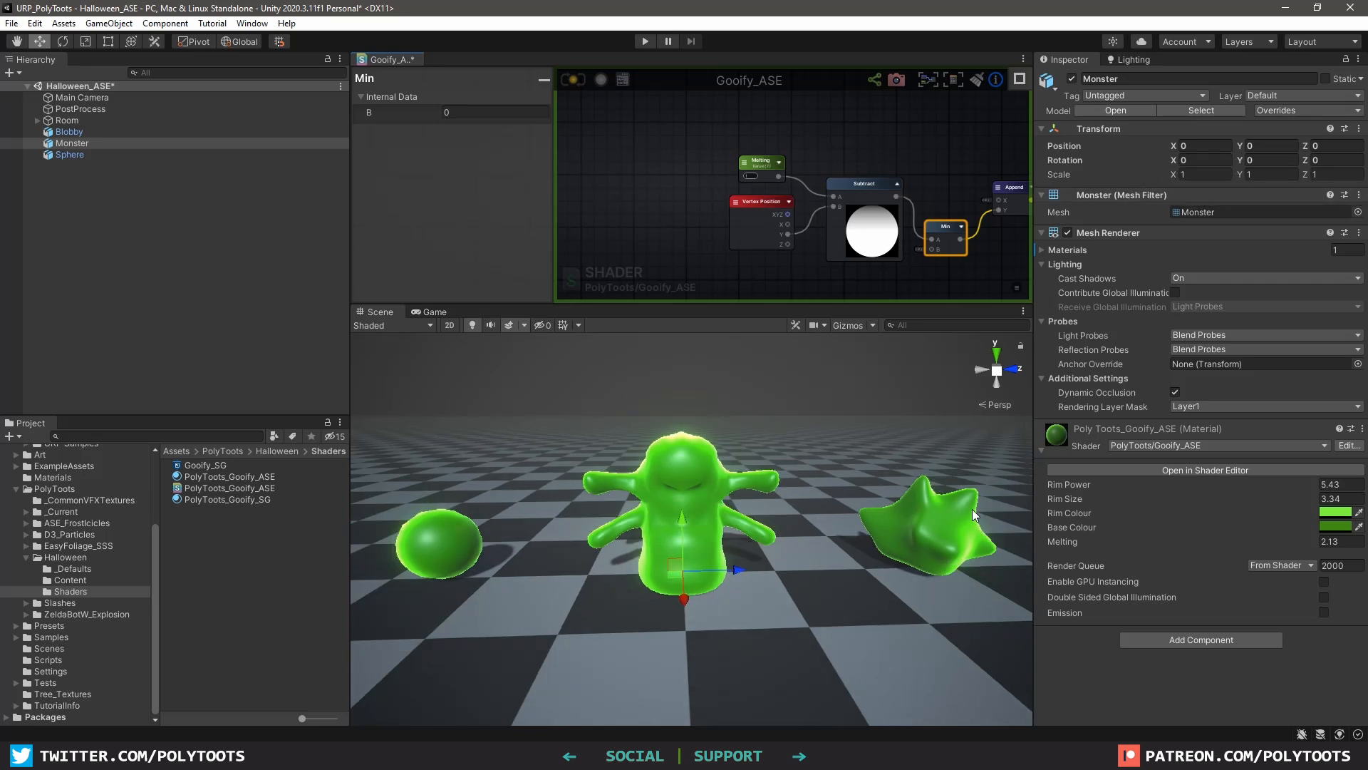
scroll(436, 549, "up", 2)
left_click(436, 548)
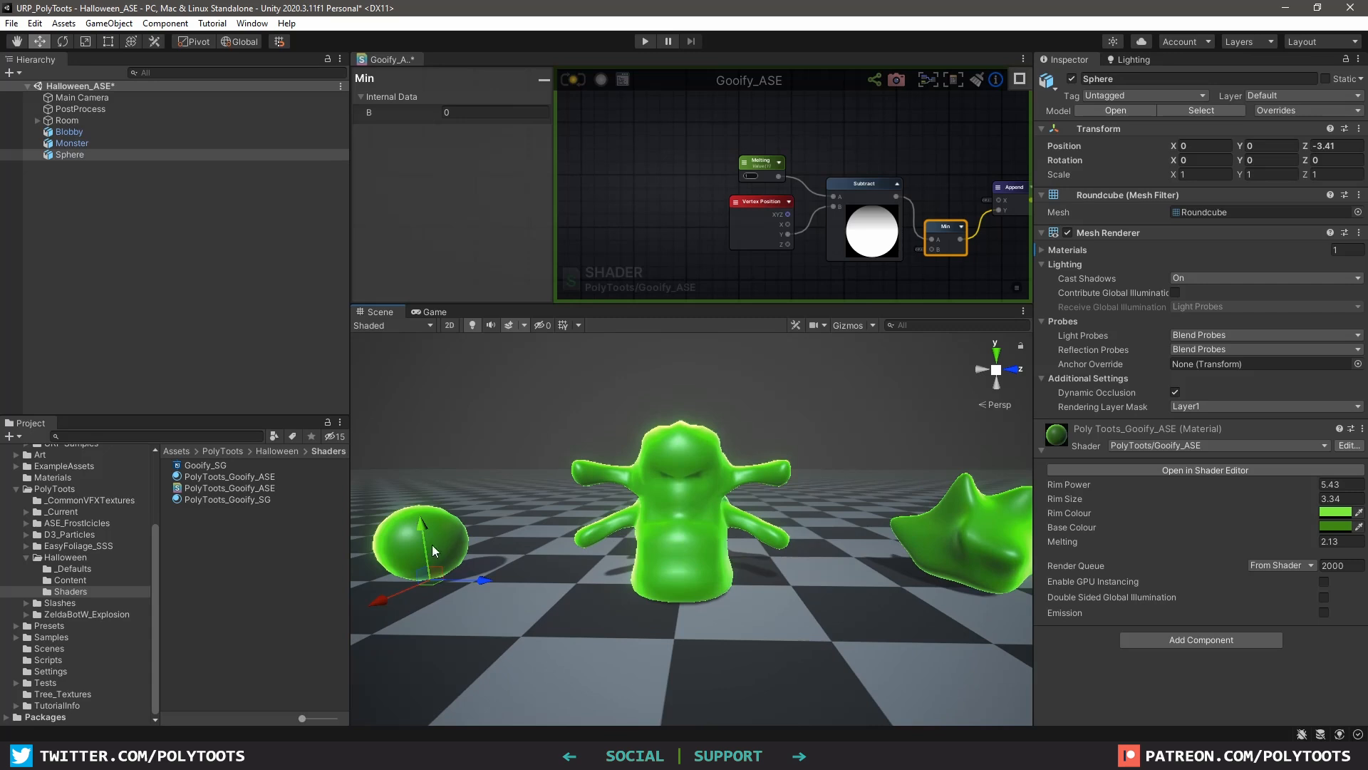
Select the Monster and then Blobby, and lower Melting on the goo material to 0.53
left_click(664, 493)
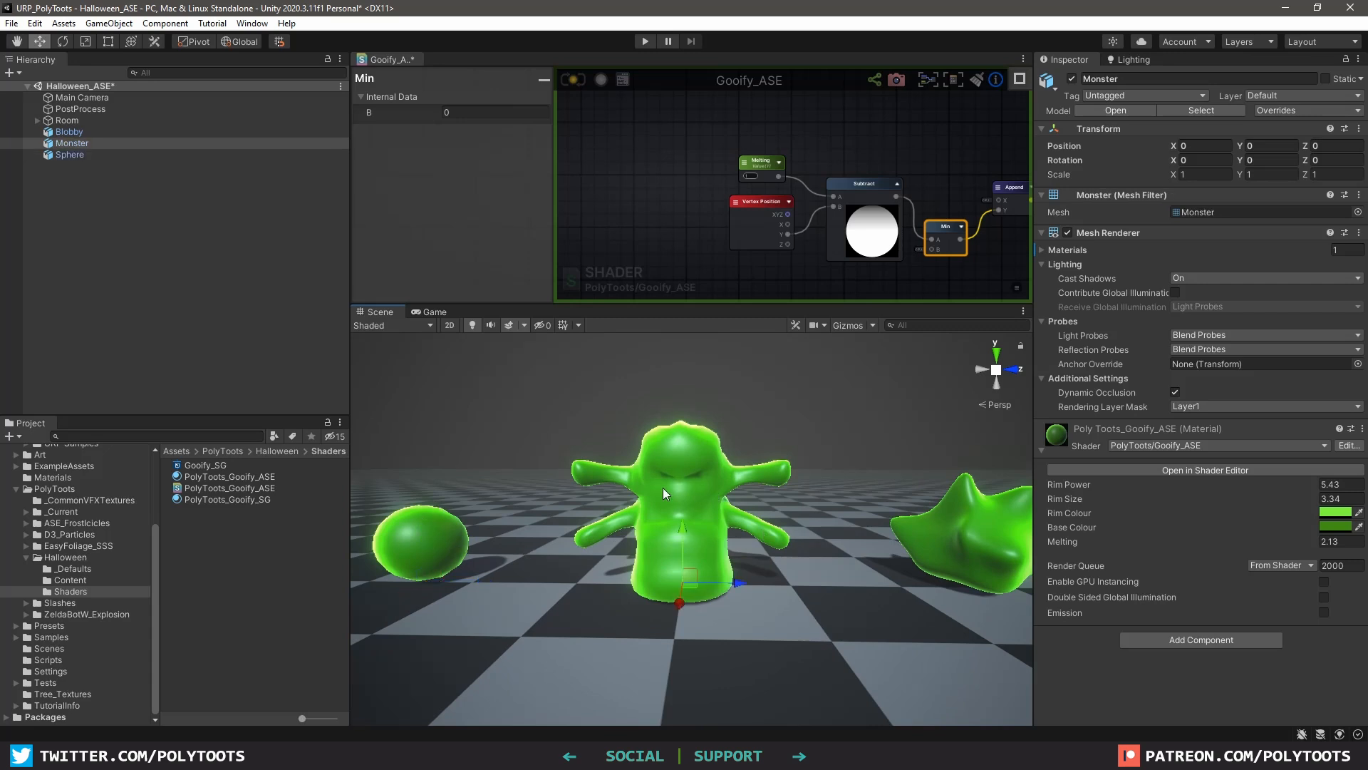
left_click(994, 527)
middle_click_drag(995, 528, 894, 494)
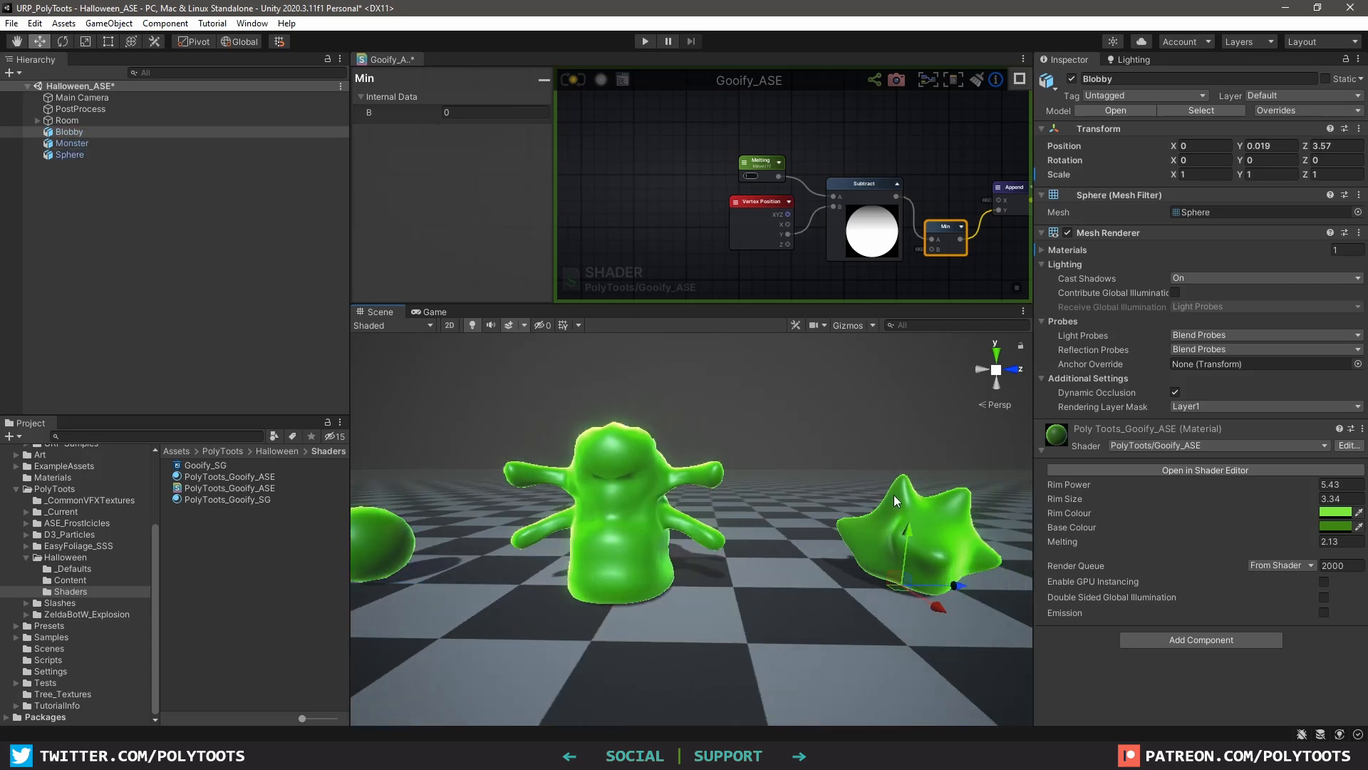
left_click_drag(1308, 546, 1276, 548)
left_click(1348, 547)
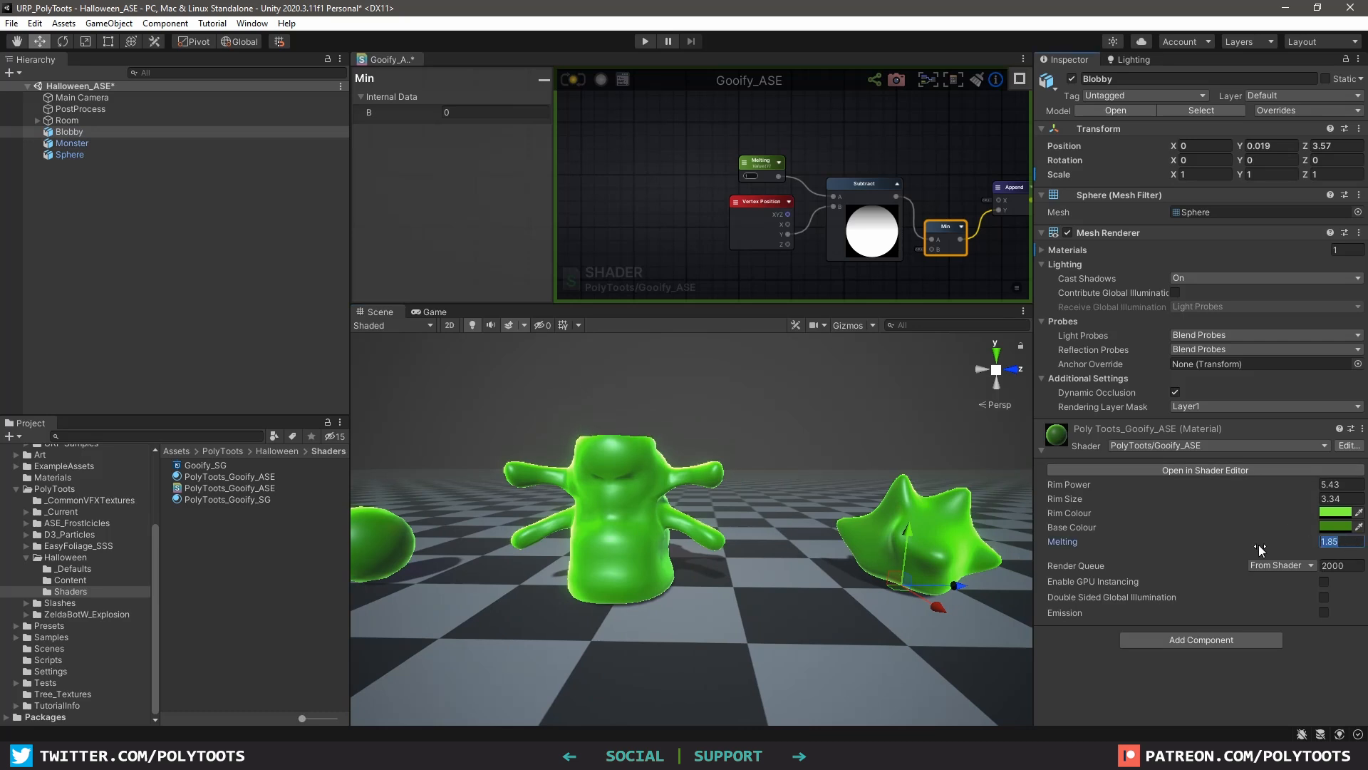
middle_click_drag(723, 479, 819, 499)
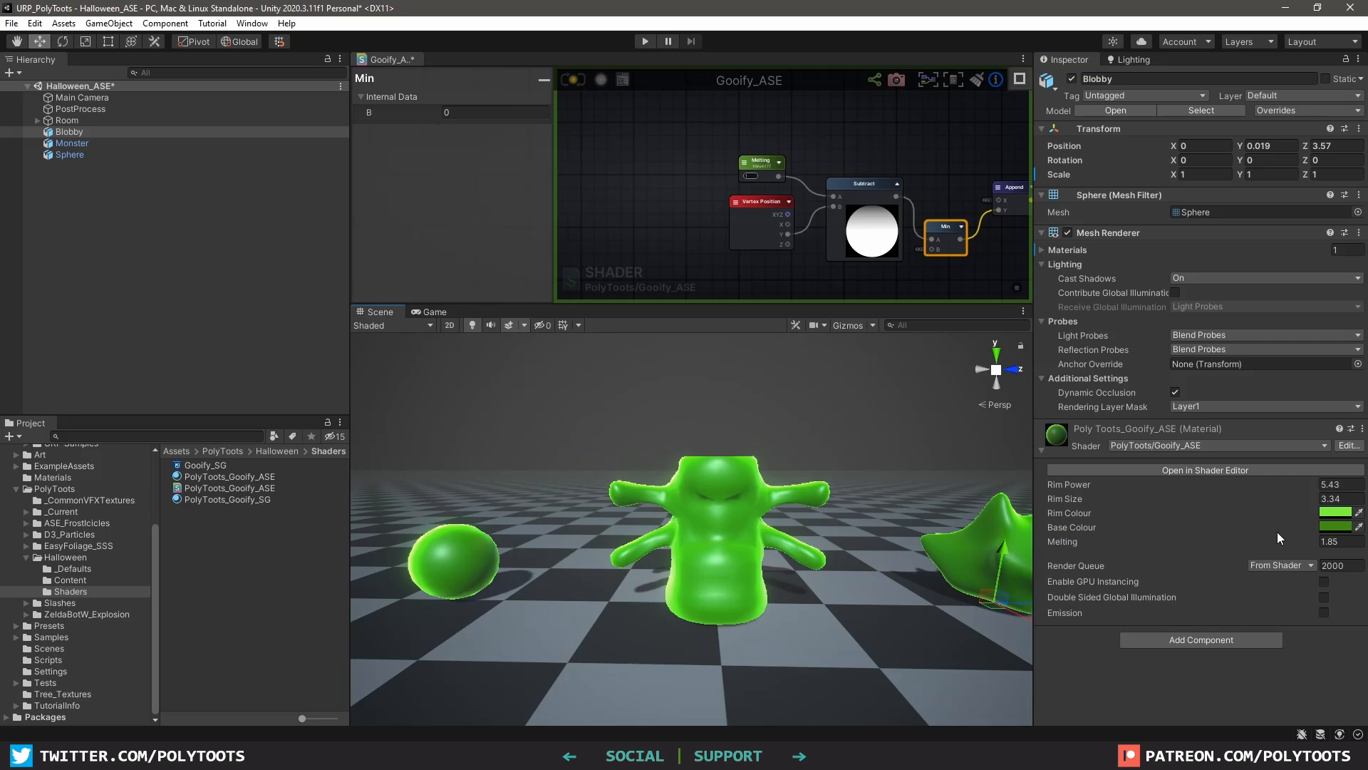
left_click_drag(1290, 541, 1194, 551)
Try raising the Monster along its vertical axis, and undo the move
left_click(718, 568)
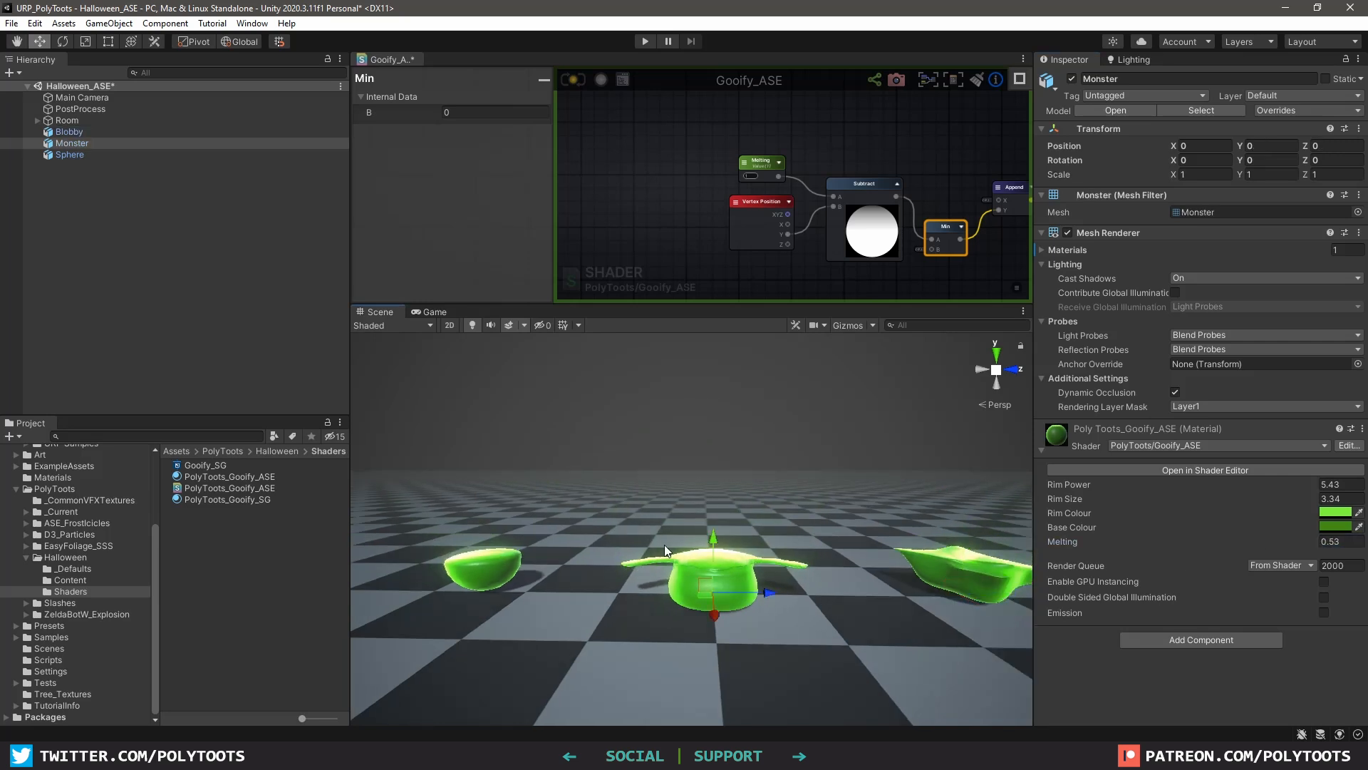
left_click_drag(719, 545, 698, 364)
key("ctrl+z")
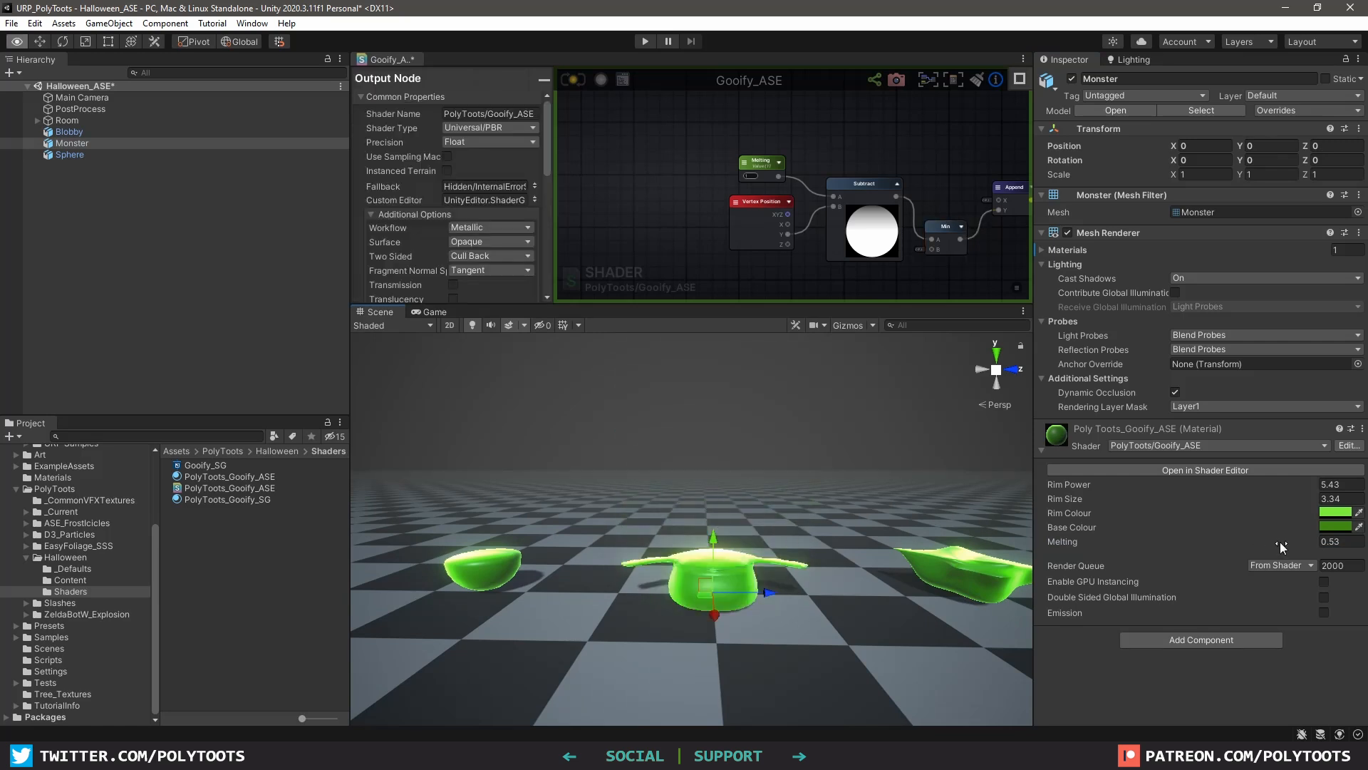
Raise Melting to 2.21 on the Monster's material, set it to 0, and select the Vertex Position node
left_click_drag(1269, 545, 328, 512)
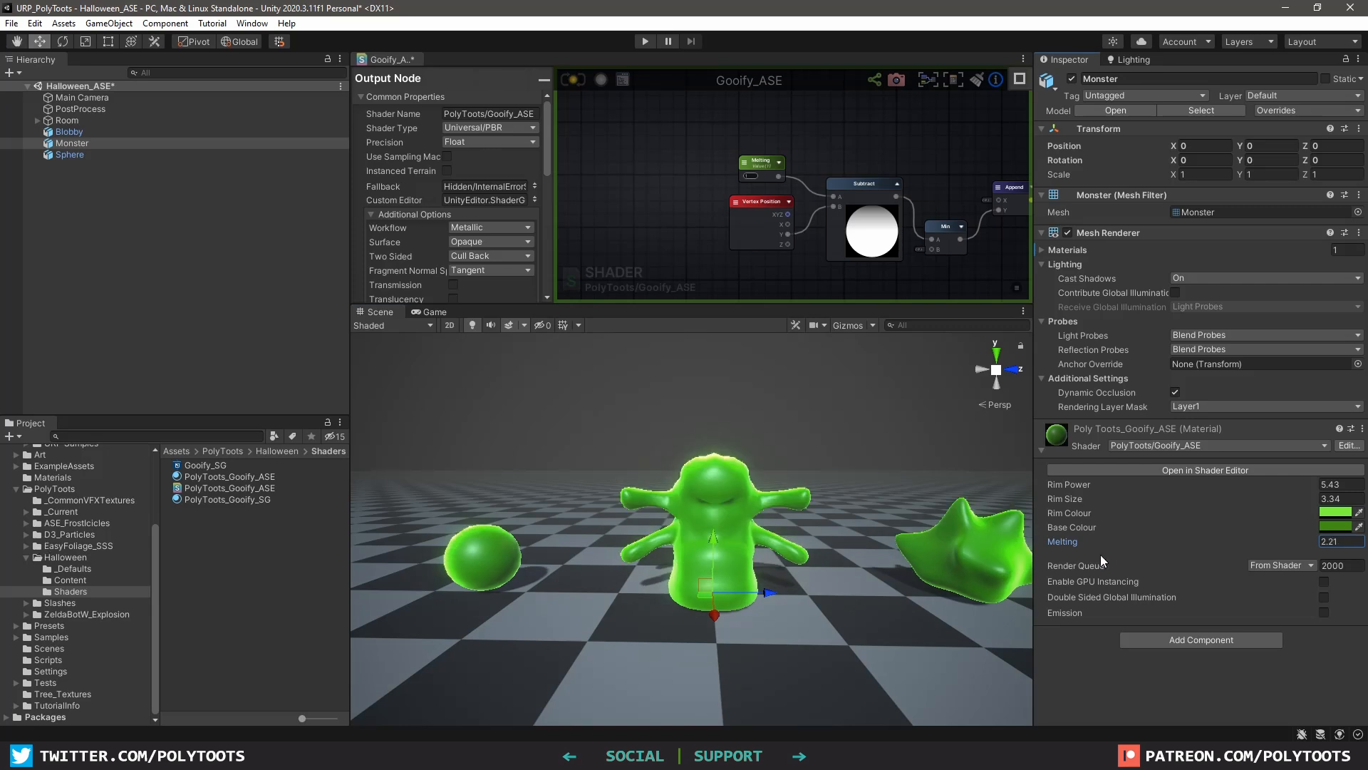
left_click(1340, 541)
type("0")
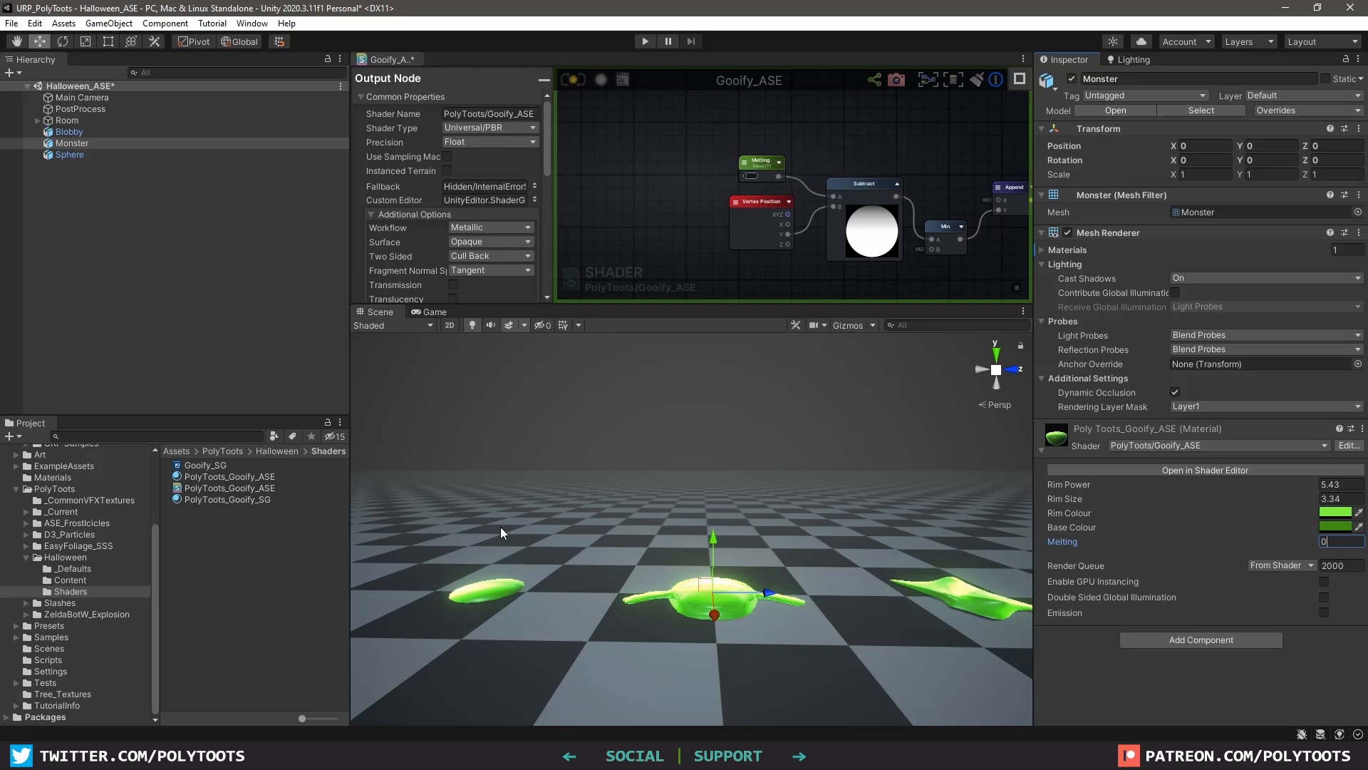
left_click(745, 209)
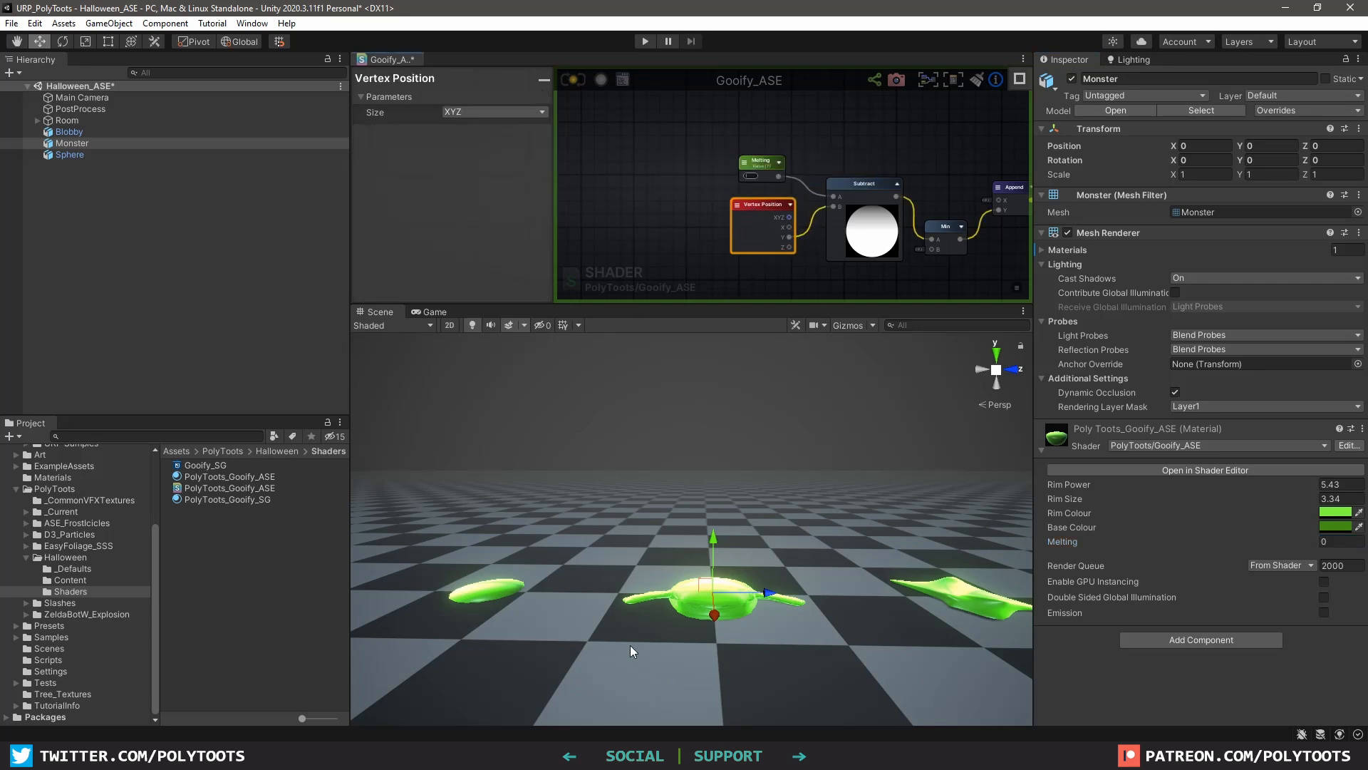
scroll(631, 650, "up", 2)
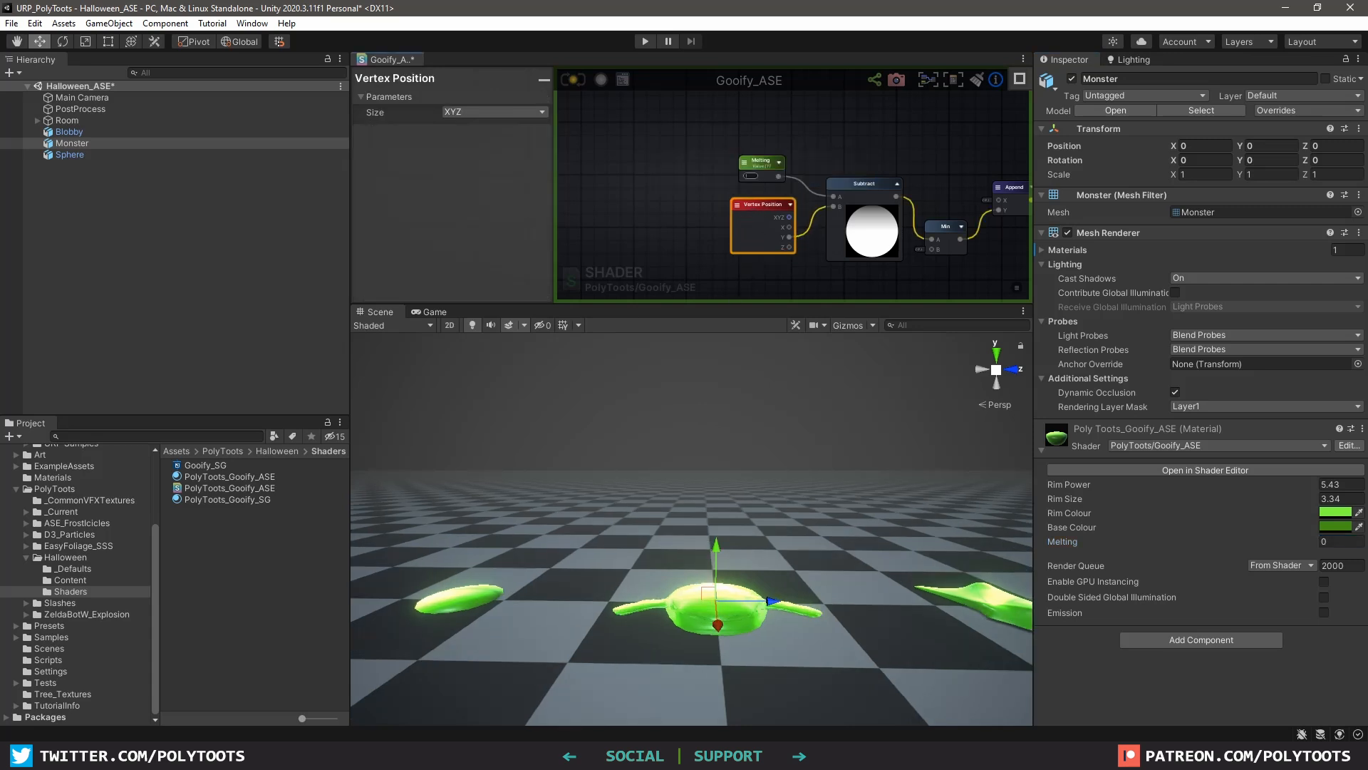
Create a 3D sphere with the PolyToots_Gooify_ASE material and place it above the goo models at about Y 1.365, Z -1.92
right_click(113, 220)
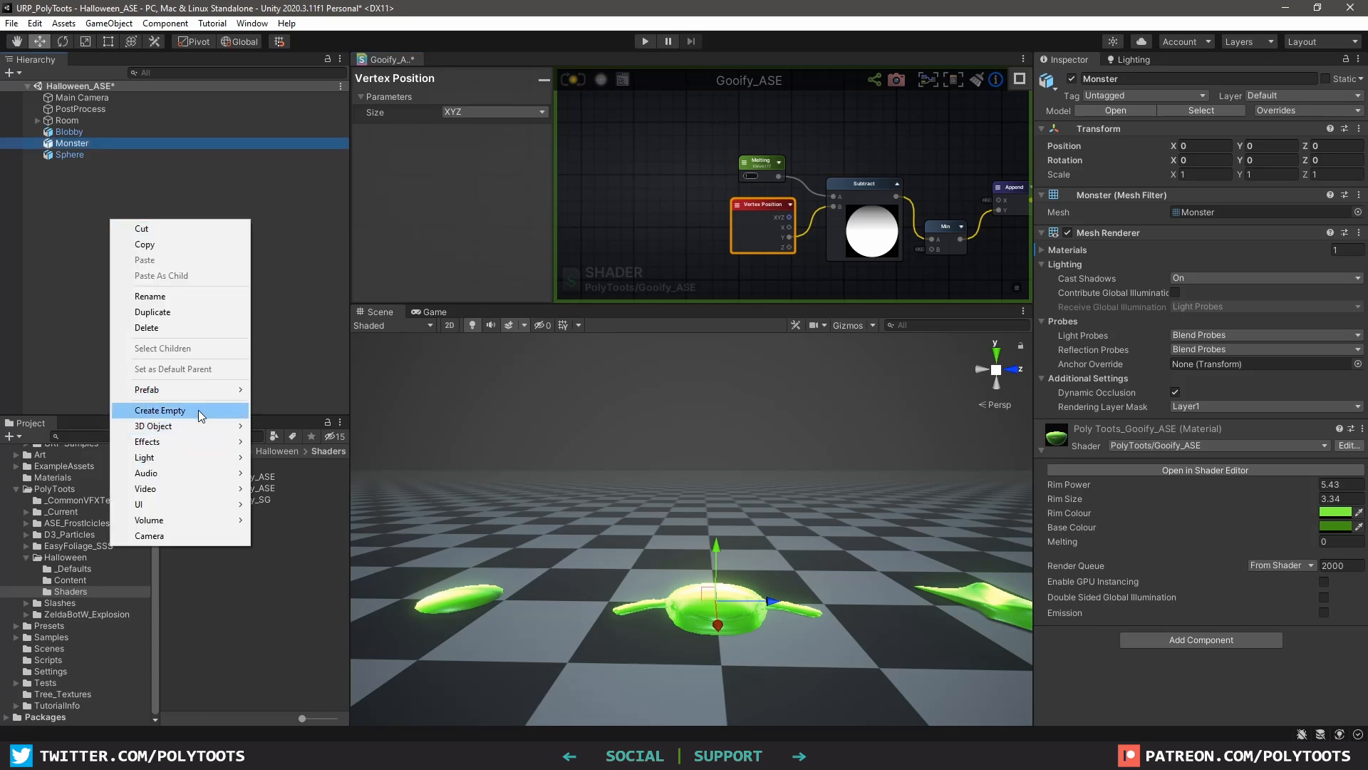
mouse_move(169, 428)
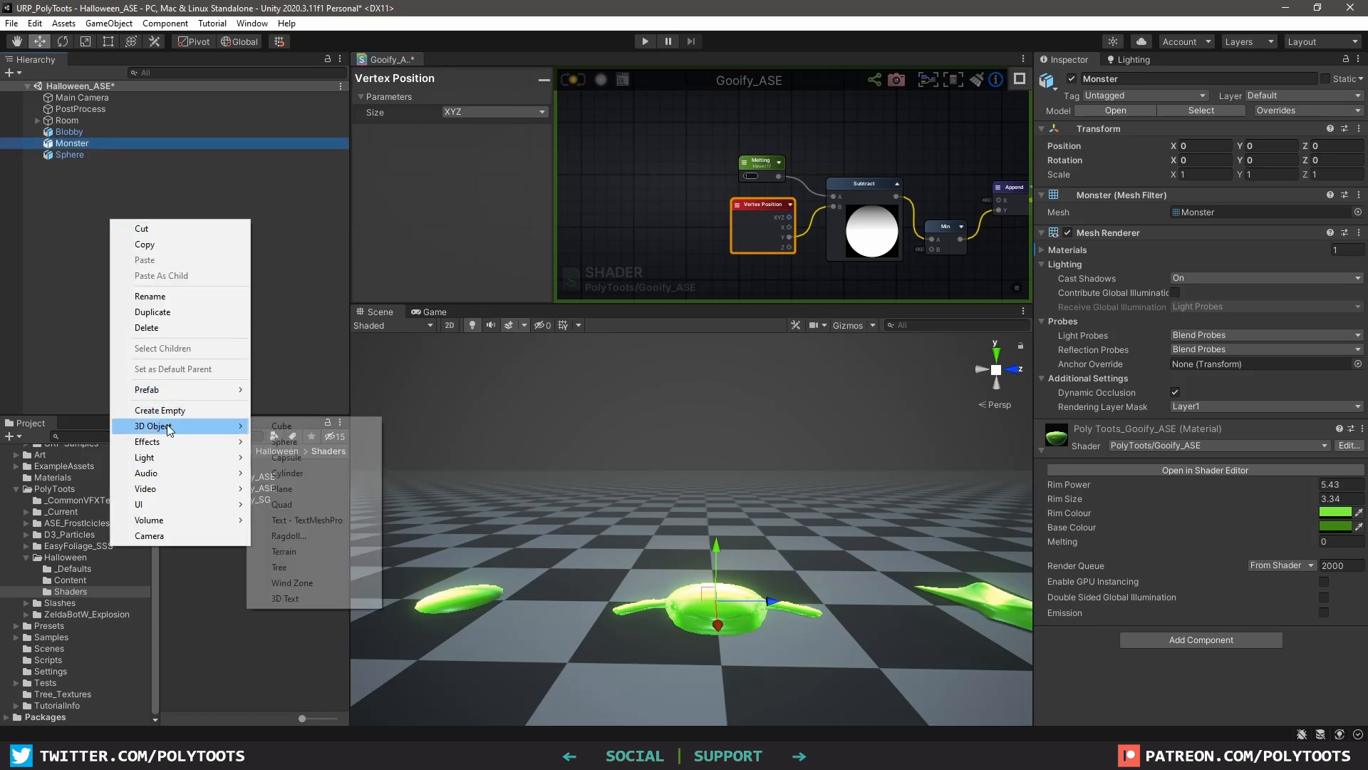
left_click(284, 442)
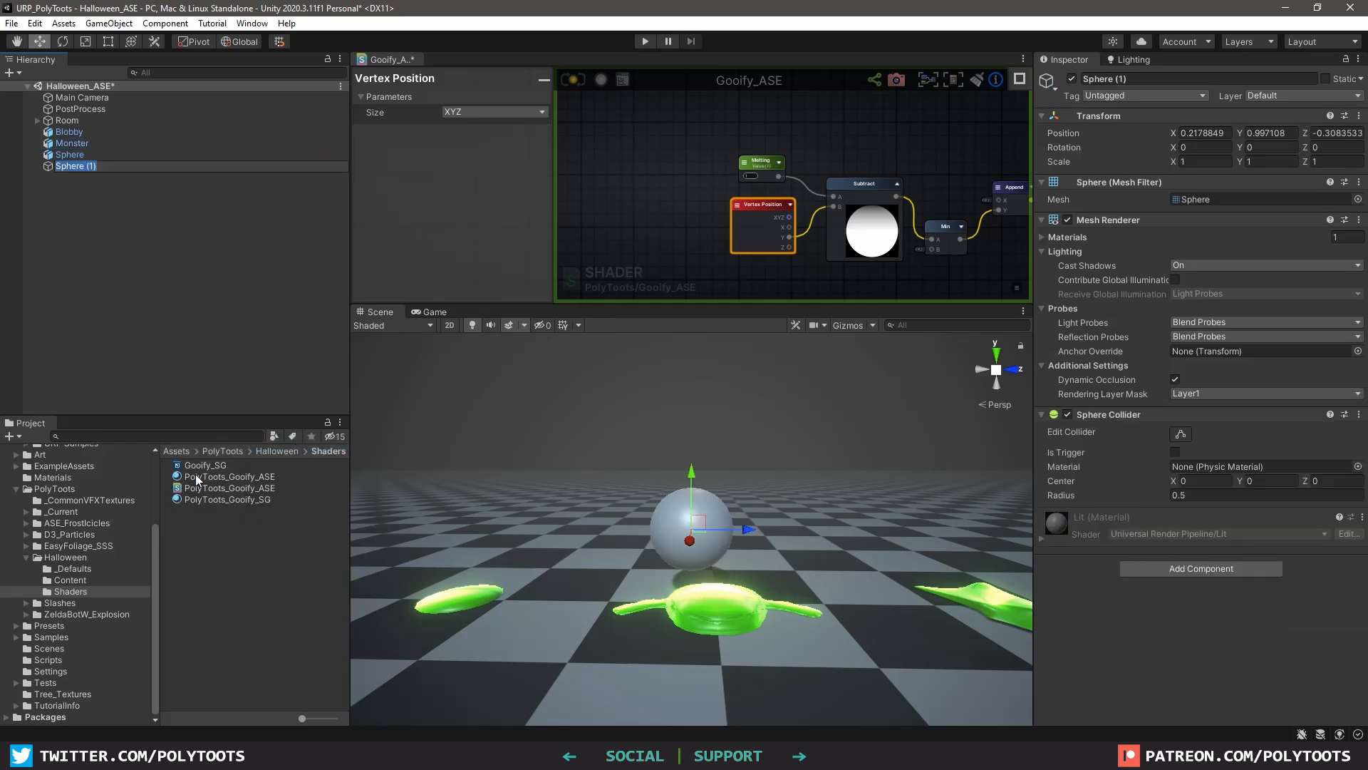
left_click_drag(199, 477, 567, 459)
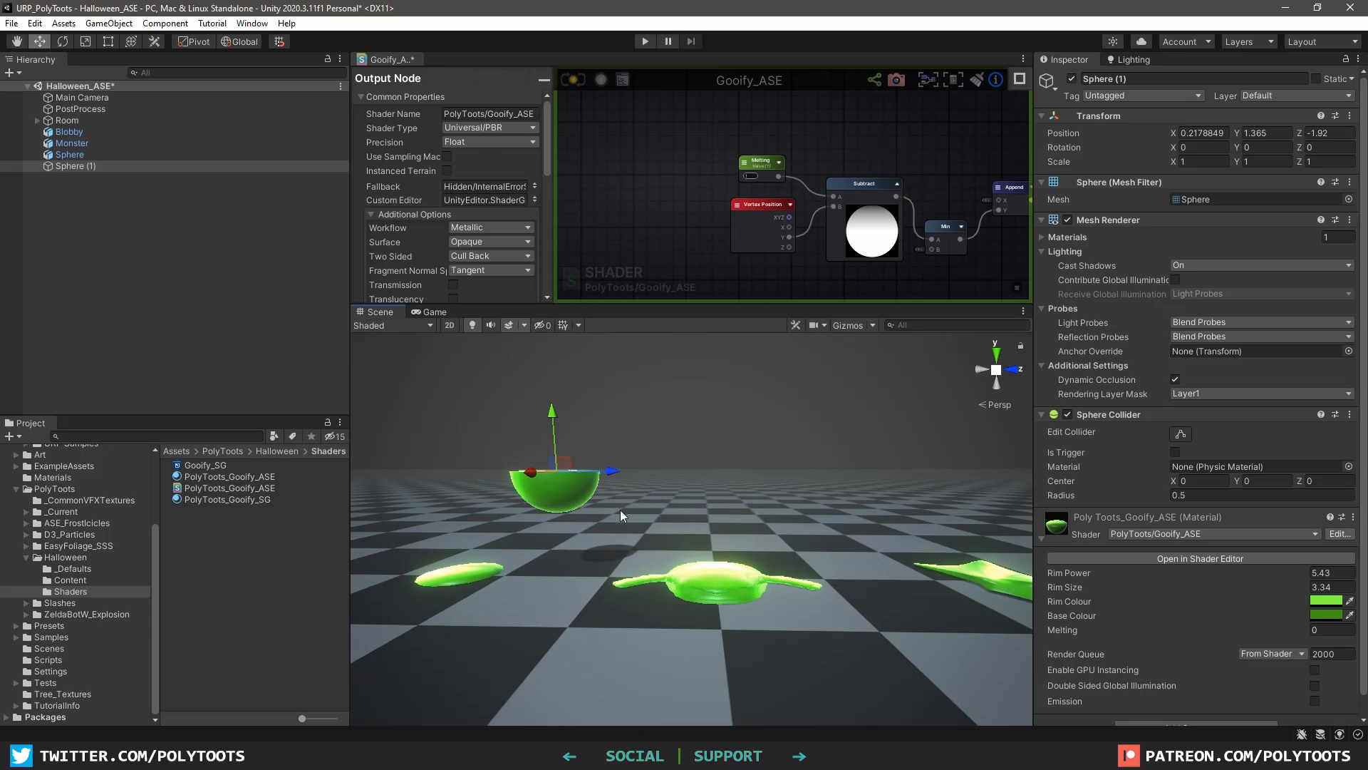
Lower Melting to -0.5 on the new sphere's material and examine its shape relative to its pivot
left_click_drag(620, 510, 617, 529, "alt")
middle_click_drag(556, 488, 647, 482)
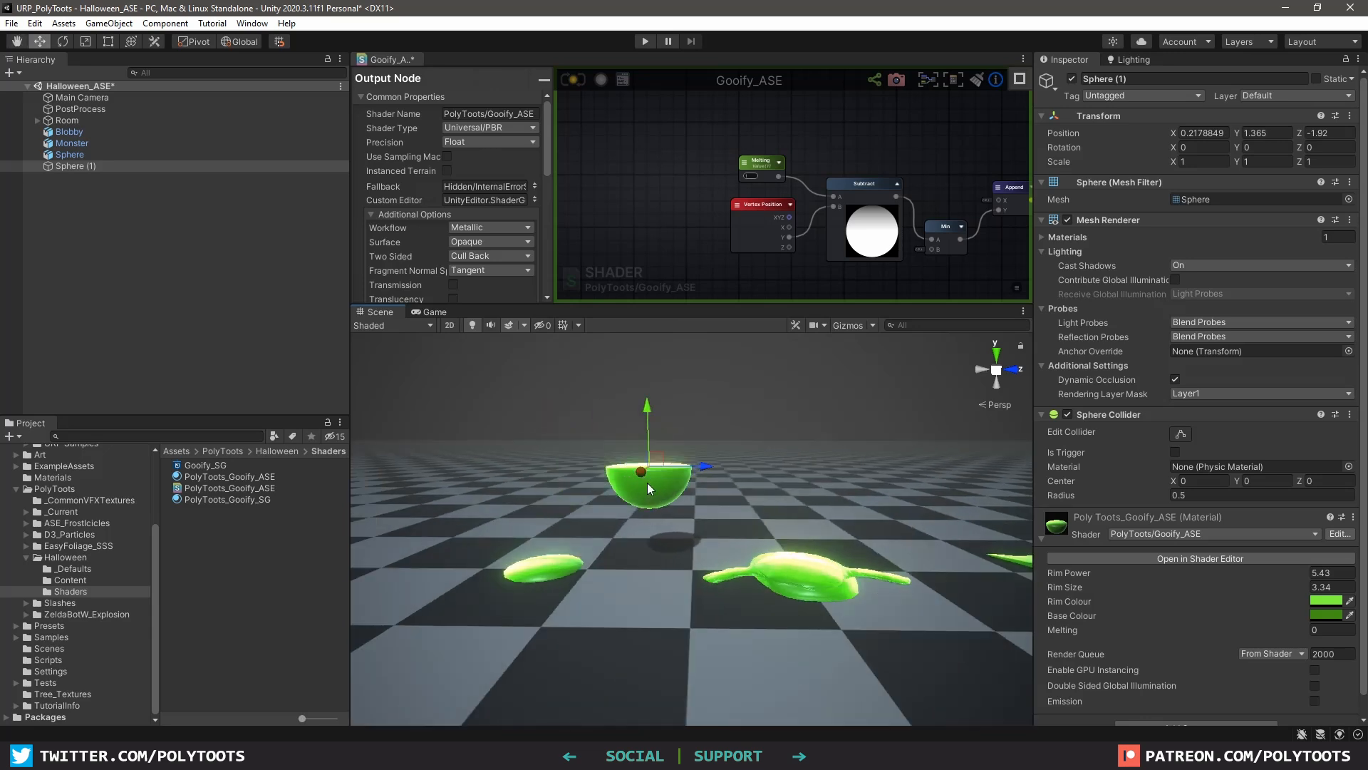
left_click_drag(648, 482, 667, 433, "alt")
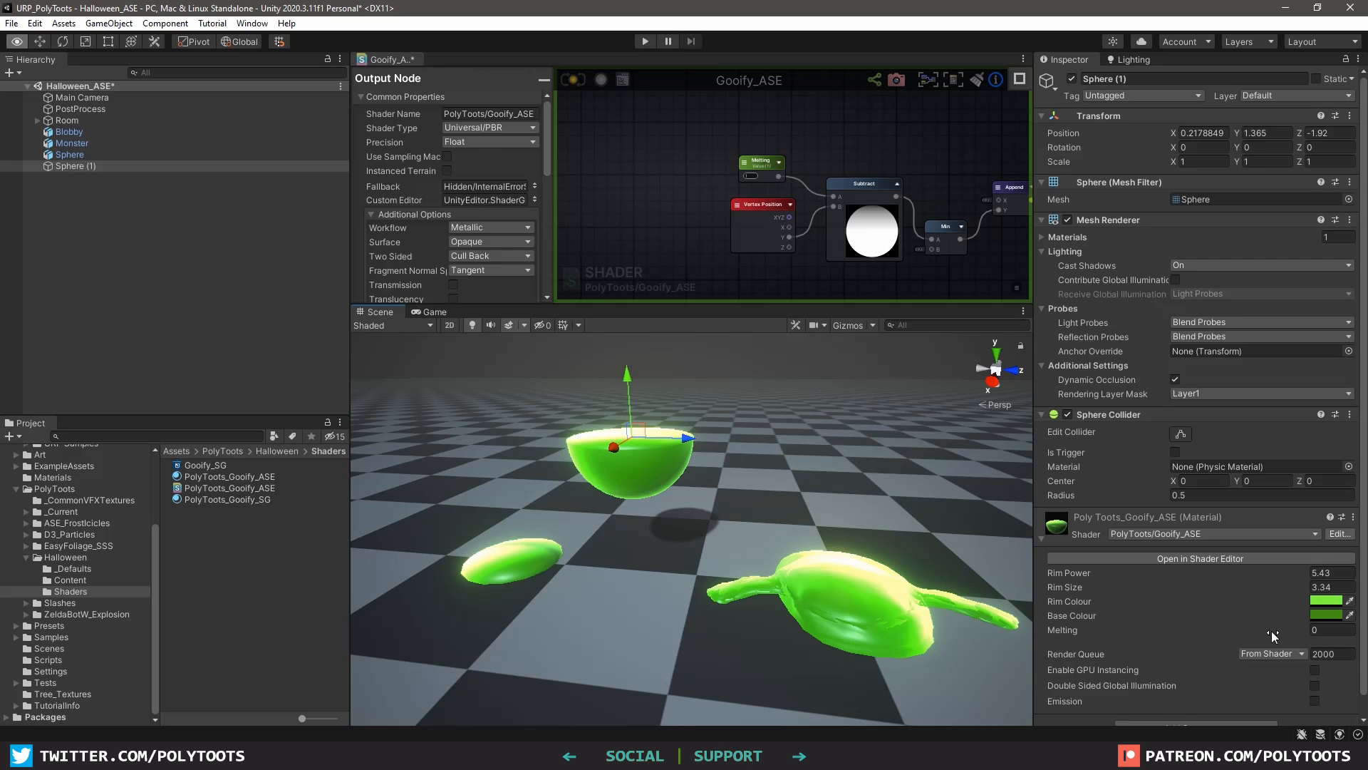
left_click_drag(1272, 631, 1222, 638, "alt")
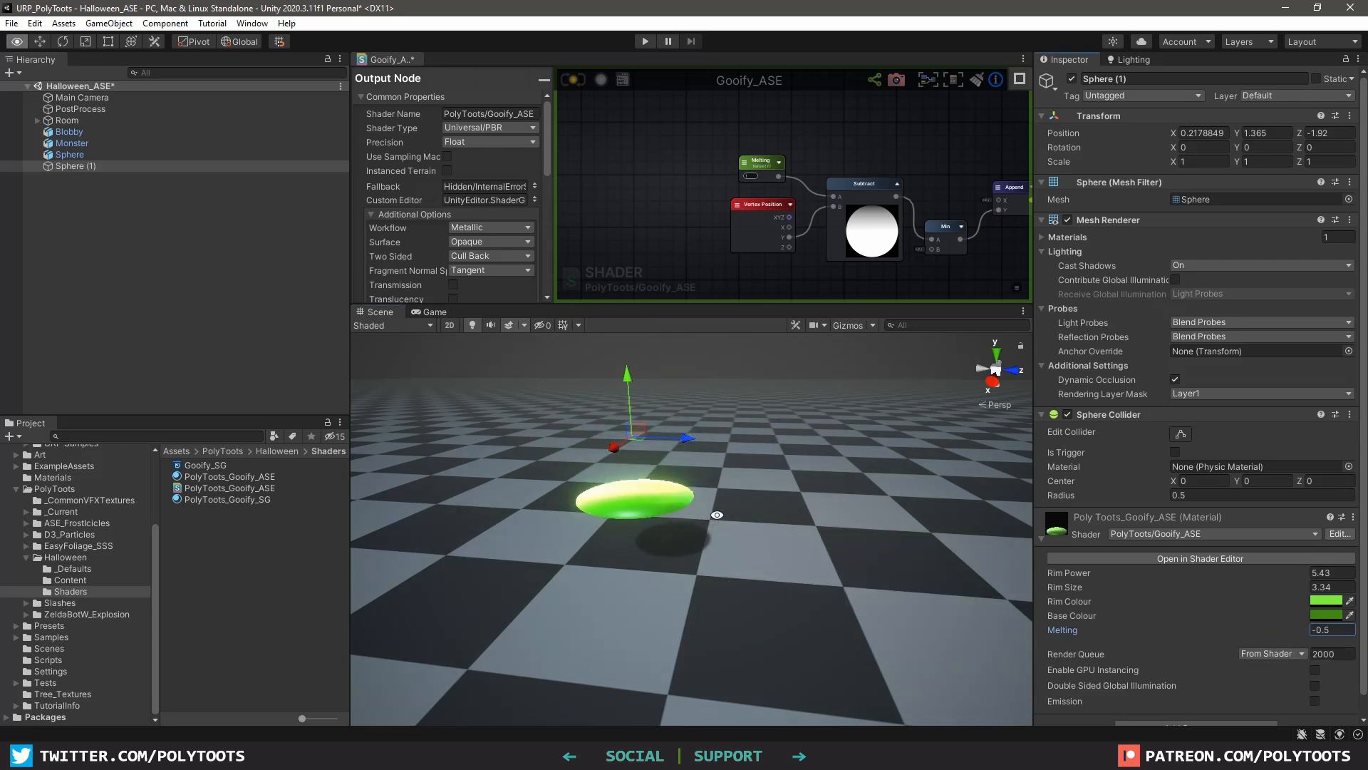
left_click_drag(714, 512, 705, 476, "alt")
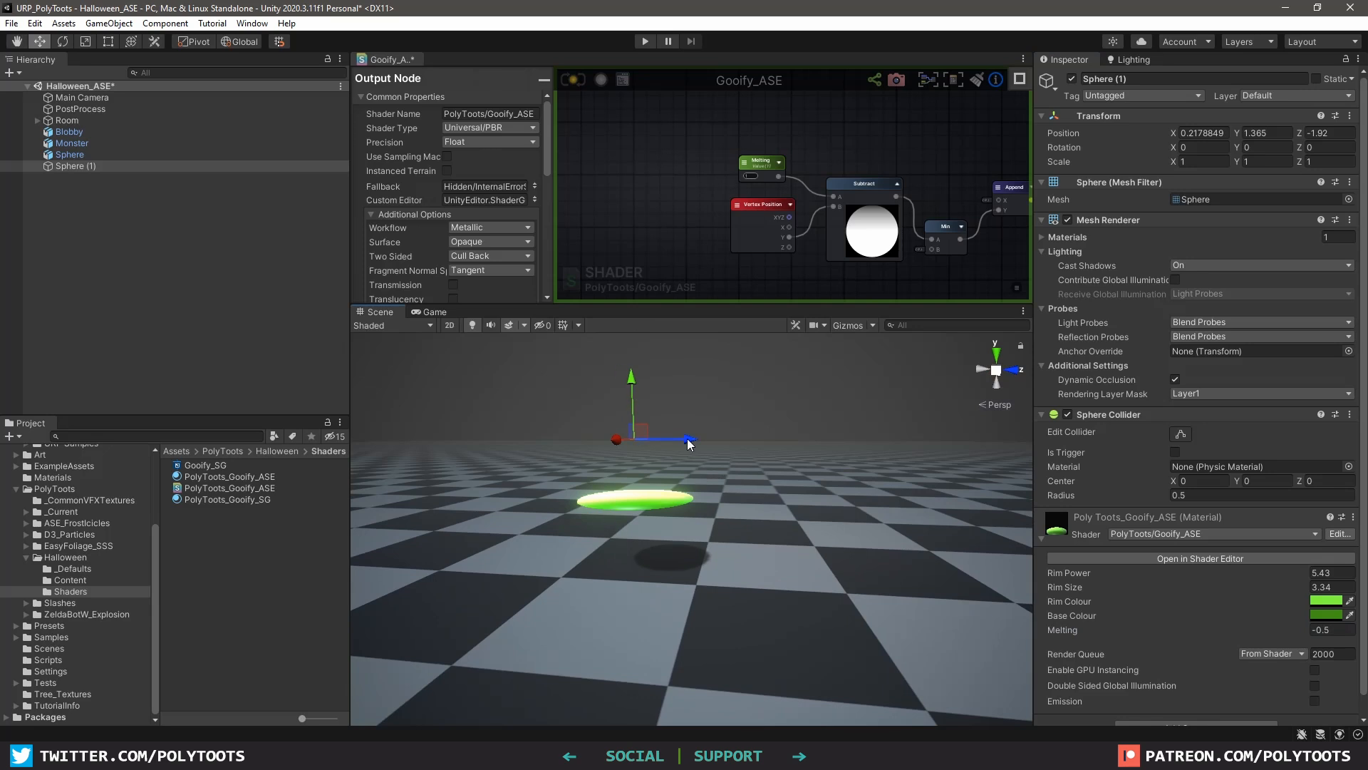
Set Melting back to 0 on the new sphere's material
left_click(1337, 630)
type("0")
left_click_drag(714, 504, 670, 542, "alt")
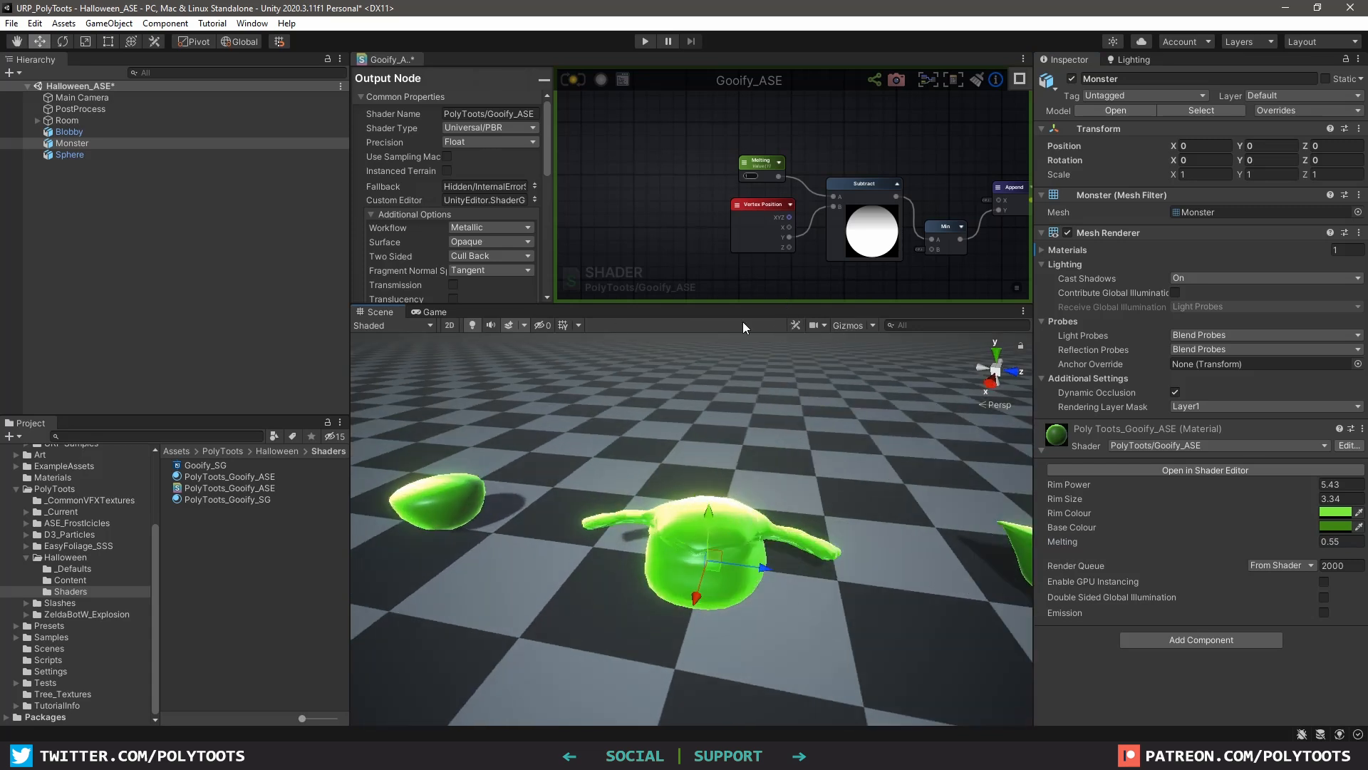
scroll(681, 189, "down", 4)
middle_click_drag(769, 221, 720, 211)
scroll(741, 221, "up", 3)
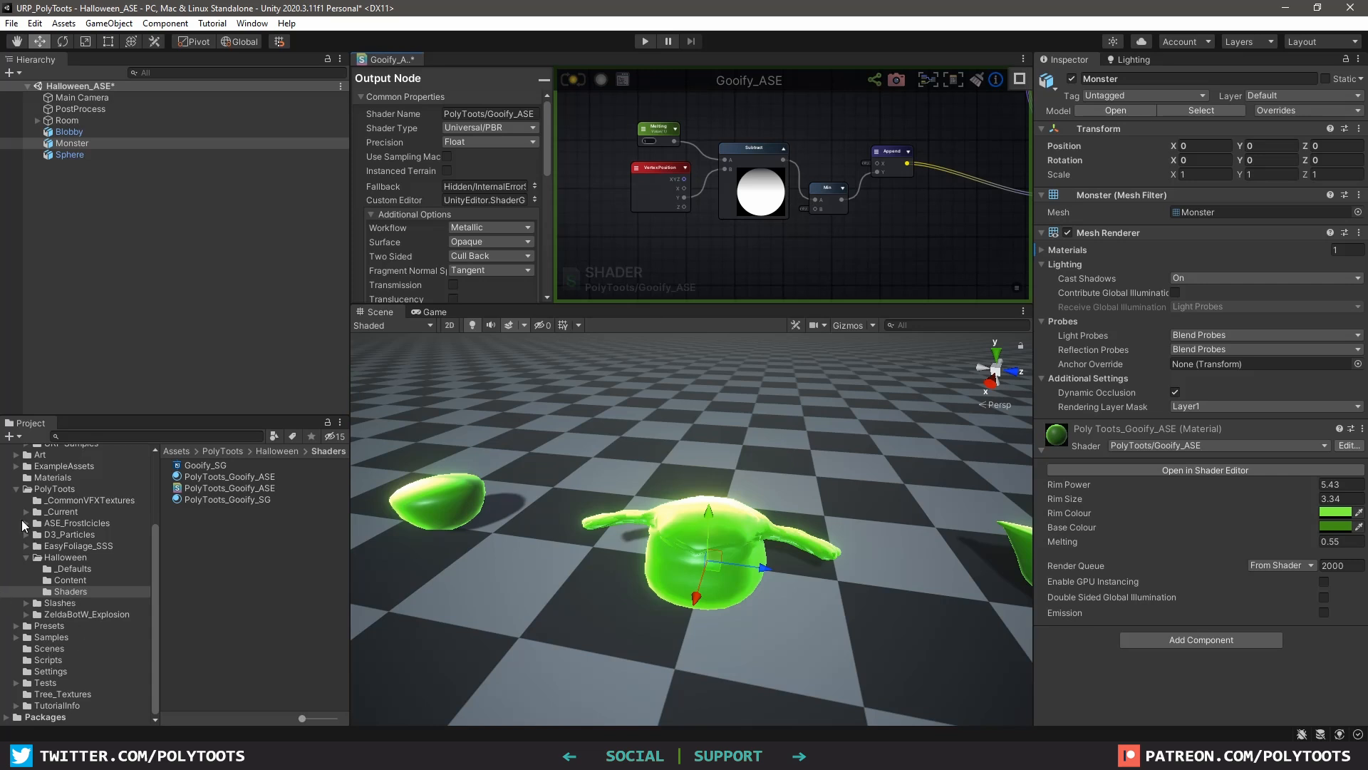
Look through AmplifyShaderPack's URP Samples folders and open the Melting scene of the Community Melting sample
left_click(16, 490)
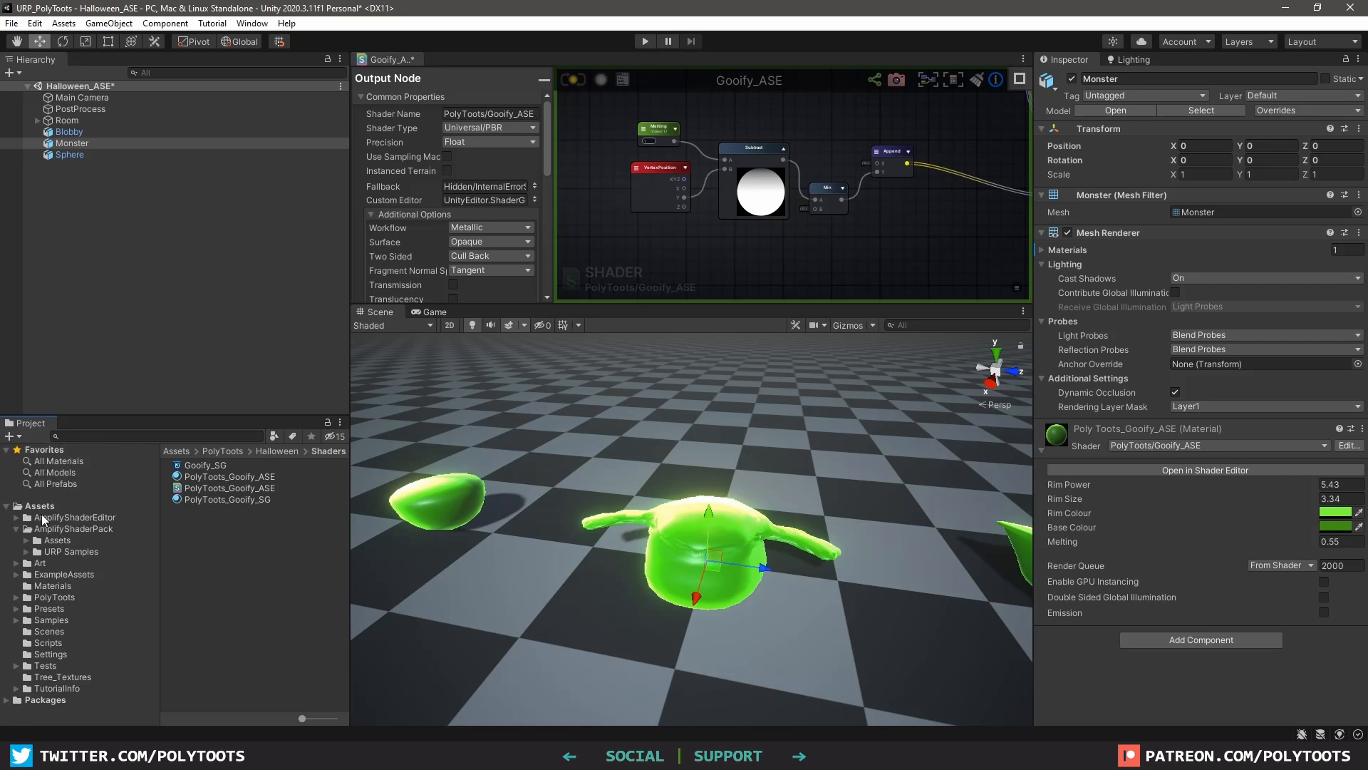
left_click(71, 551)
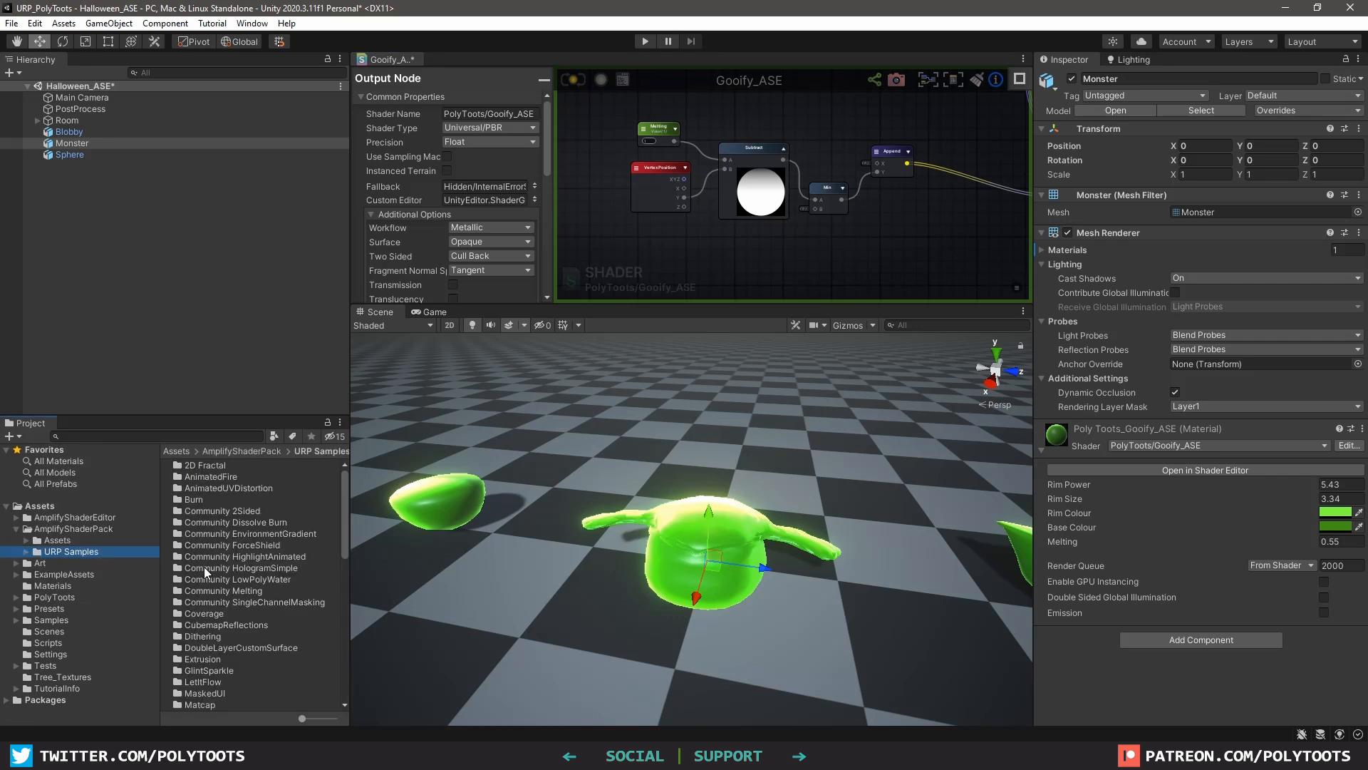
scroll(244, 631, "down", 5)
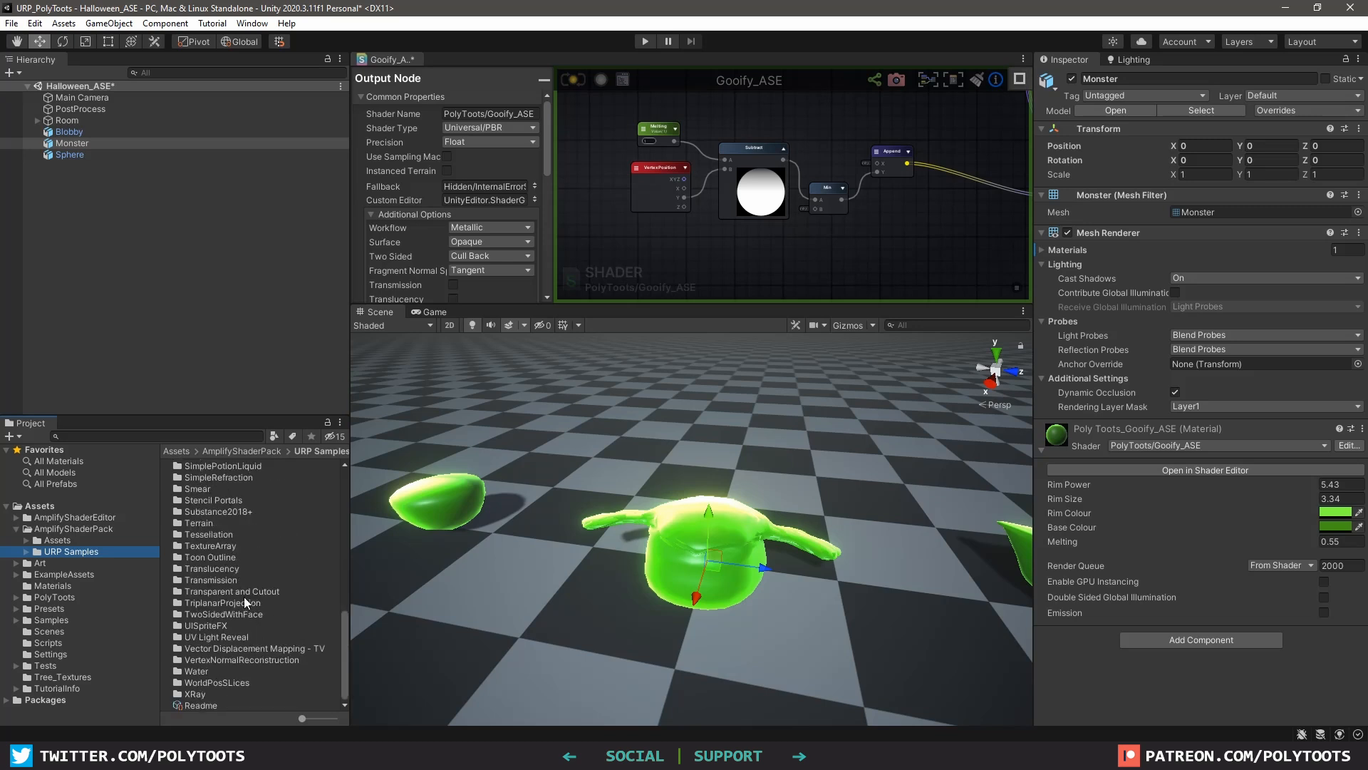
scroll(237, 590, "up", 5)
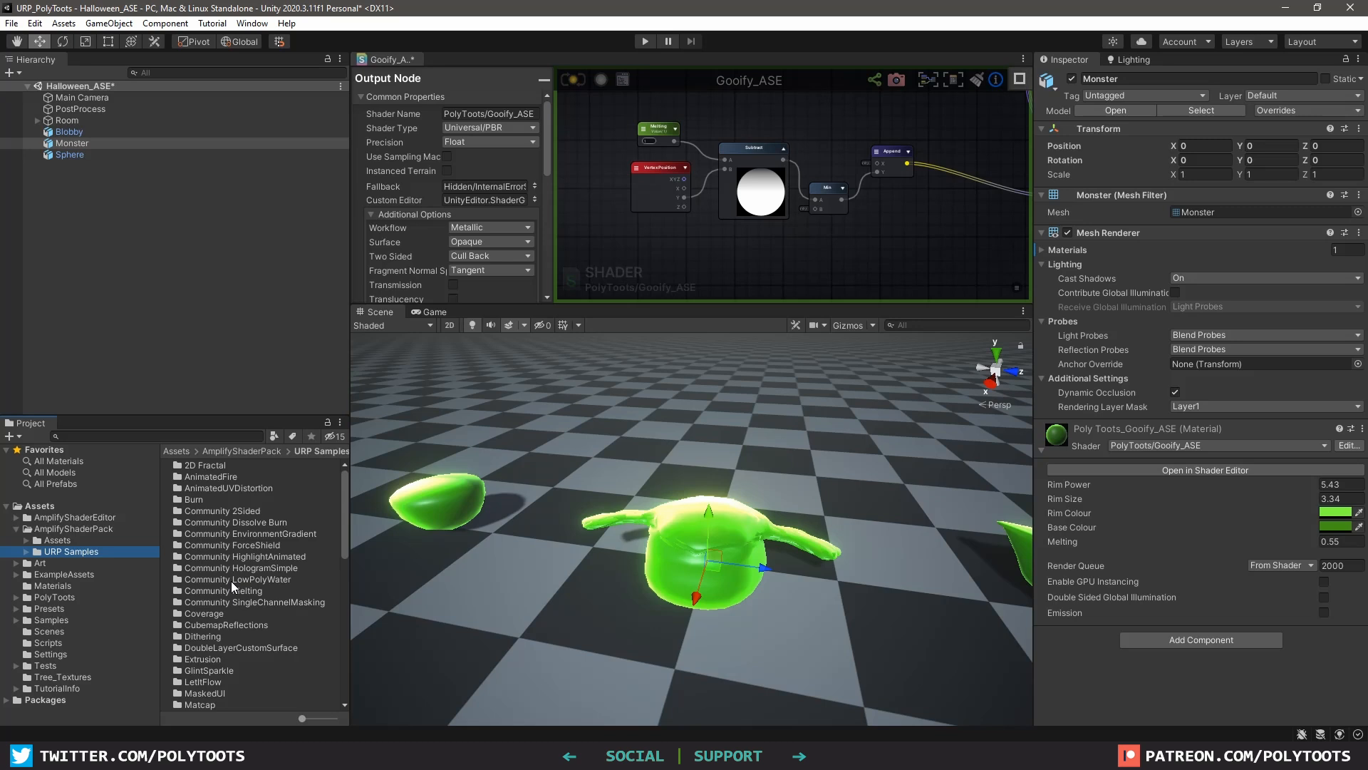
scroll(300, 570, "down", 8)
scroll(256, 567, "up", 5)
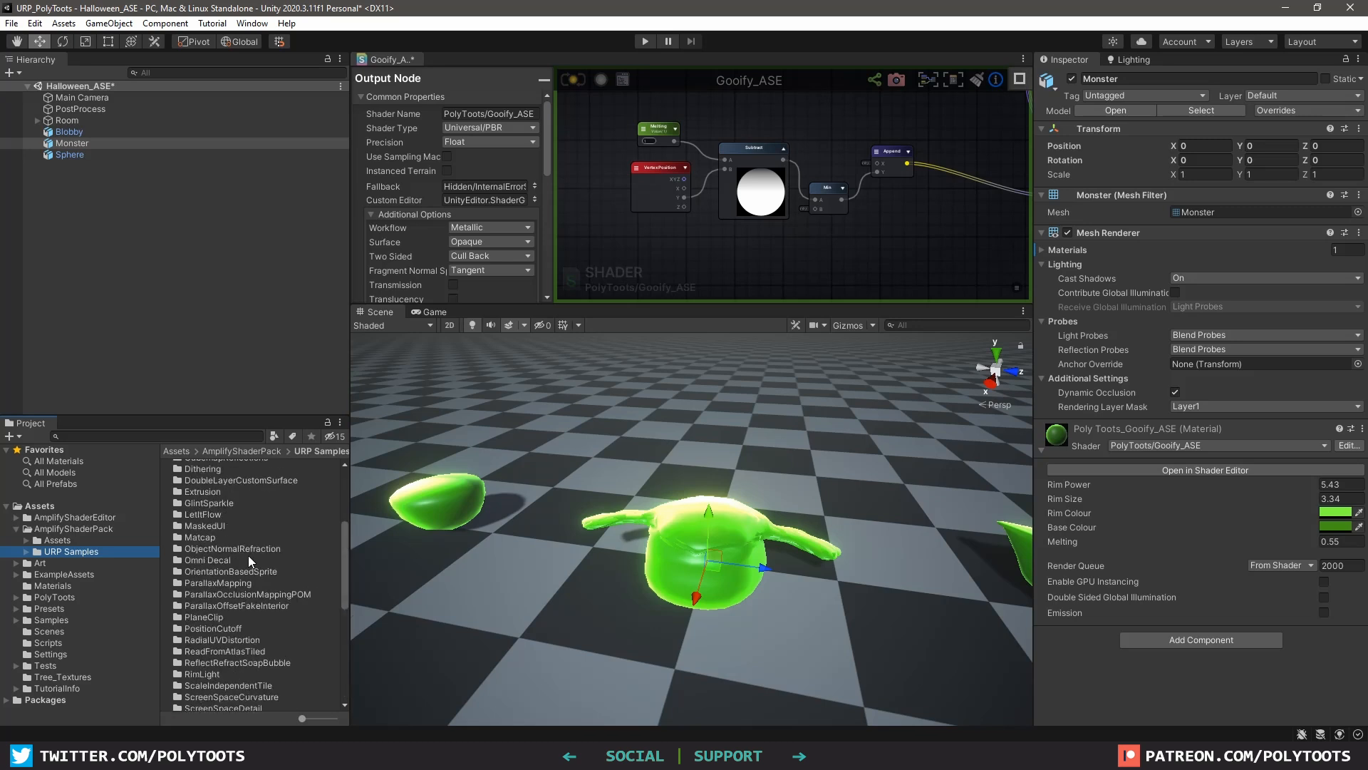
scroll(246, 560, "down", 5)
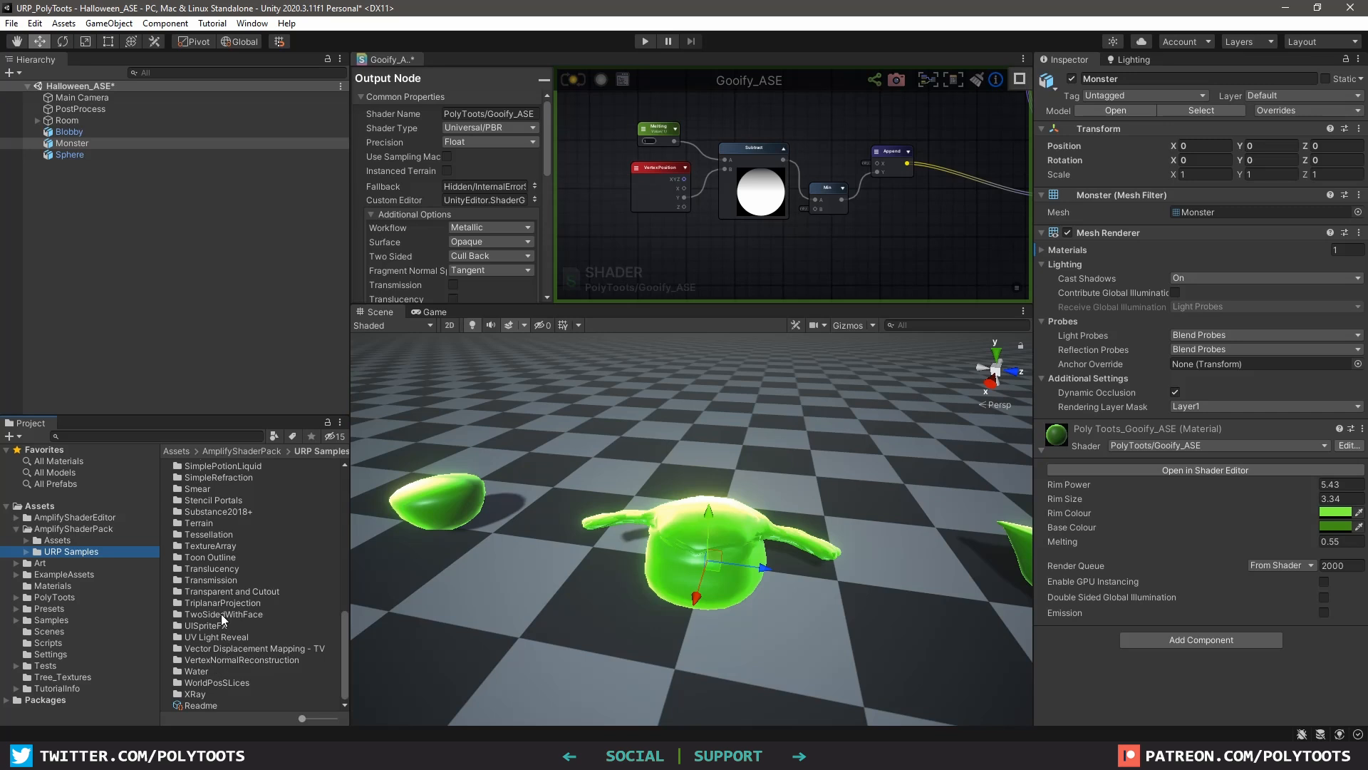
scroll(236, 524, "up", 3)
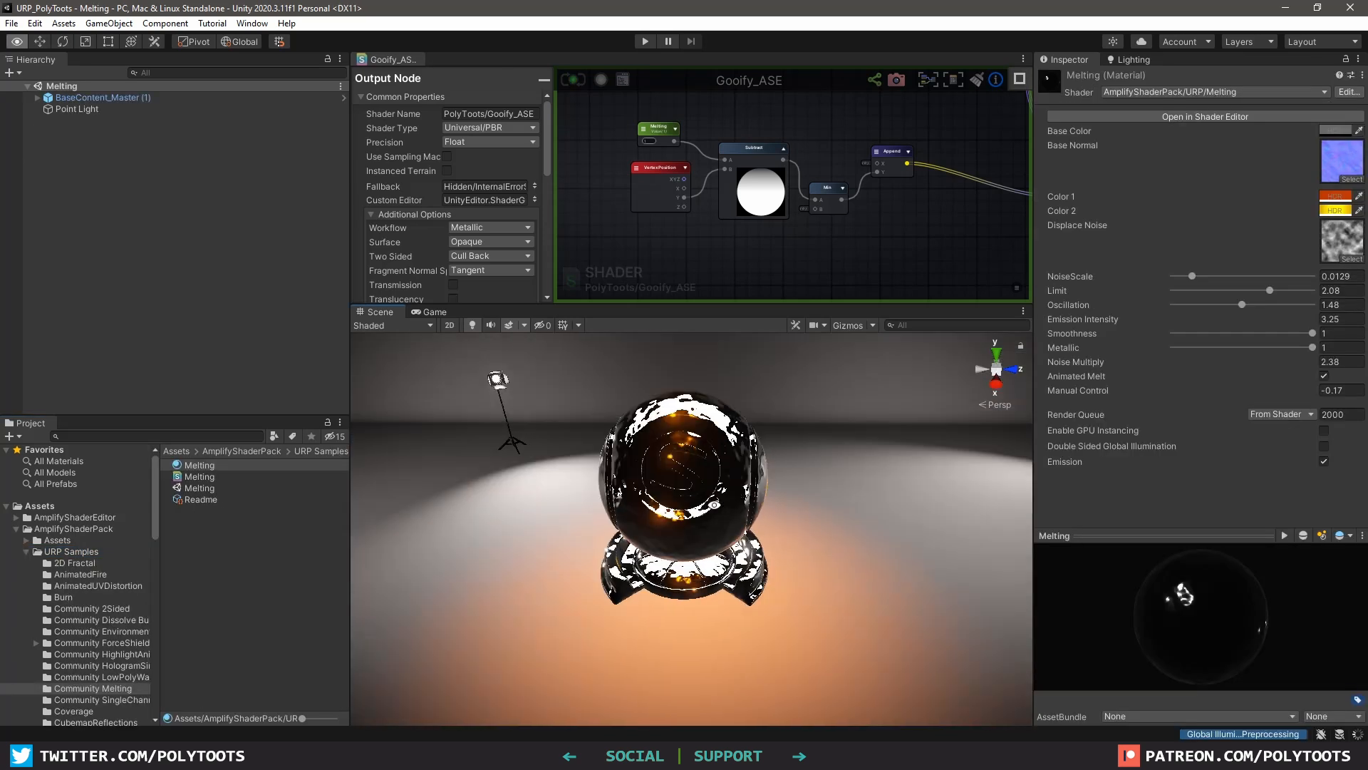
Examine the animated melting model from several sides and open the sample's Melting shader in the shader editor
left_click_drag(714, 504, 757, 412, "alt")
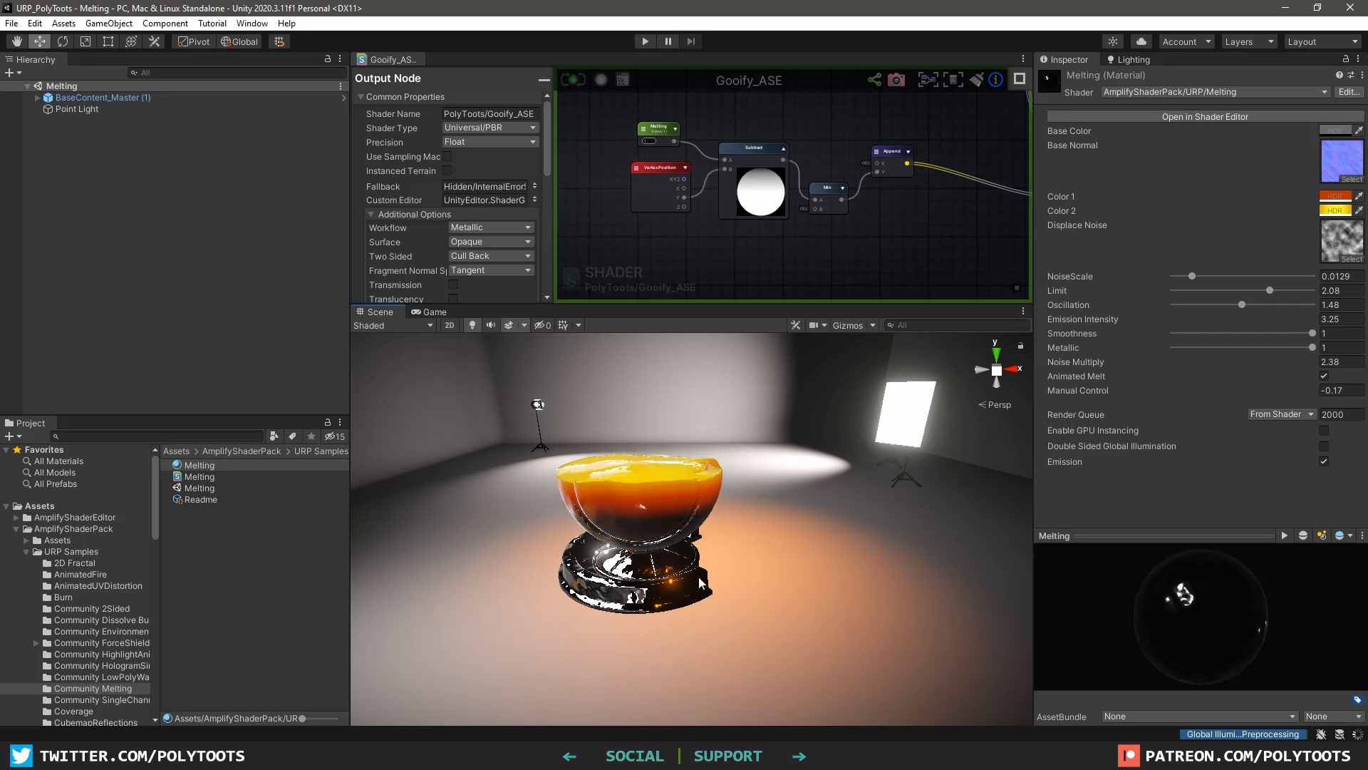
left_click_drag(634, 448, 569, 399, "alt")
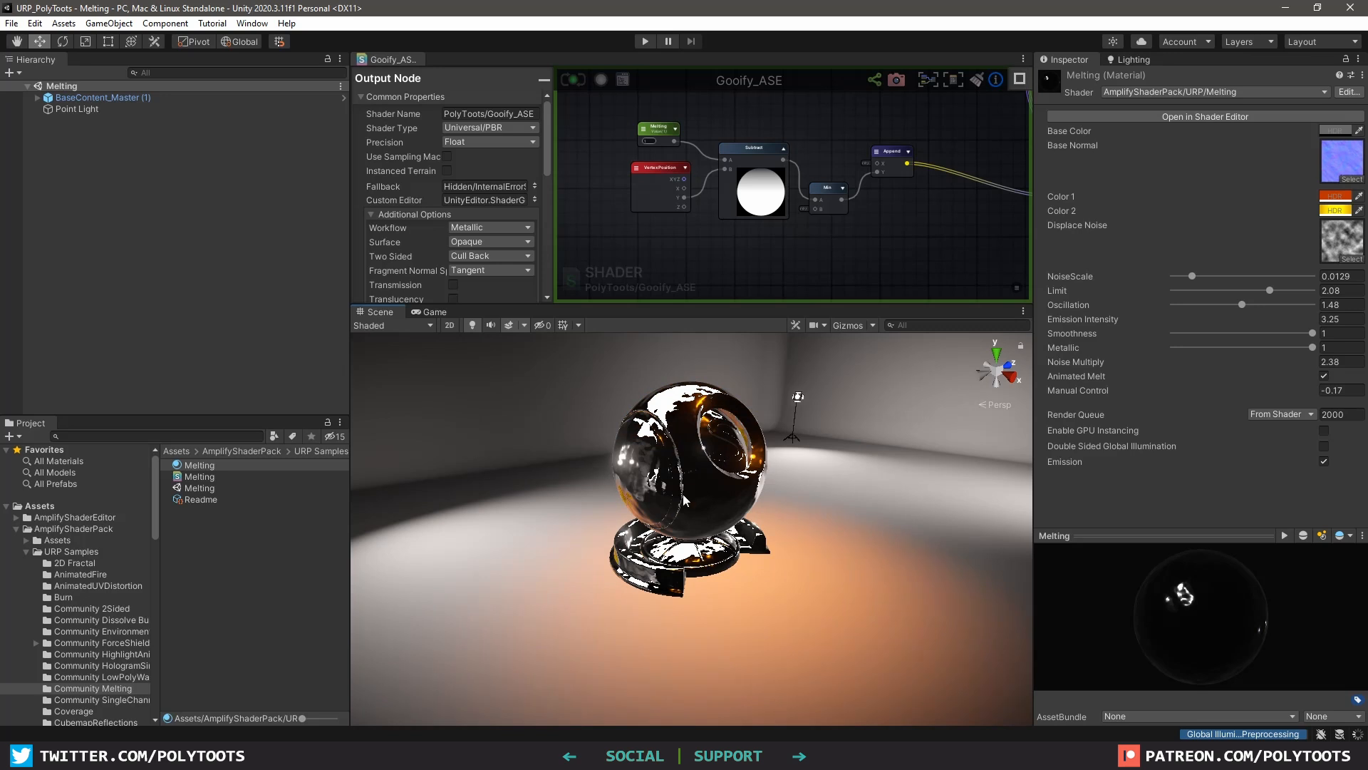
double_click(198, 477)
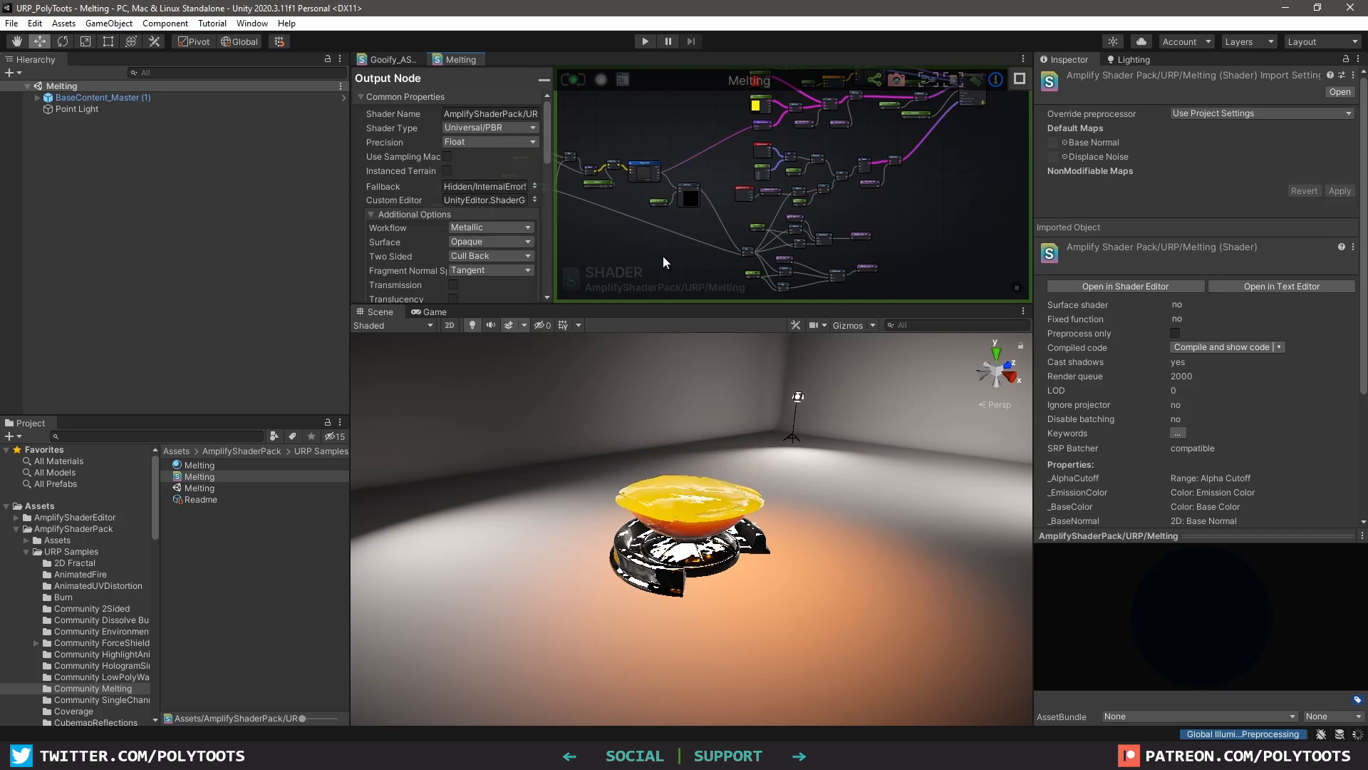
Examine the complete node graph of the Melting sample shader in a maximised view, and restore the layout
key("shift+space")
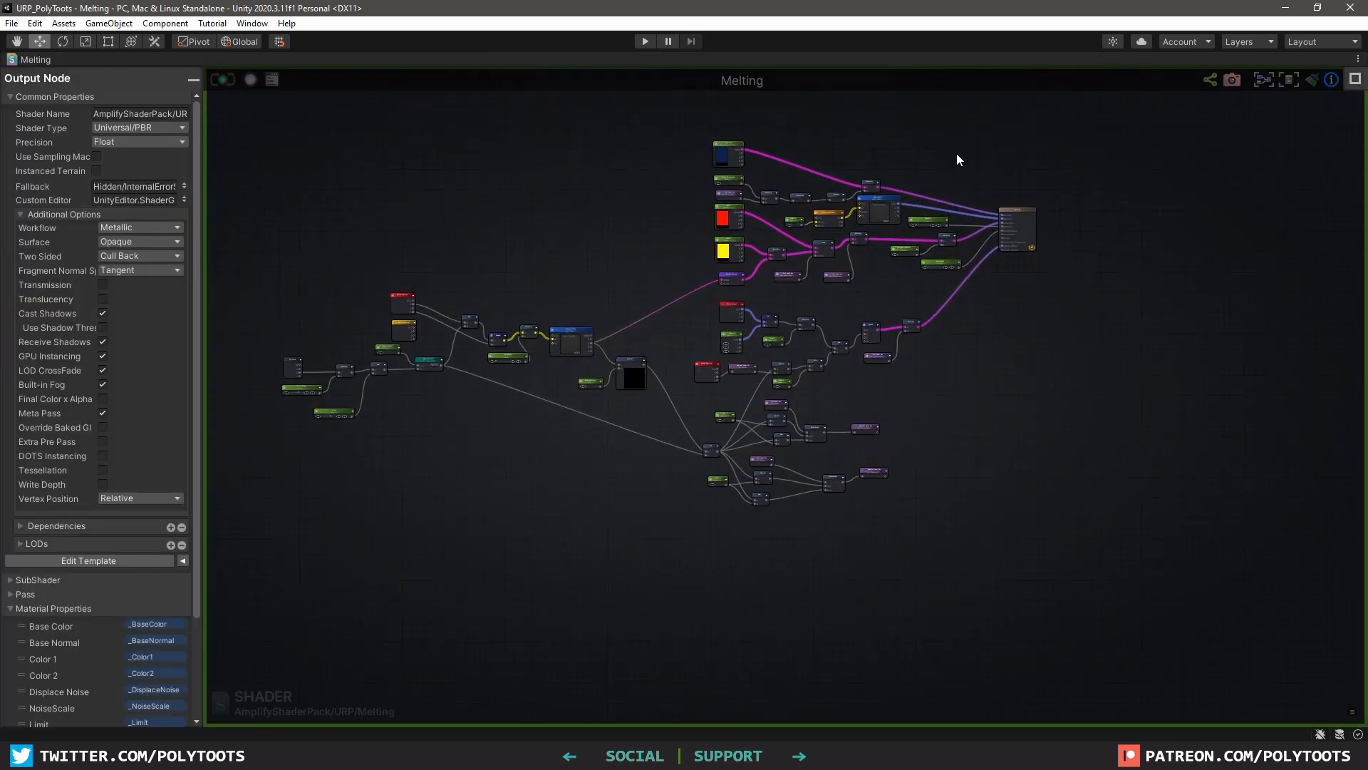
left_click_drag(981, 124, 270, 584)
key("f")
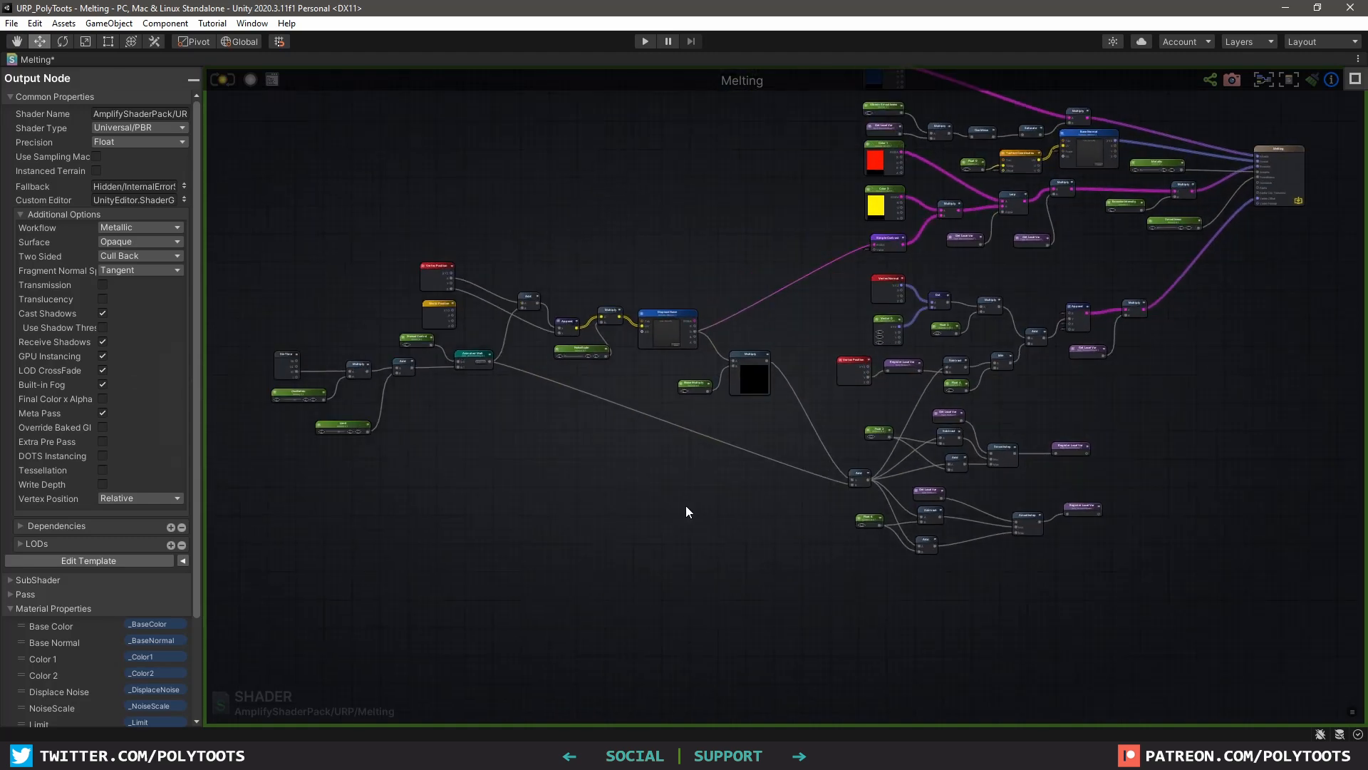
left_click_drag(1127, 125, 242, 668)
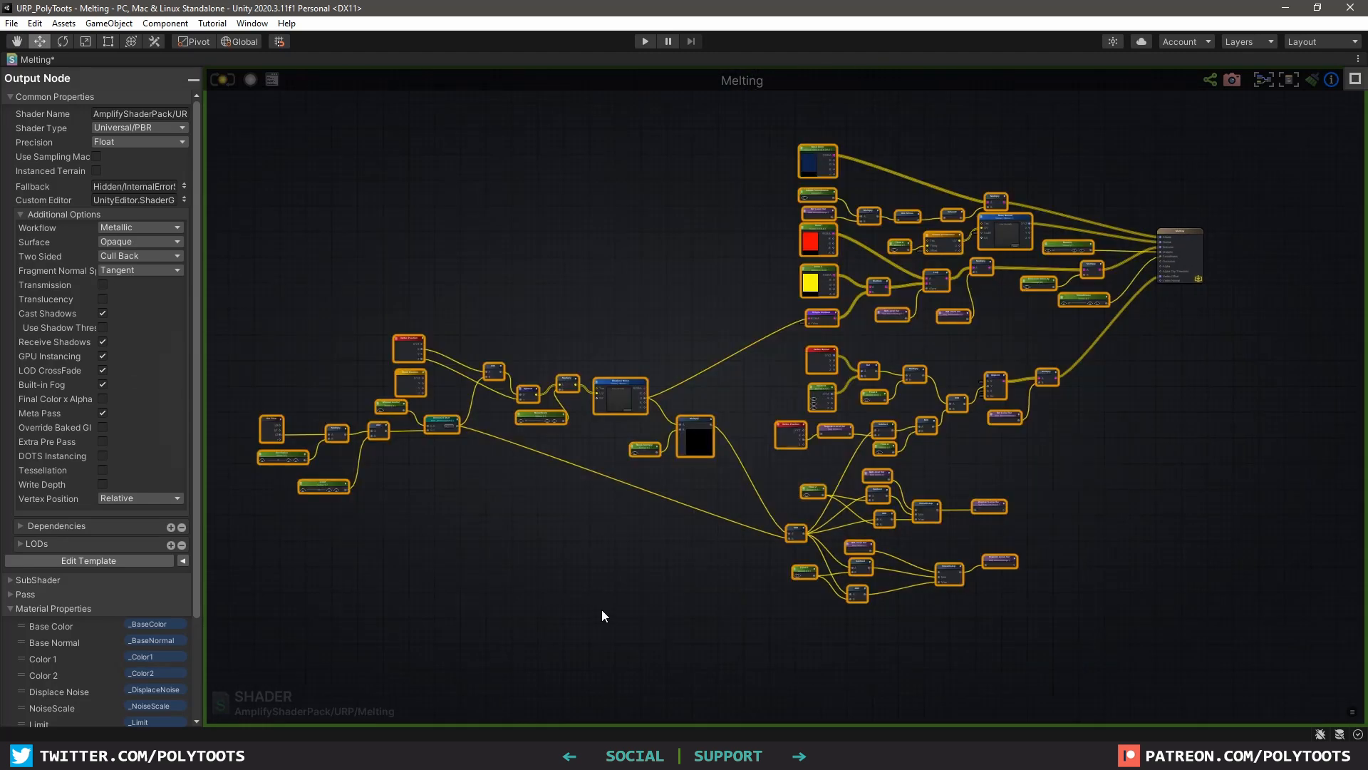
left_click(663, 609)
scroll(884, 580, "up", 4)
scroll(863, 527, "down", 2)
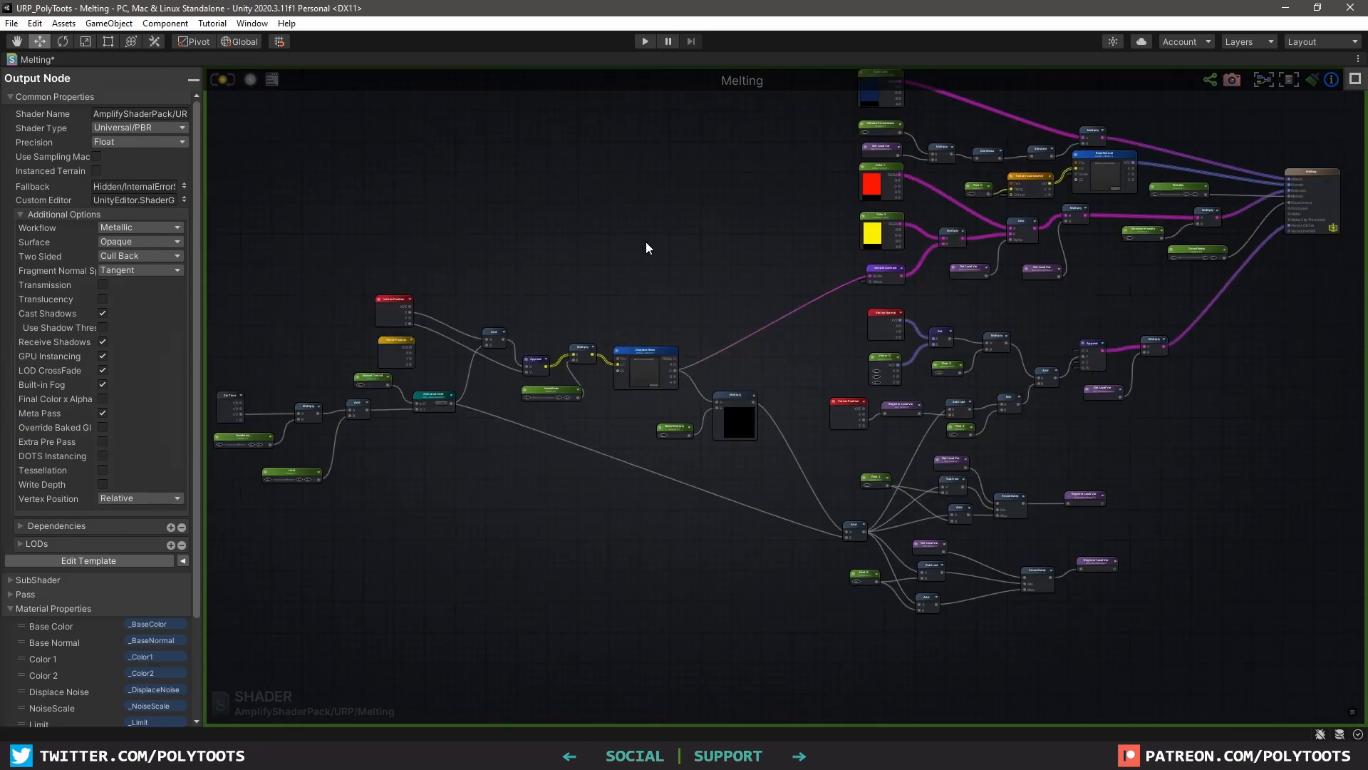
key("shift+space")
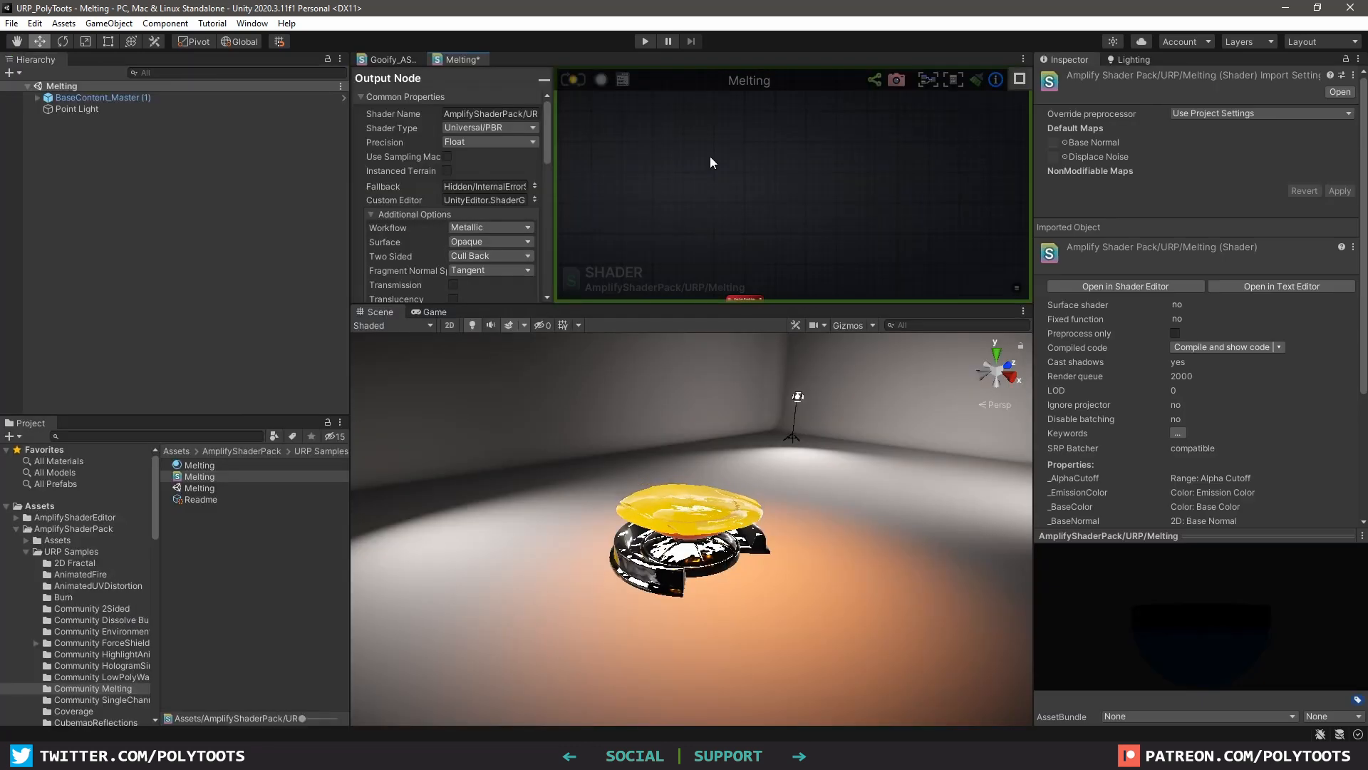
Close the sample's Melting shader in the shader editor and reopen the Halloween_ASE scene
middle_click_drag(882, 270, 784, 148)
scroll(785, 150, "down", 4)
middle_click_drag(768, 216, 690, 126)
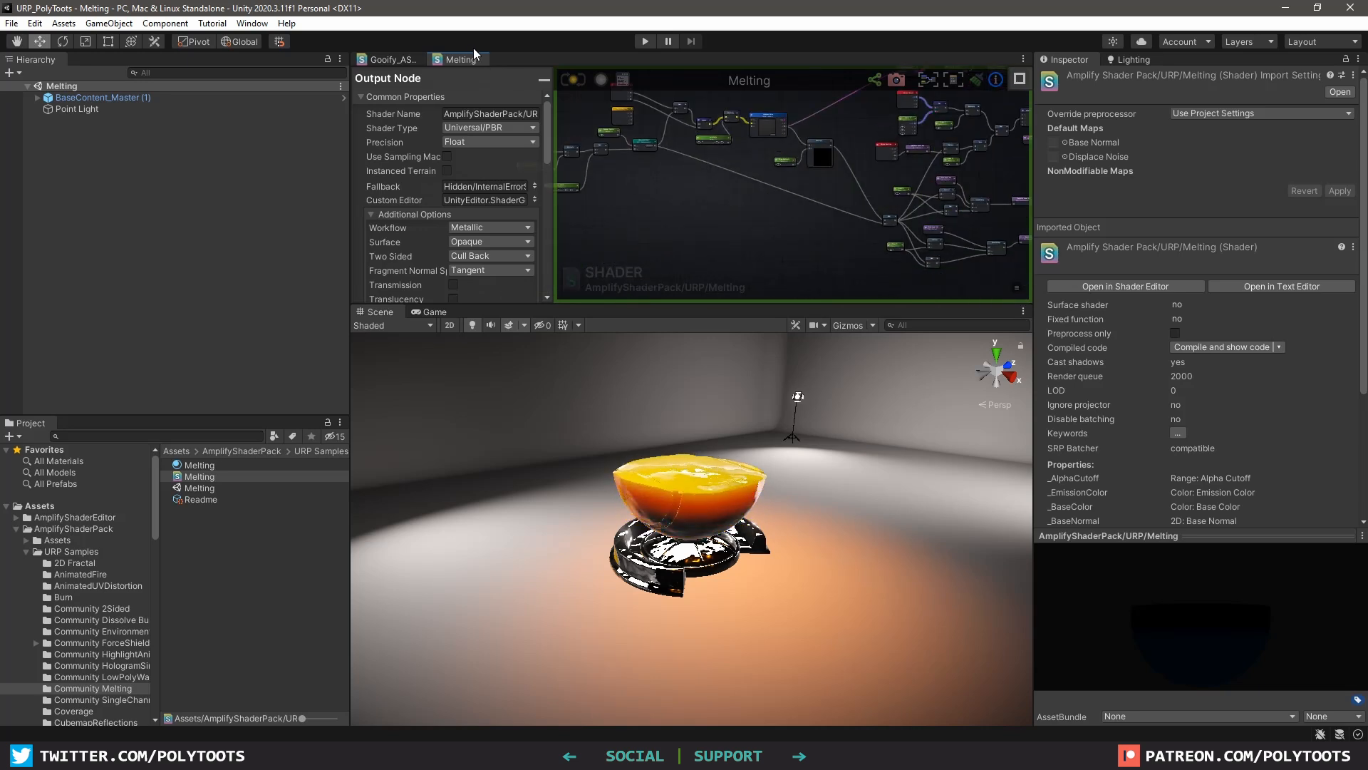
middle_click_drag(876, 238, 763, 279)
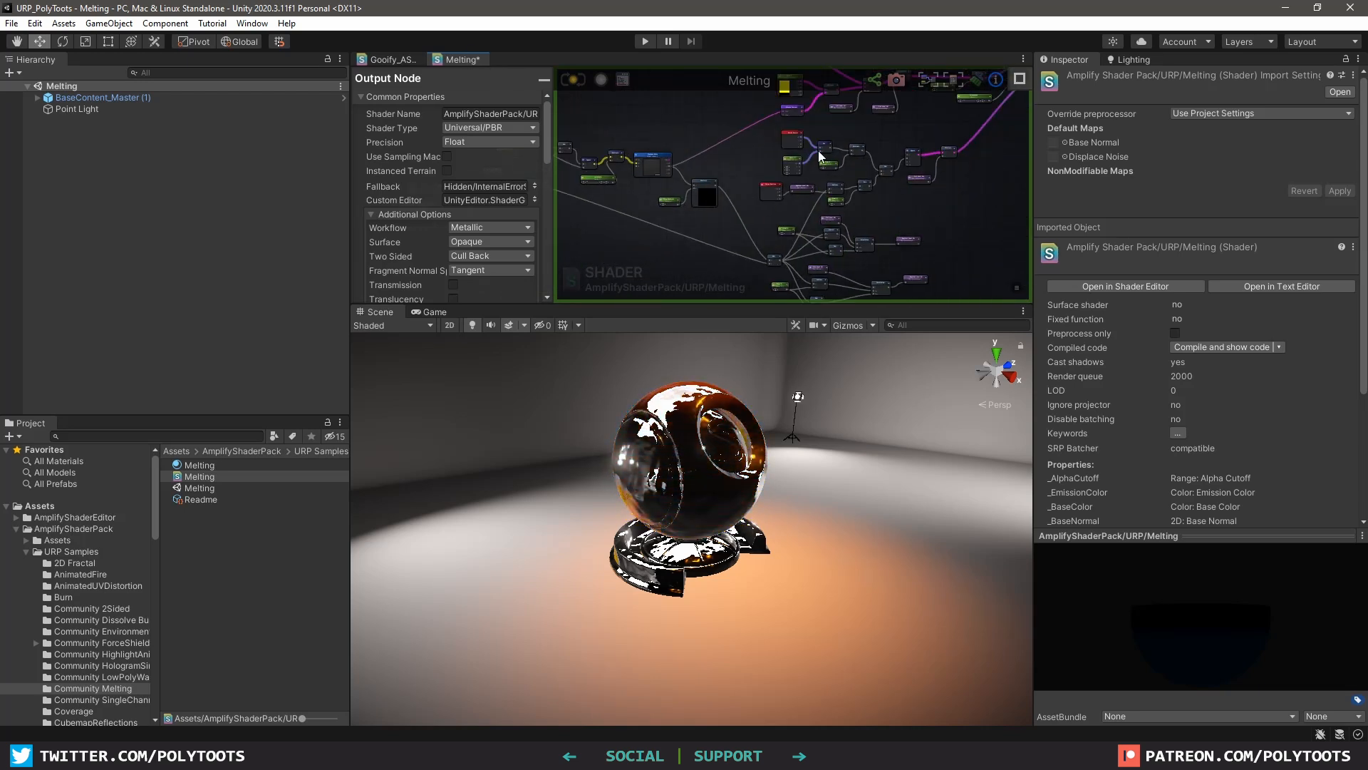
right_click(459, 57)
left_click(544, 86)
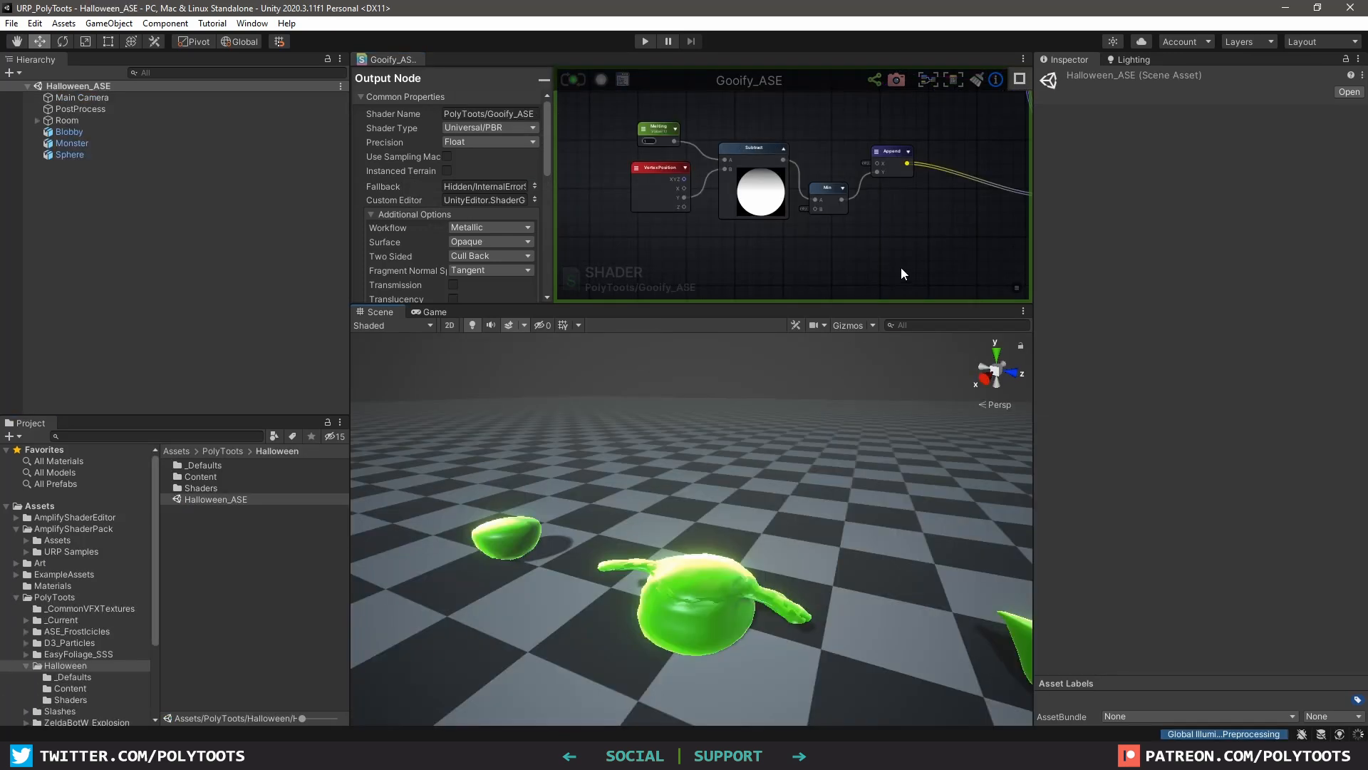
Maximise the Gooify_ASE graph and add a World Position node in the empty space before the Melting nodes
key("shift+space")
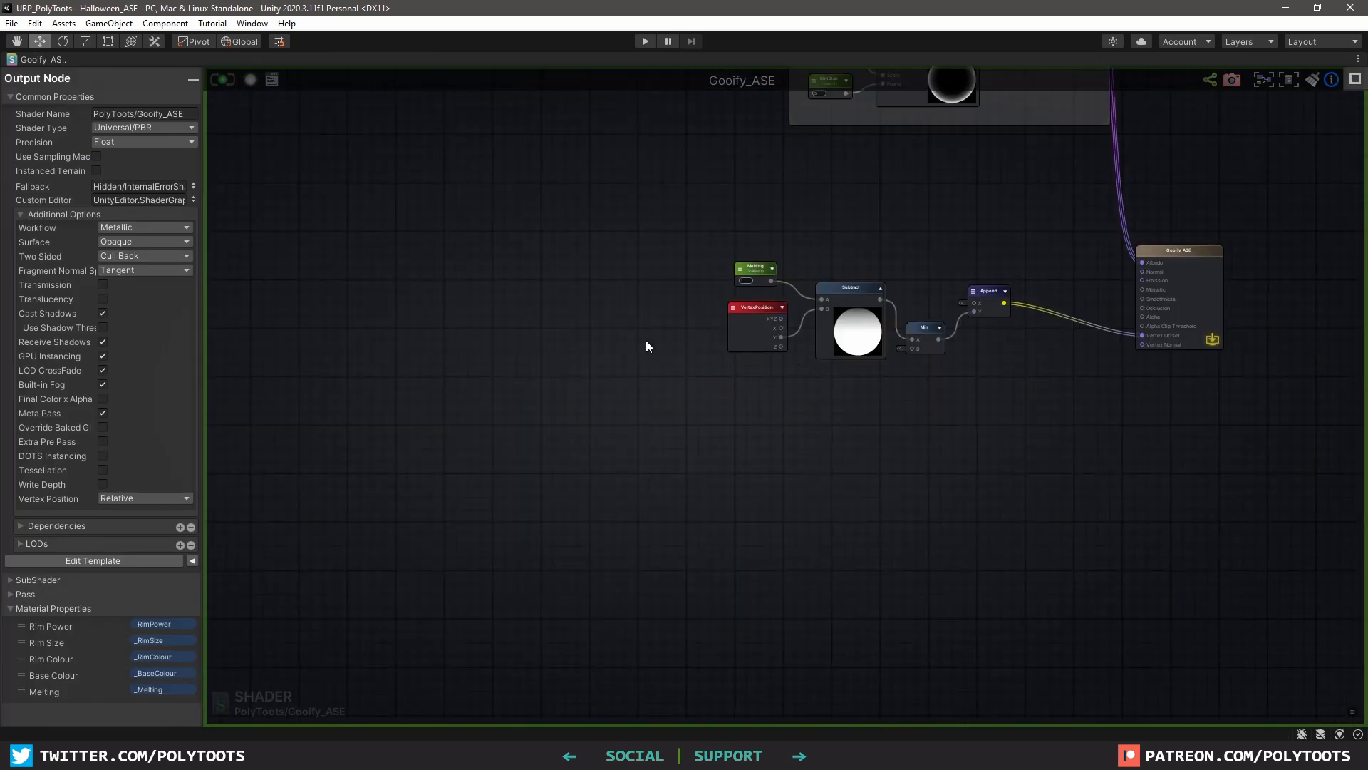
scroll(767, 281, "up", 3)
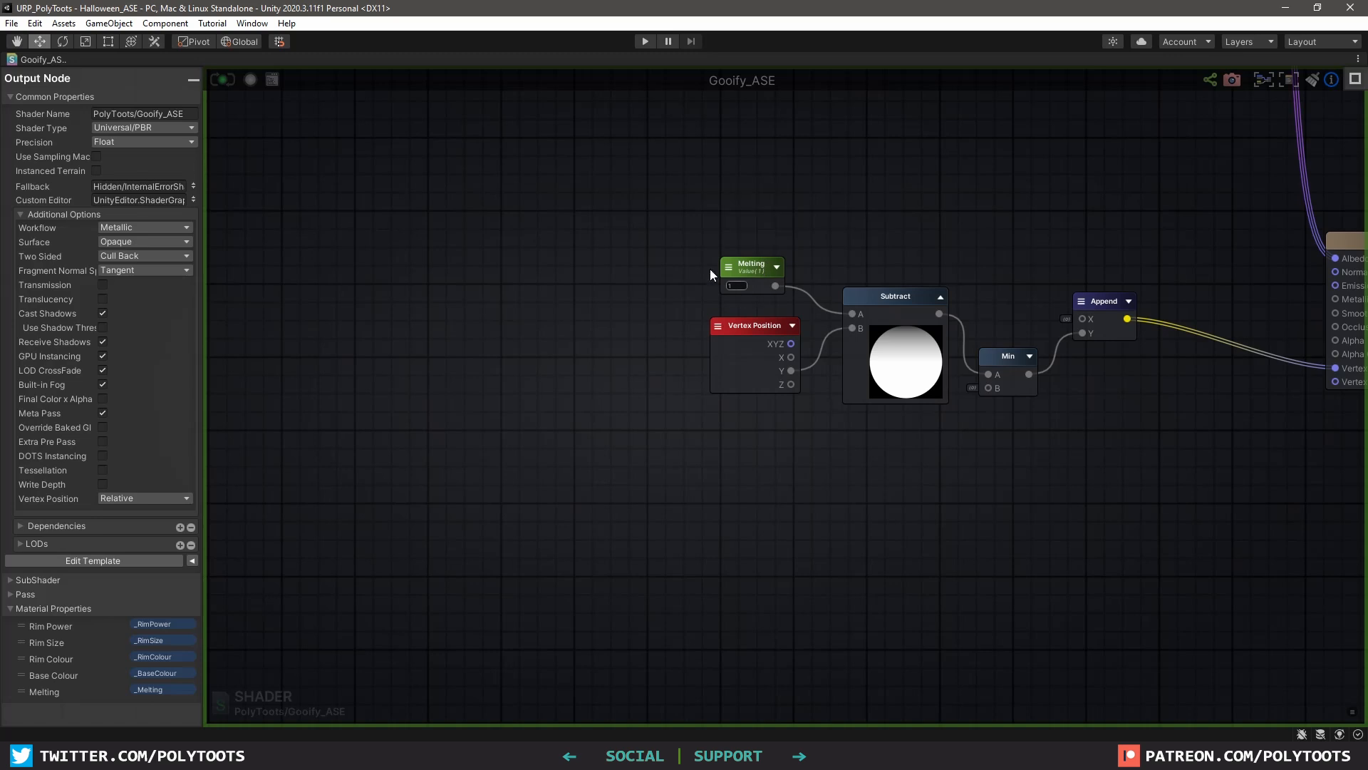
middle_click_drag(549, 292, 657, 338)
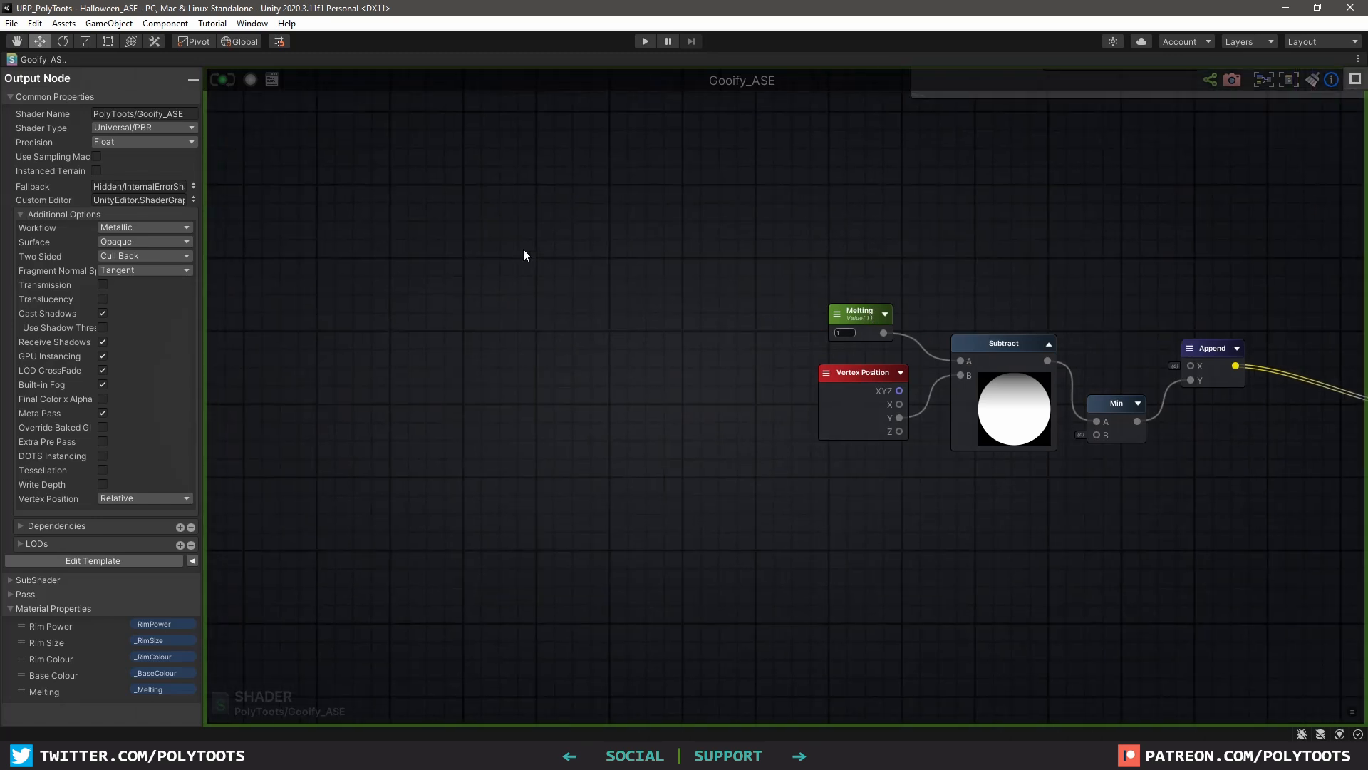
middle_click_drag(531, 280, 630, 291)
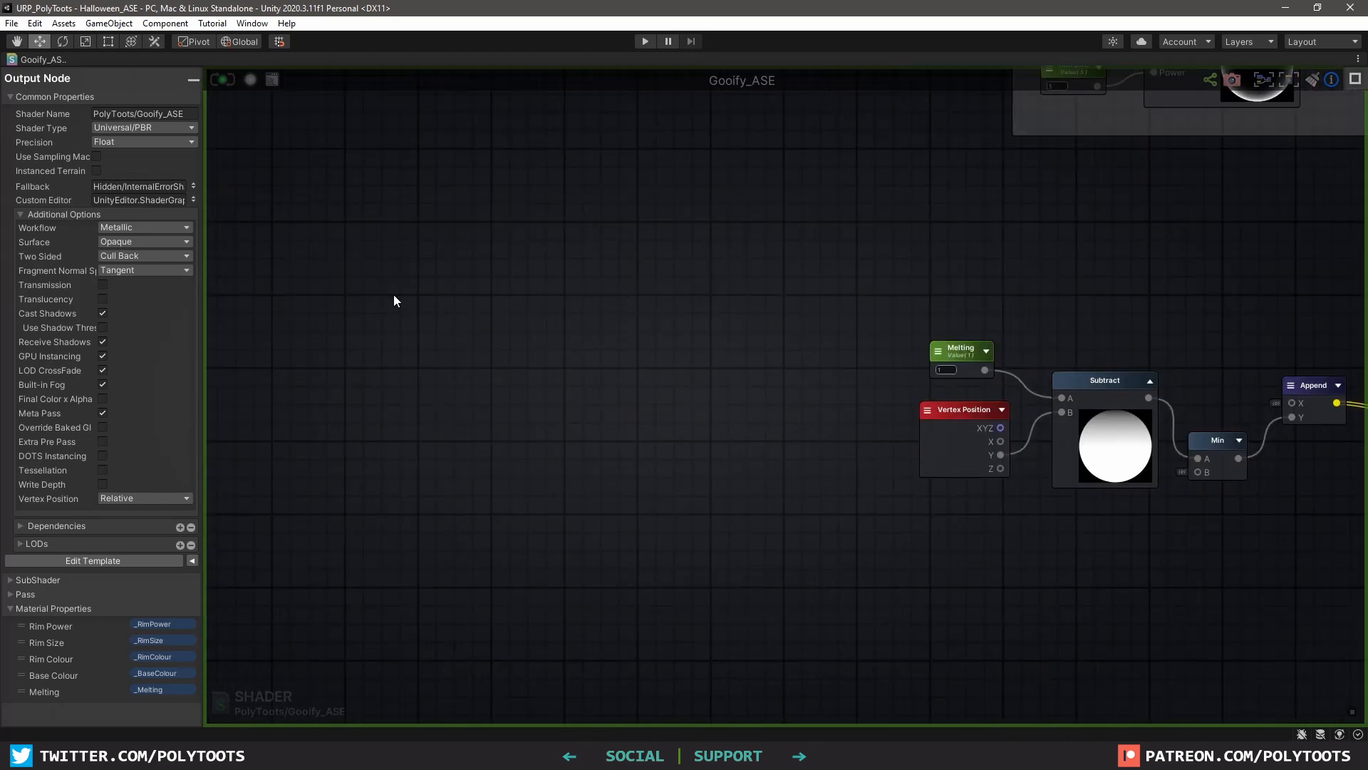
middle_click_drag(394, 296, 501, 292)
right_click(501, 291)
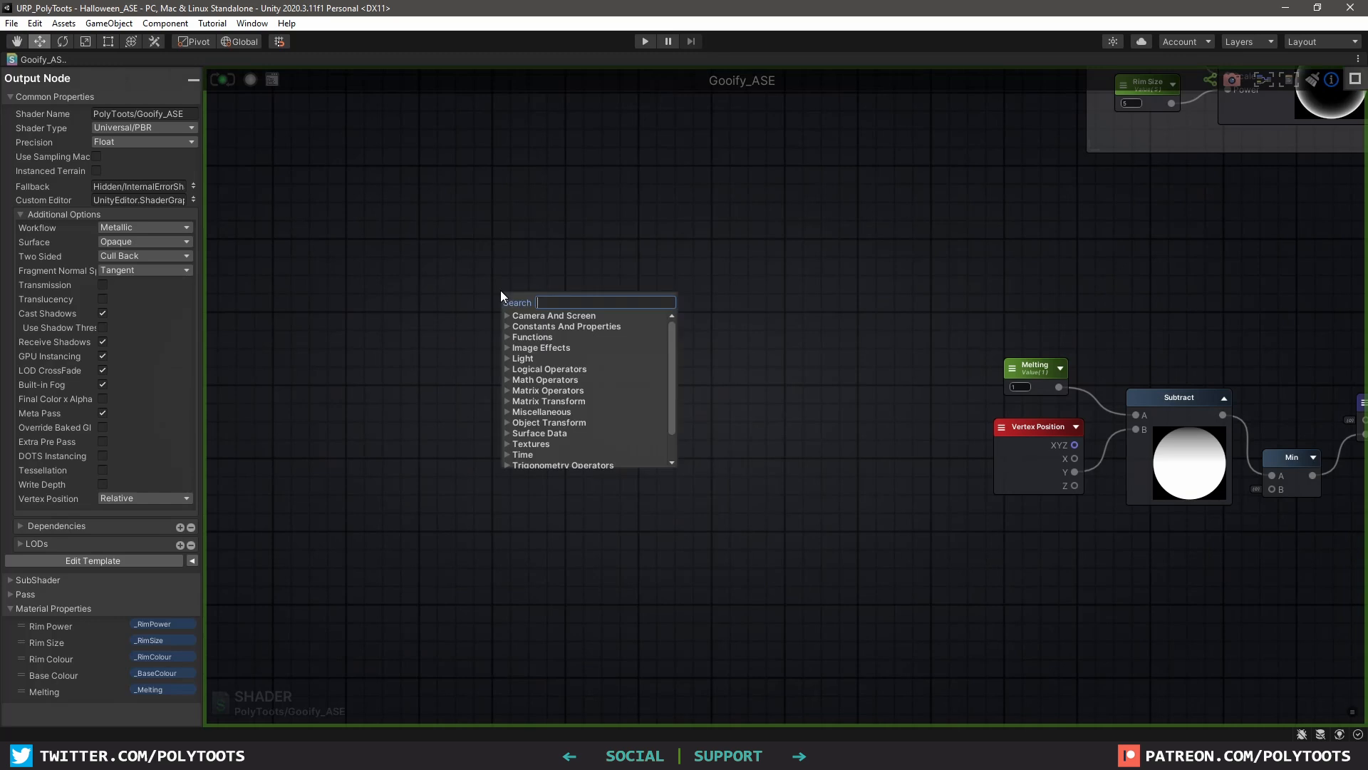
type("world pos")
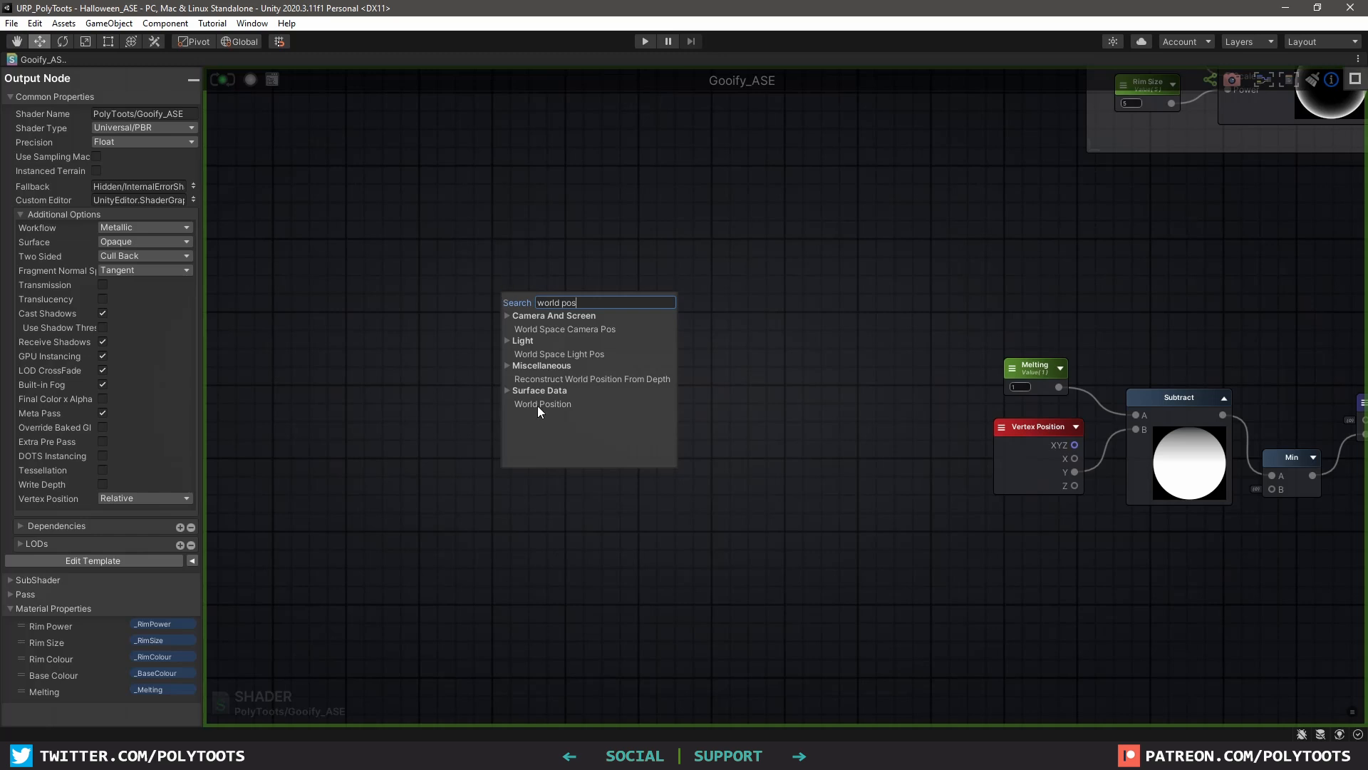
left_click(560, 404)
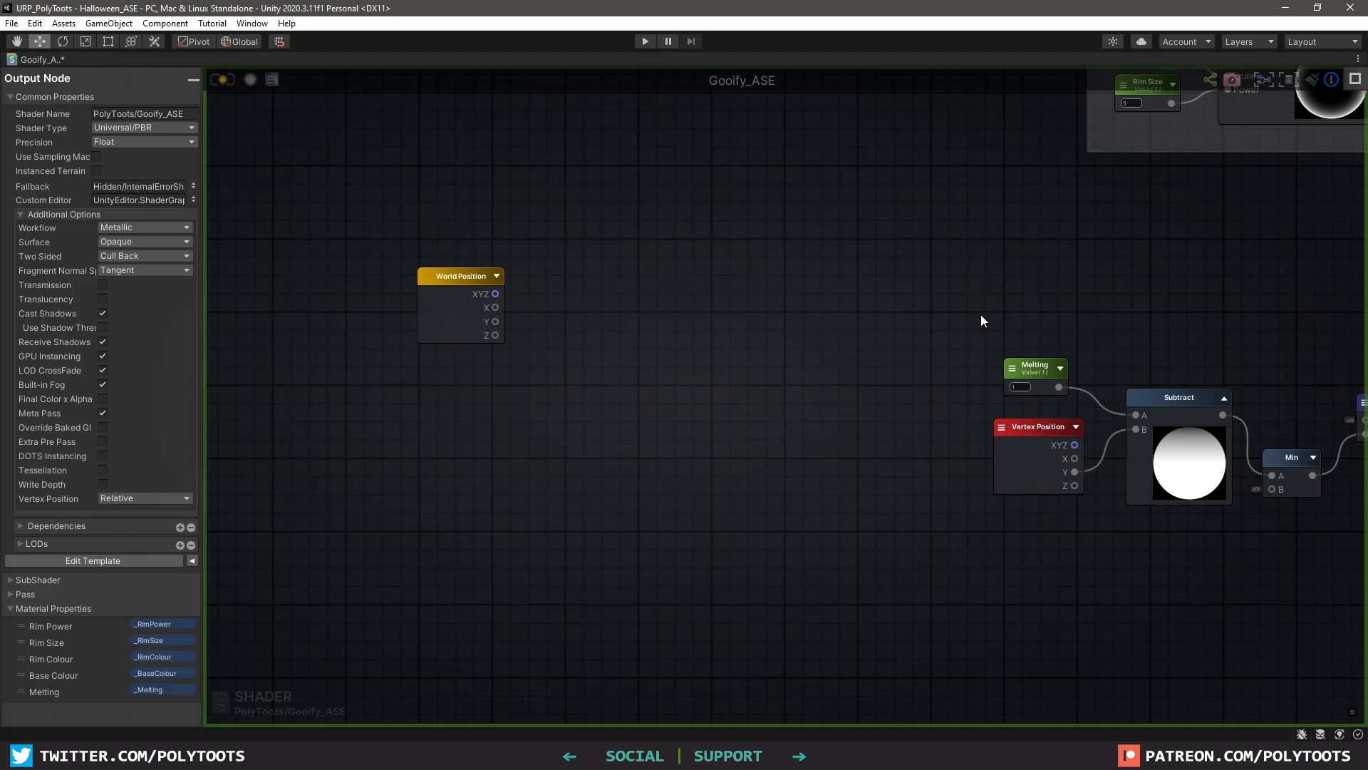
Add an Append node beside World Position and connect the X and Z outputs to its X and Y inputs
key("v")
left_click(562, 286)
left_click_drag(576, 302, 577, 286)
scroll(557, 302, "up", 2)
left_click_drag(481, 308, 567, 296)
left_click(579, 268)
left_click(588, 278)
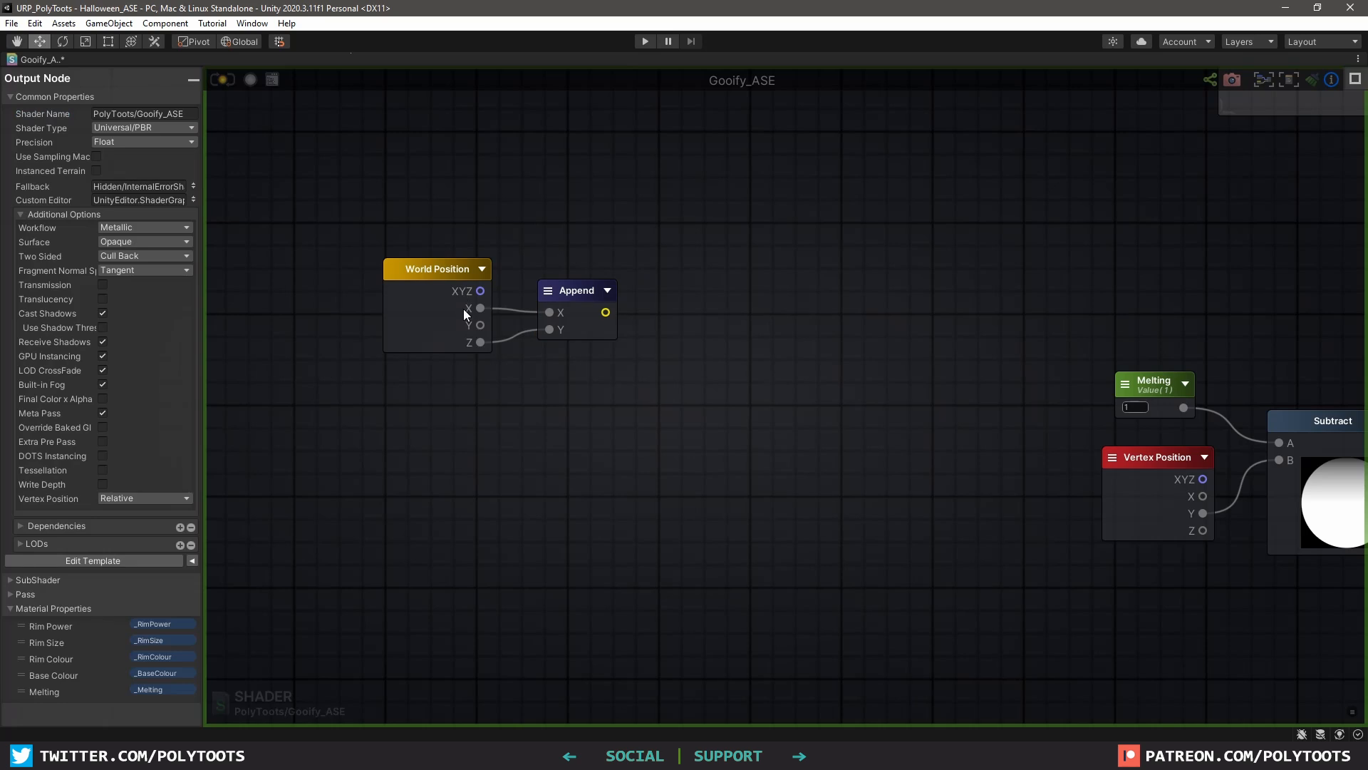
Restore the layout, frame the Monster in the scene and view its flattened top from a higher angle
key("shift+space")
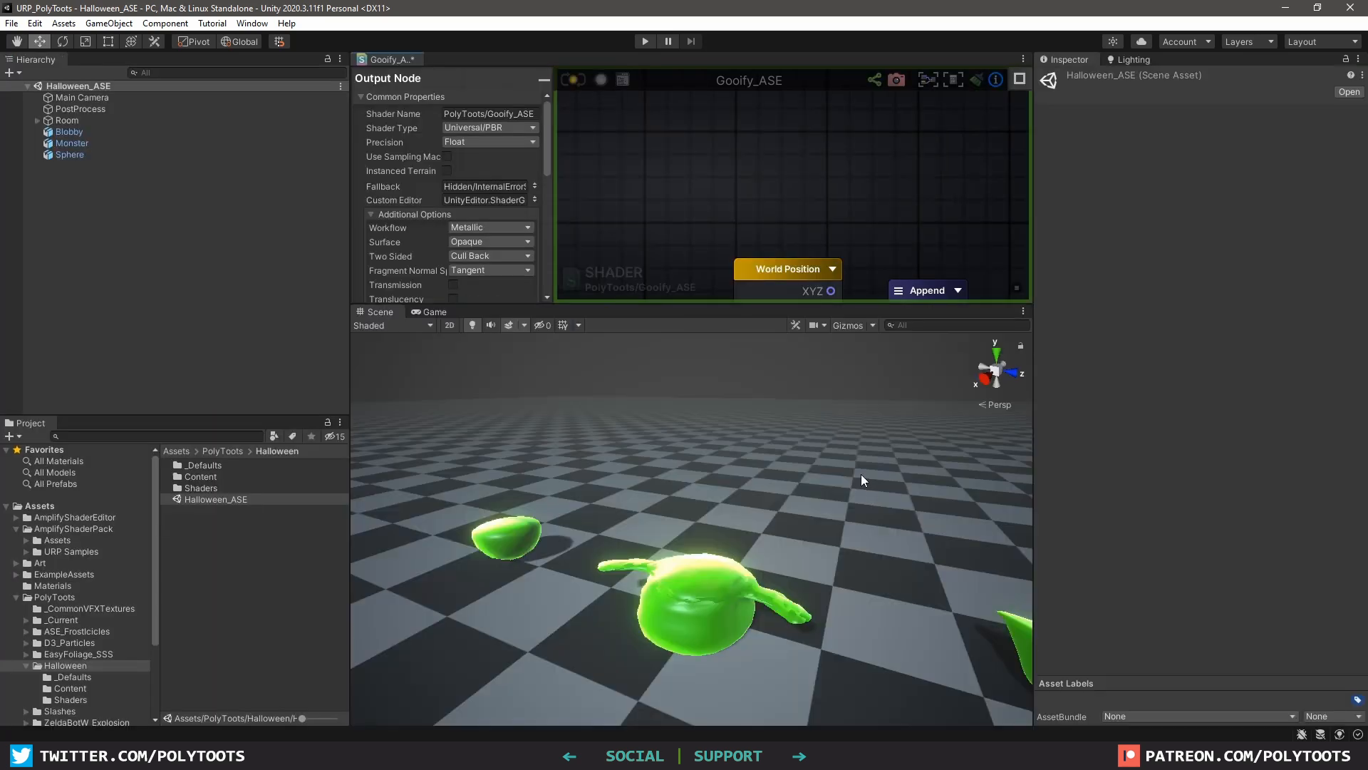
left_click(748, 596)
key("f")
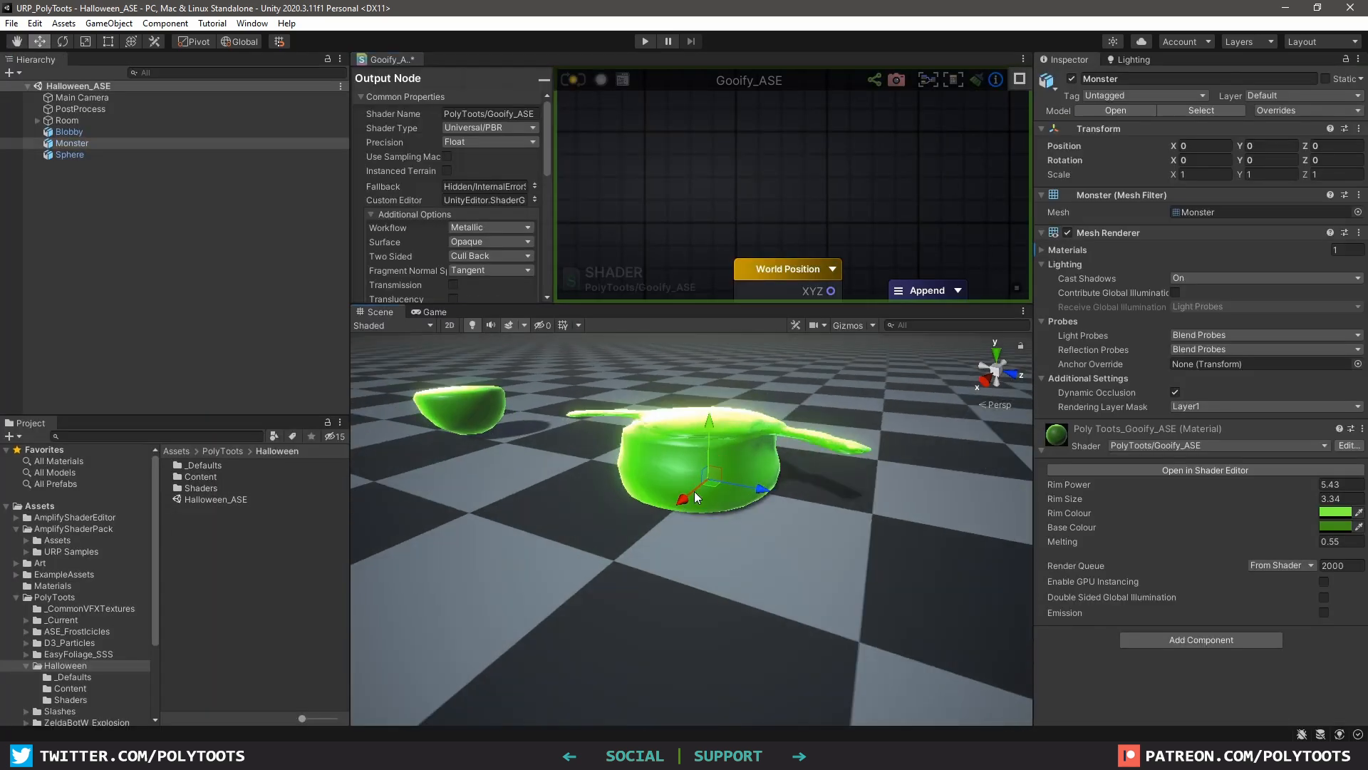
mouse_move(713, 485)
left_mouse_down("alt")
mouse_move(713, 520)
mouse_move(705, 502)
left_mouse_up("alt")
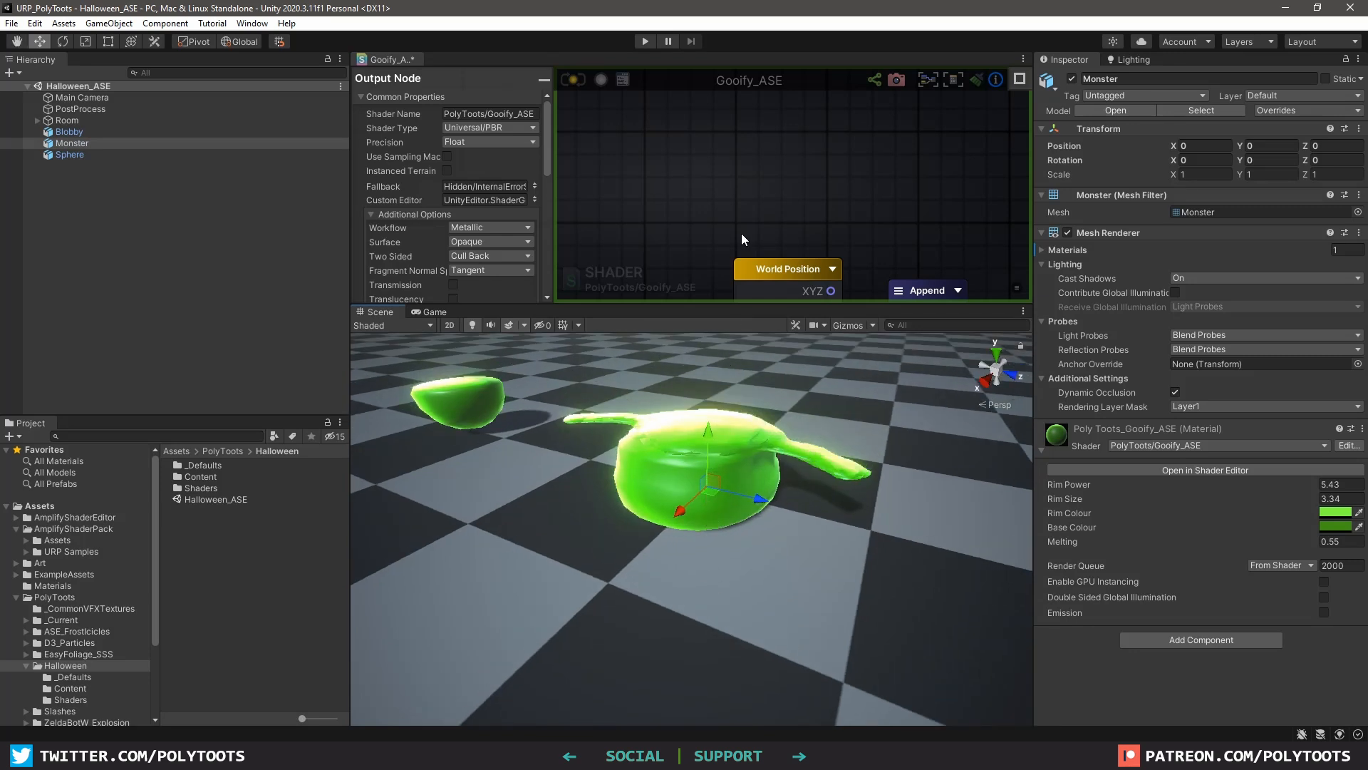
Multiply the Append output by a new float constant named Noise Scale in the maximised graph
middle_click_drag(921, 255, 788, 169)
scroll(785, 165, "down", 2)
key("shift+space")
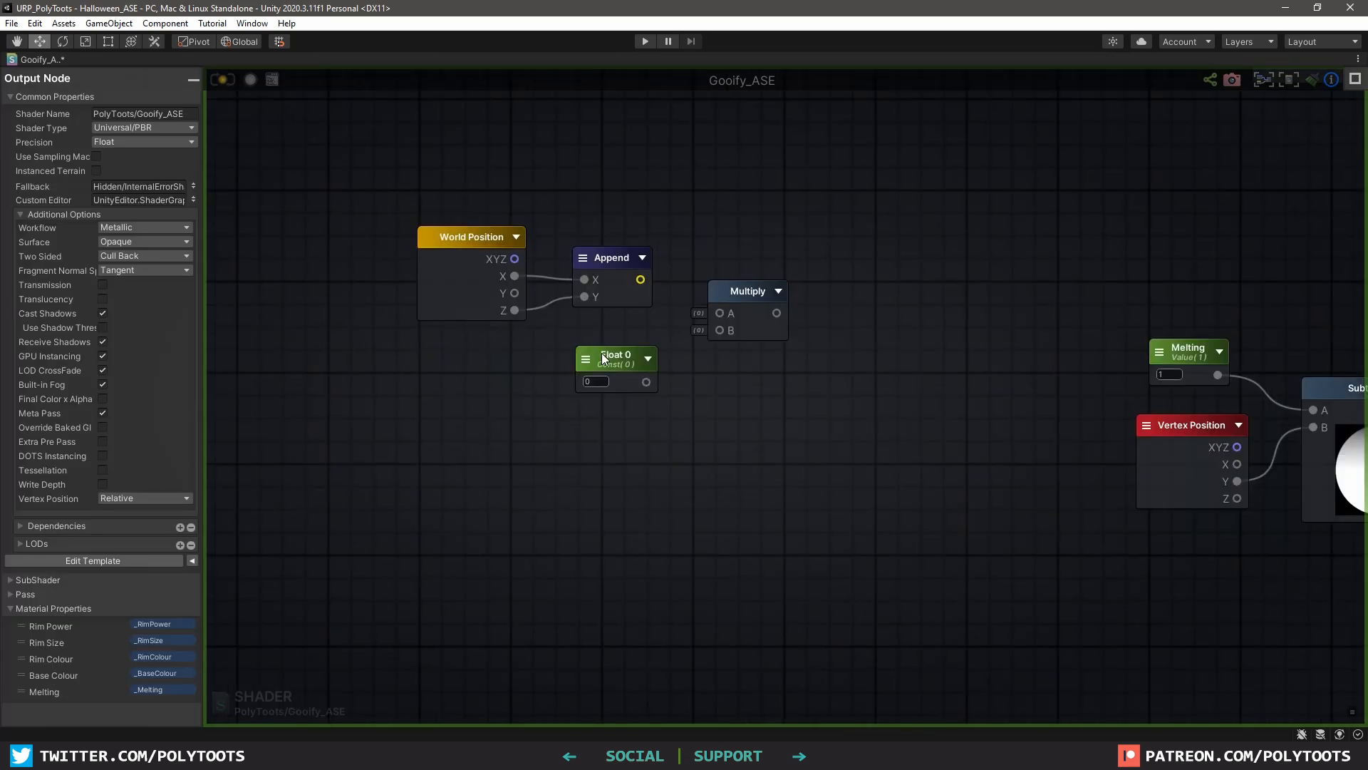
double_click(617, 355)
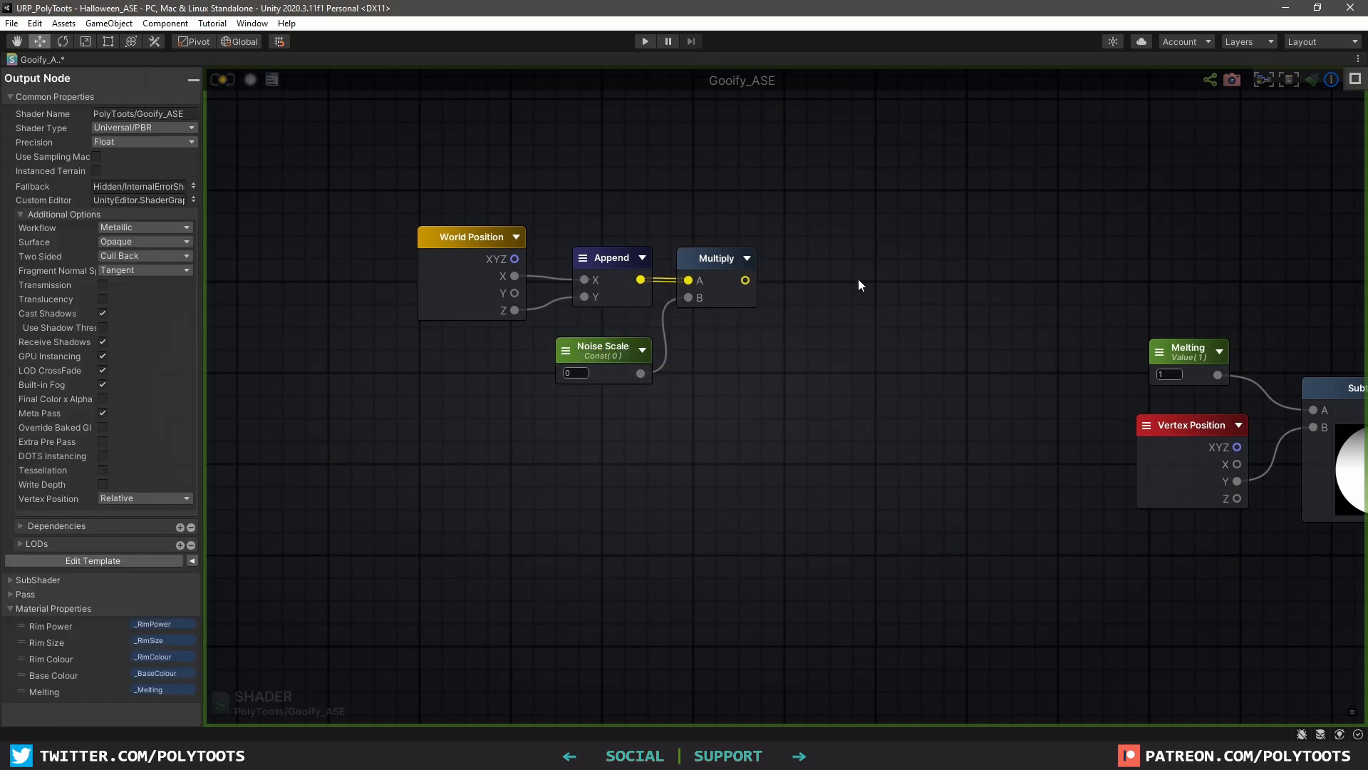
Add a Panner node with the Multiply output as its UV, and shift the whole World Position chain away from the Melting nodes
right_click(858, 280)
type("pann")
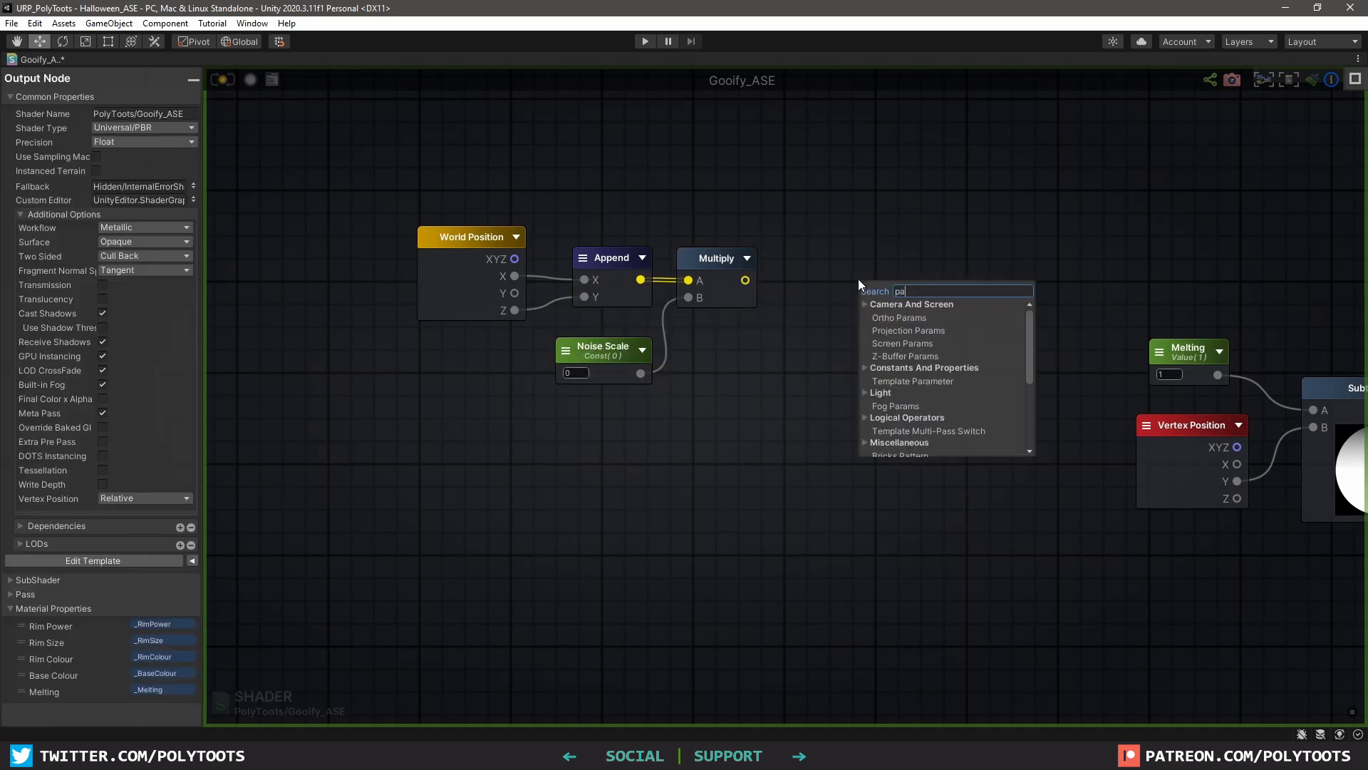
key("Return")
left_click_drag(746, 280, 831, 289)
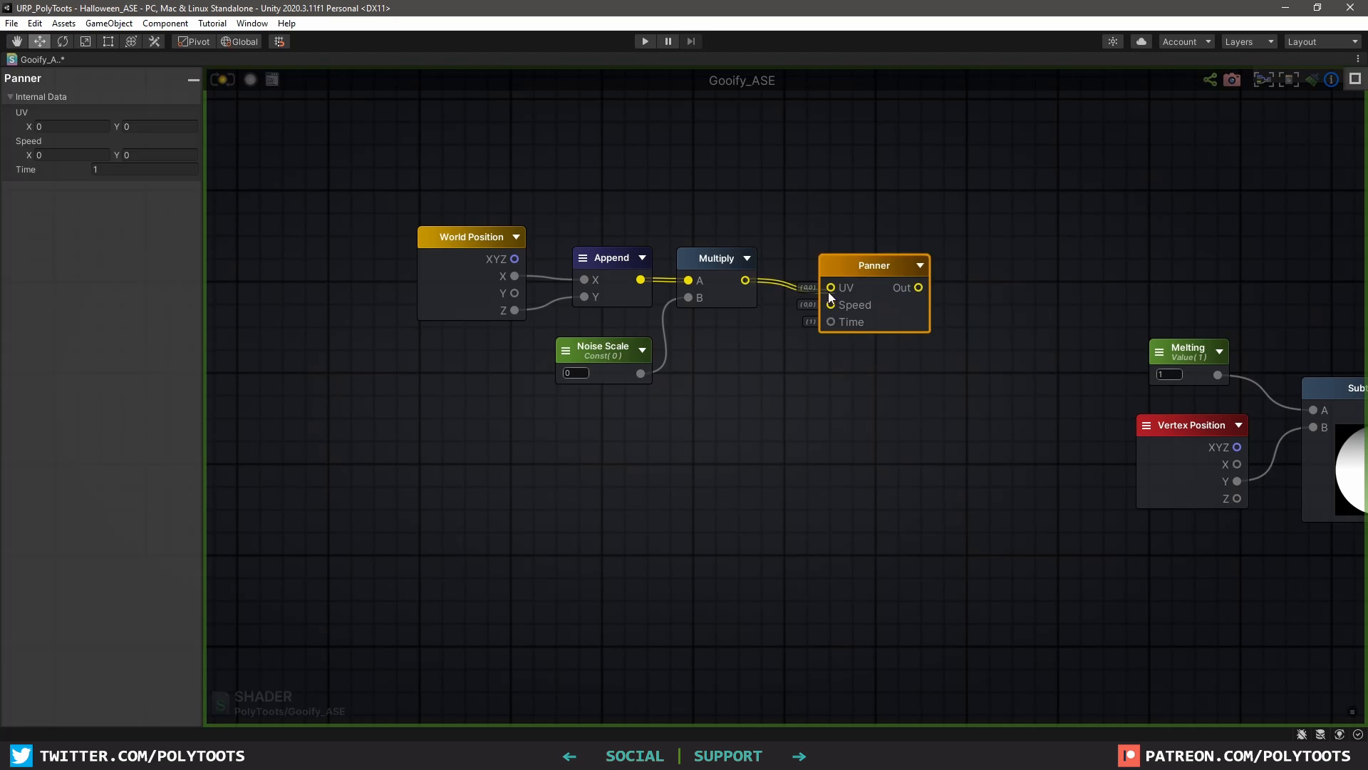
left_click_drag(399, 201, 884, 399)
left_click_drag(890, 271, 733, 241)
left_click(768, 247)
left_click(859, 280)
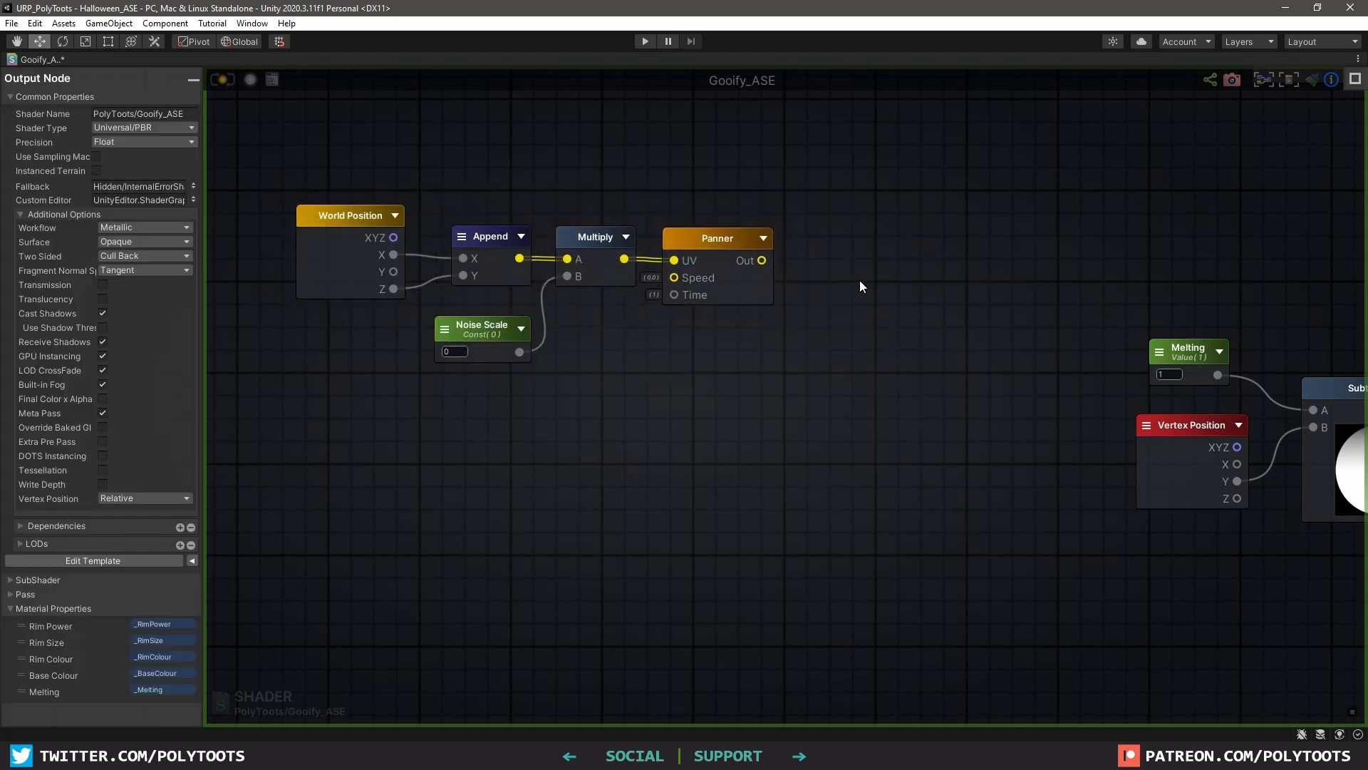
Add a Noise Generator node and connect the Panner output to its UV input
right_click(819, 257)
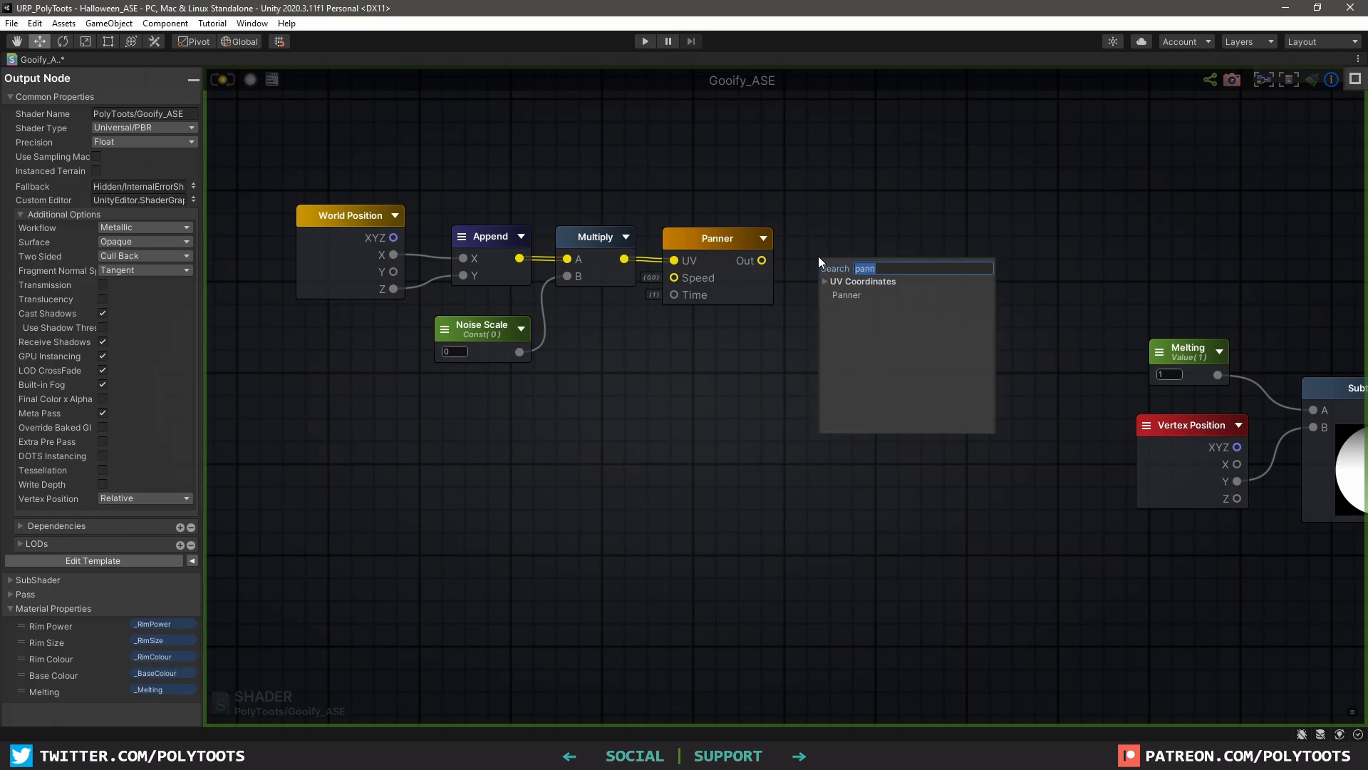
type("noise")
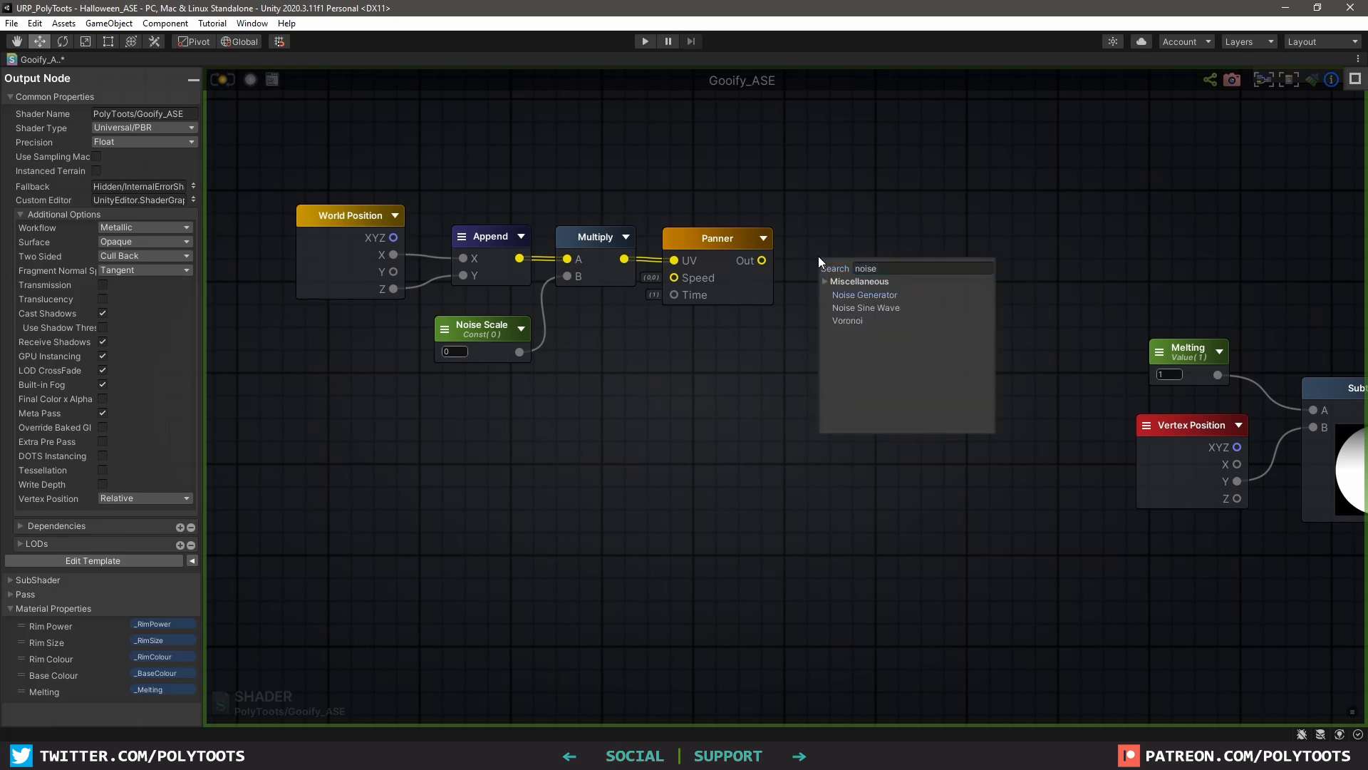
key("Return")
left_click_drag(762, 260, 874, 243)
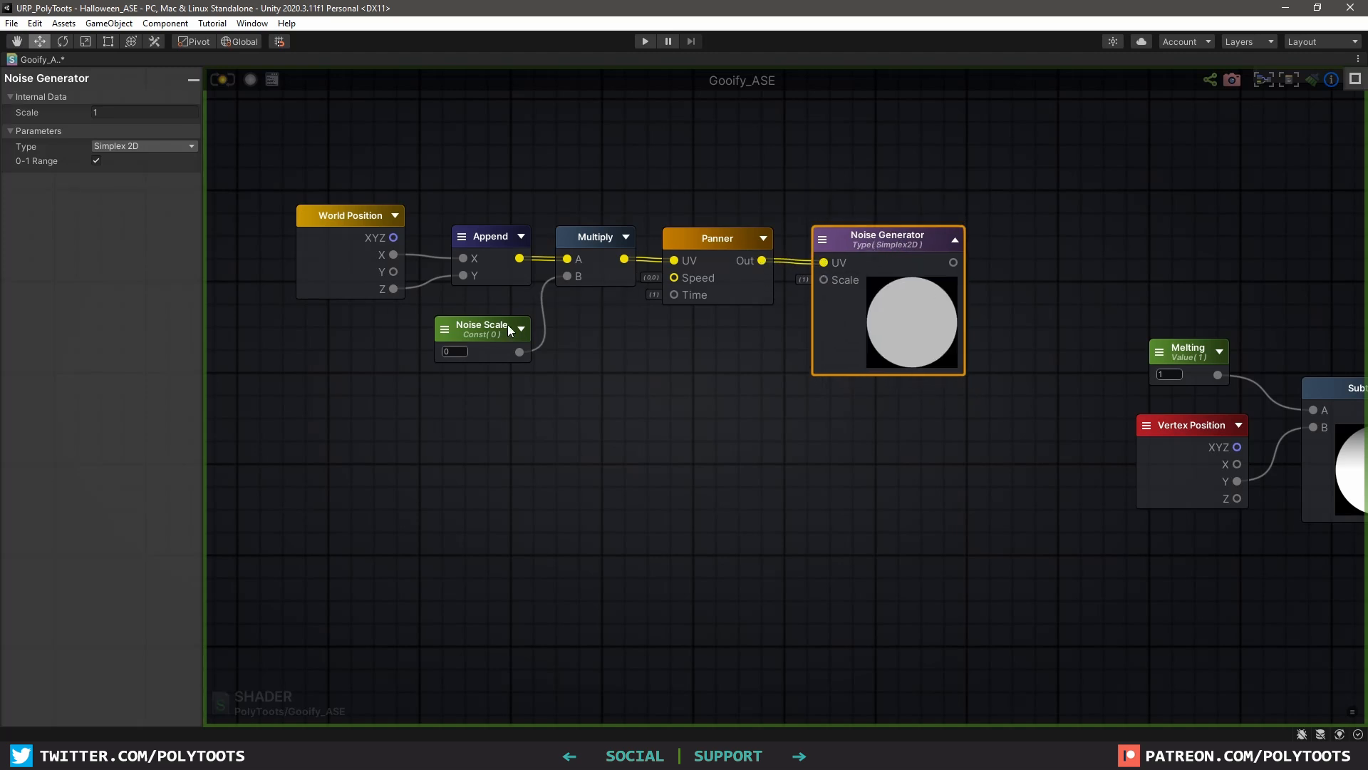
Set the Noise Scale constant to 1
left_click(460, 352)
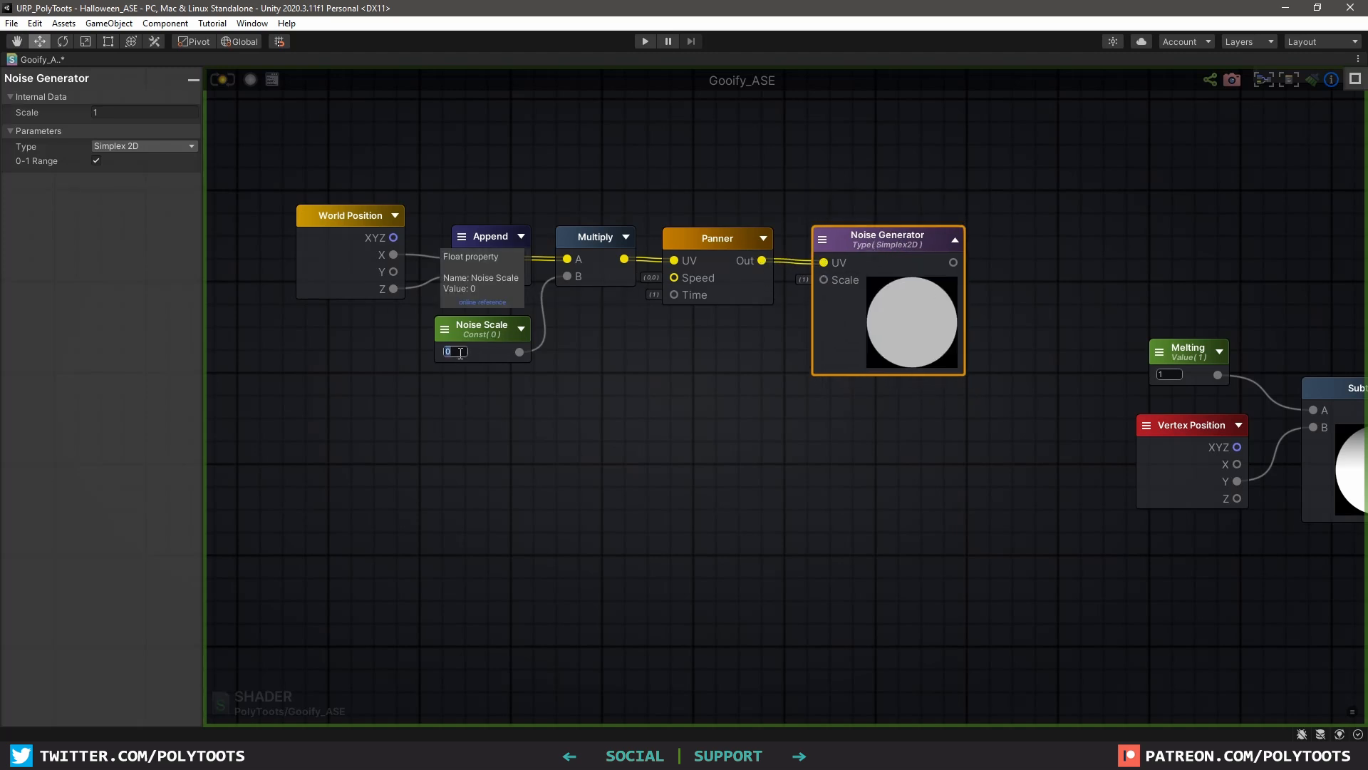
type("1")
key("Tab")
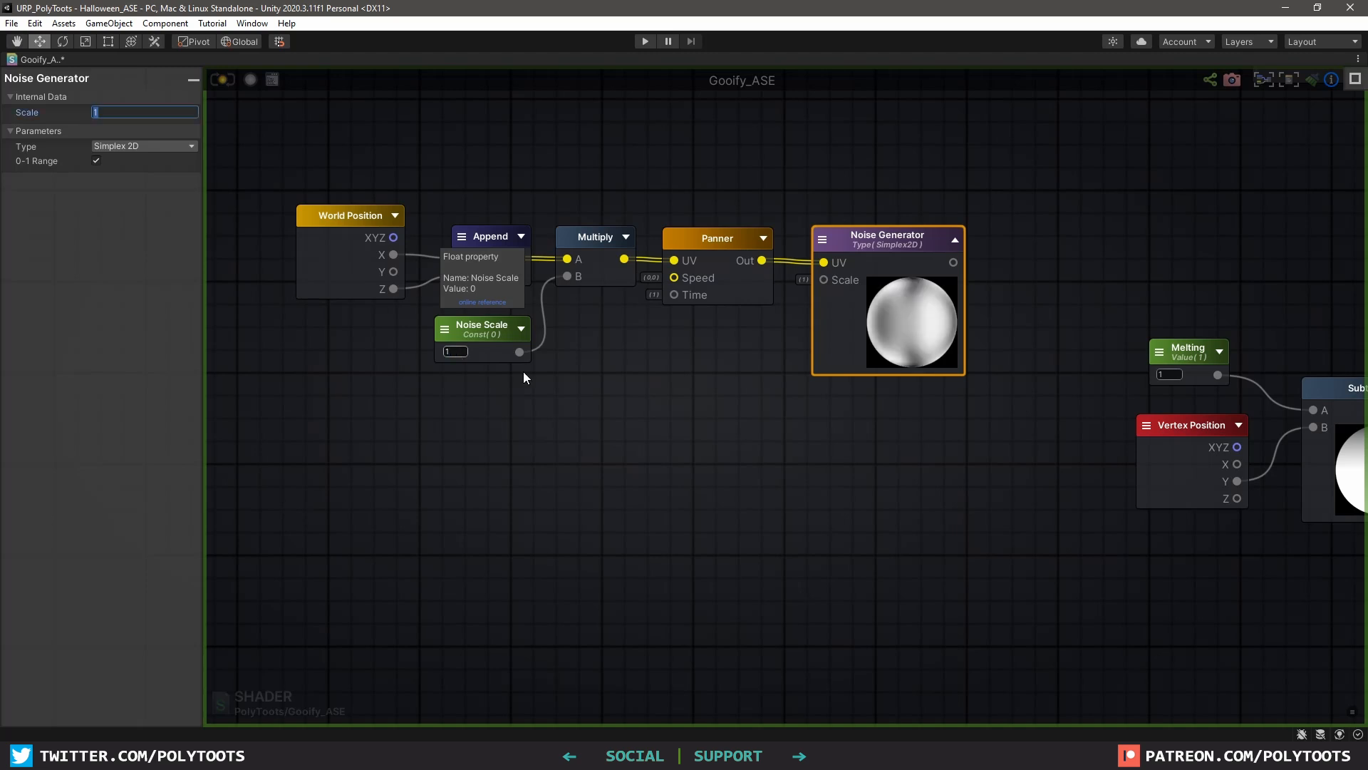
Set the Panner's speed to 1 in both X and Y
left_click(670, 296)
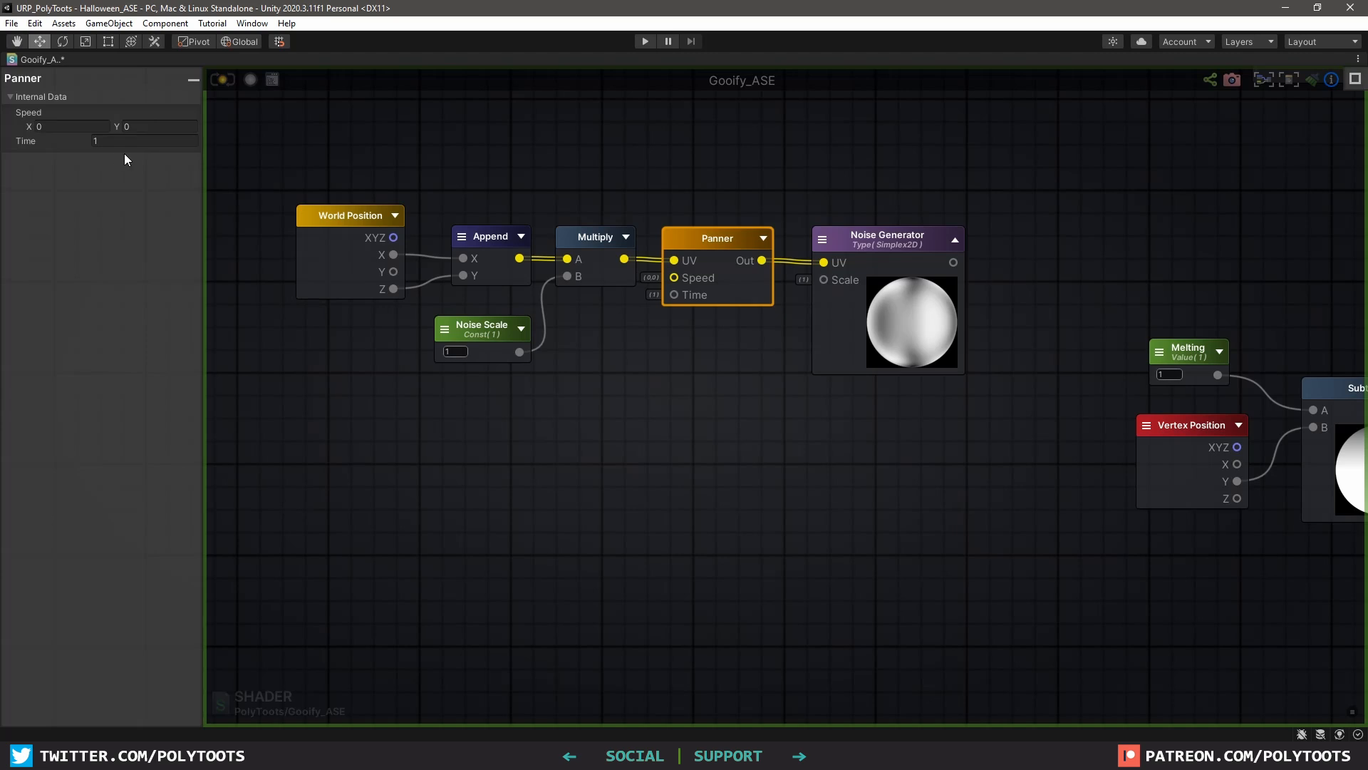
left_click(79, 126)
type("1")
key("Tab")
type("1")
key("Tab")
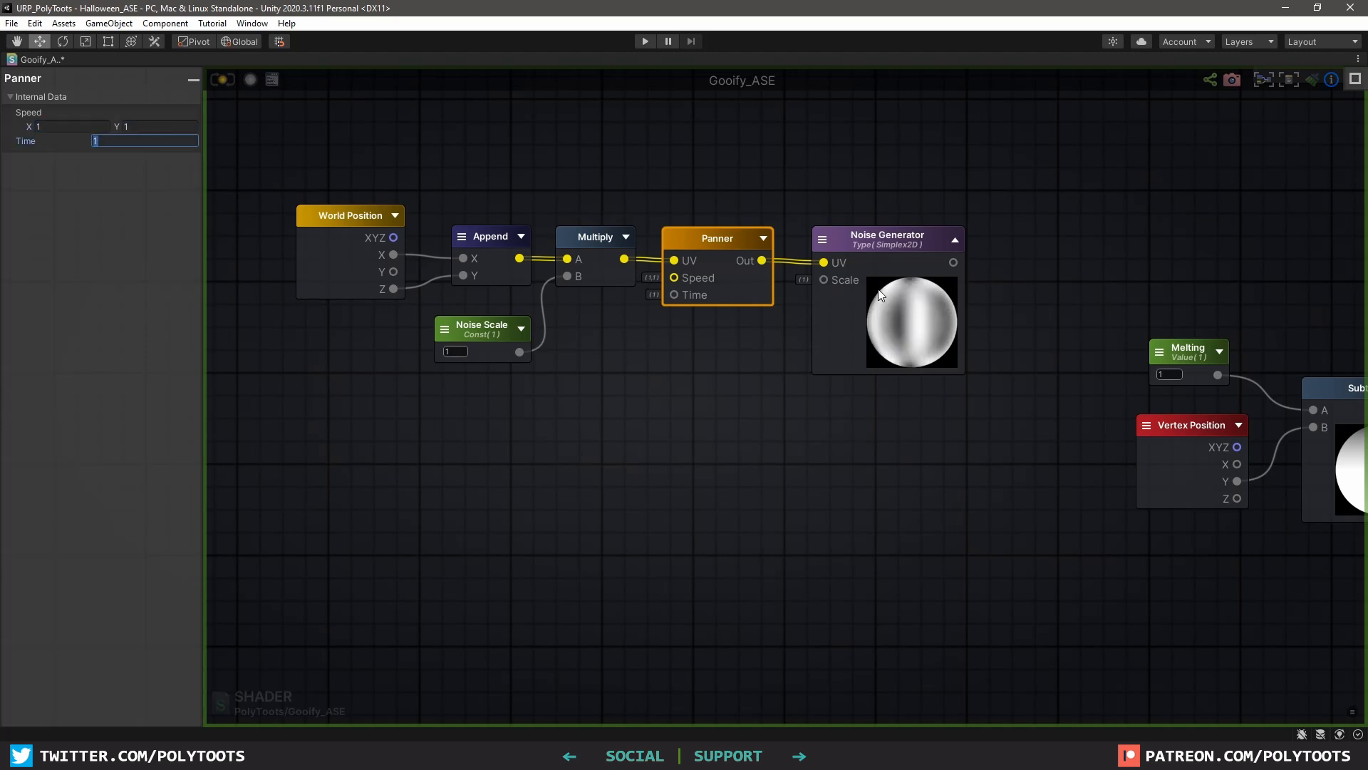
Combine the Noise Generator output and Melting in an Add node, feed the sum into Subtract's A input, and save the shader
middle_click_drag(955, 298, 874, 319)
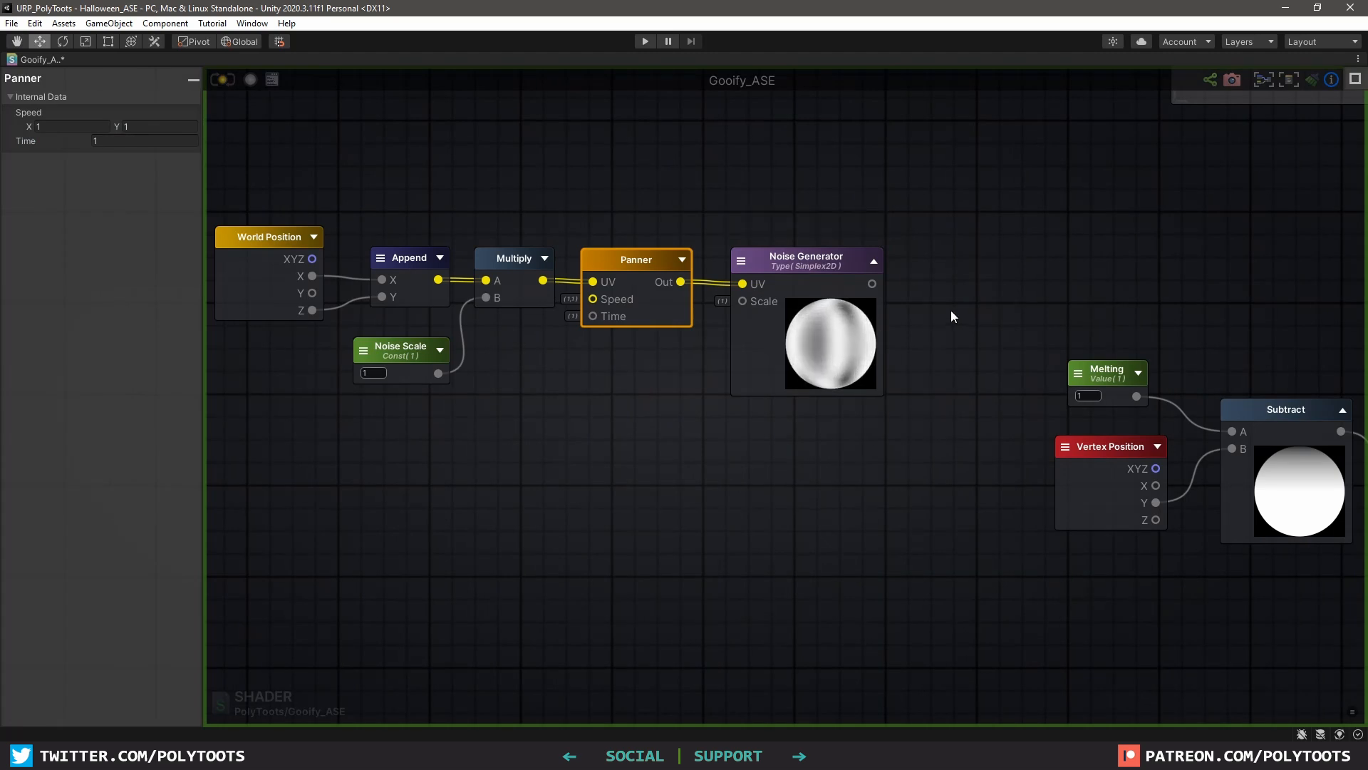
middle_click_drag(1180, 289, 881, 298)
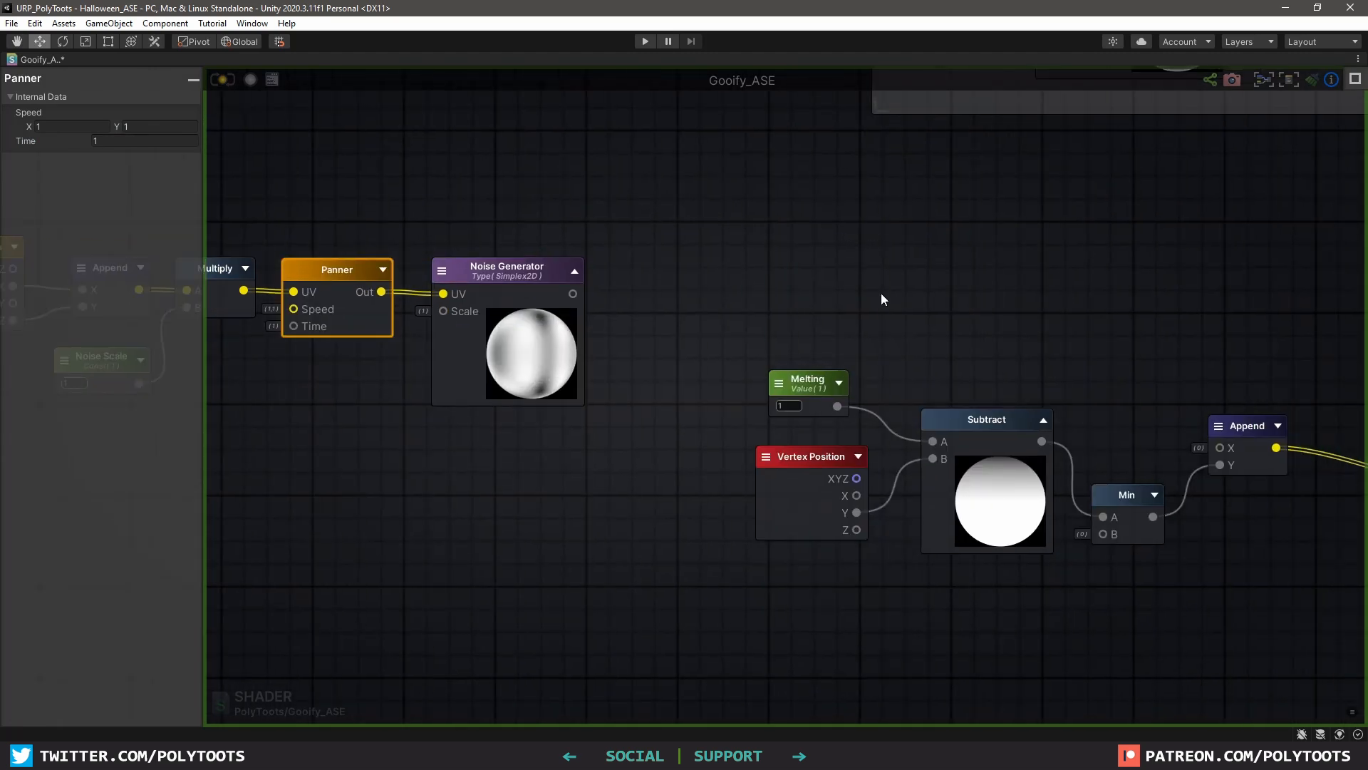
left_click(846, 243)
left_click_drag(572, 294, 857, 274)
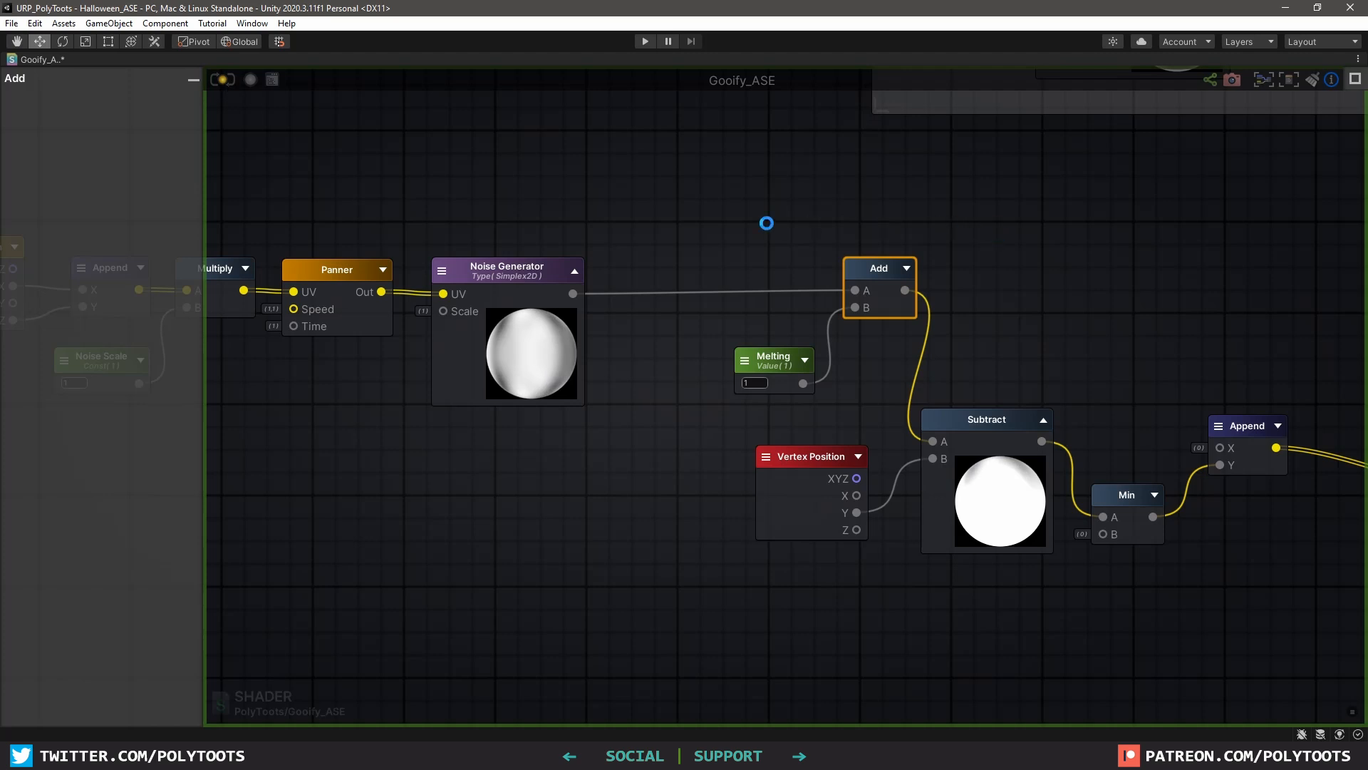
Restore the layout, view the animated Monster from the front and set its material's Melting to 0.83
key("shift+space")
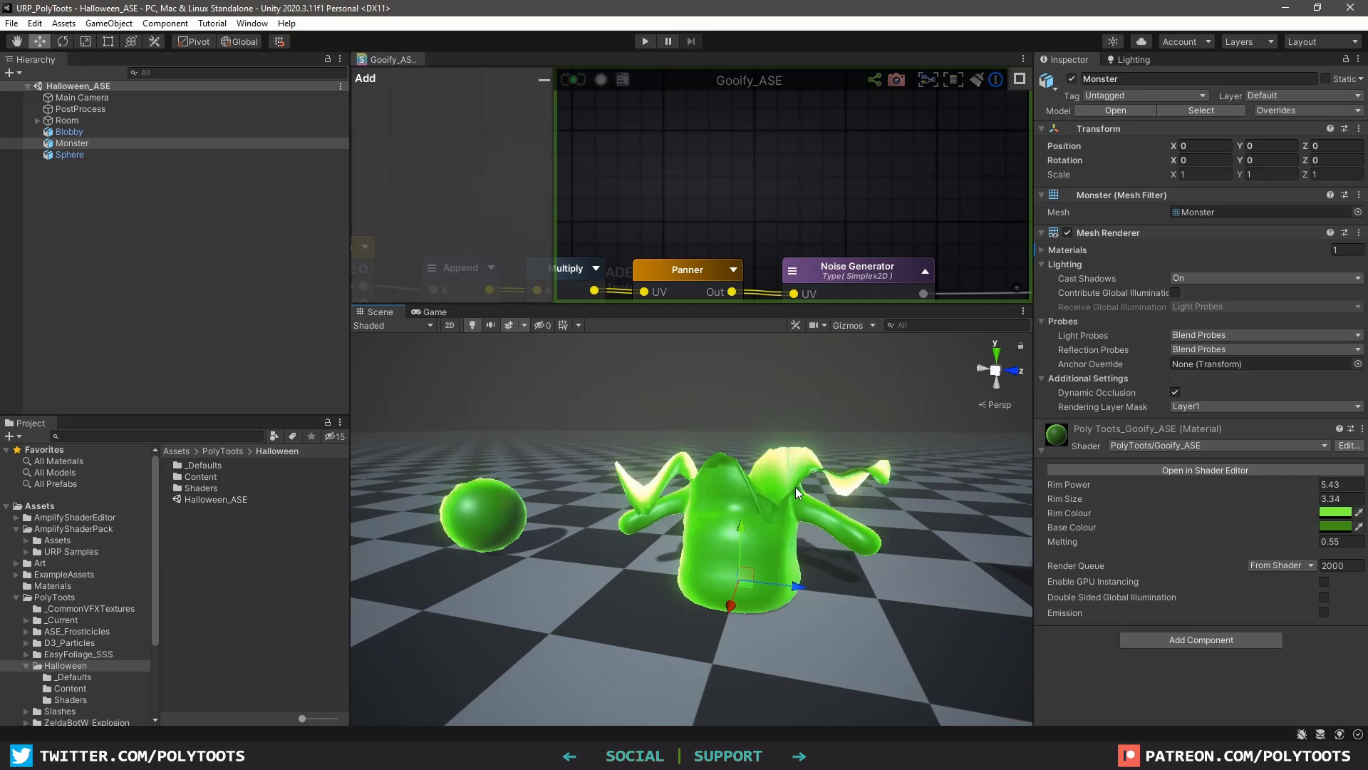
left_click_drag(829, 456, 871, 507, "alt")
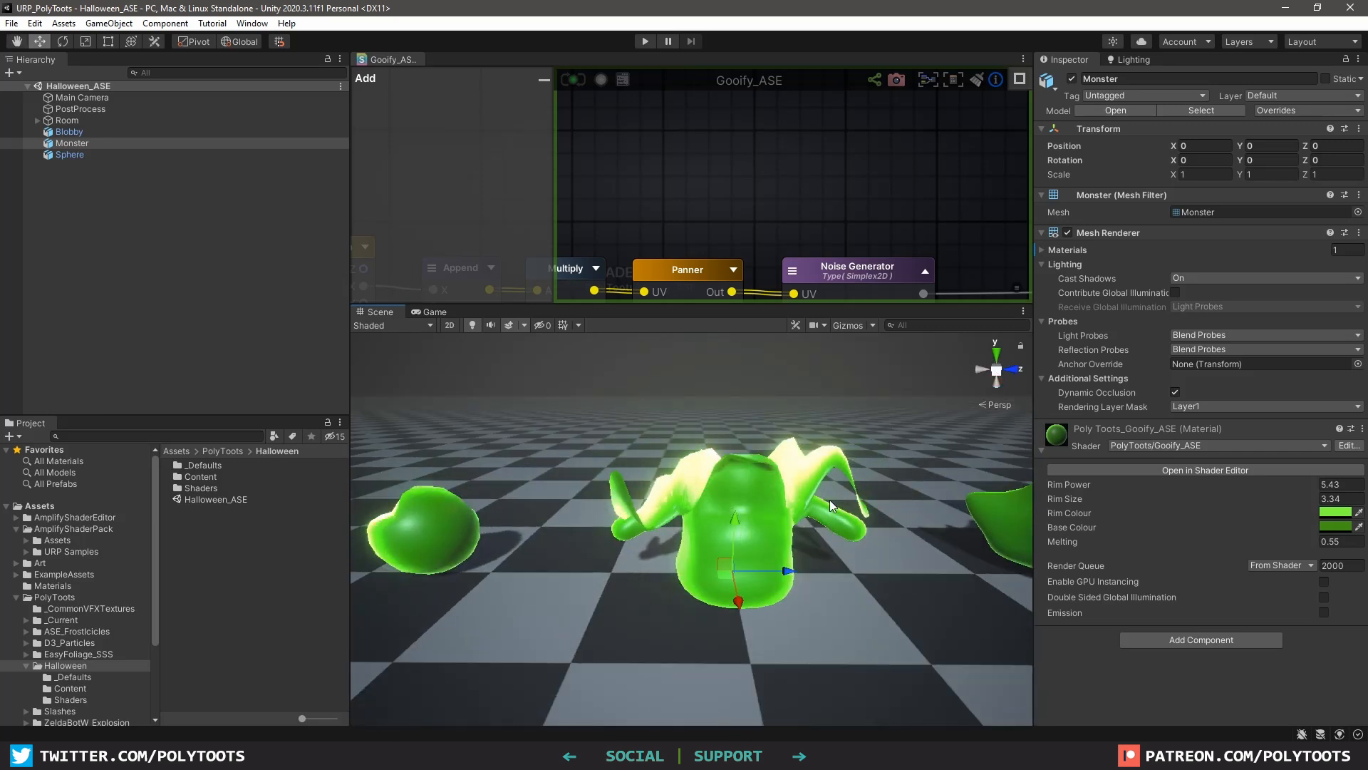
mouse_move(1287, 543)
left_mouse_down("alt")
mouse_move(1332, 543)
mouse_move(27, 542)
mouse_move(1309, 540)
mouse_move(1283, 544)
left_mouse_up("alt")
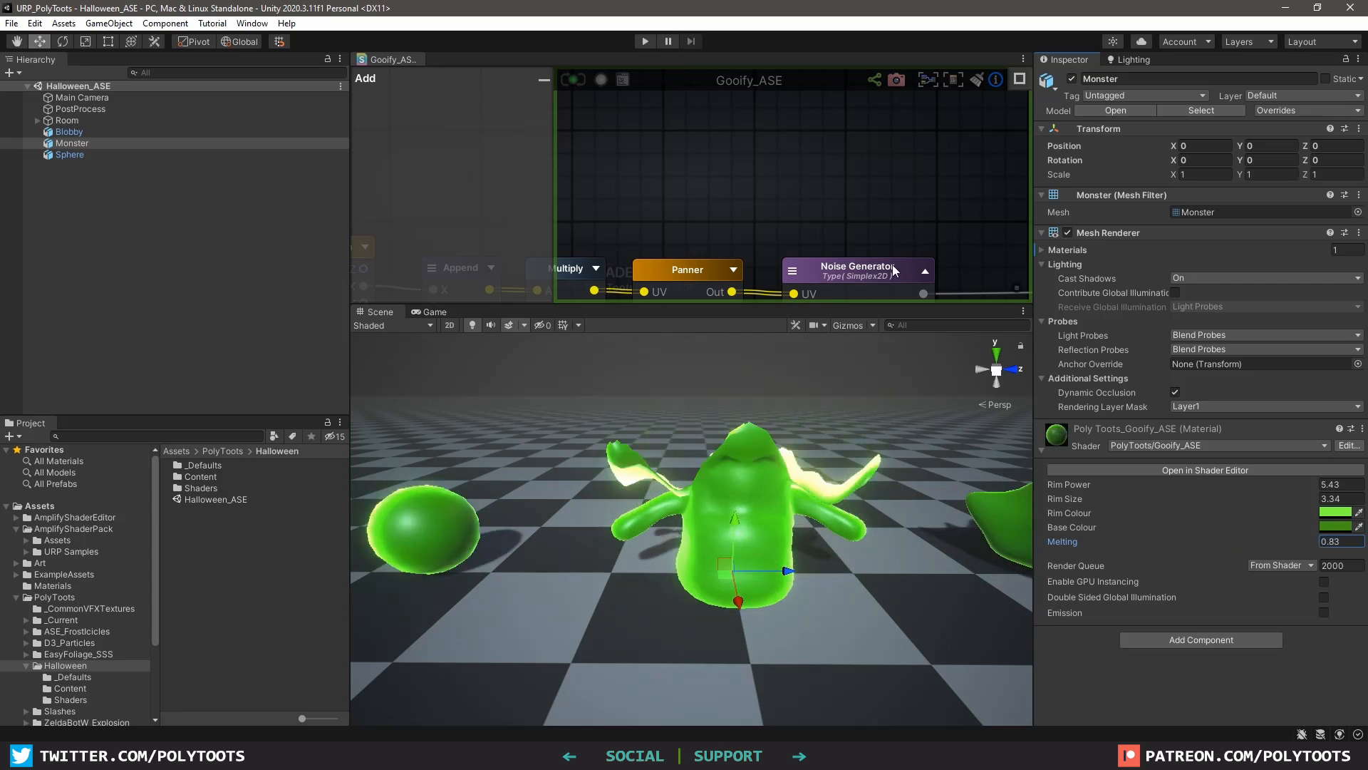
Collapse the Noise Generator and Subtract previews, look over the noise chain in the maximised graph, and restore the layout
middle_click_drag(799, 224, 667, 192)
scroll(841, 178, "down", 3)
scroll(849, 207, "down", 1)
left_click(747, 219)
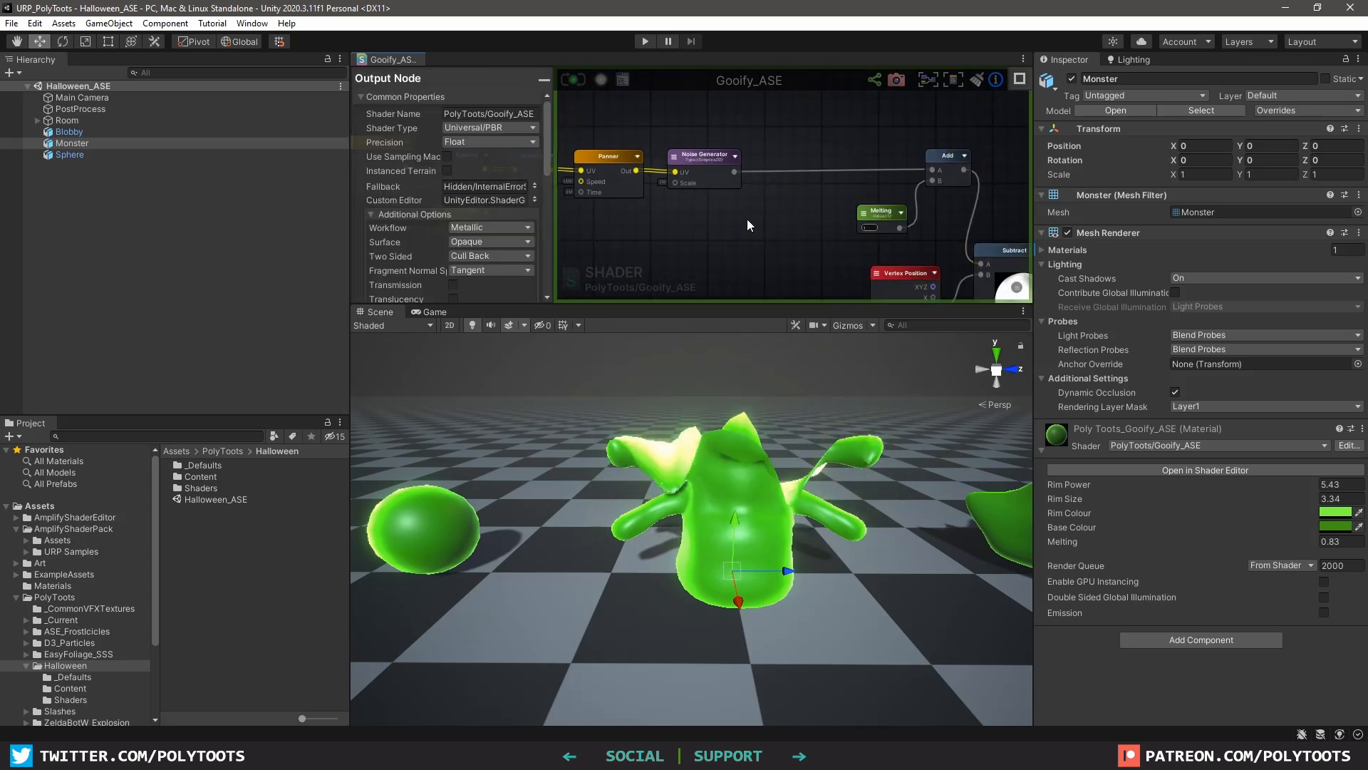
key("shift+space")
middle_click_drag(651, 241, 735, 251)
left_click(784, 259)
middle_click_drag(475, 234, 782, 285)
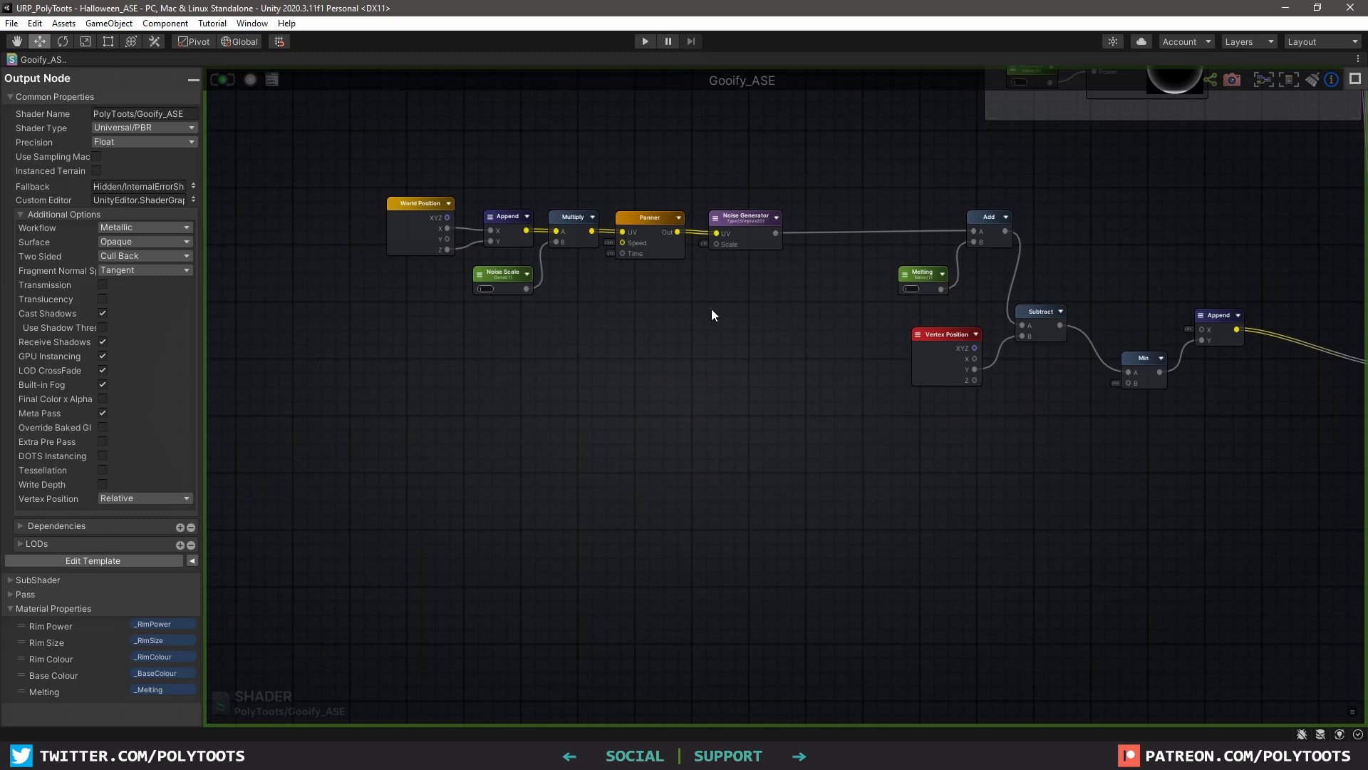
key("shift+space")
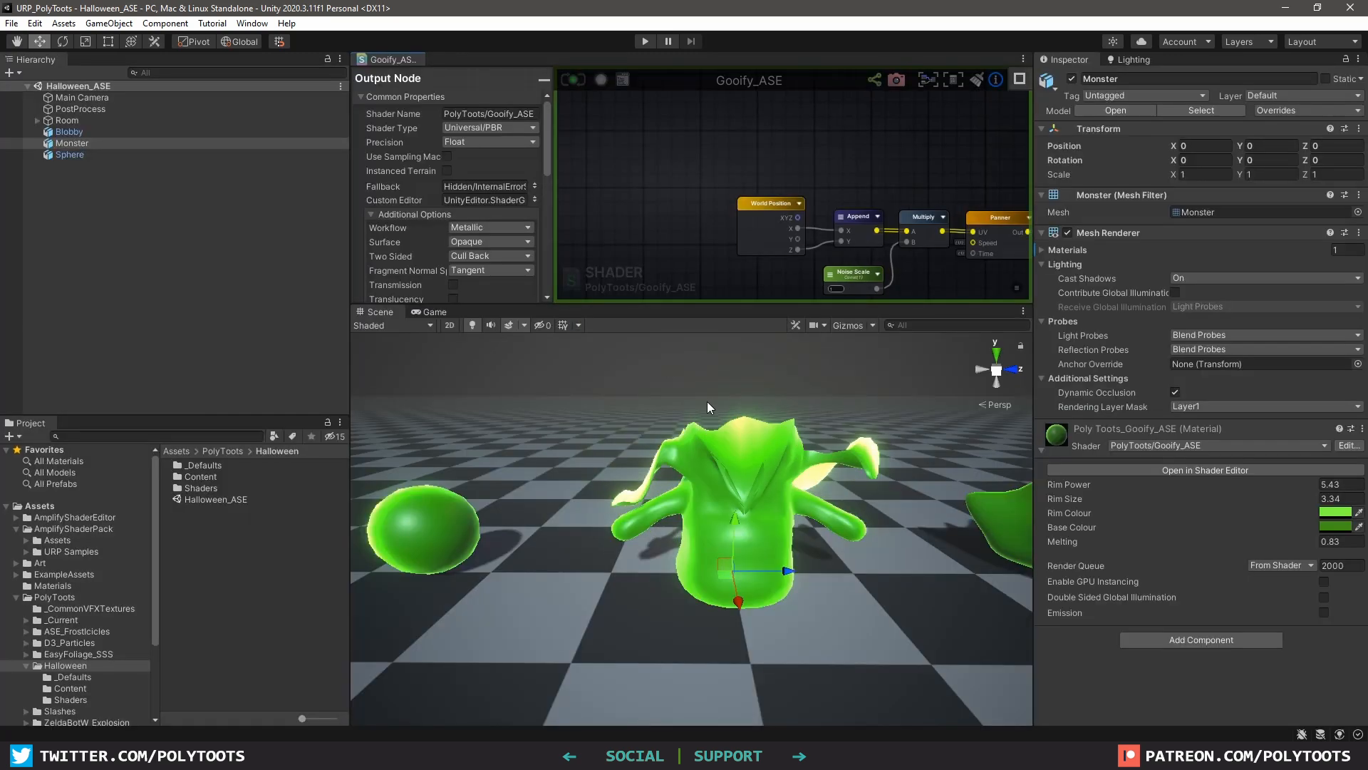
Try lower Melting values on the Monster's material, then maximise the shader graph
left_click(1314, 542)
mouse_move(1314, 539)
left_mouse_down()
mouse_move(1364, 541)
mouse_move(1246, 547)
mouse_move(1301, 539)
left_mouse_up()
key("shift+space")
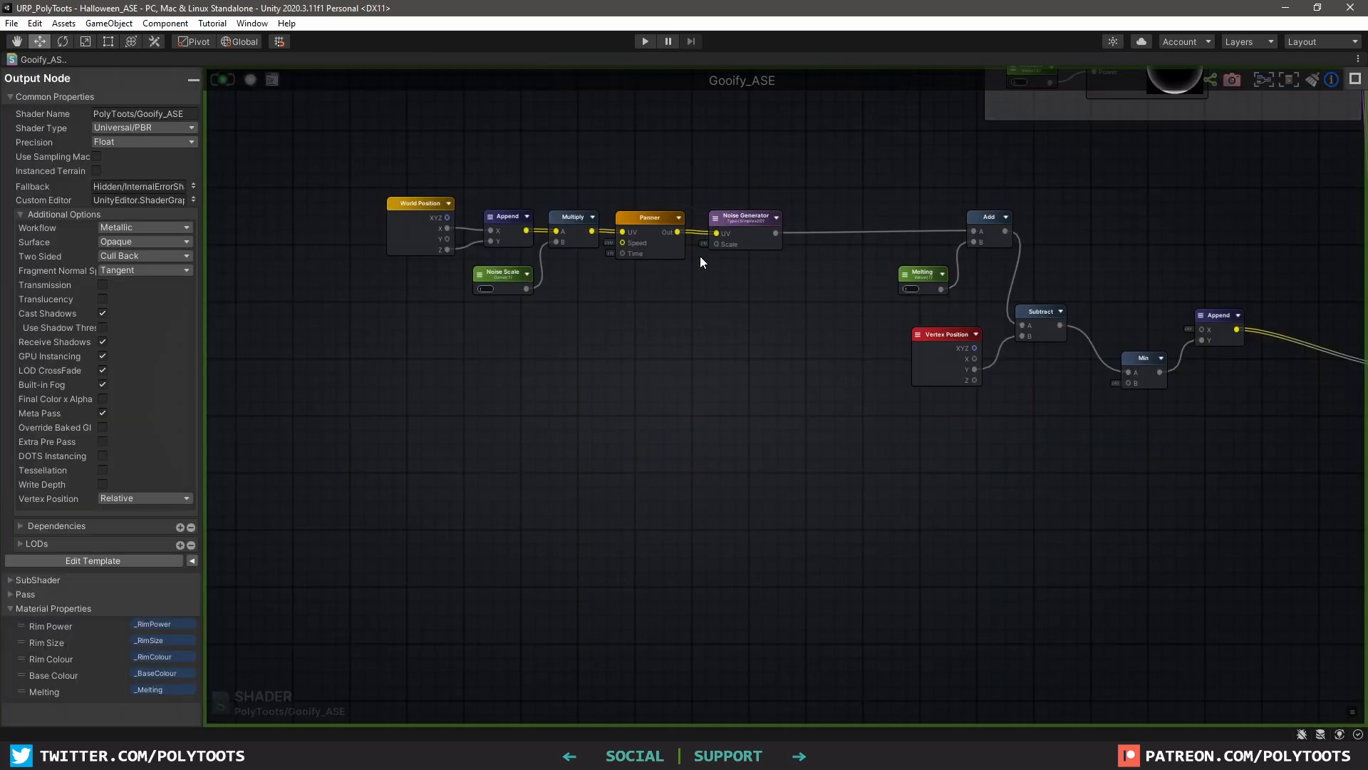
Insert a Multiply node with B set to 0.2 between the Noise Generator and Add, and realign the noise chain
scroll(750, 258, "down", 3)
scroll(798, 285, "up", 5)
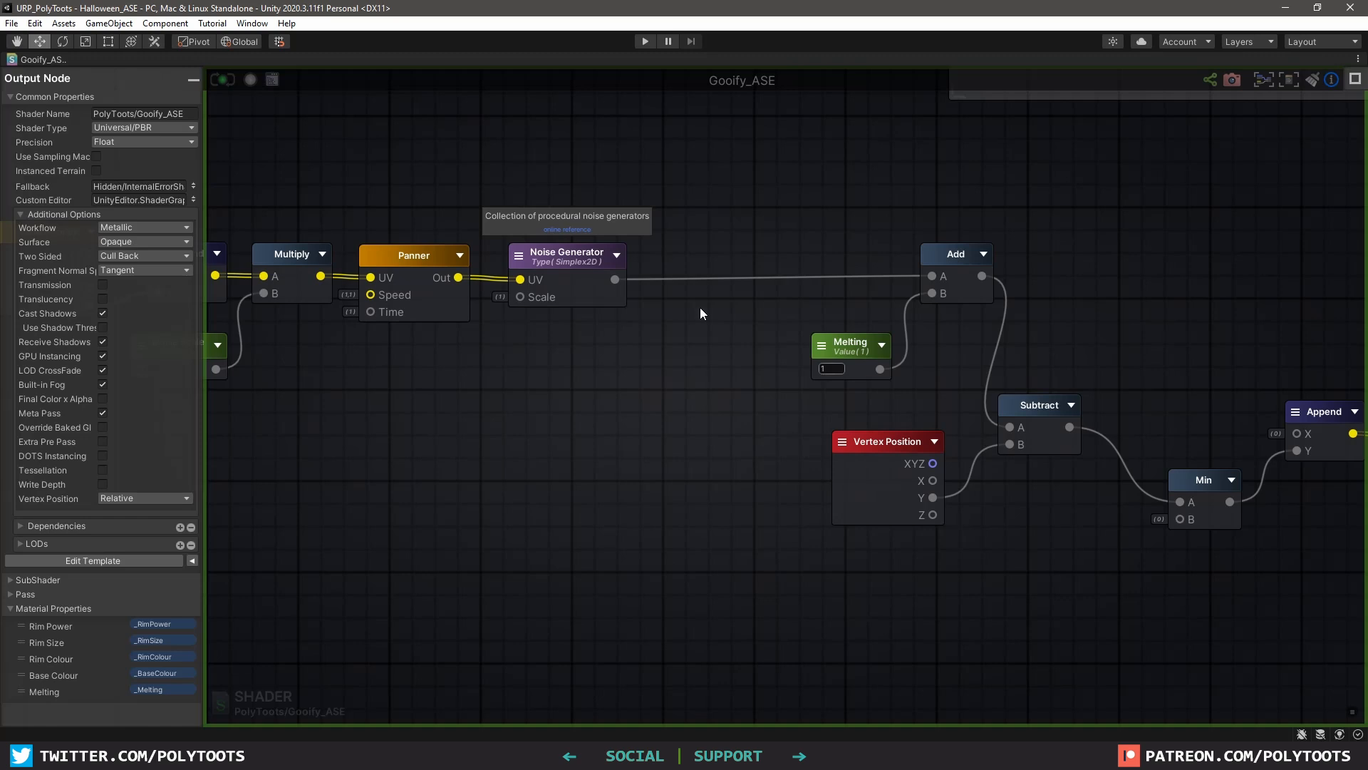
key("m")
left_click(738, 313)
left_click_drag(743, 324, 697, 267)
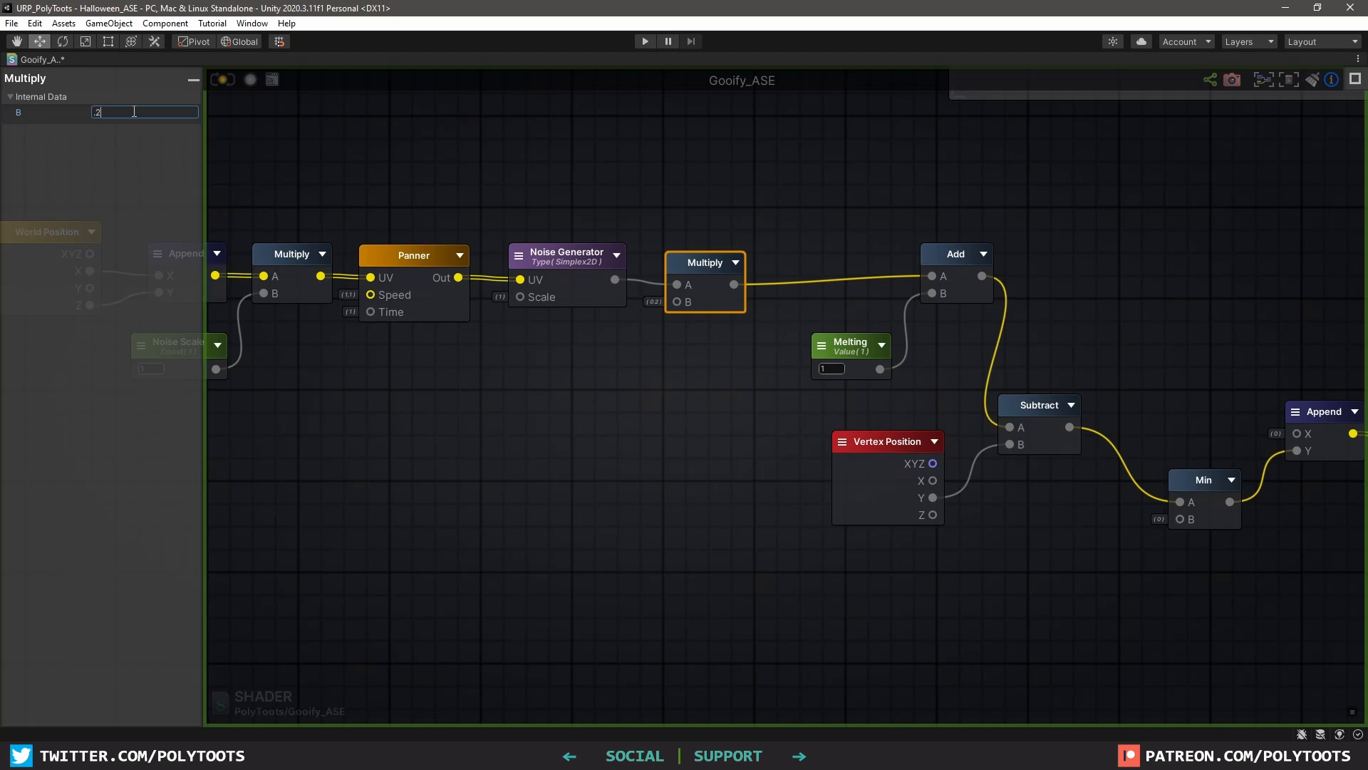
scroll(452, 314, "down", 2)
left_click_drag(268, 189, 825, 394)
left_click_drag(808, 278, 803, 271)
left_click(786, 327)
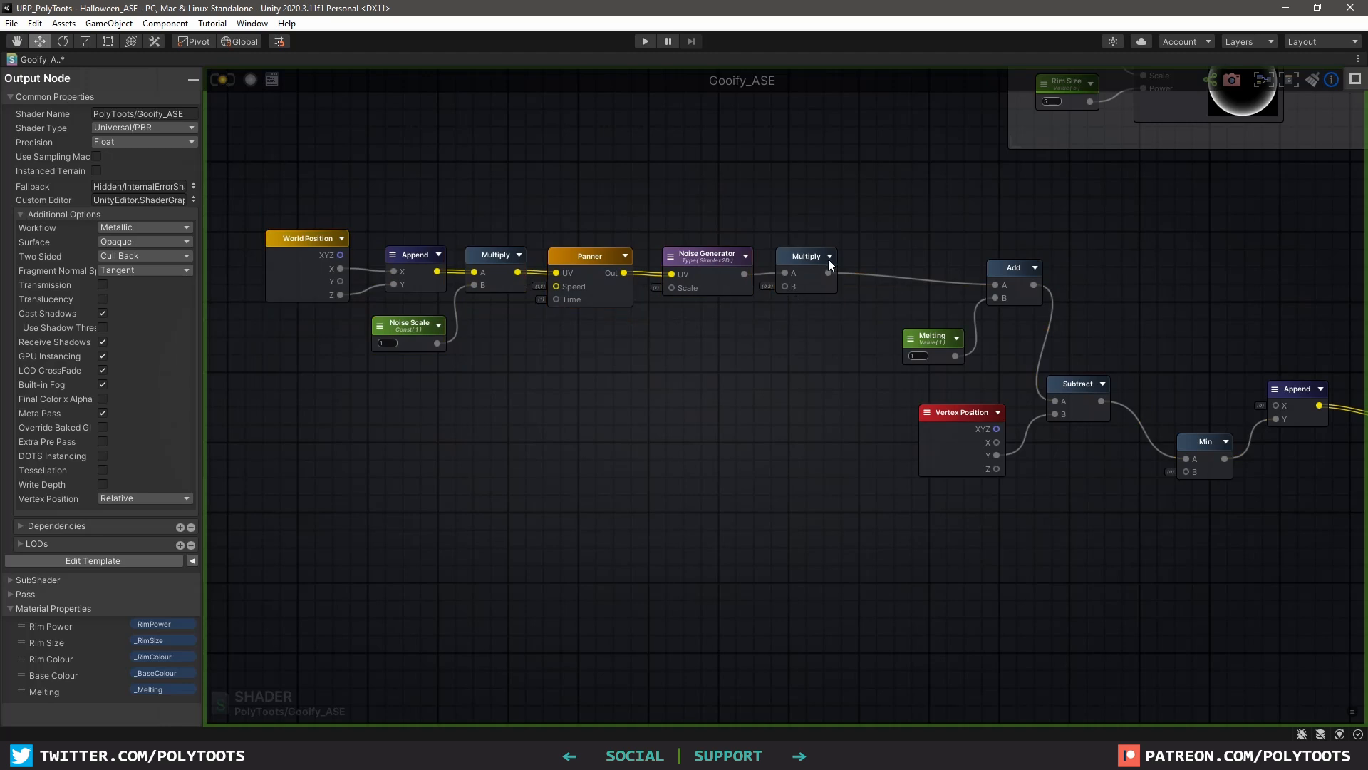
Compare the previews of the Noise Generator and its new Multiply, collapse both, and save the shader
left_click(830, 257)
left_click(745, 255)
scroll(755, 305, "up", 2)
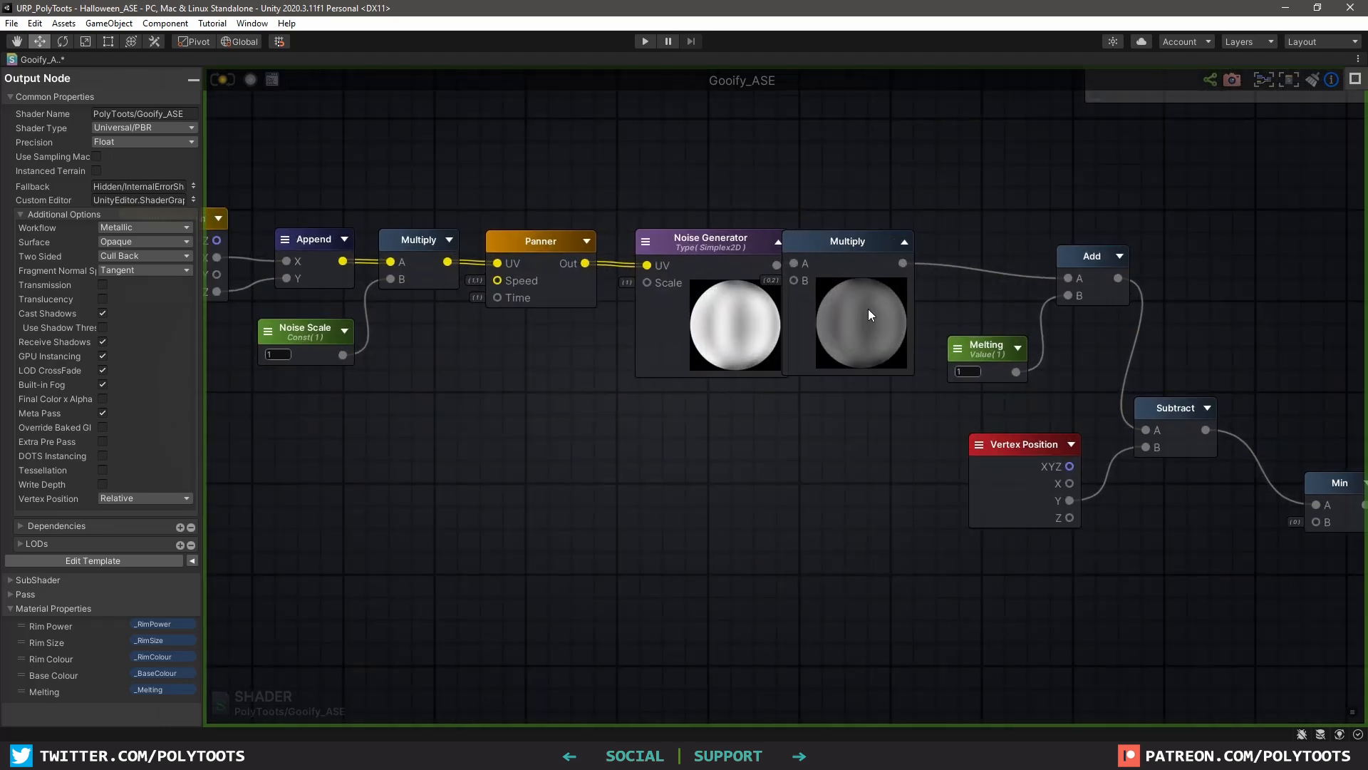
left_click(774, 242)
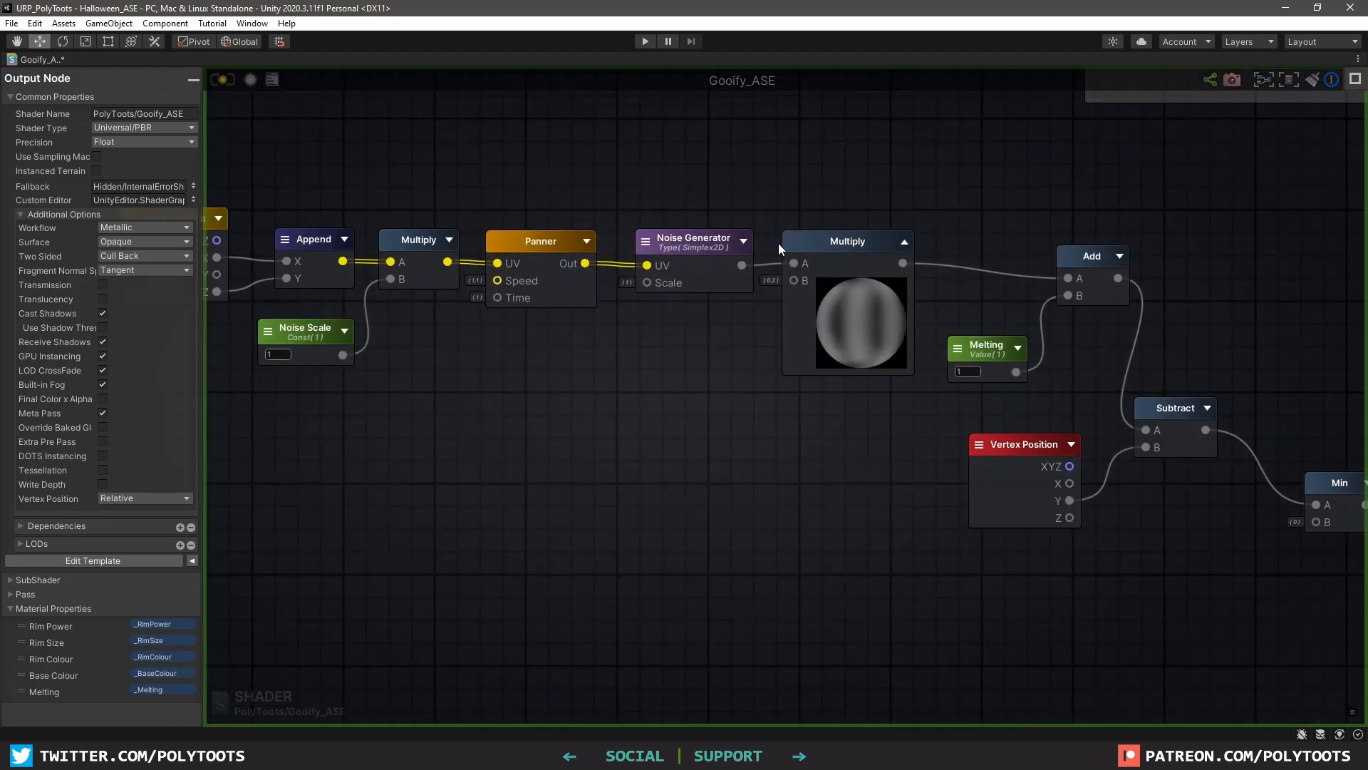
left_click(904, 242)
middle_click_drag(860, 408, 844, 375)
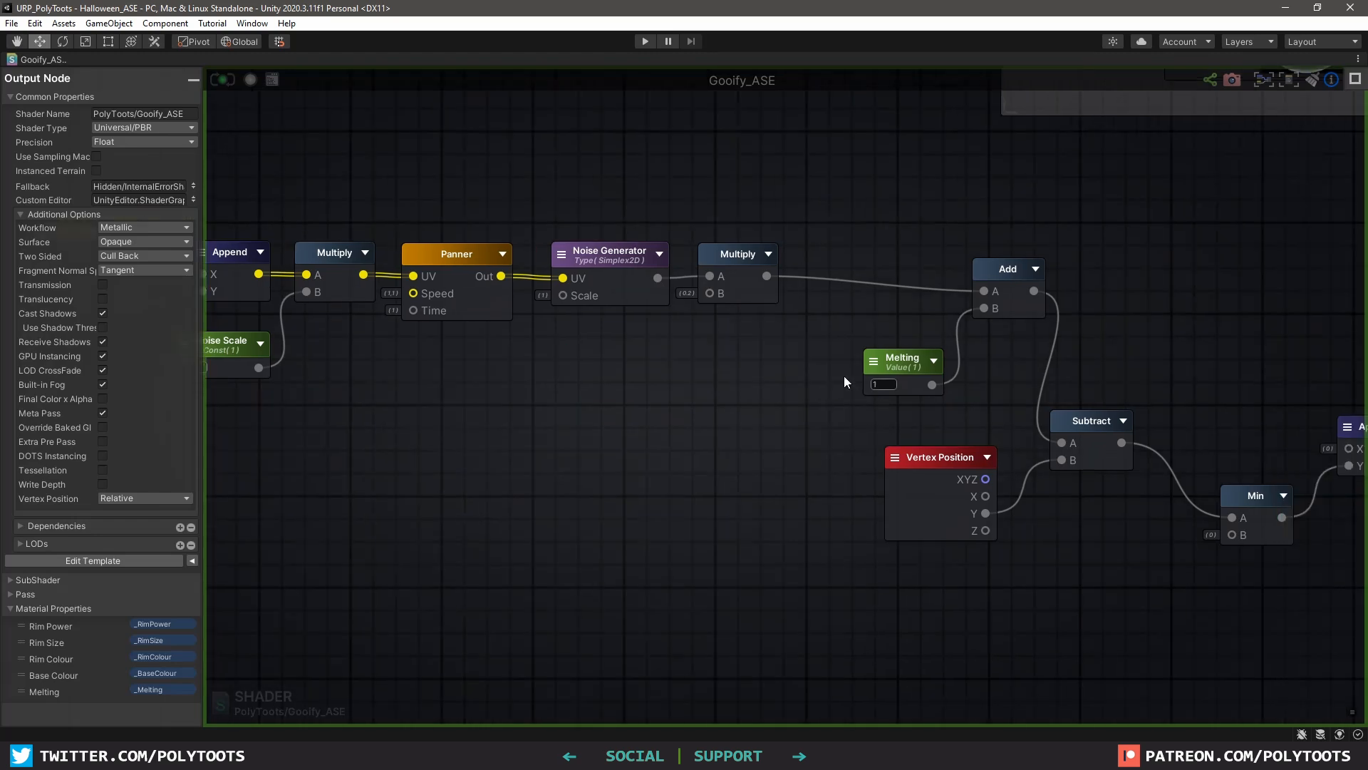
Restore the layout, test the material's Melting up to 2.13 on the Monster, and maximise the graph again
key("shift+space")
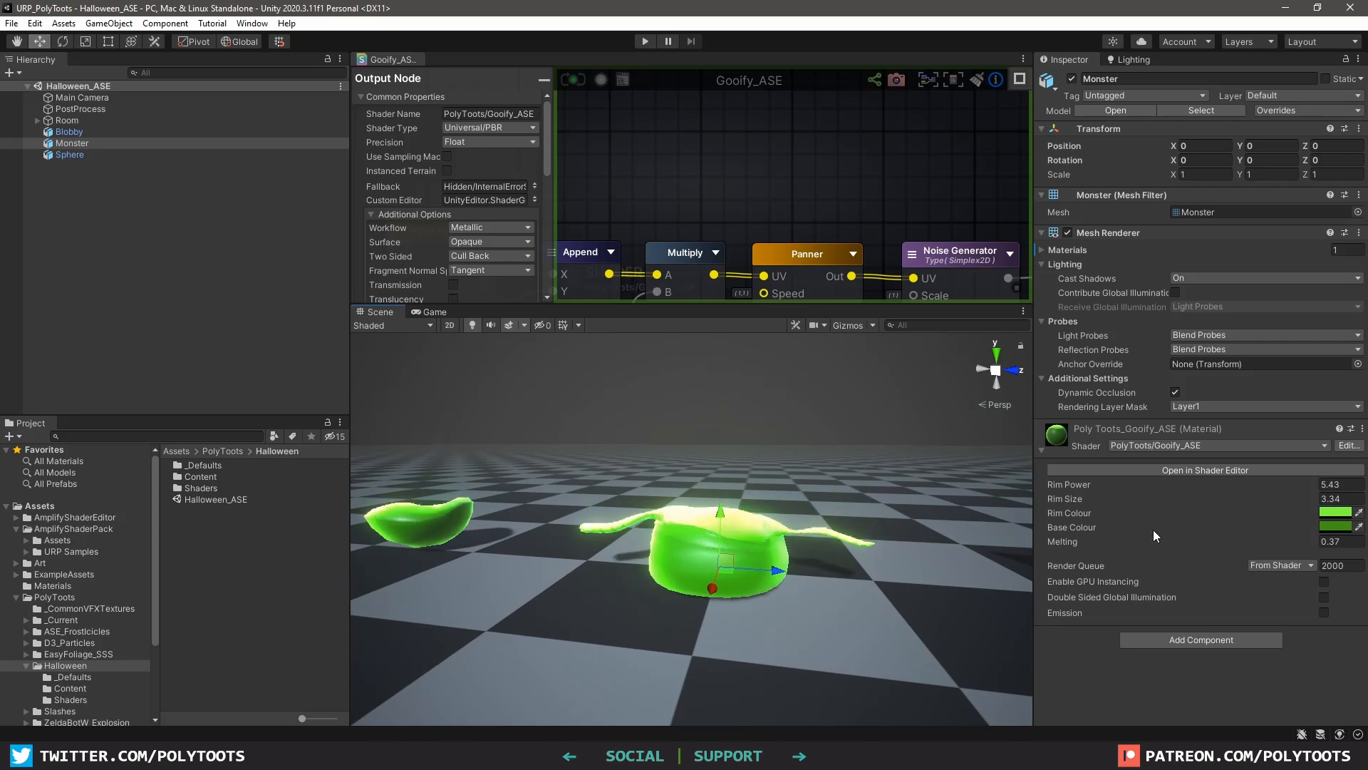
left_click_drag(1287, 542, 152, 539)
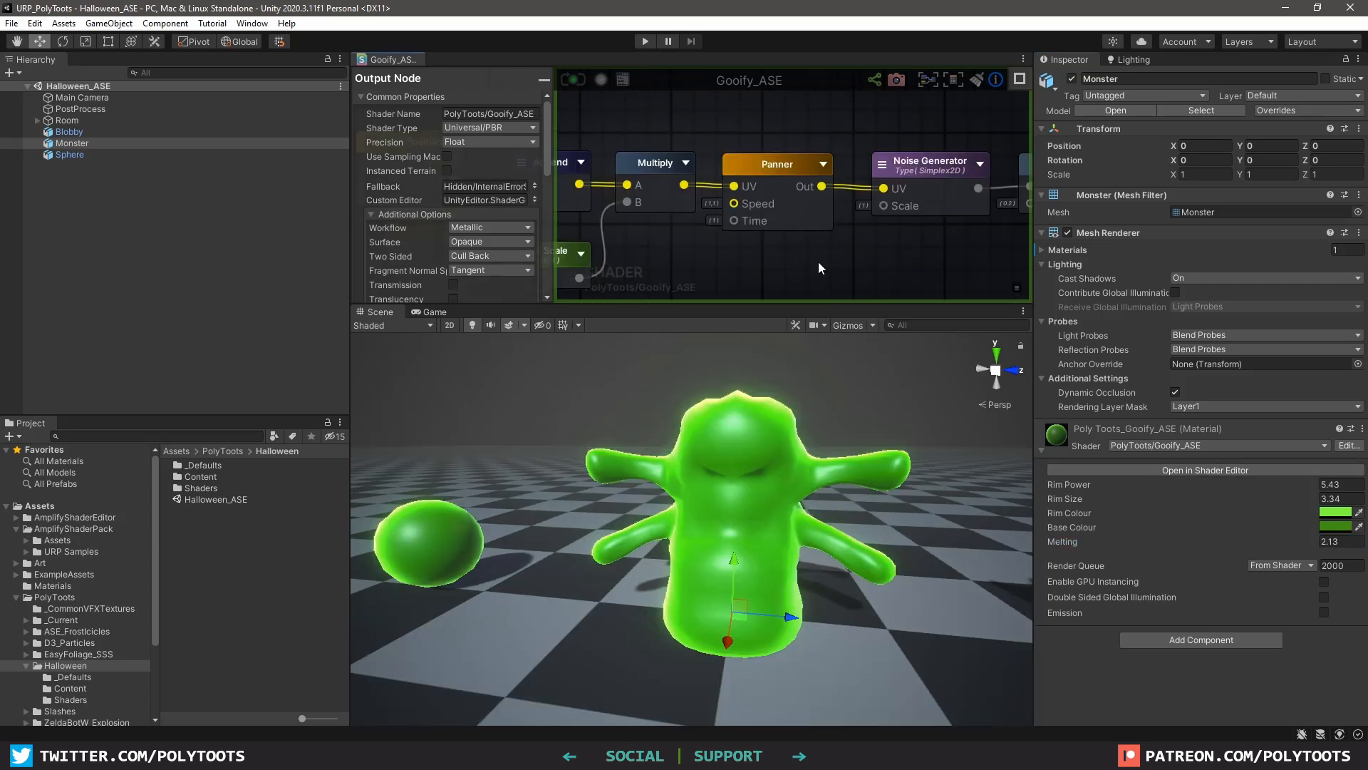
key("shift+space")
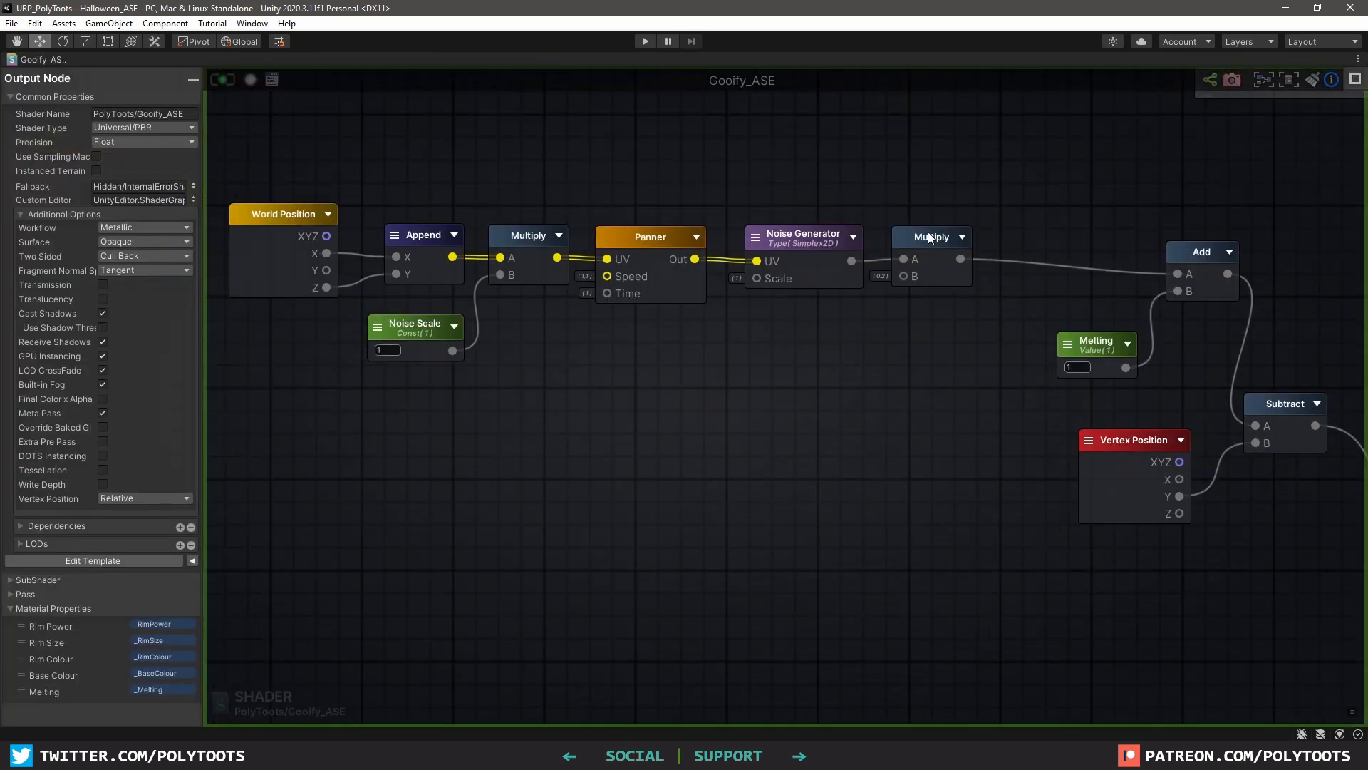
Move the Multiply after the Noise Generator slightly lower and nudge the Melting node below Add
left_click(930, 238)
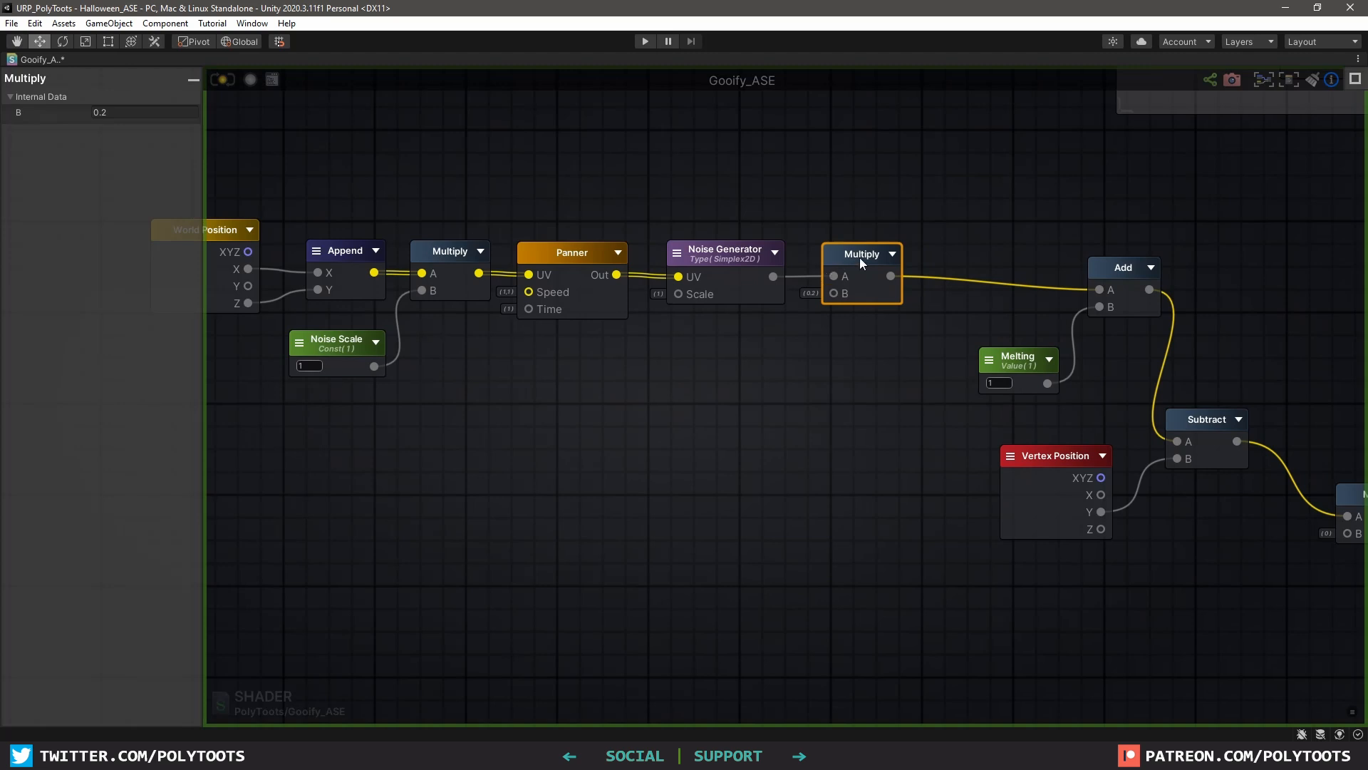
left_click_drag(859, 258, 855, 298)
right_click_drag(954, 358, 807, 358)
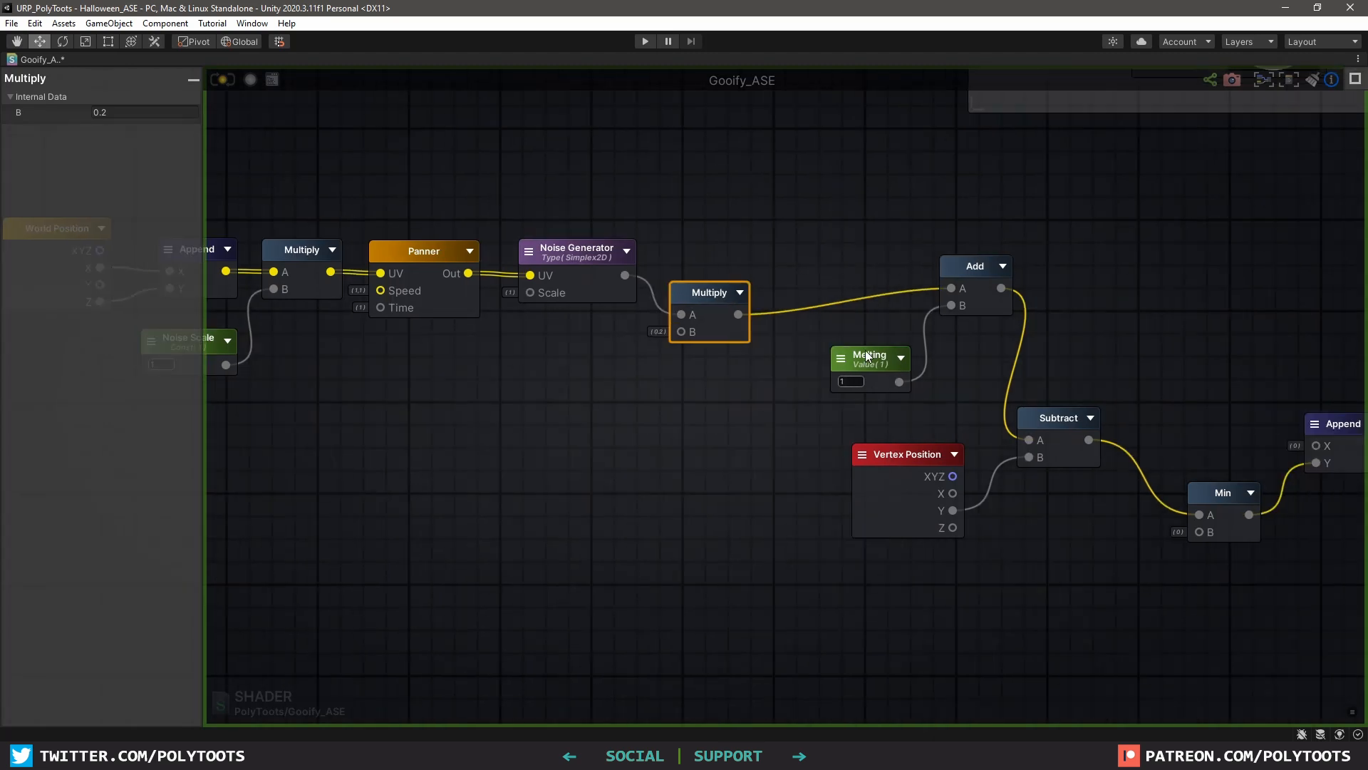
left_click(870, 354)
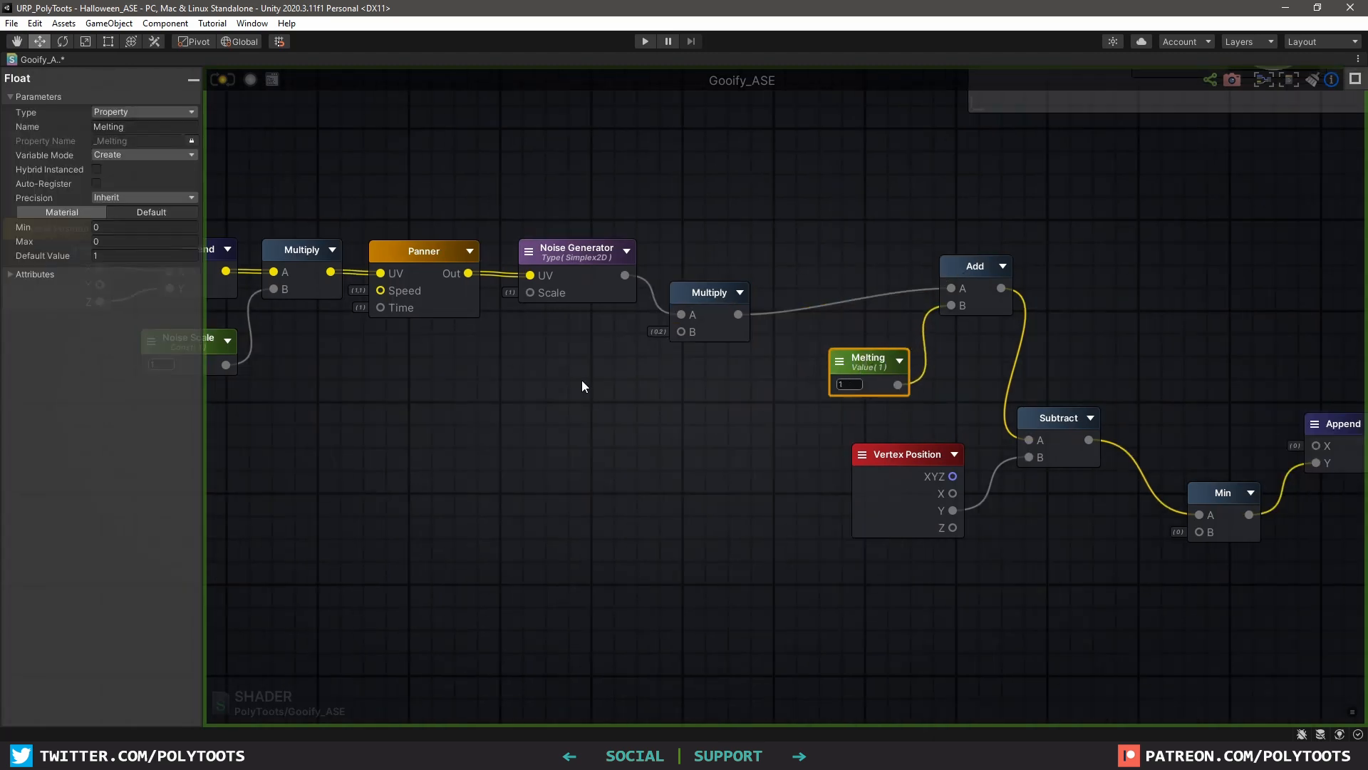
right_click_drag(582, 379, 728, 369)
left_click(758, 369)
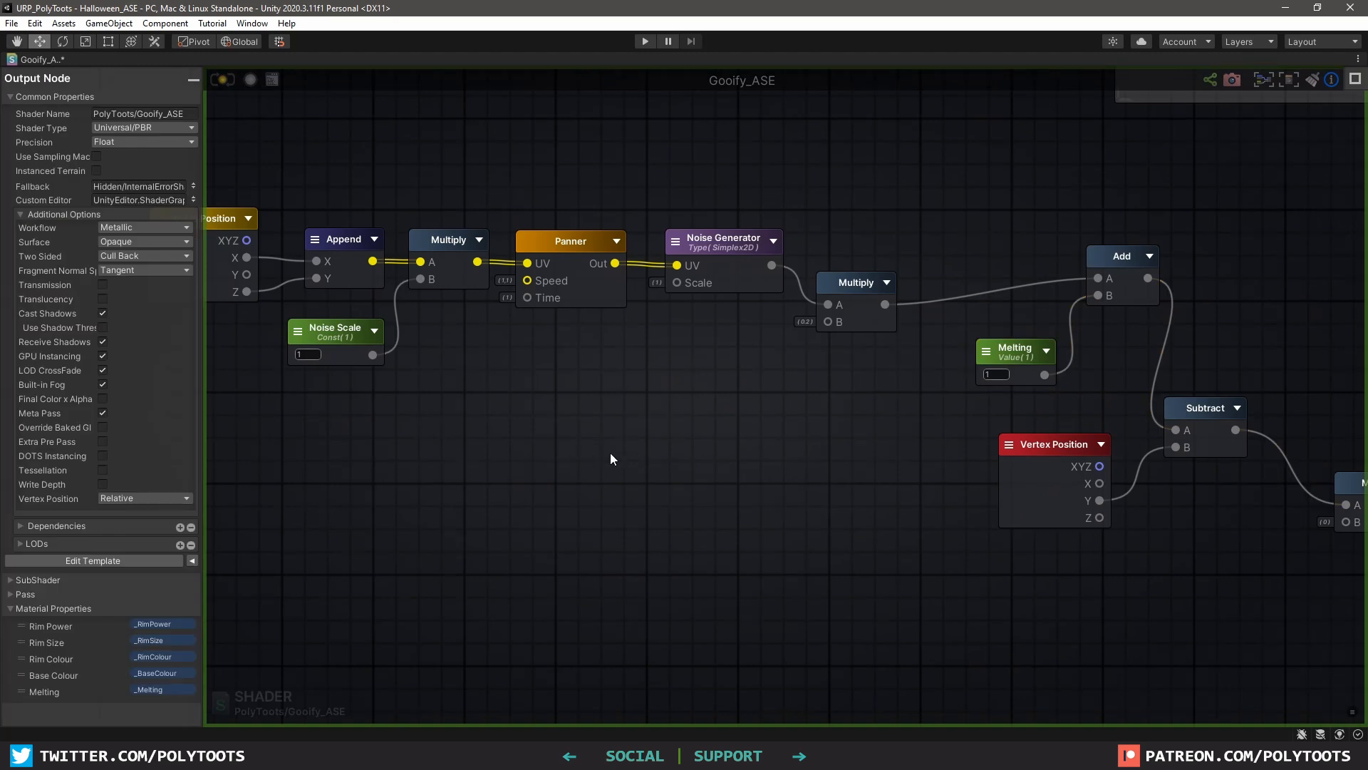
Disconnect Melting from the Add node's B input and move it to the empty area above the noise chain
left_click_drag(1000, 359, 806, 245)
left_click(1099, 297, "alt")
scroll(996, 362, "down", 5)
scroll(621, 225, "up", 5)
Feed Melting into a Register Local Var node named melt and place it directly beside Melting
type("re")
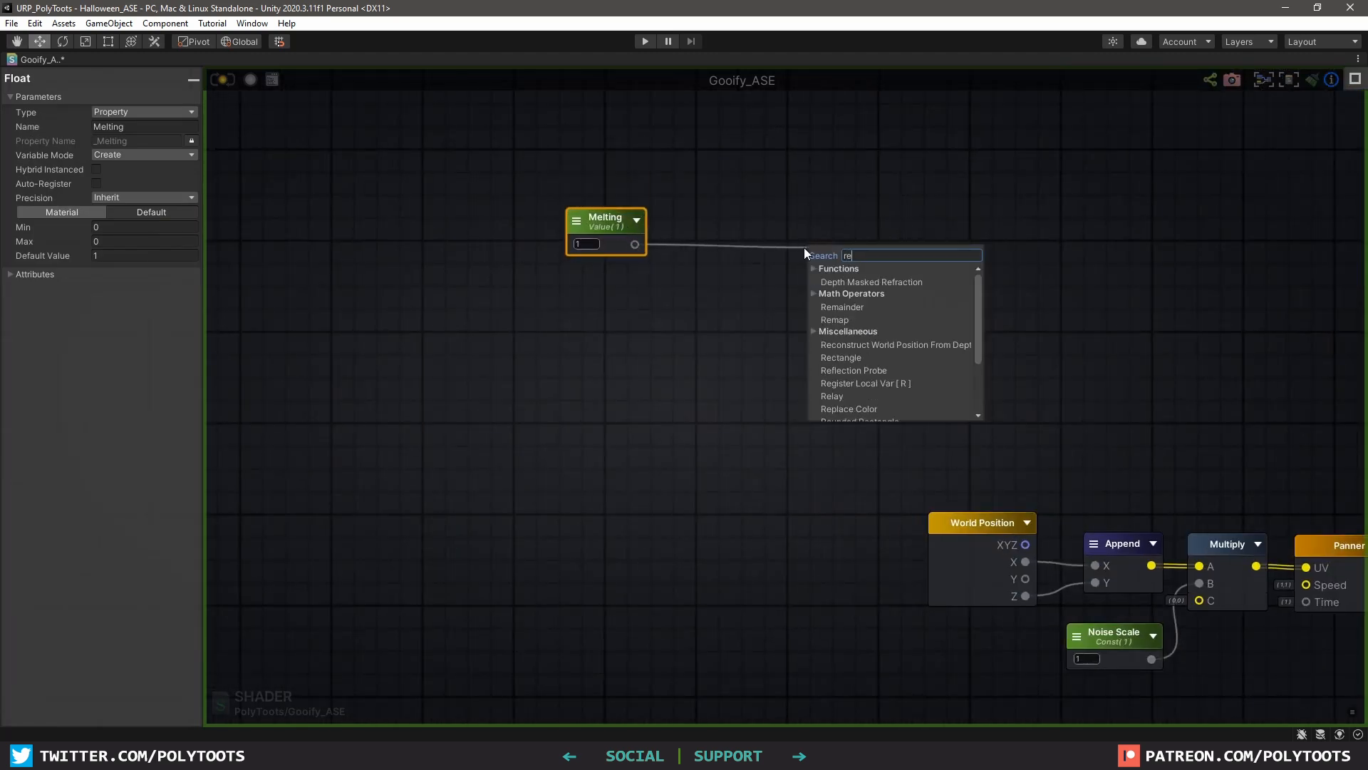
type("gister")
left_click(855, 283)
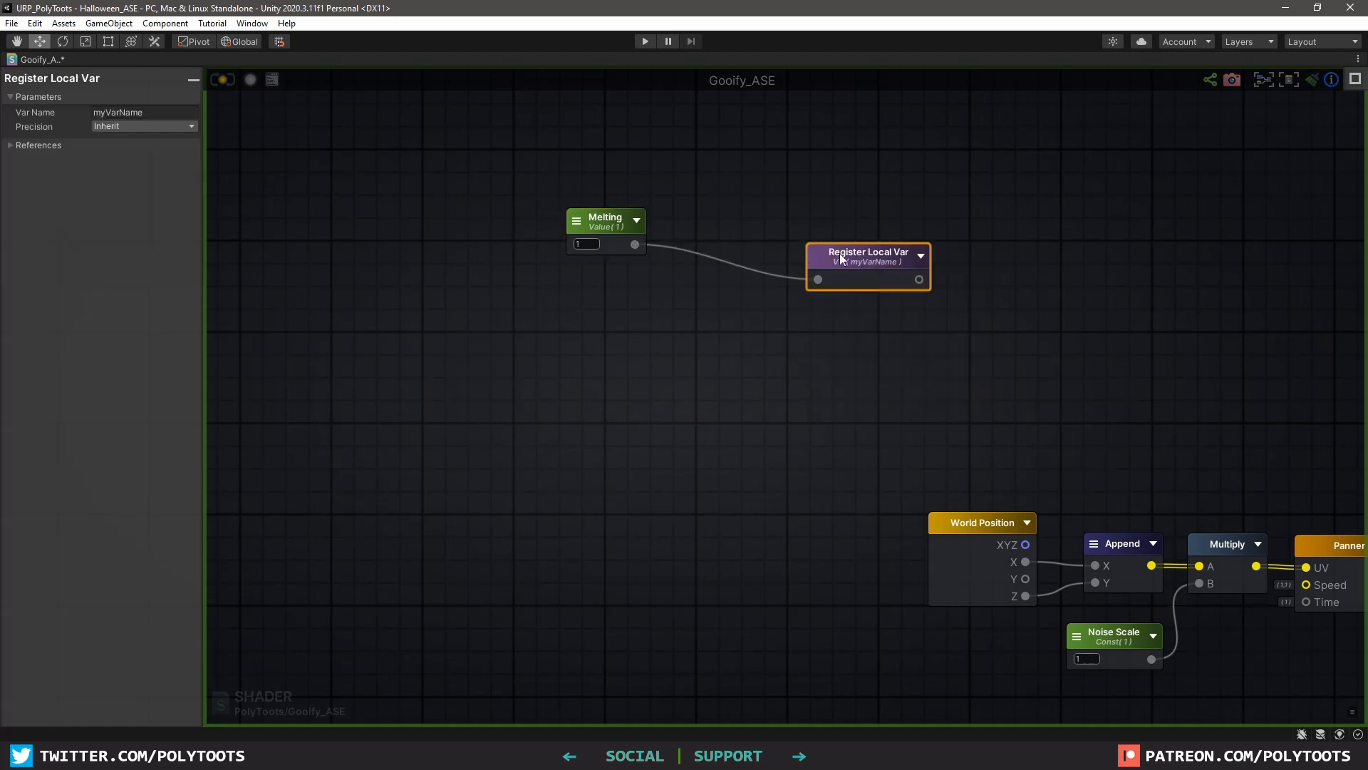
left_click_drag(841, 258, 738, 223)
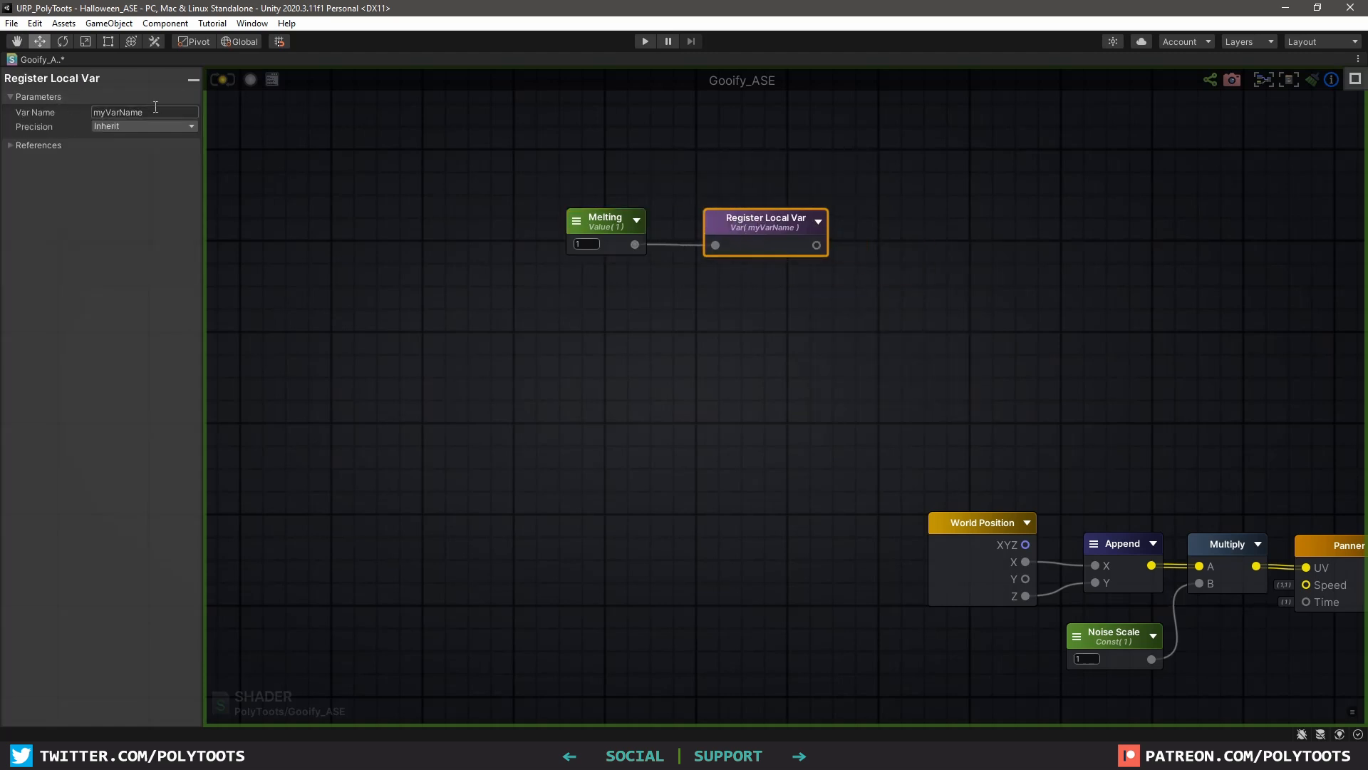
left_click(1240, 428)
Add a Get Local Var node referencing melt and connect it to the Add node's B input
key("f")
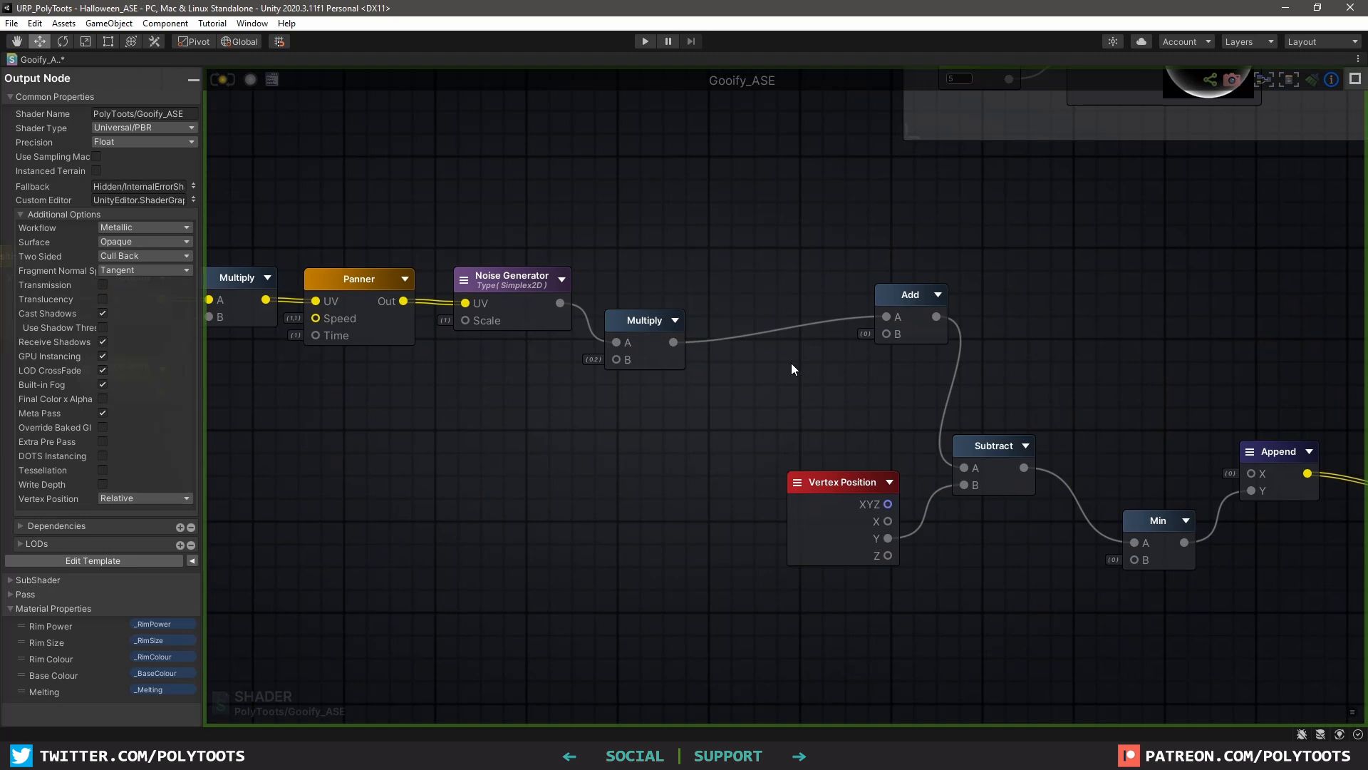
left_click(776, 391)
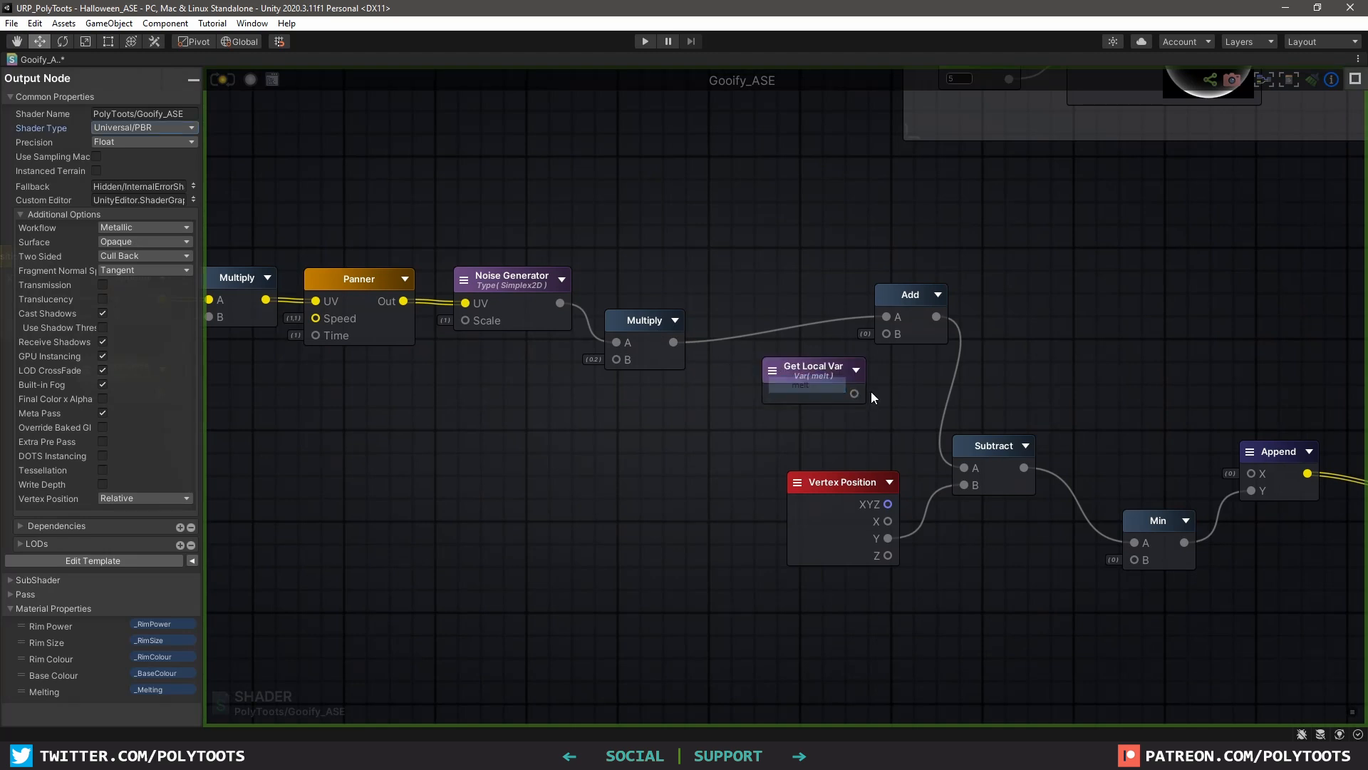
left_click(800, 385)
left_click(812, 367)
Duplicate the melt Get Local Var below the noise chain and feed it into the A input of a new Multiply node
middle_click_drag(510, 401, 798, 385)
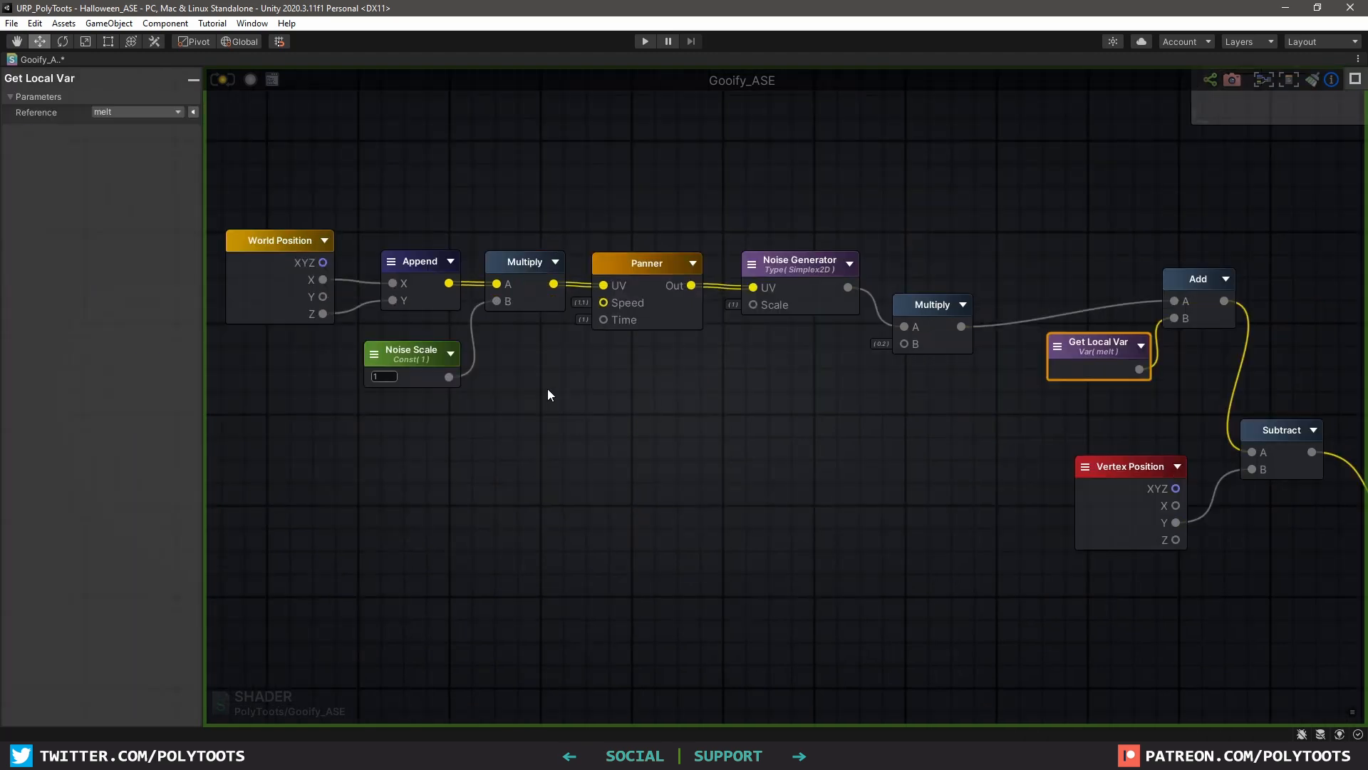
key("ctrl+d")
left_click(580, 417)
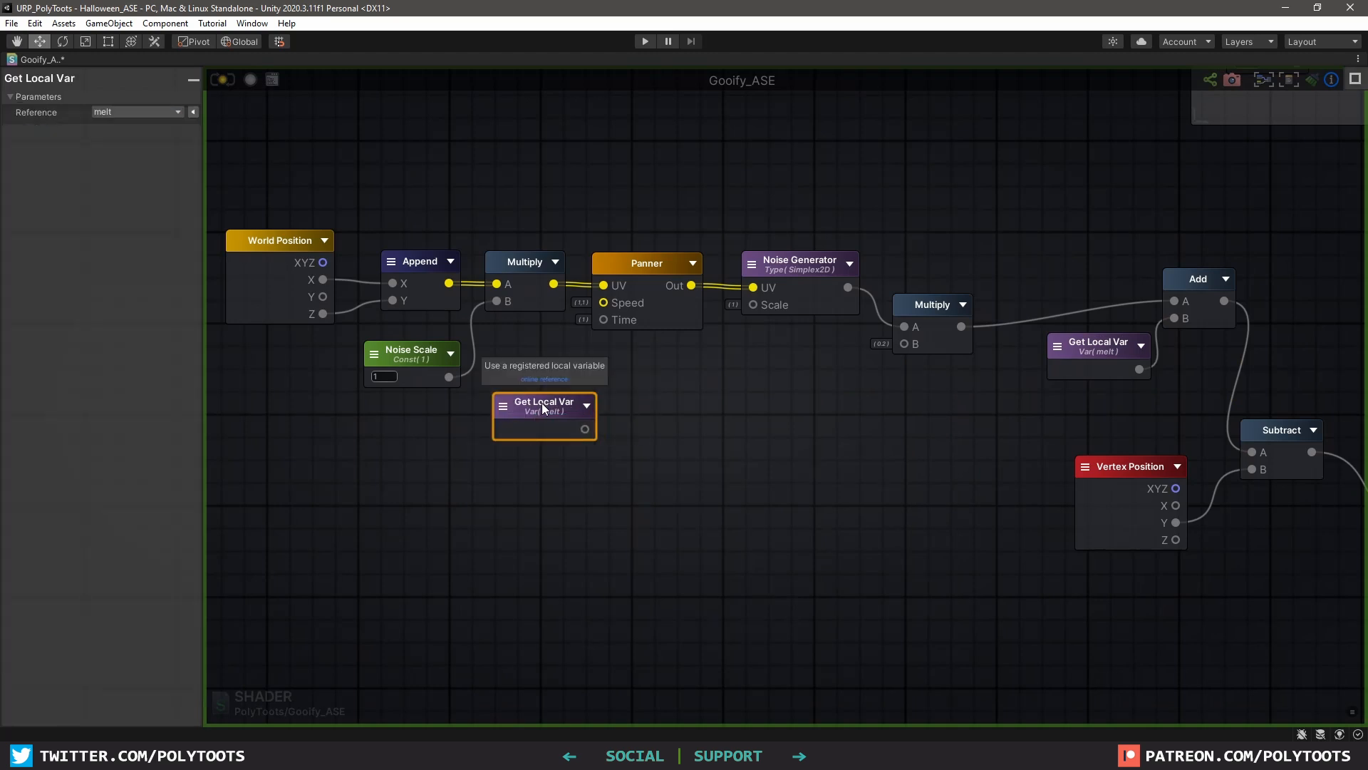
left_click_drag(583, 404, 587, 427)
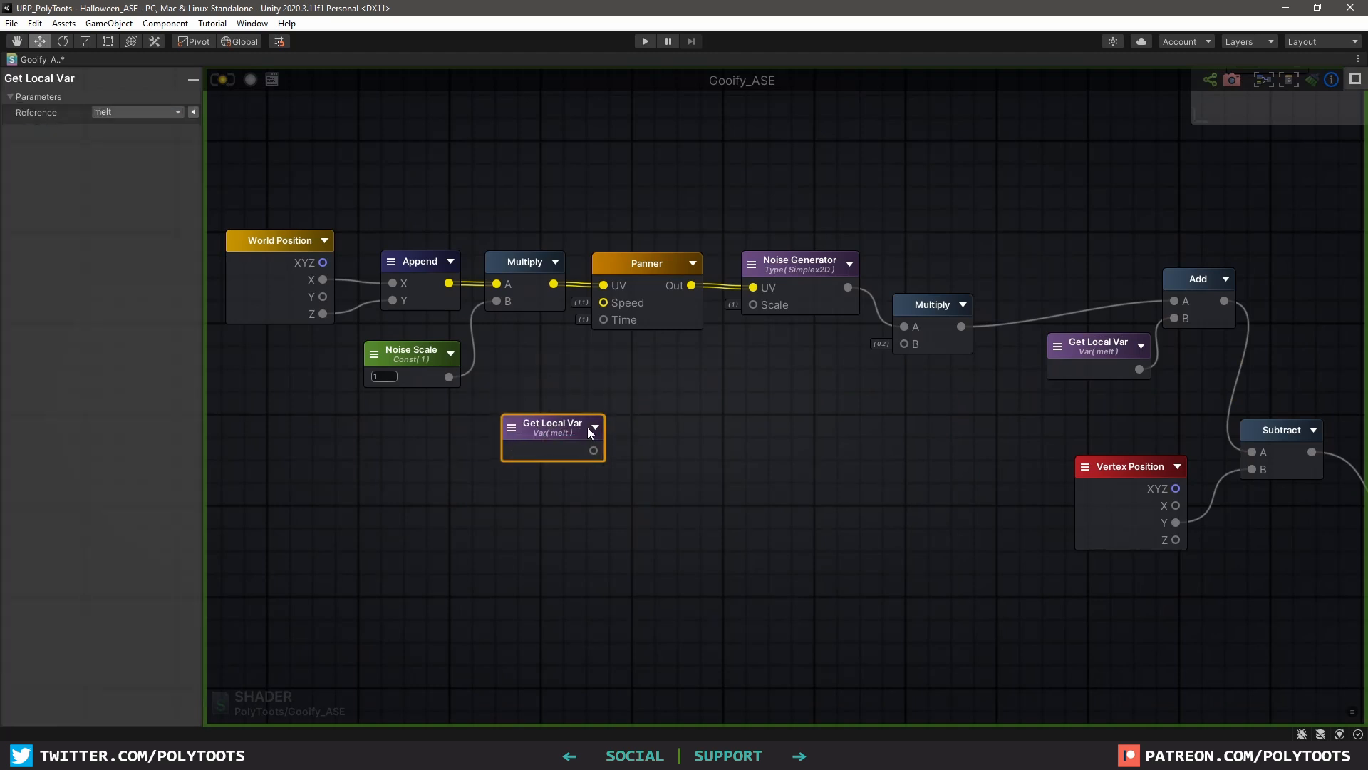
left_click(664, 407)
left_click_drag(592, 451, 586, 416)
left_click_drag(699, 417, 696, 419)
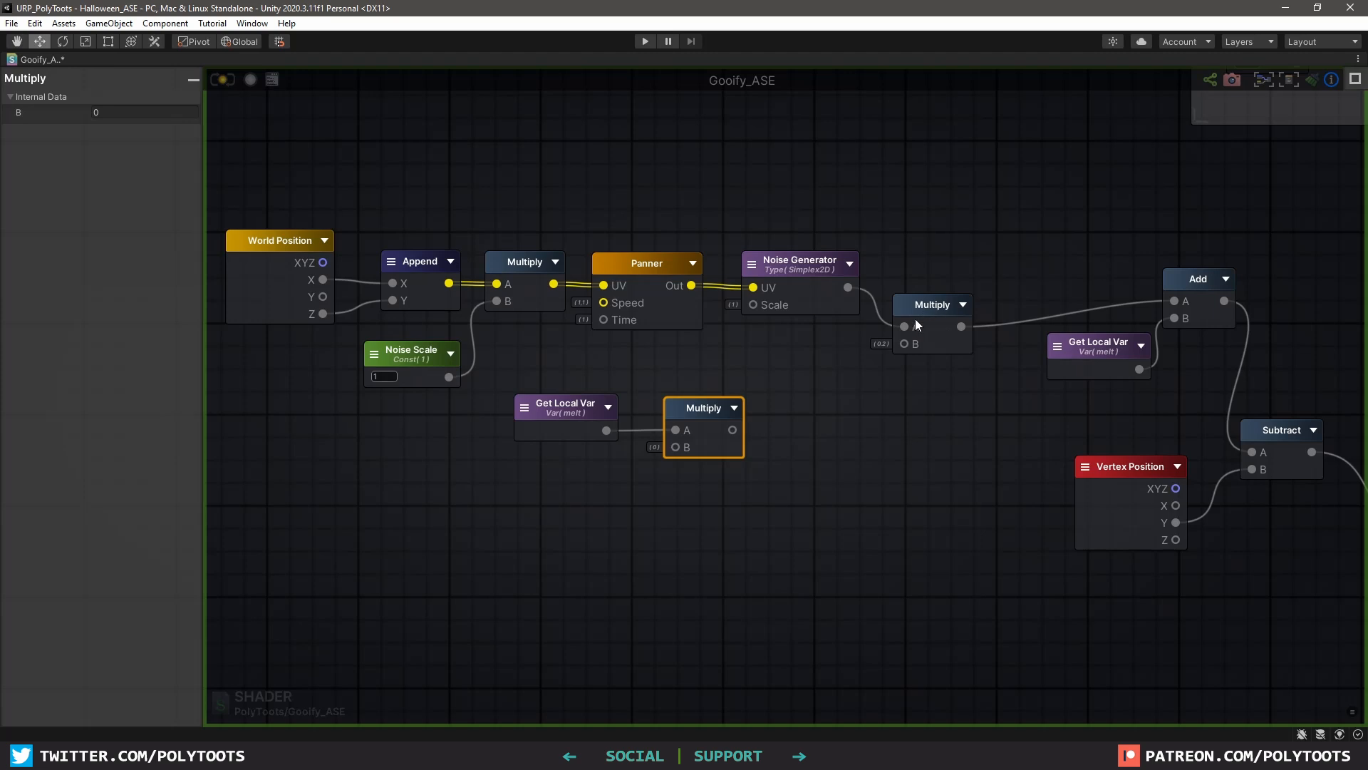
Set the new Multiply's B to 0.2 and connect its output to the B input of the Multiply after the Noise Generator
left_click(161, 111)
left_click_drag(702, 419, 689, 430)
middle_click_drag(761, 425, 664, 429)
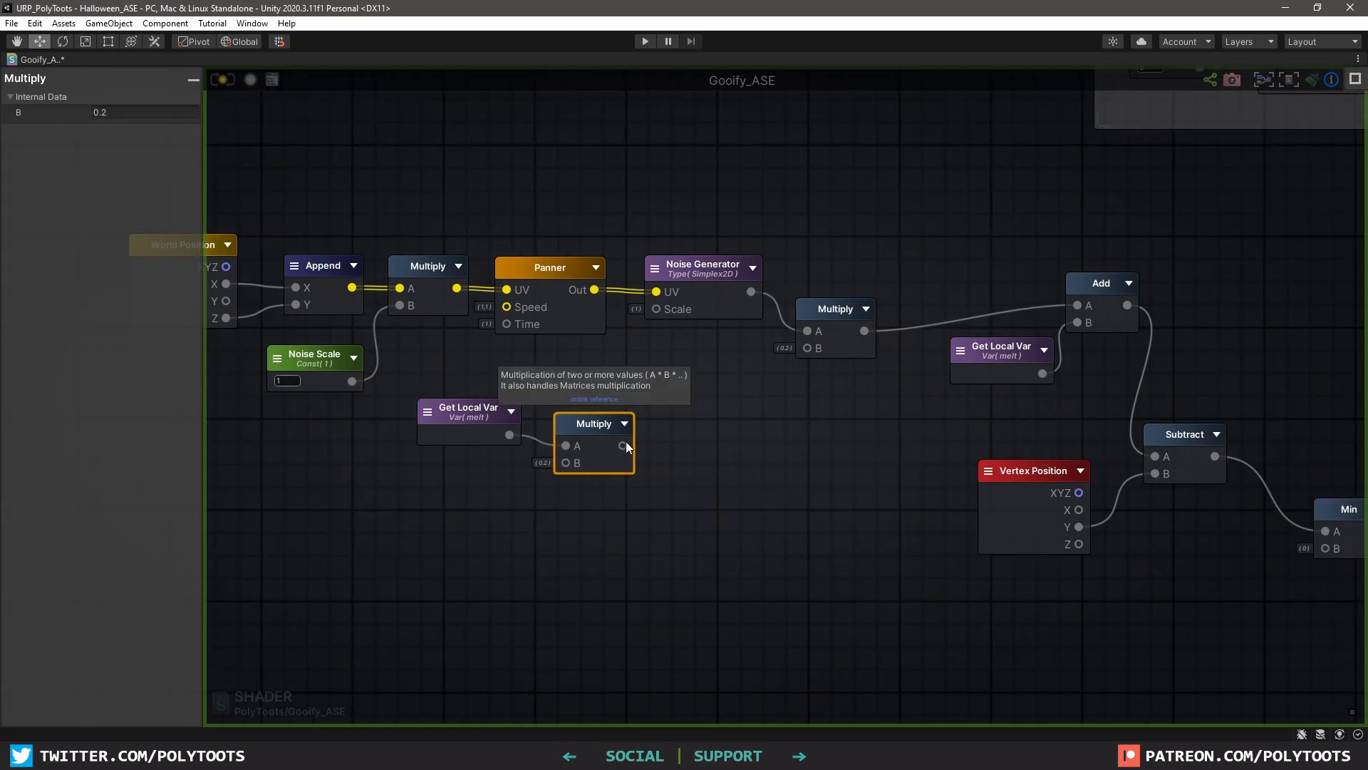
left_click_drag(623, 447, 807, 348)
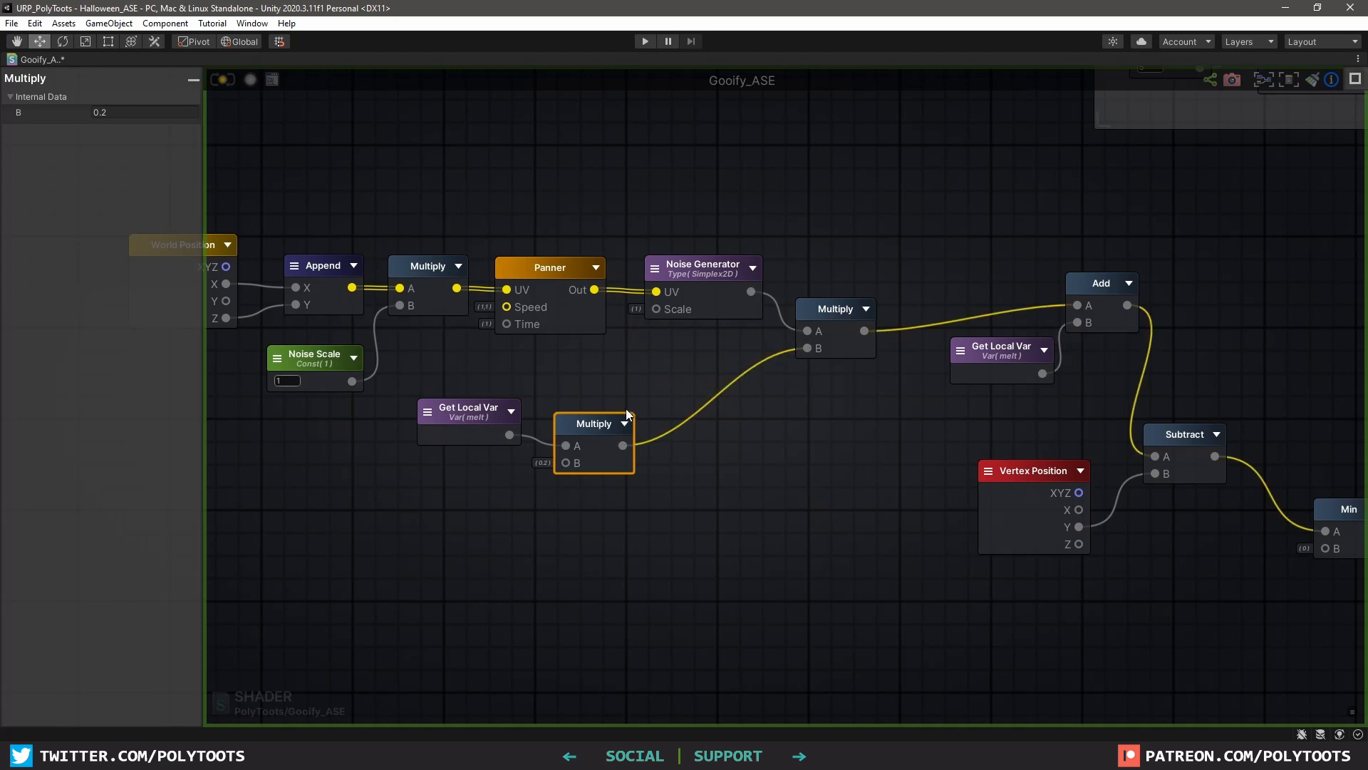
Align the Get Local Var and its Multiply beneath the Panner and Noise Generator, and save the shader
left_click(492, 412, "shift")
left_click_drag(632, 407, 692, 394)
left_click(262, 118)
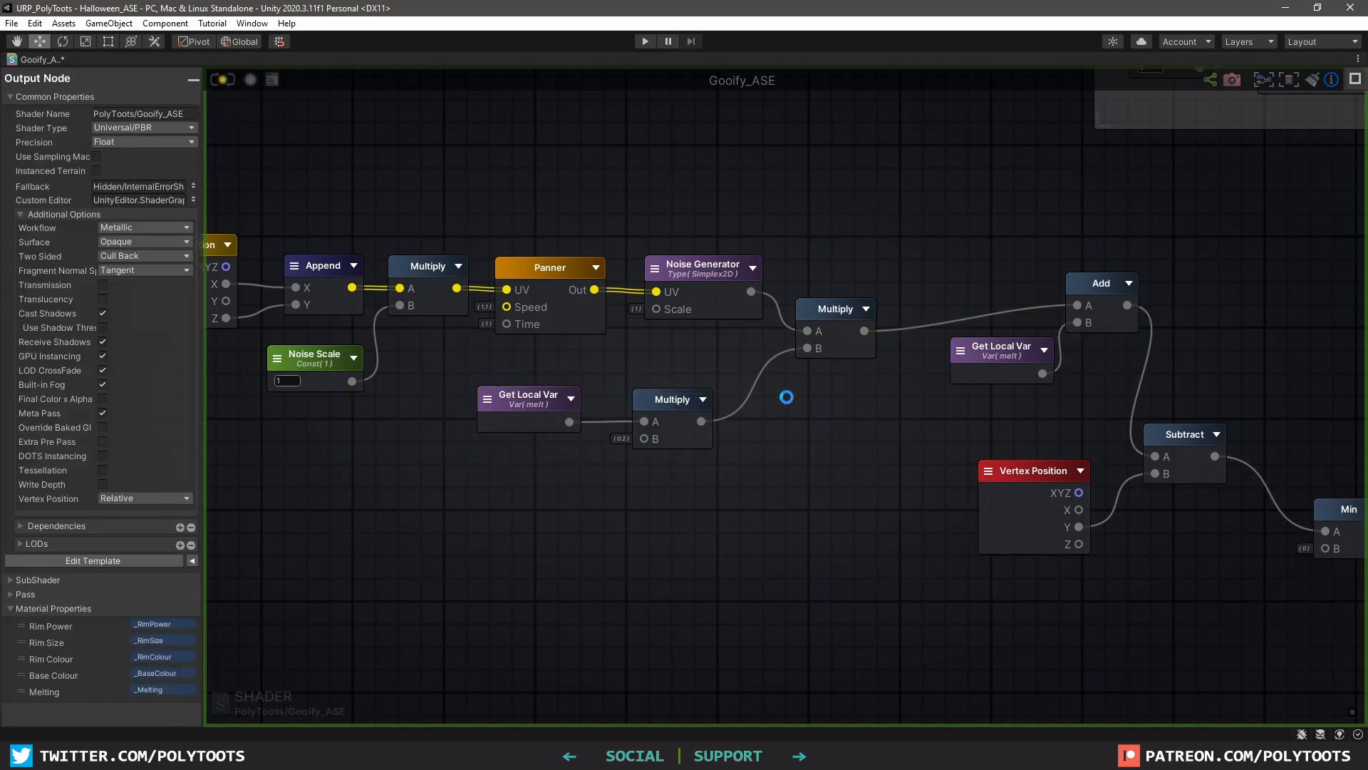
key("ctrl+s")
Restore the layout, test Melting on the Monster between about 1.5 and 0.01, and inspect the melted mesh from above
key("shift+space")
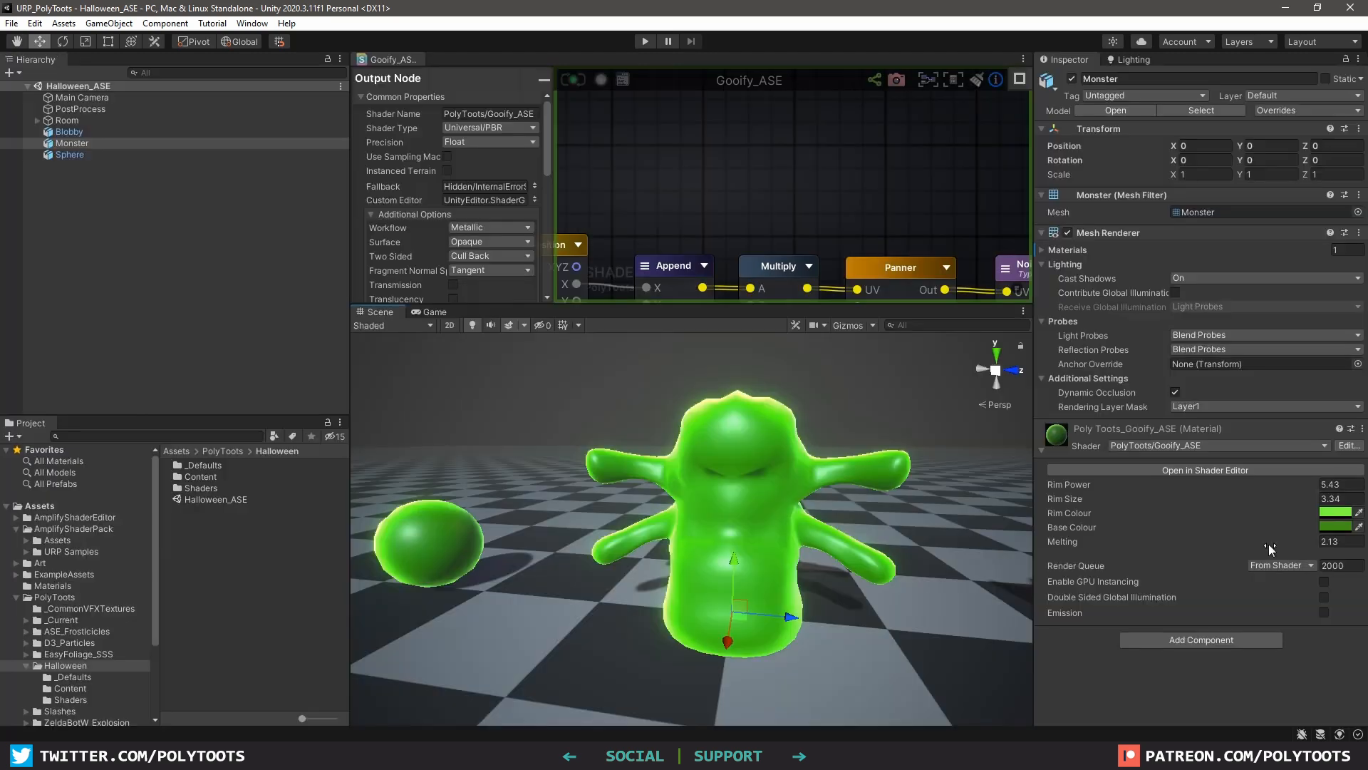
left_click_drag(1270, 544, 792, 541)
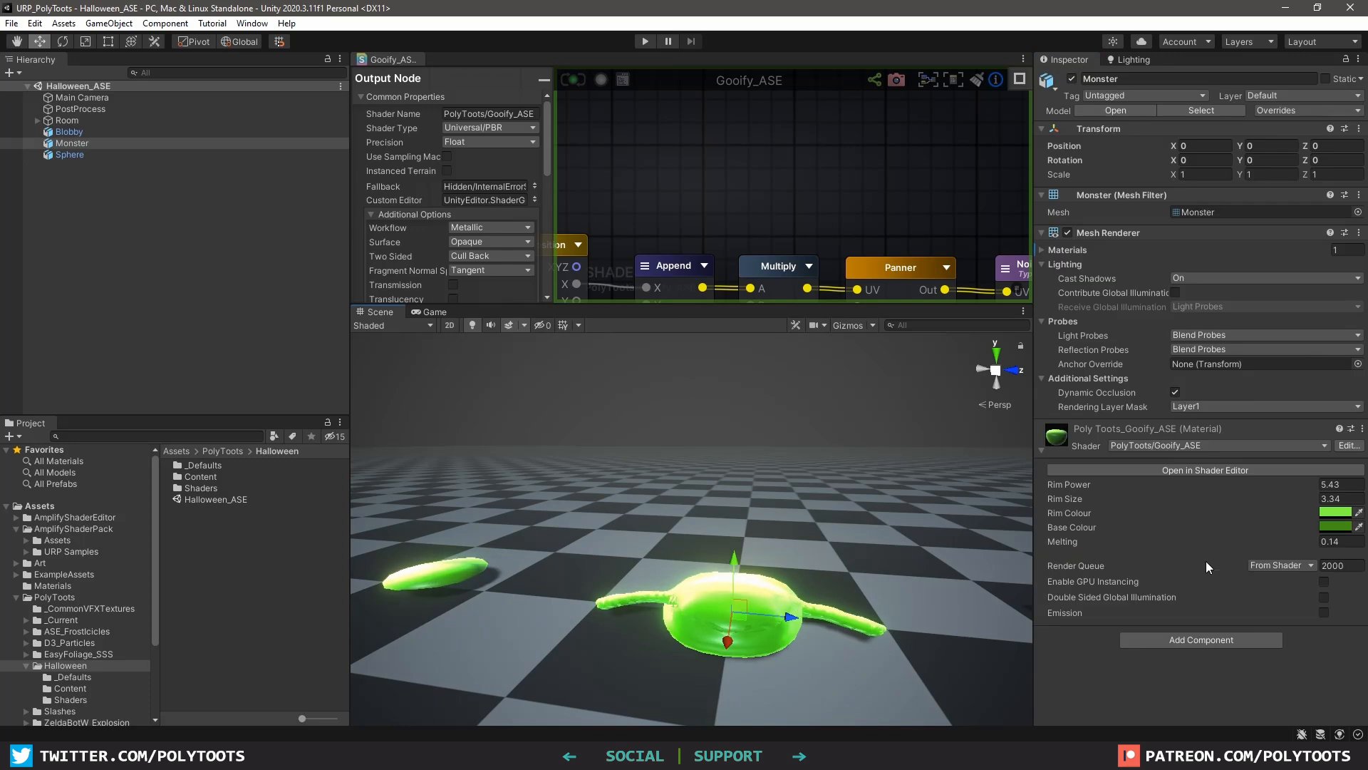
left_click_drag(1282, 548, 1356, 537, "alt")
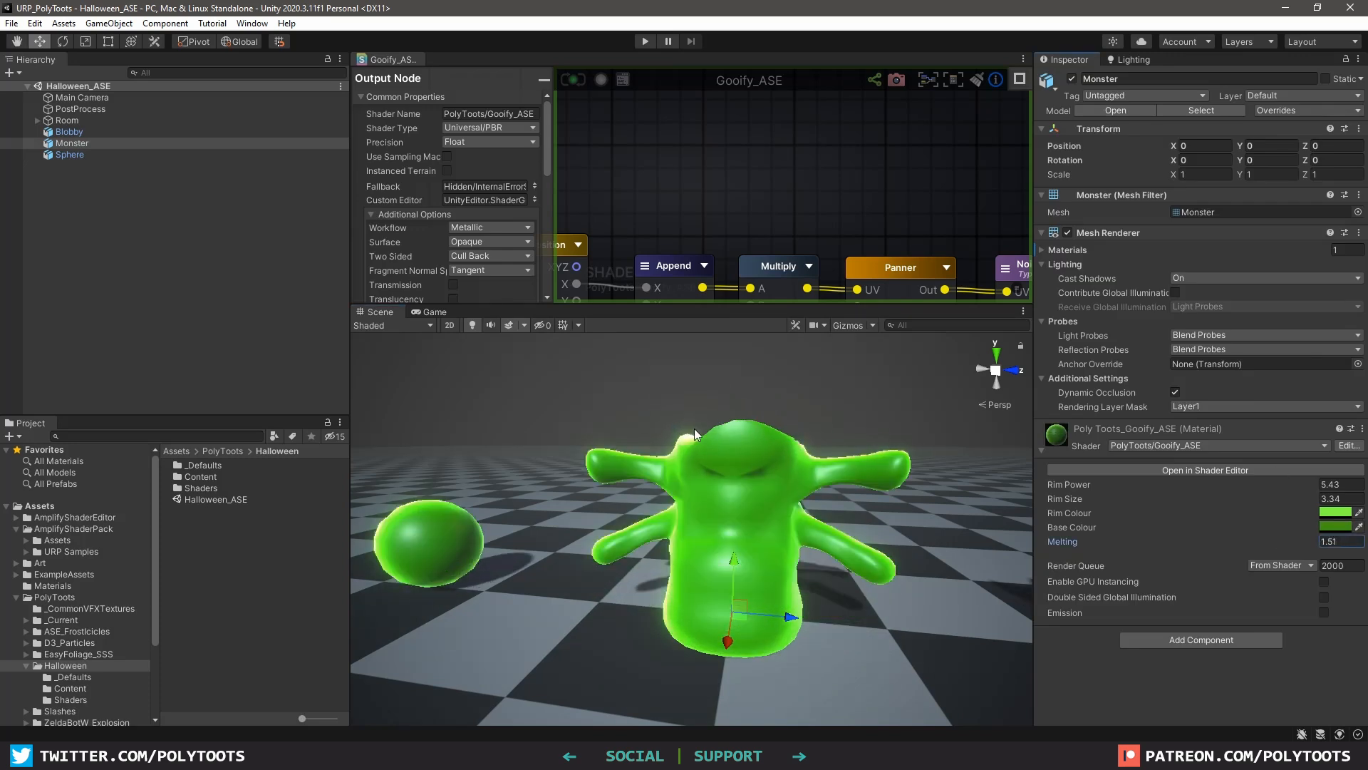
left_click_drag(1281, 549, 1185, 554, "alt")
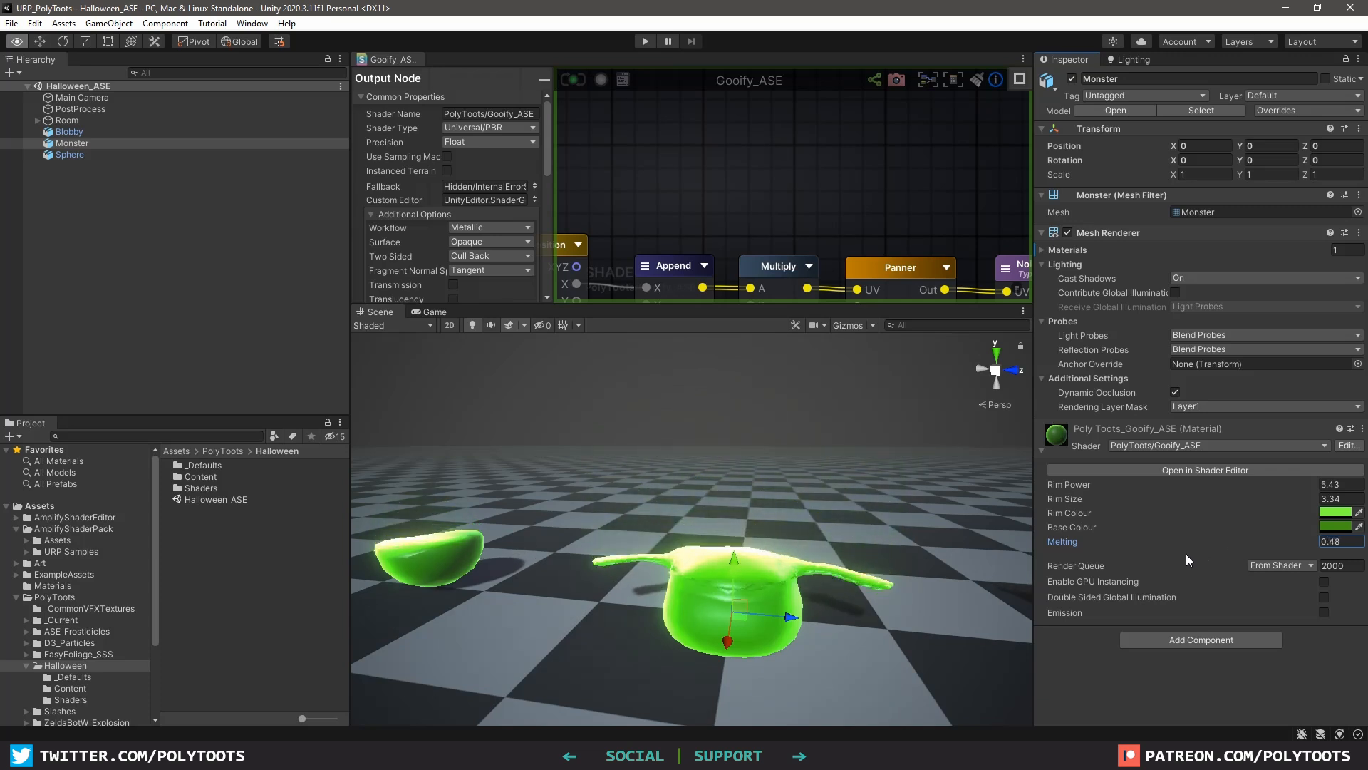
left_click_drag(1276, 548, 1243, 548, "alt")
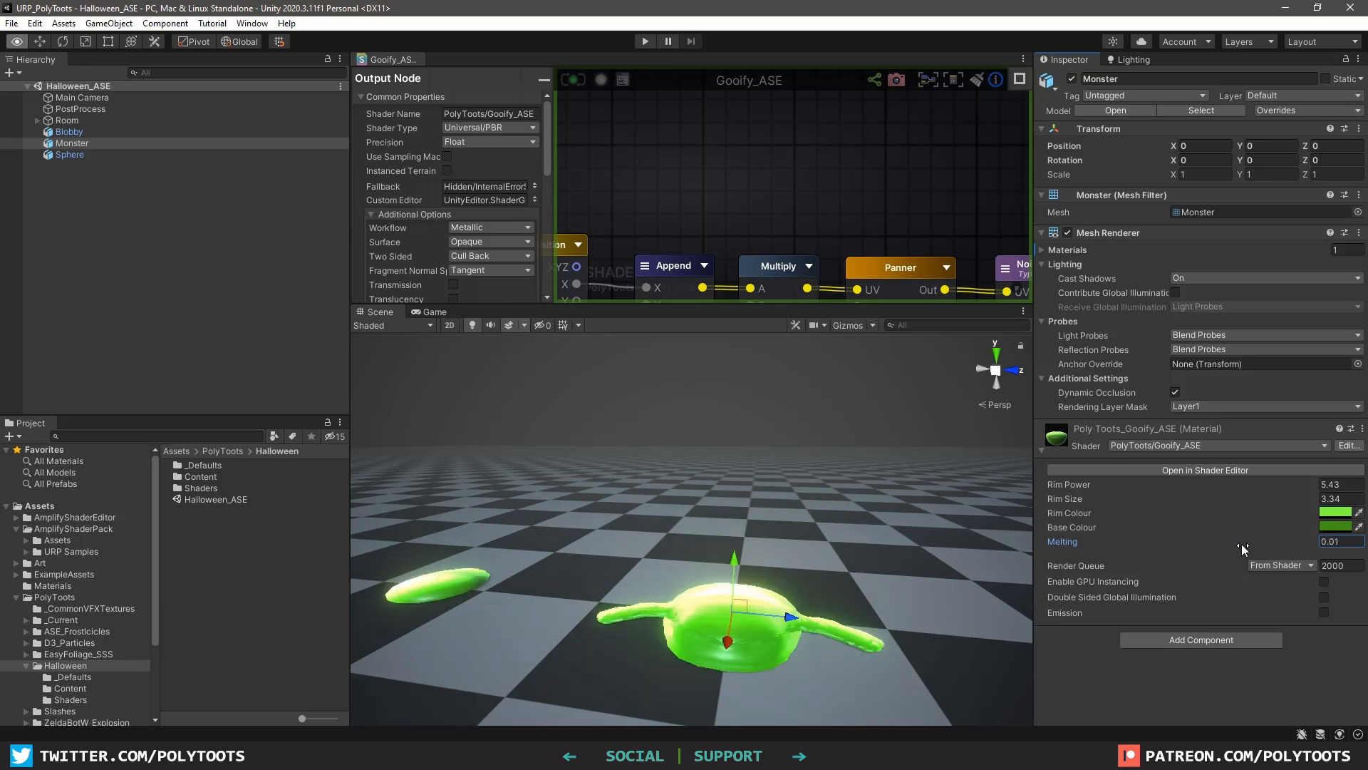
left_click_drag(706, 485, 695, 524, "alt")
middle_click_drag(695, 524, 695, 463)
scroll(691, 470, "up", 4)
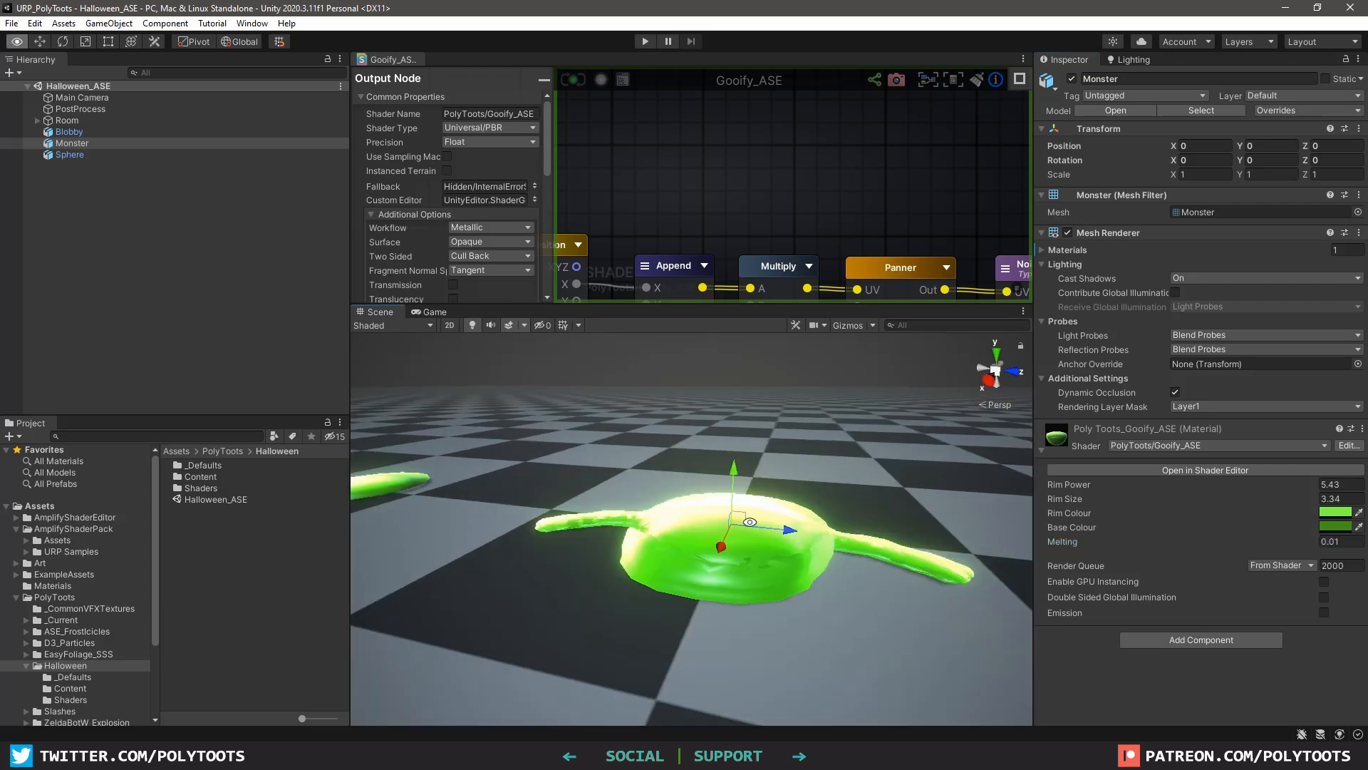
left_click_drag(684, 481, 683, 529, "alt")
scroll(683, 529, "down", 3)
Move the Get Local Var and its Multiply further from the noise Multiply, and set the material's Melting to 0.19
scroll(839, 190, "down", 3)
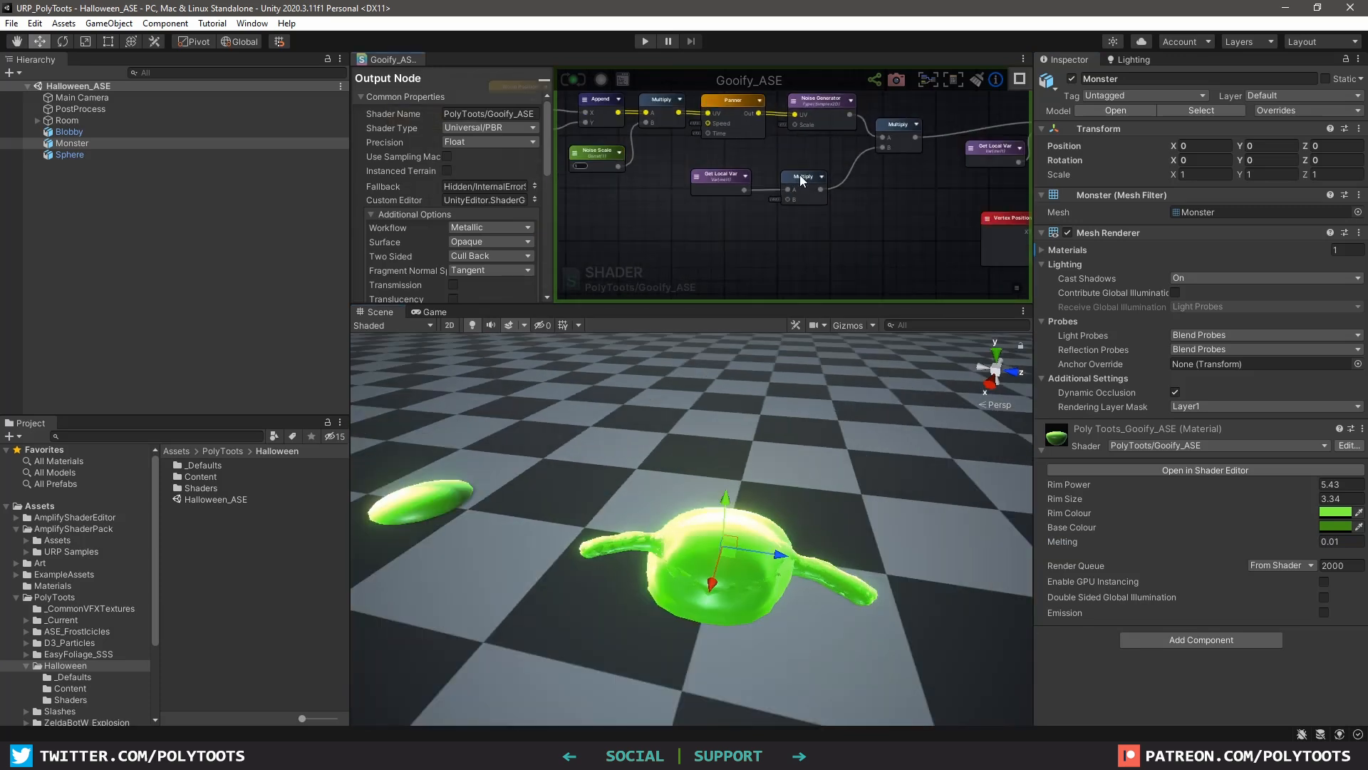
left_click_drag(705, 160, 842, 245)
left_click_drag(795, 177, 753, 179)
left_click(750, 235)
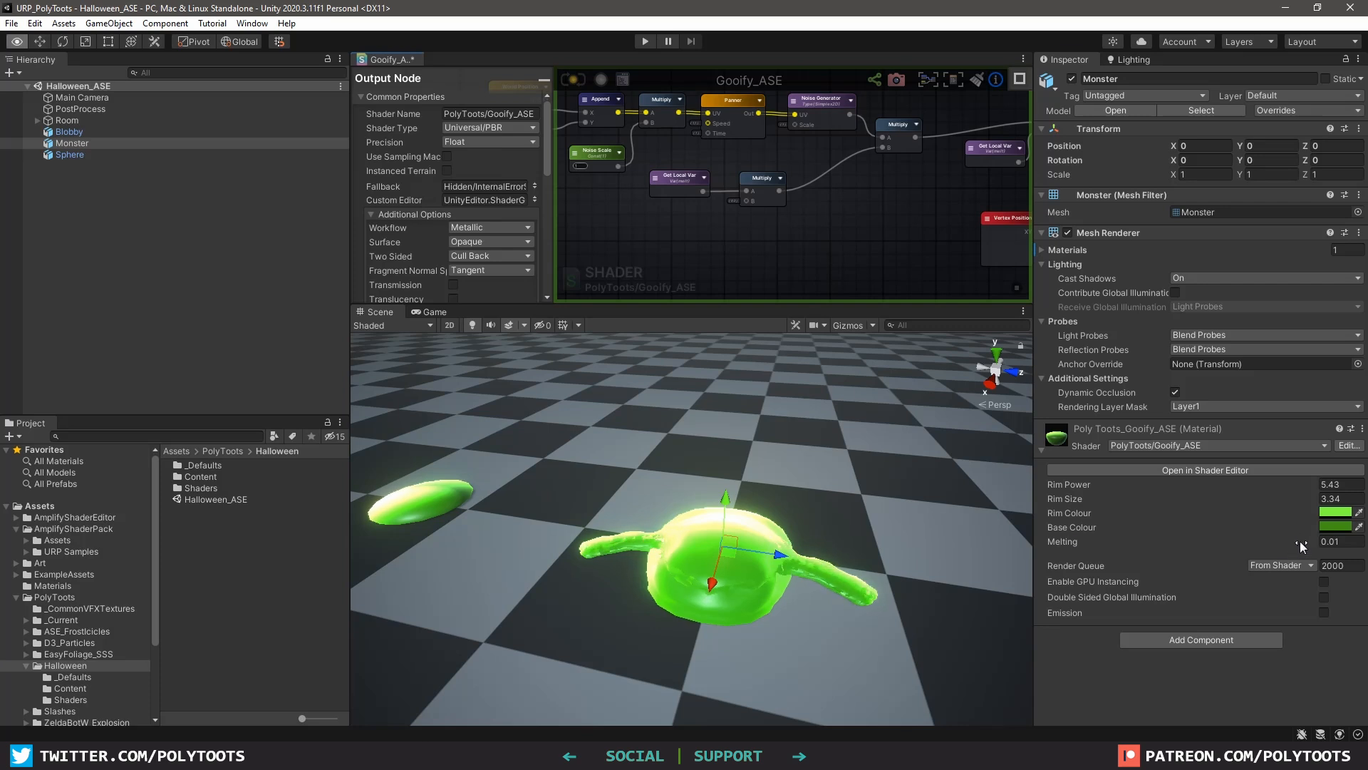
left_click_drag(1300, 546, 1304, 498)
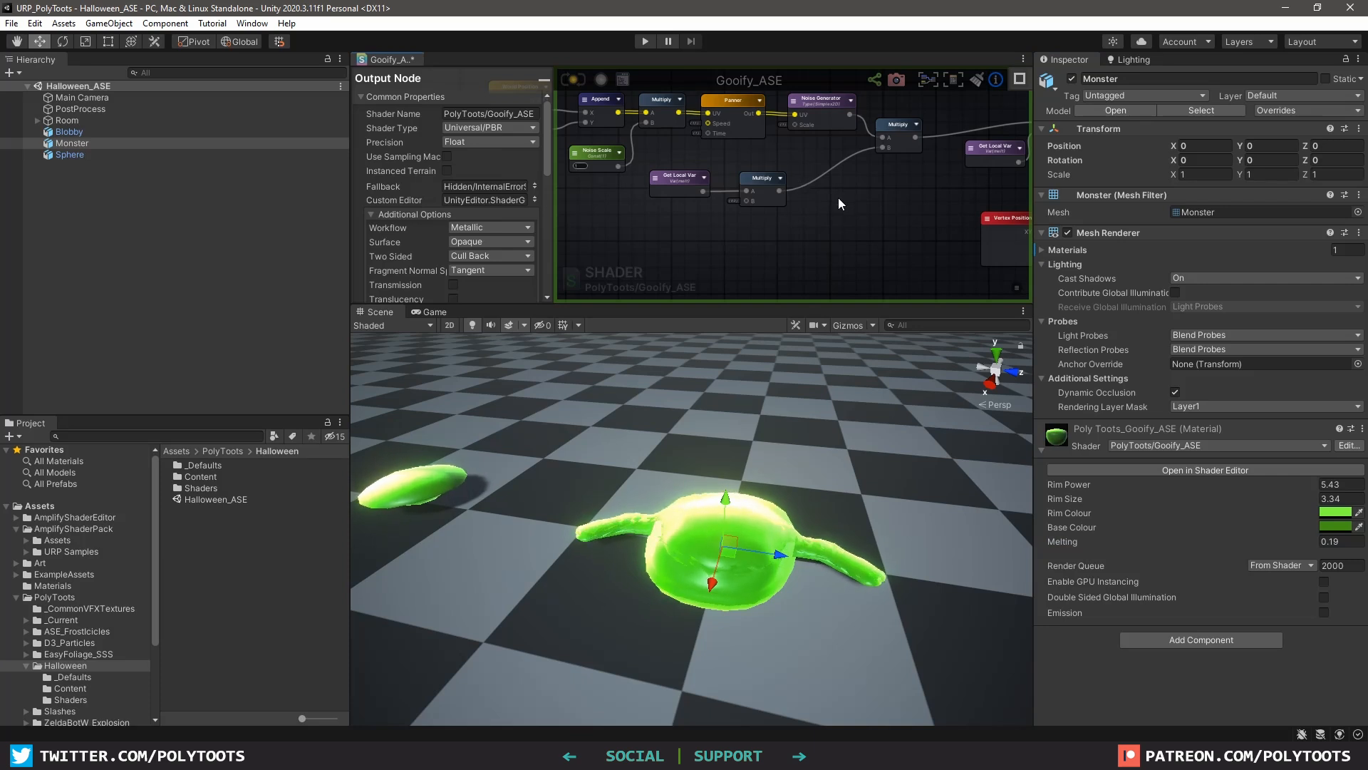
Insert a Max node between the Get Local Var's Multiply and the noise Multiply, set its B to 0.1, and save the shader
right_click(858, 204)
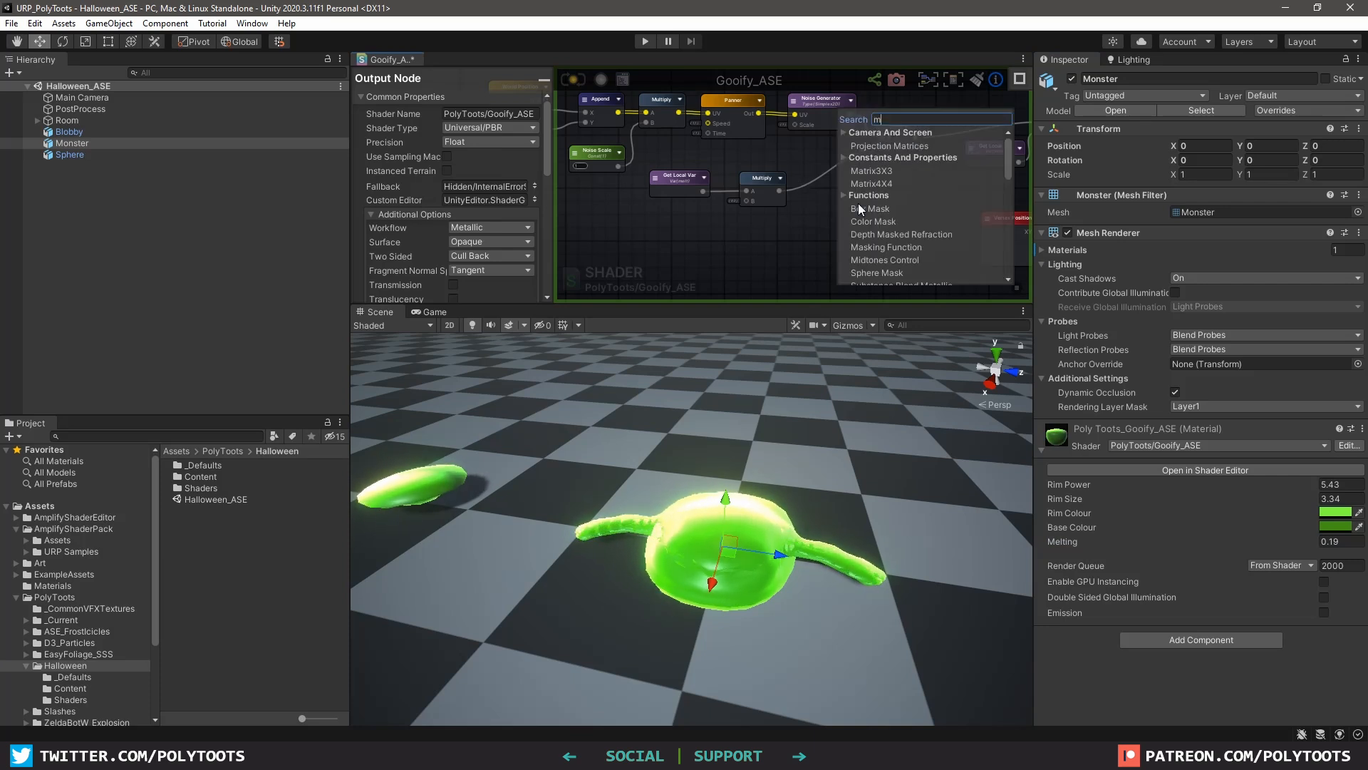
type("max")
left_click(863, 146)
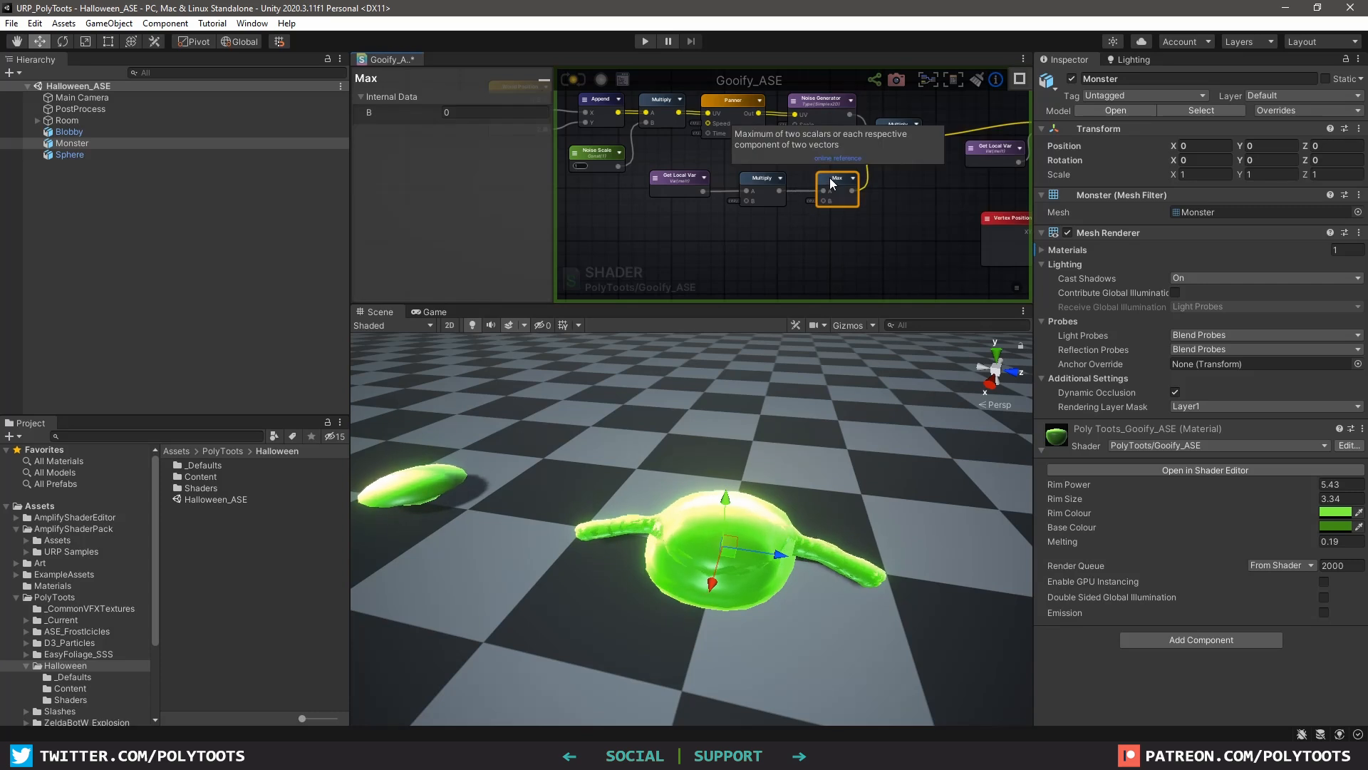
scroll(823, 187, "up", 3)
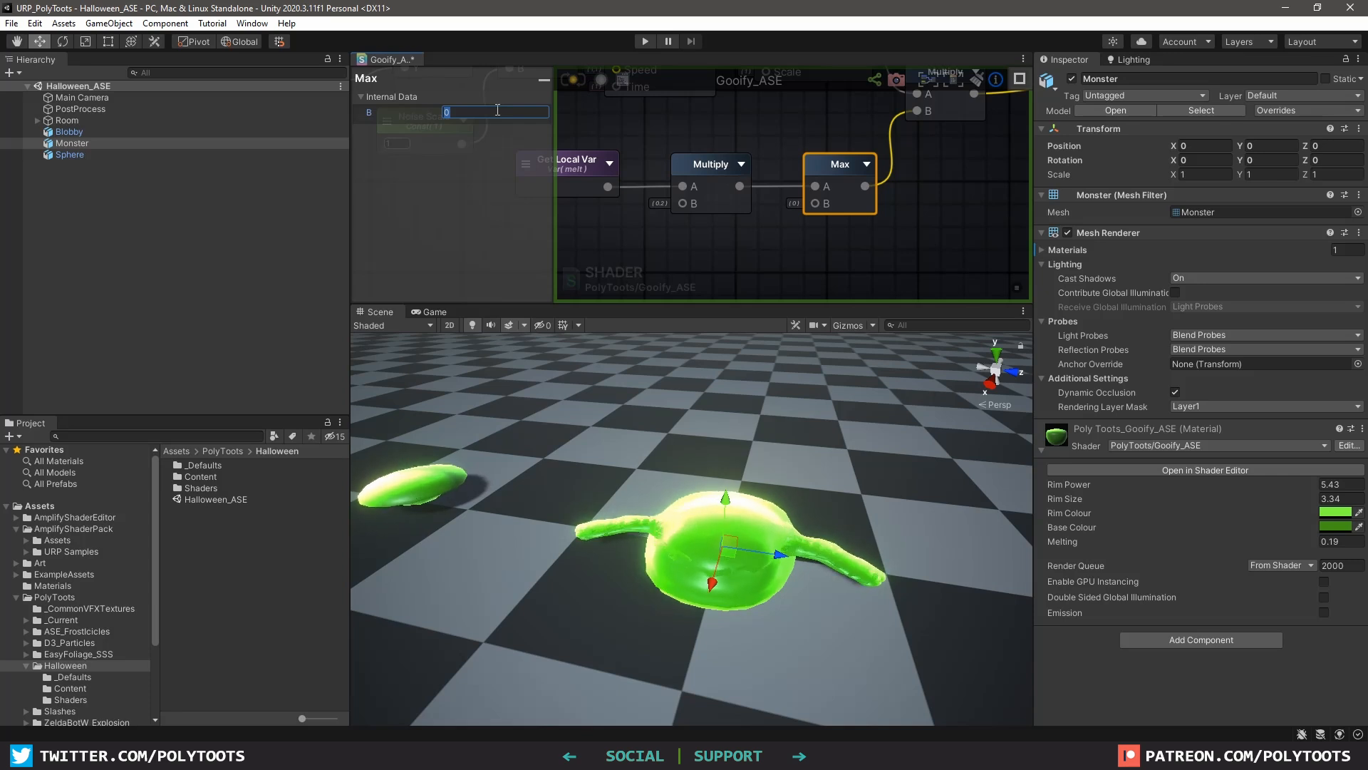
key("BackSpace")
type("0.1")
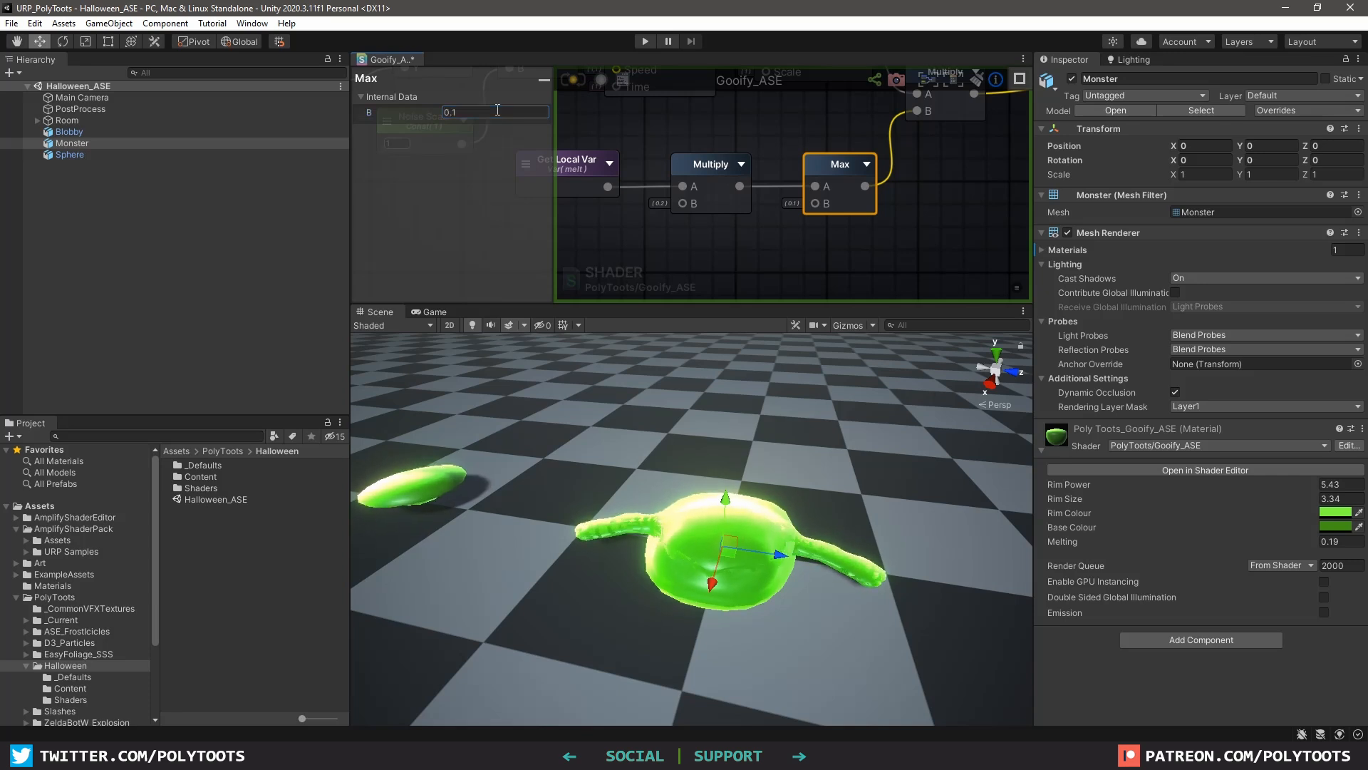
left_click(613, 109)
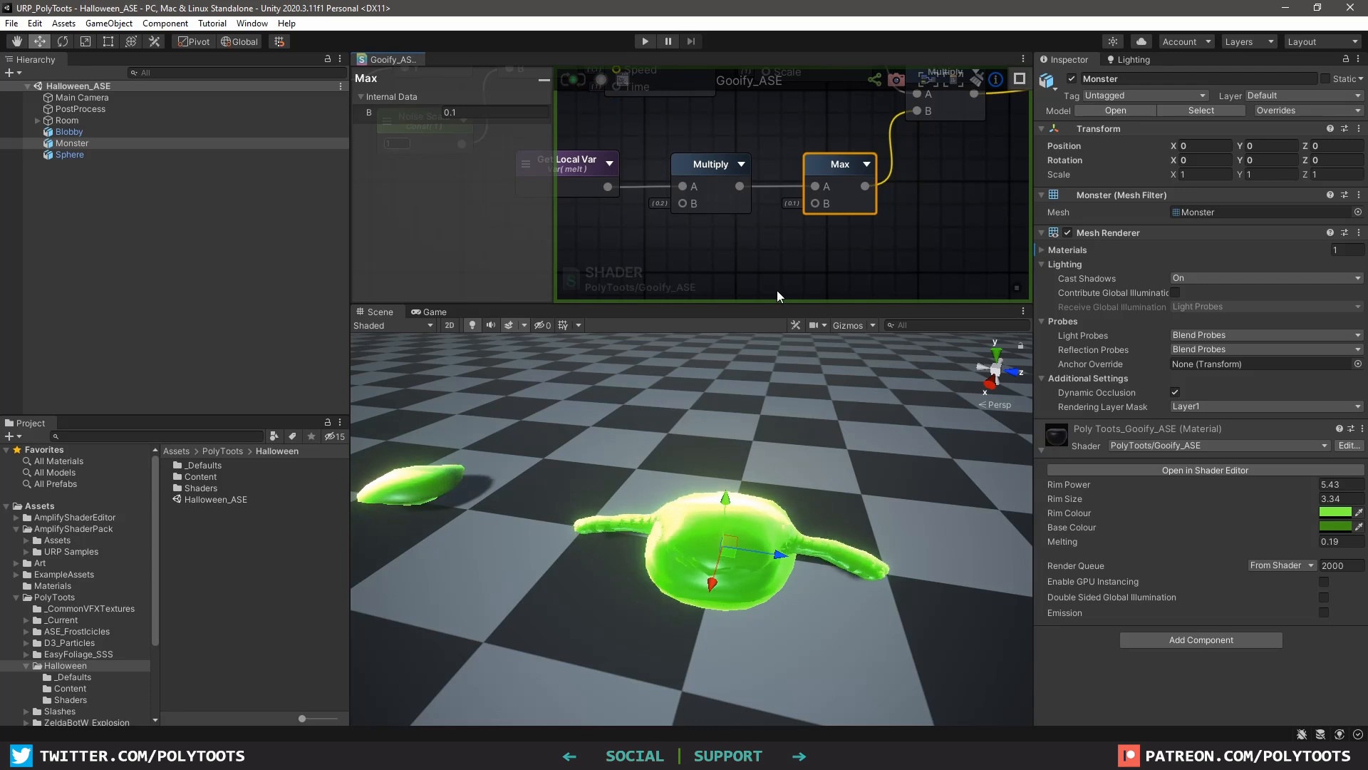
Set the Monster material's Melting to 0 and view the melted mesh from a lower angle
mouse_move(1293, 549)
left_mouse_down()
mouse_move(1274, 543)
mouse_move(1315, 541)
left_mouse_up()
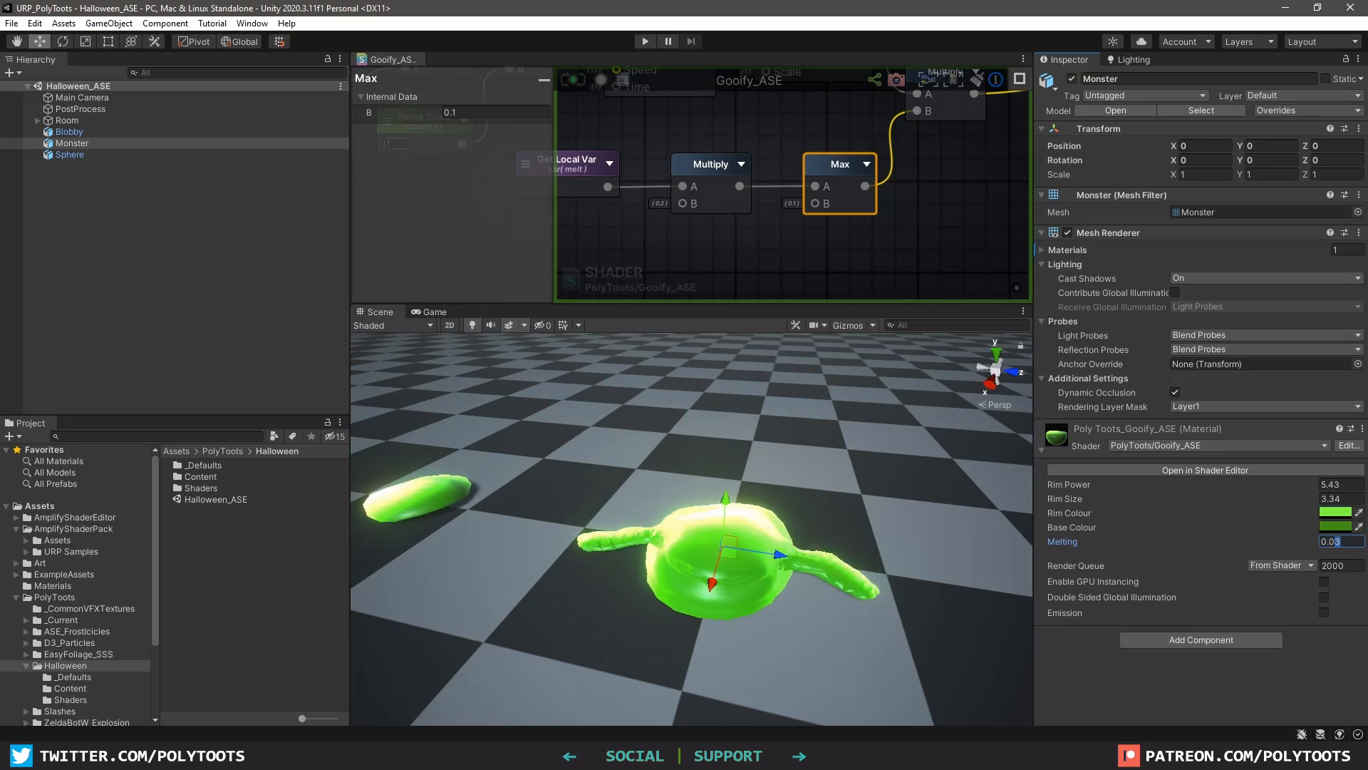
type("0")
key("Tab")
mouse_move(810, 524)
left_mouse_down("alt")
mouse_move(820, 514)
mouse_move(834, 537)
left_mouse_up("alt")
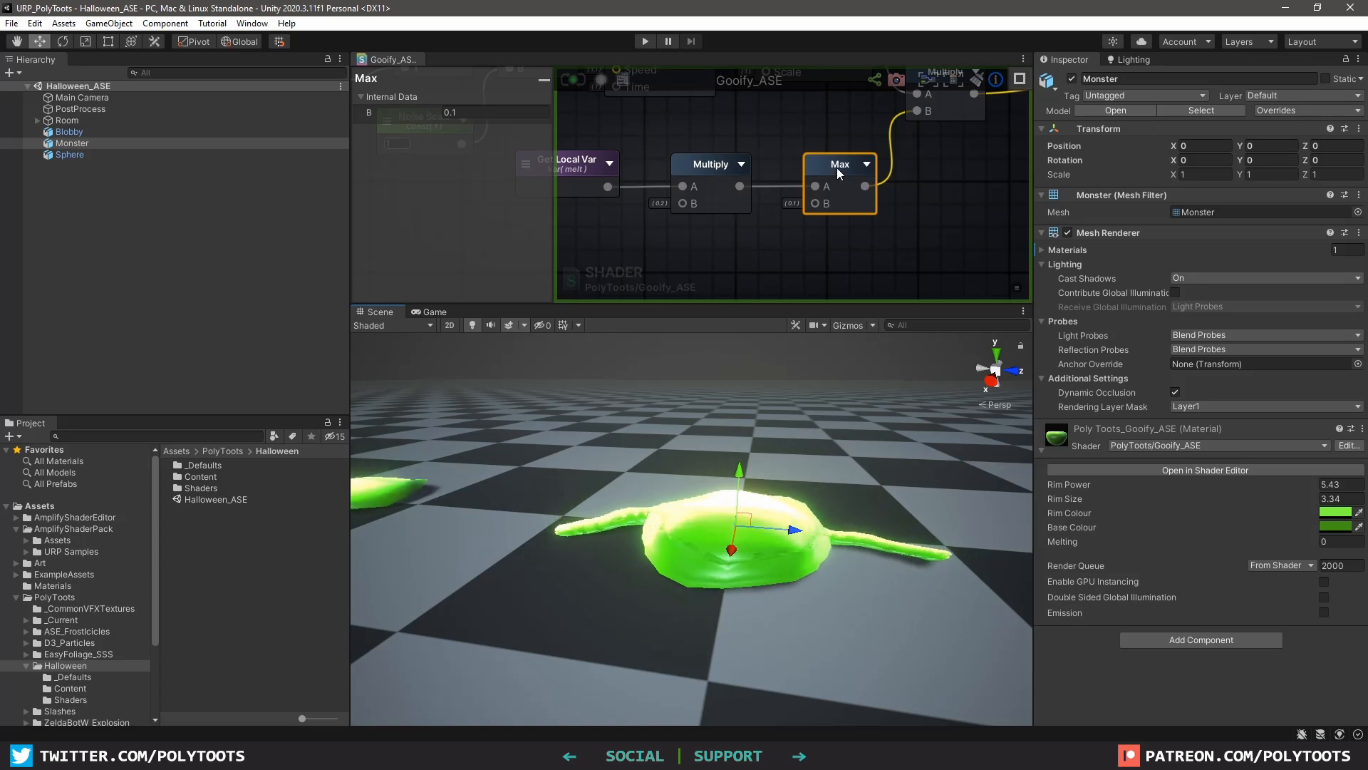
Set the Max node's B value to 0.05
left_click(489, 114)
type("0.05")
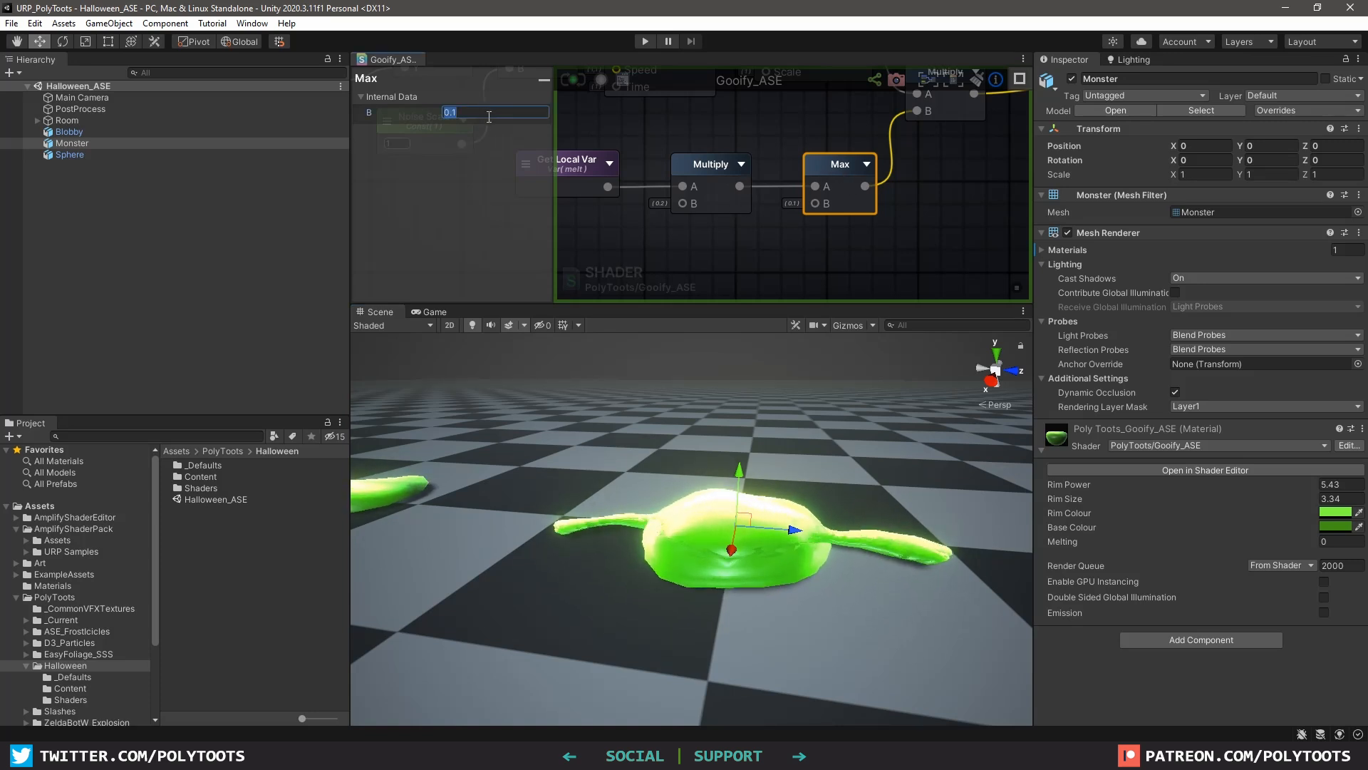
key("Return")
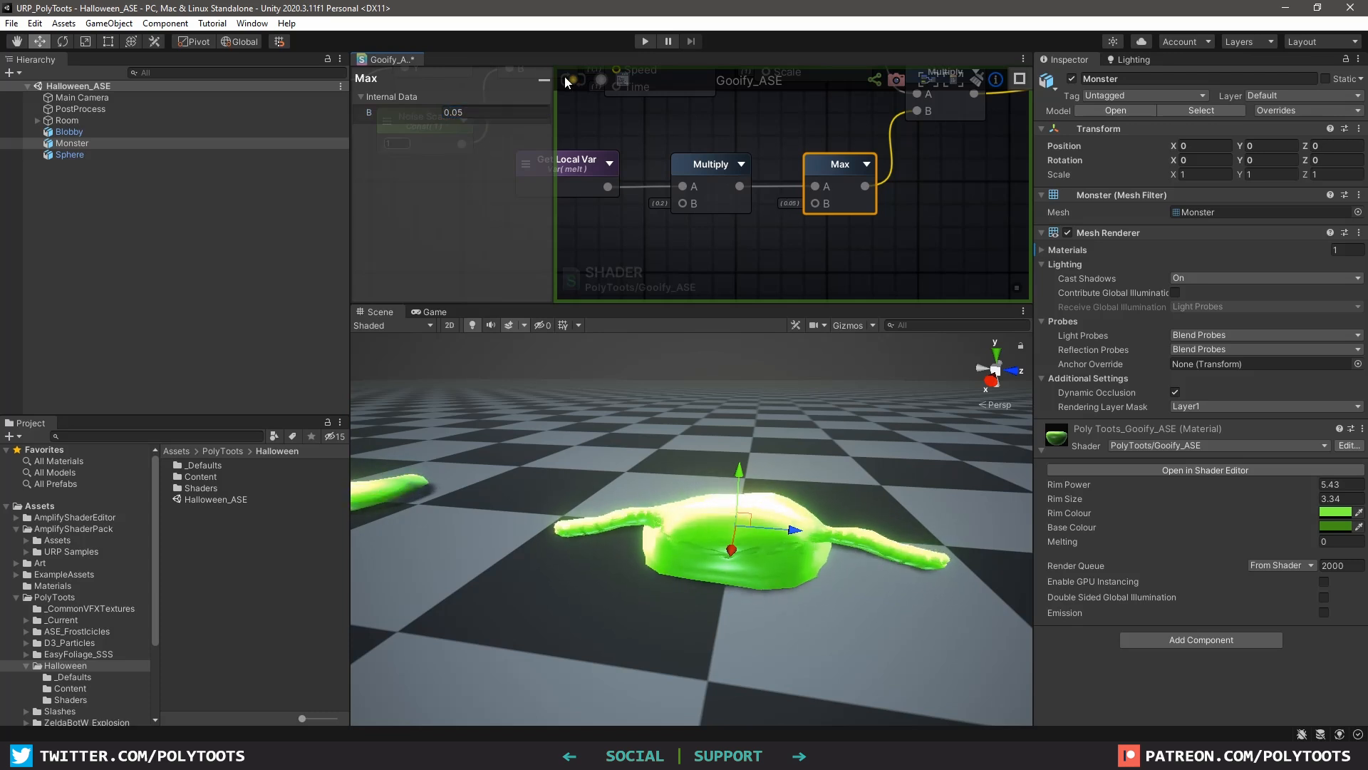
Maximize the shader graph and wrap the noise nodes in a comment frame titled "World Space UVs"
key("shift+space")
scroll(593, 298, "down", 2)
left_click_drag(397, 192, 842, 415)
left_click_drag(818, 296, 736, 267)
key("c")
middle_click_drag(556, 247, 634, 271)
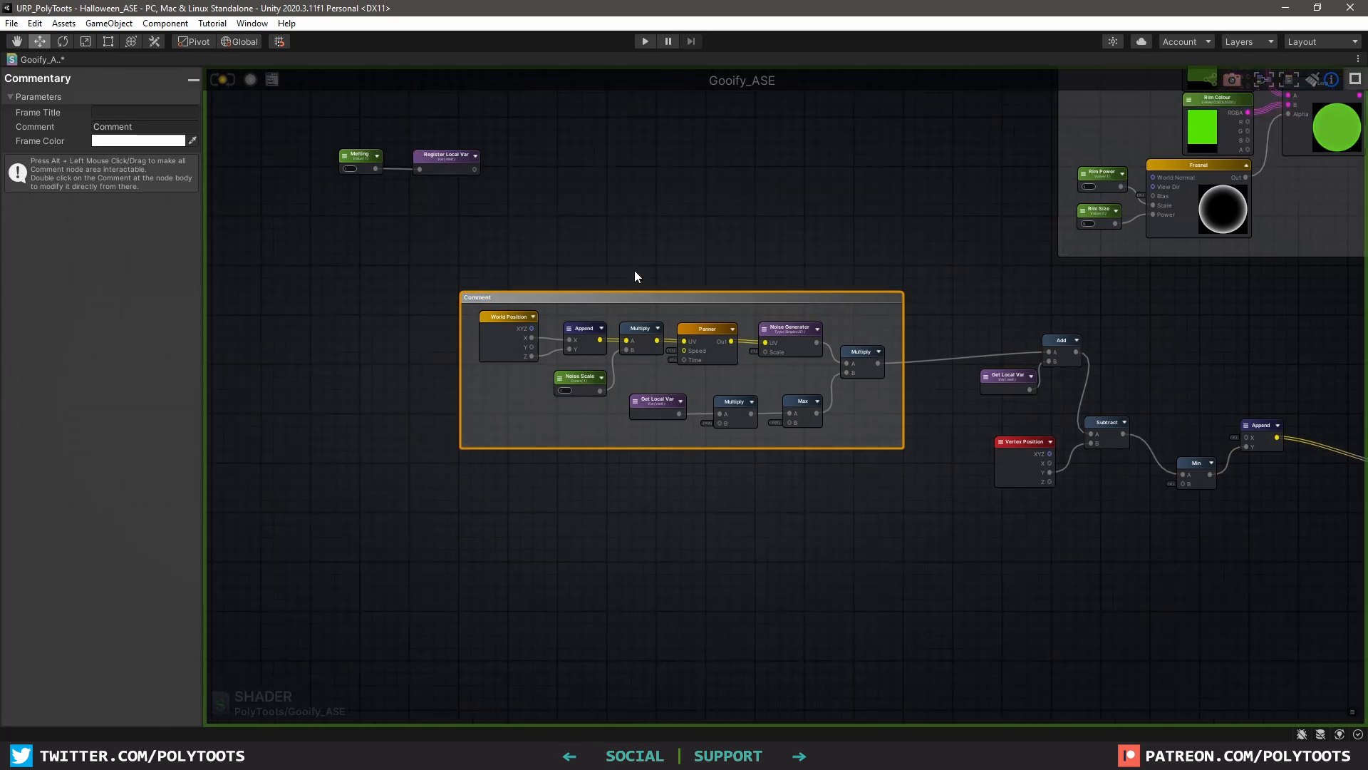
scroll(631, 305, "up", 2)
left_click(138, 112)
type("World Space UVs")
Wrap the Get Local Var, Add, Vertex Position, Subtract, Min and Append nodes in a comment frame titled "Top Melt"
middle_click_drag(927, 542, 527, 428)
scroll(784, 400, "up", 2)
left_click_drag(1090, 394, 999, 400)
left_click_drag(571, 264, 1061, 509)
key("c")
left_click(856, 259)
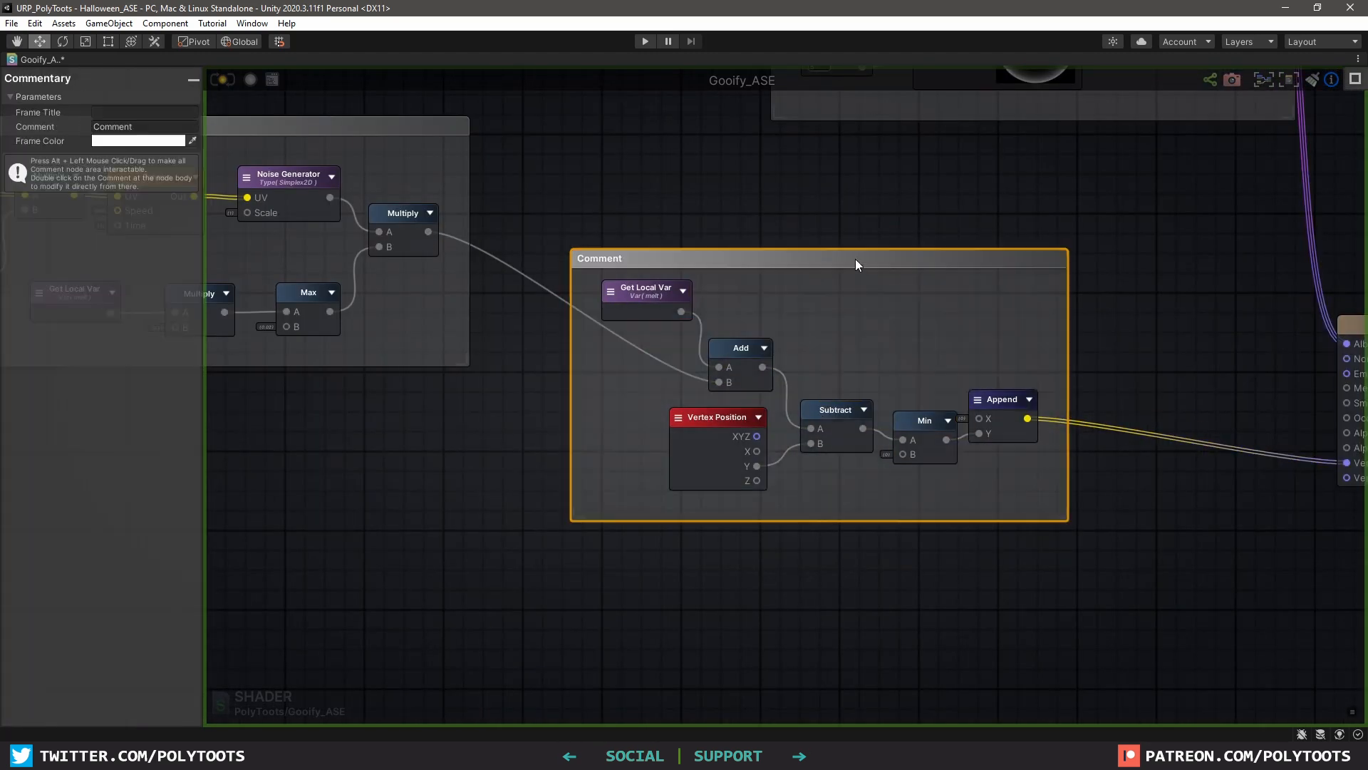
left_click(138, 112)
type("Top Melt")
Title the frame around Melting and Register Local Var "Melty Special Spooky? Group" and move it closer to the World Space UVs frame
left_click(168, 110)
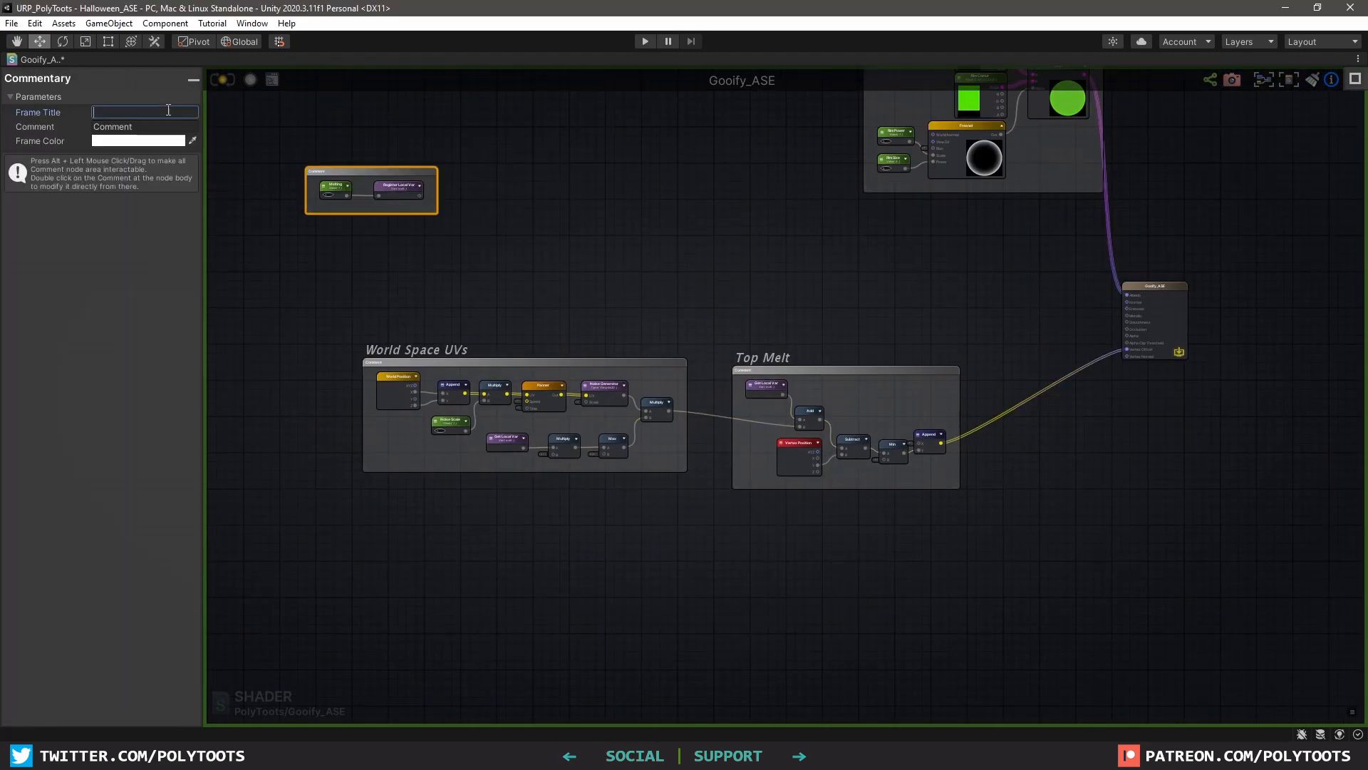
left_click_drag(370, 171, 362, 249)
left_click(559, 317)
scroll(736, 395, "up", 3)
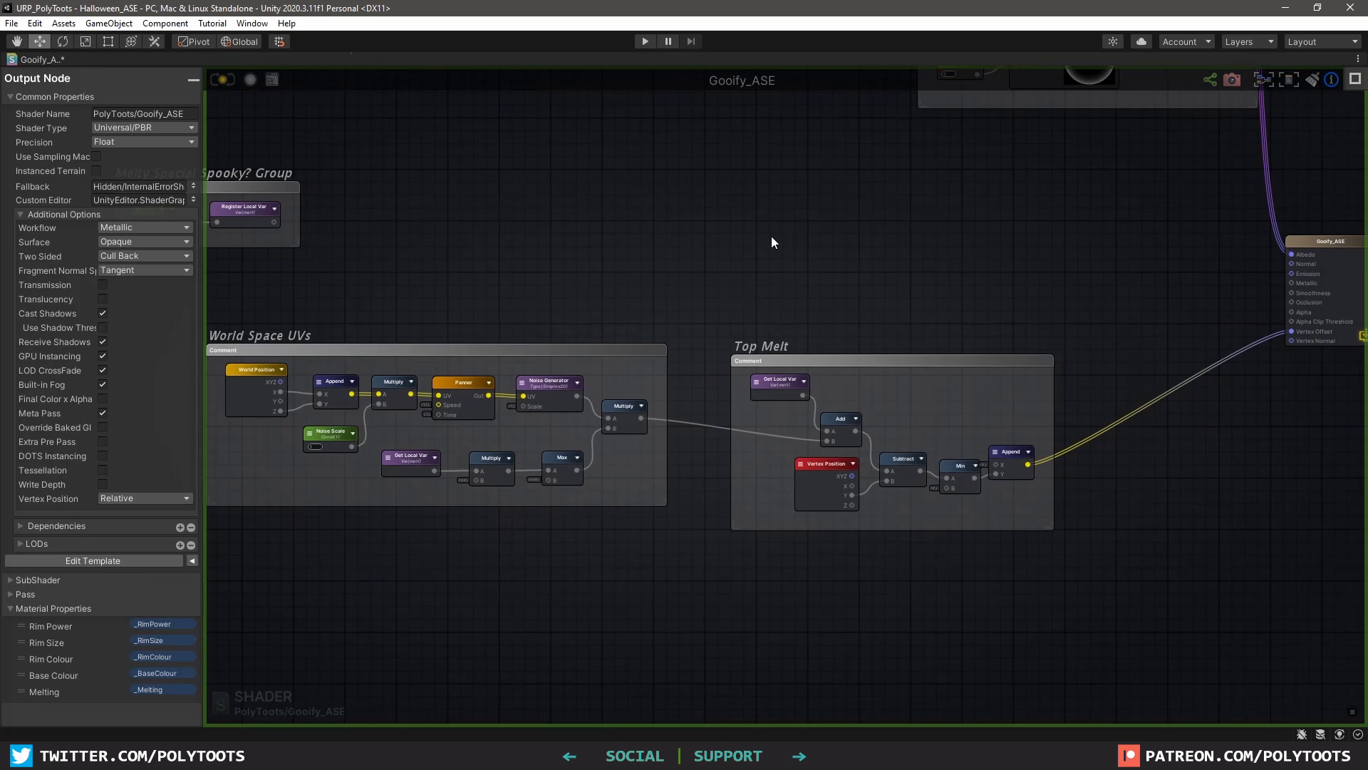
Restore the editor layout and vary Melting through about 0.84 and 0.52 to examine how the Monster melts
key("shift+space")
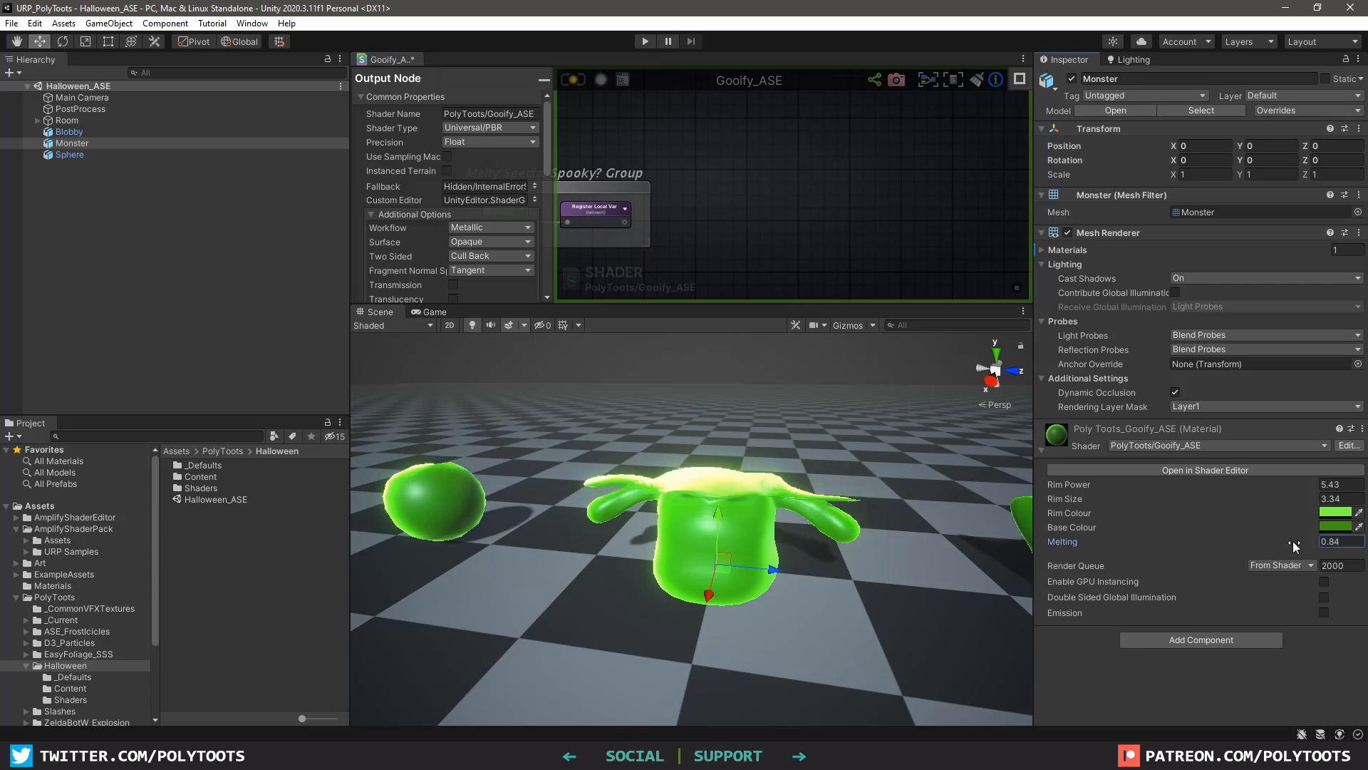
mouse_move(1276, 546)
left_mouse_down()
mouse_move(1243, 548)
mouse_move(1264, 548)
left_mouse_up()
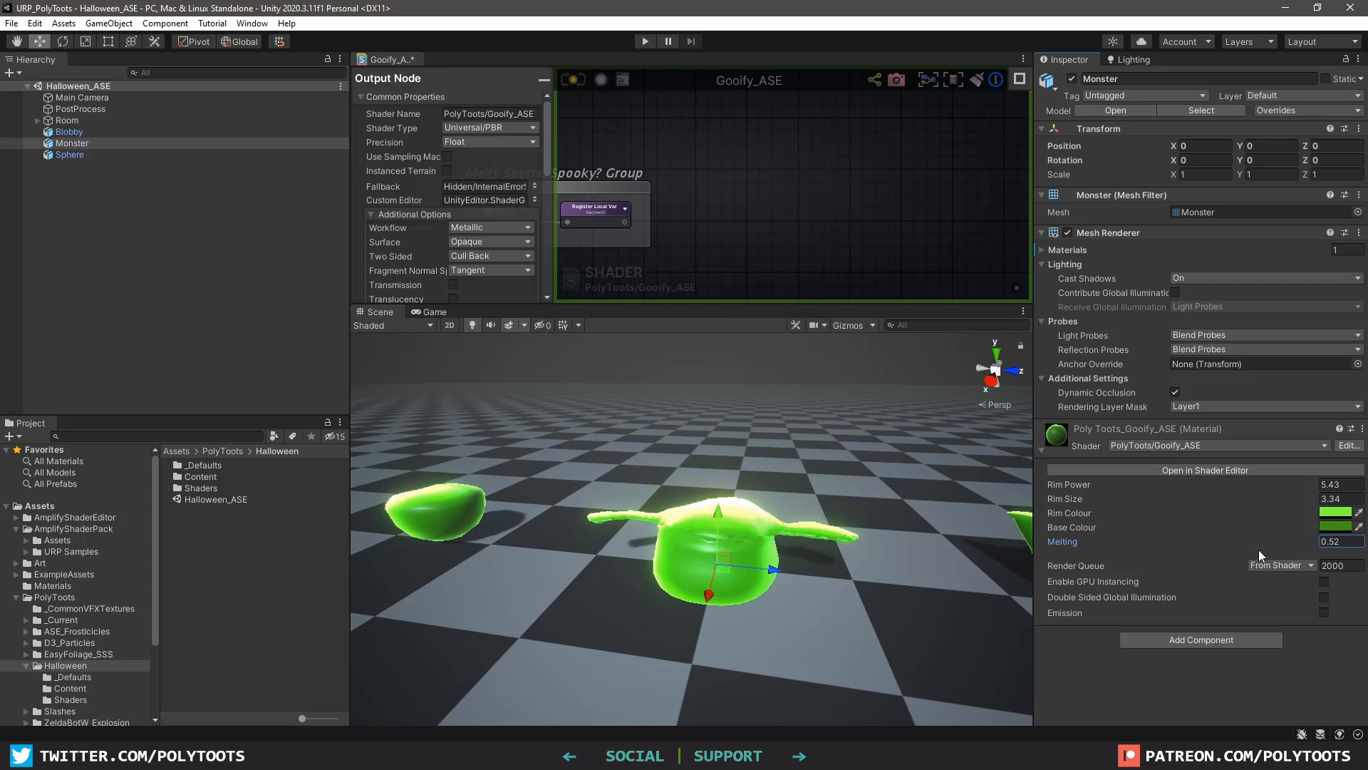
left_click_drag(1261, 550, 1315, 549)
Maximize the graph and move the Top Melt, World Space UVs and Melty frames lower to clear space beneath the Albeeeedo frame
key("shift+space")
middle_click_drag(749, 307, 724, 417)
scroll(774, 382, "up", 2)
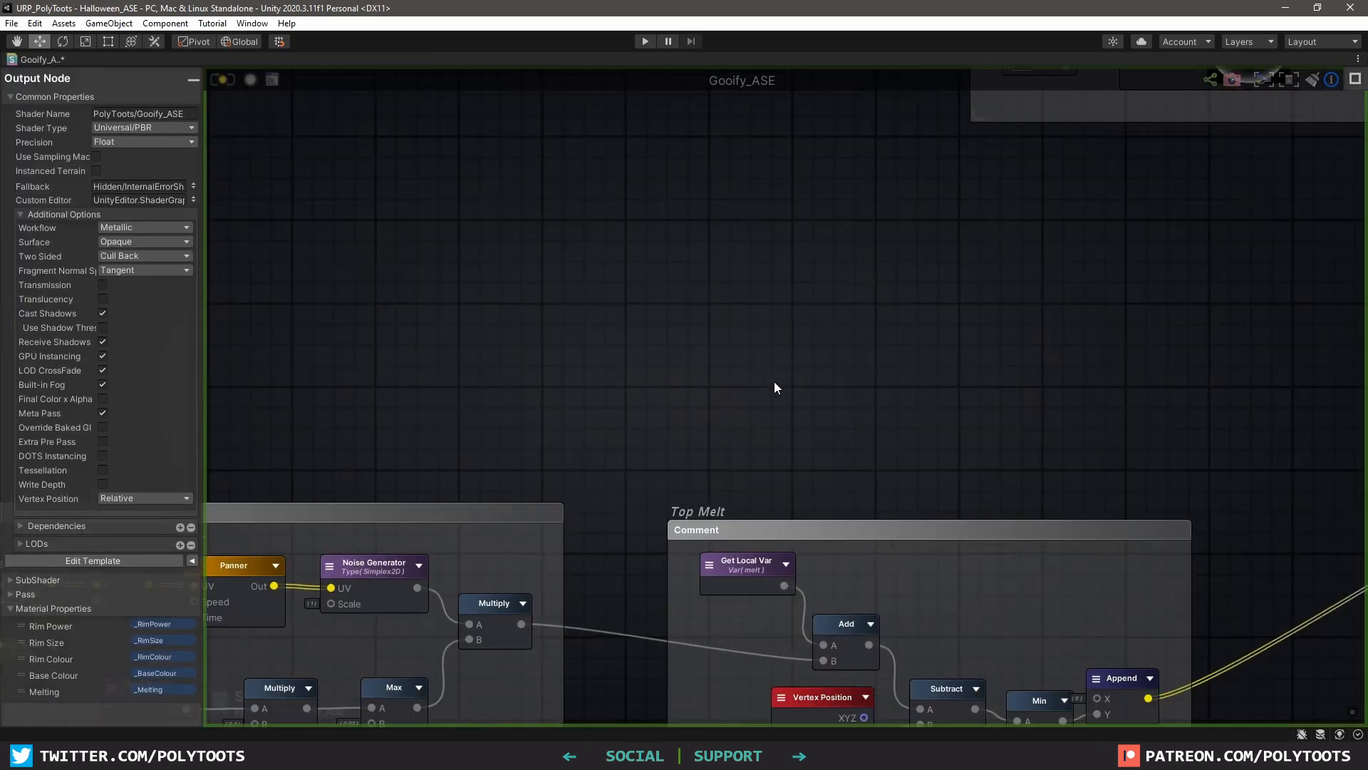
scroll(778, 380, "down", 8)
scroll(778, 379, "up", 2)
middle_click_drag(778, 379, 779, 327)
left_click_drag(840, 385, 833, 457)
left_click_drag(613, 382, 624, 450)
left_click_drag(446, 286, 467, 372)
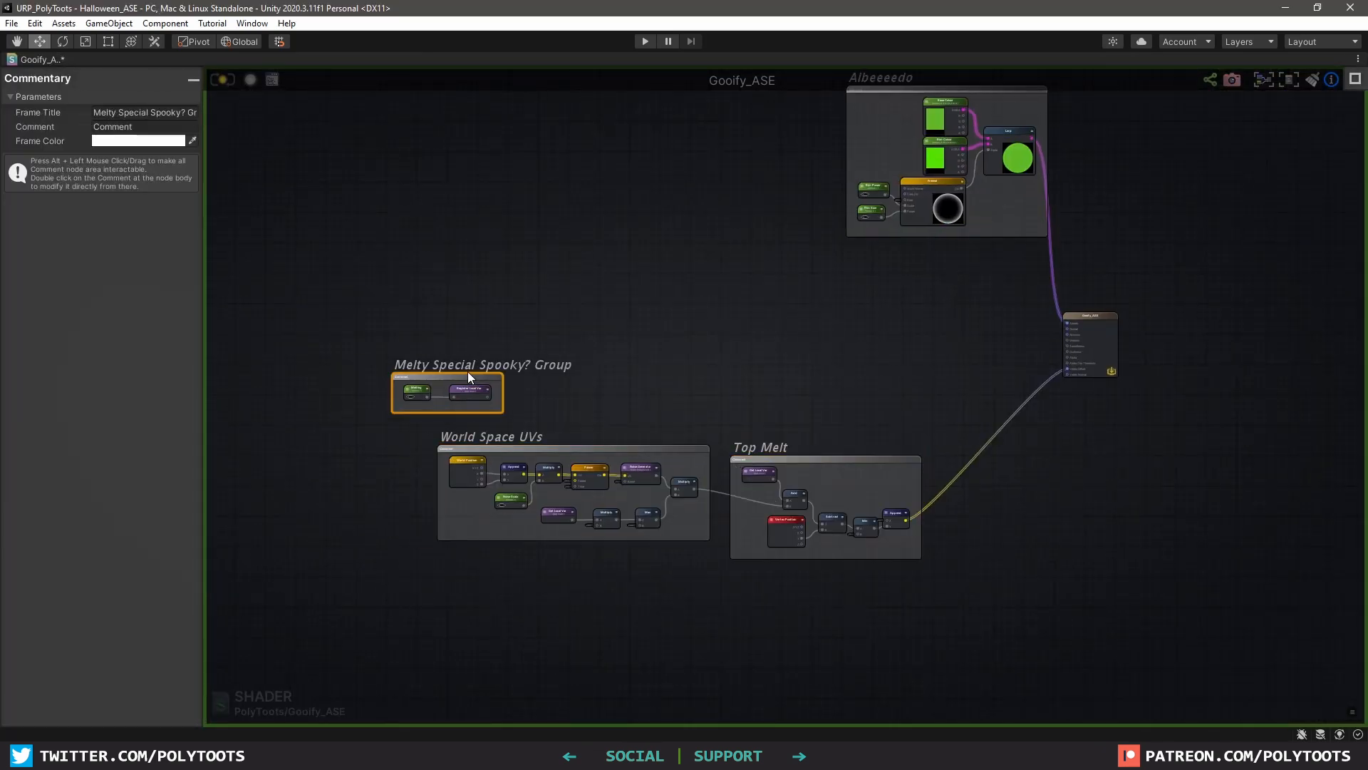
Add a World Normal node in the empty space above the World Space UVs and Top Melt frames
scroll(720, 299, "up", 4)
right_click(684, 332)
type("world n")
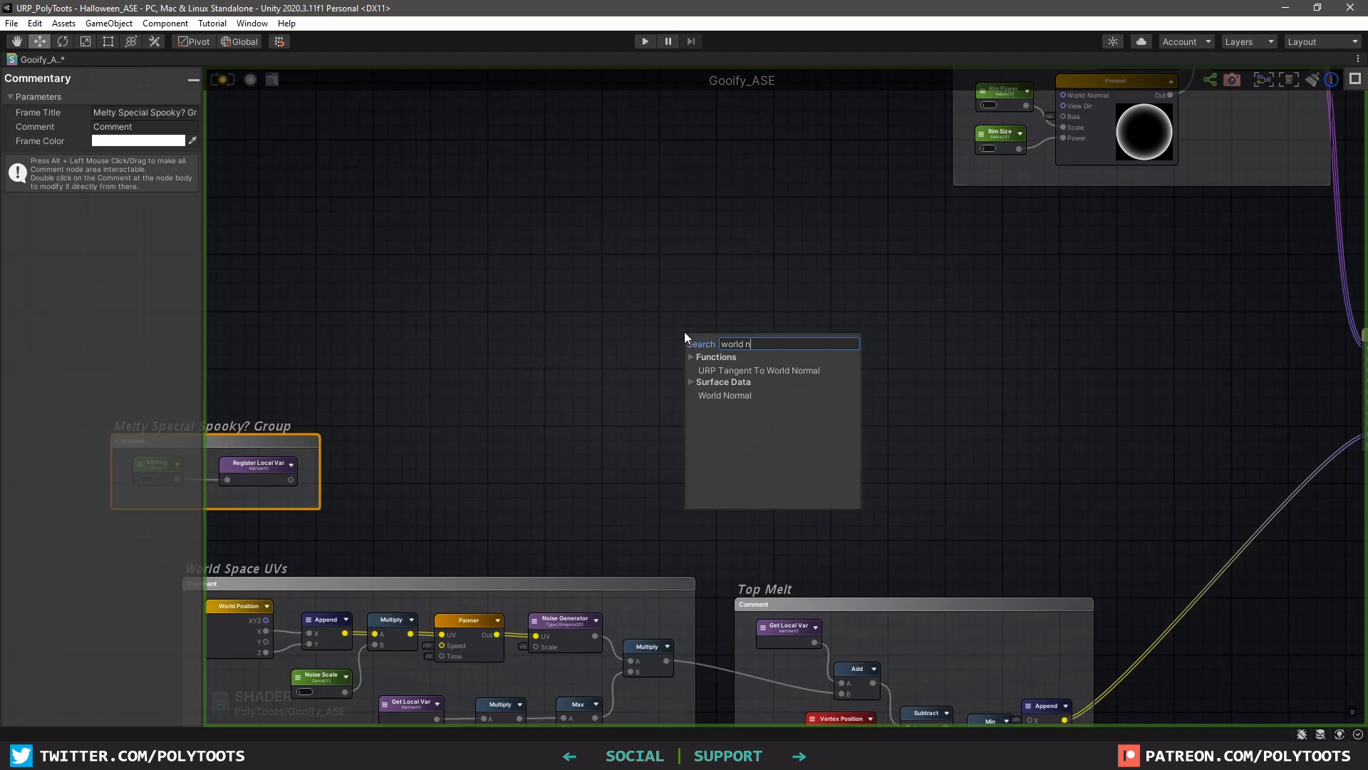
type("ormal")
key("Return")
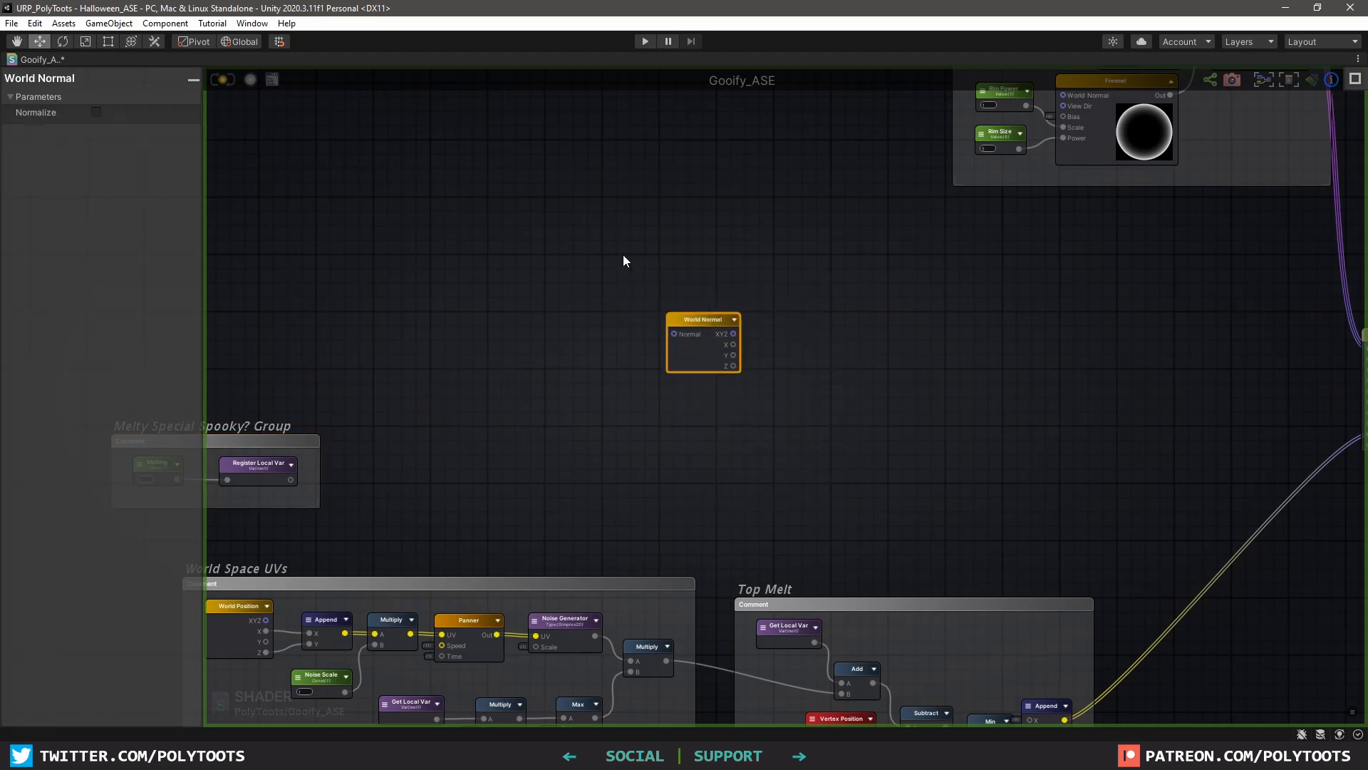
scroll(682, 249, "up", 3)
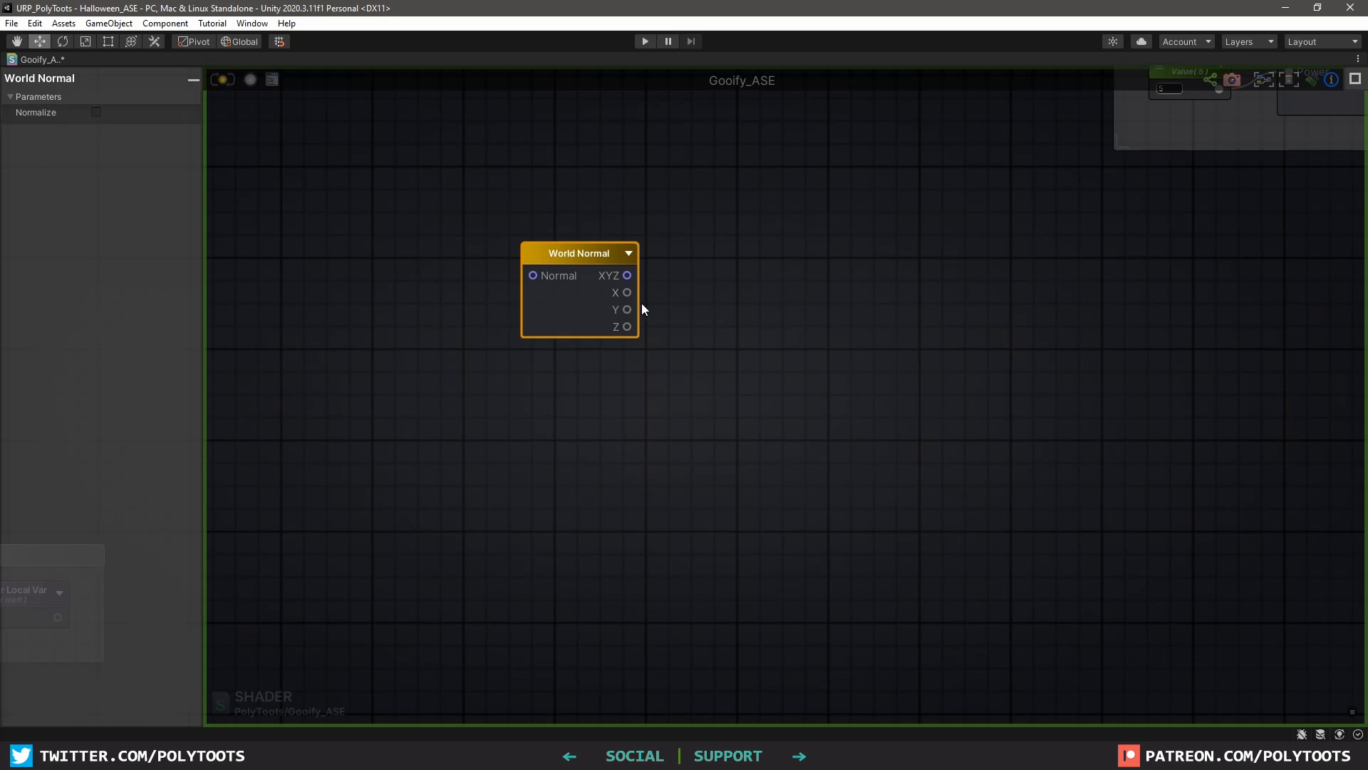
Add a Multiply node, connect World Normal's Y to its A input, and expand its preview
left_click(701, 285)
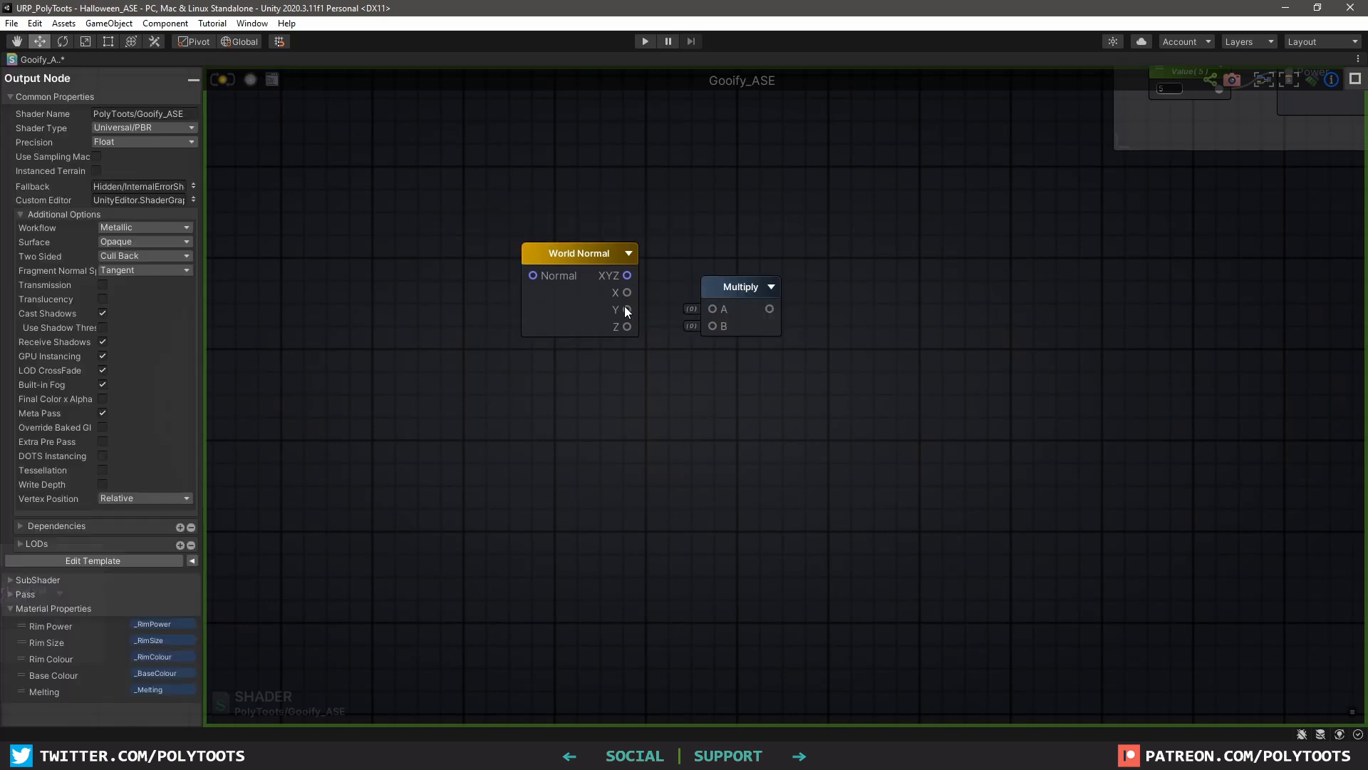
left_click_drag(711, 311, 713, 310)
left_click(771, 287)
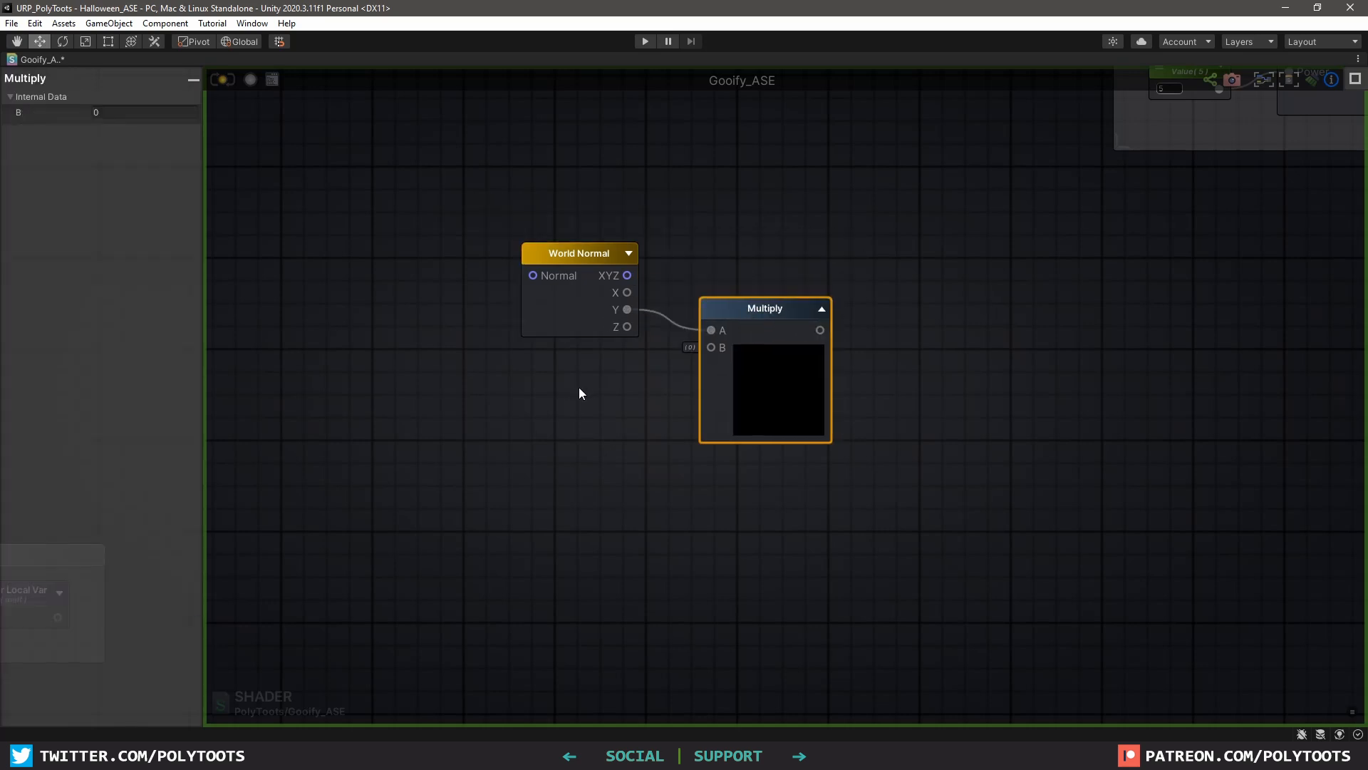
Add a Float node beneath World Normal with value 1 and connect it to the Multiply's B input
key("1")
left_click(557, 361)
left_click(593, 374)
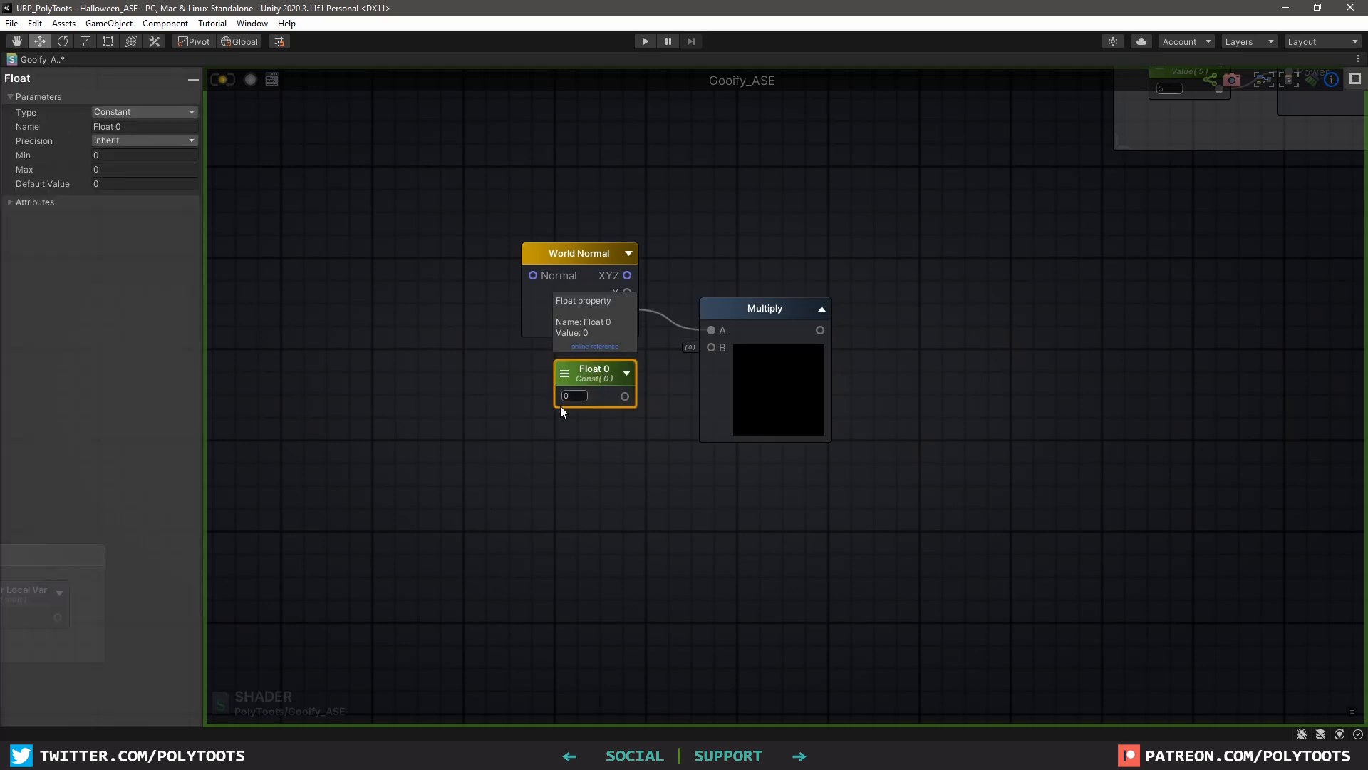
left_click(576, 395)
left_click_drag(625, 396, 737, 374)
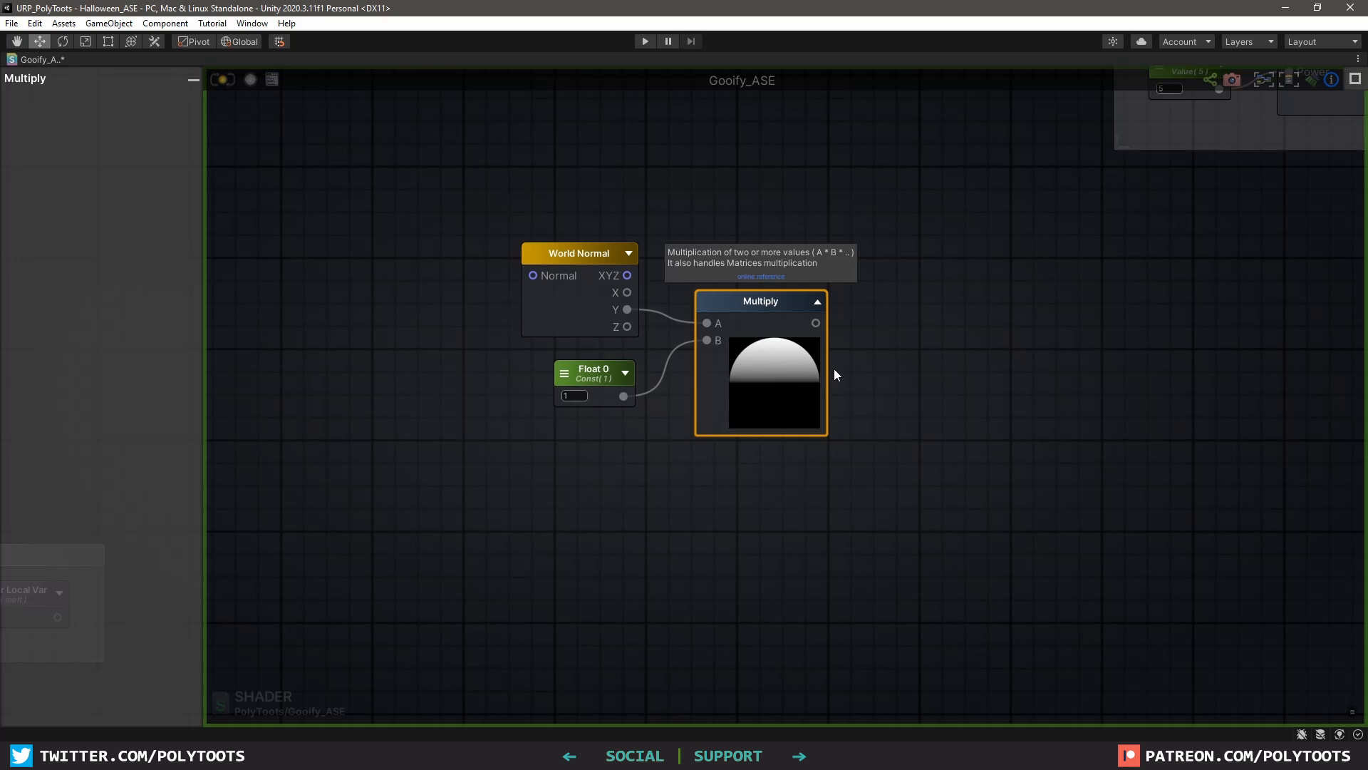
Set the Float to -1 and move the Multiply level with World Normal's Y output
left_click(569, 395)
type("-1")
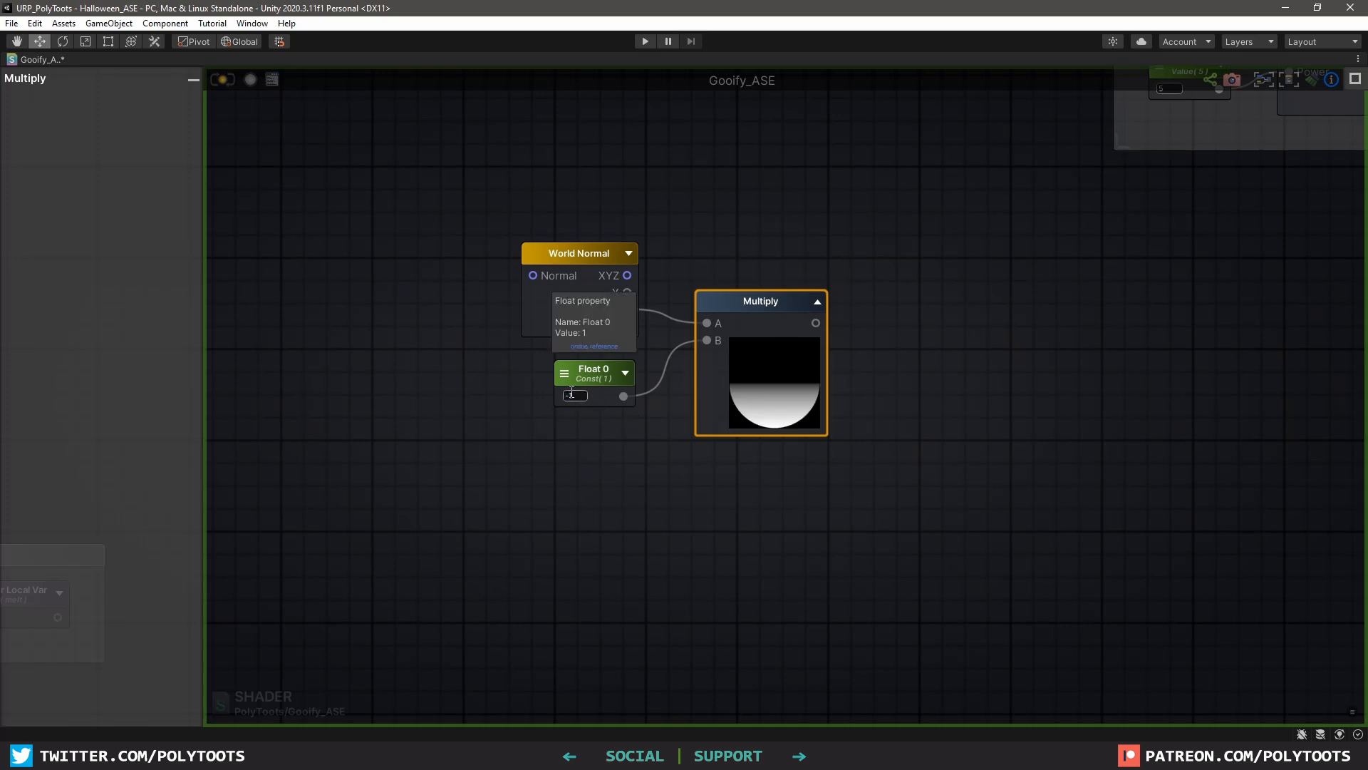
left_click_drag(775, 306, 757, 301)
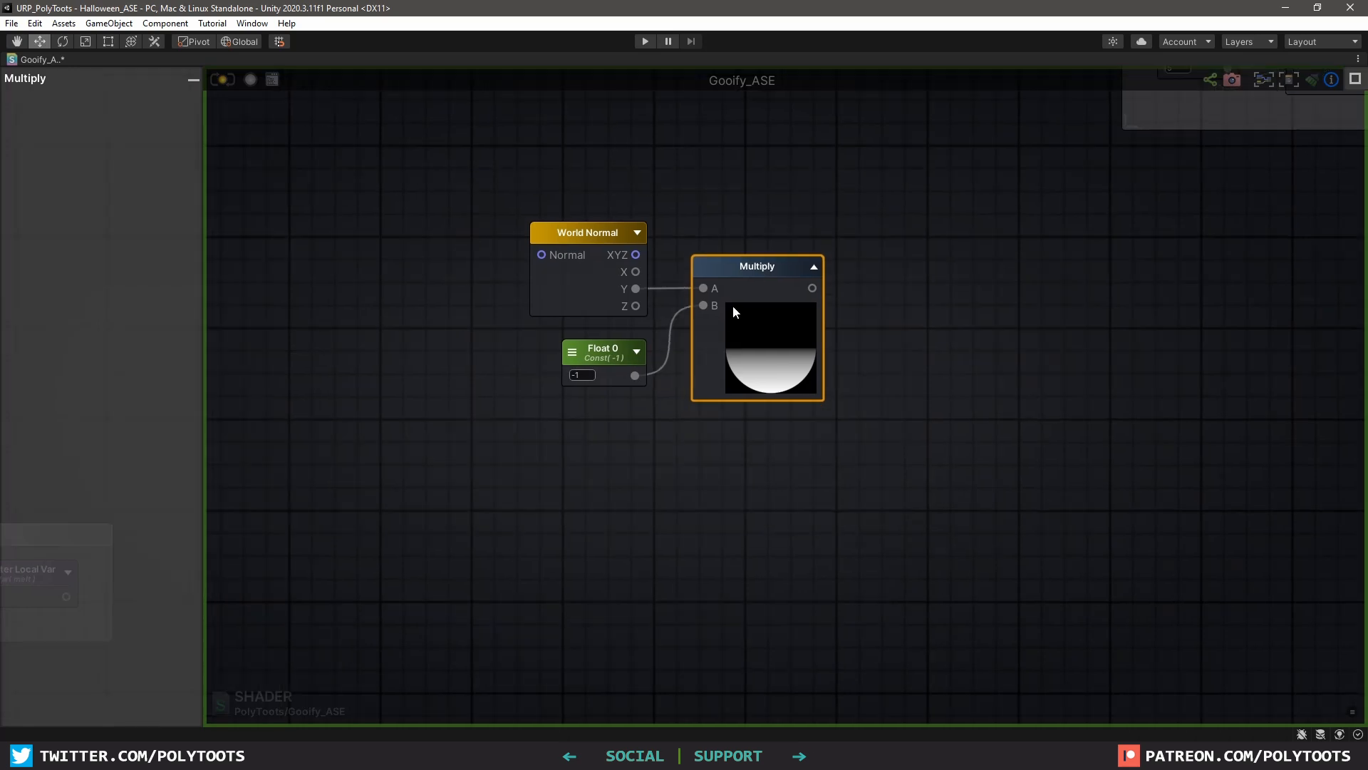
Vary the Float between about 1.09 and -0.85 to compare the Multiply preview, and return it to -1
left_click(597, 353)
left_click_drag(571, 375, 809, 298)
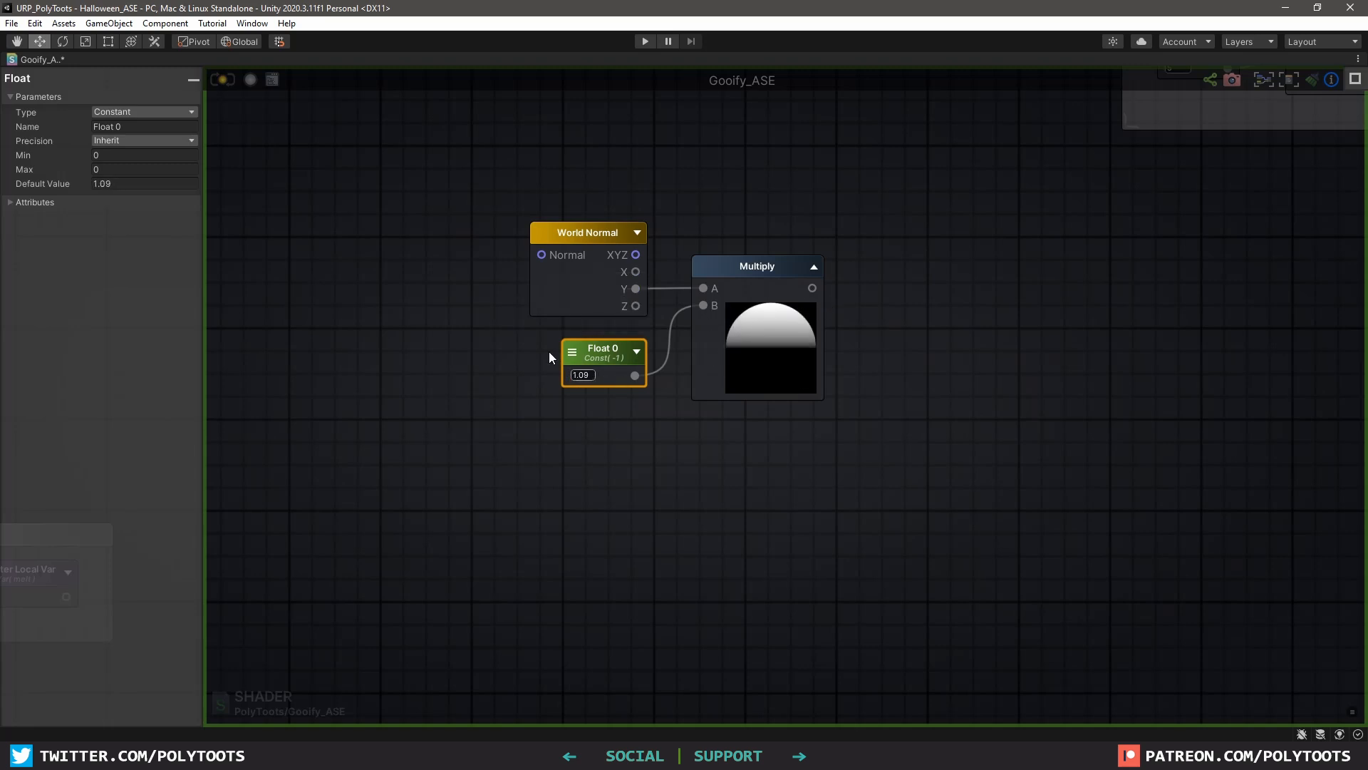
left_click_drag(569, 374, 589, 374)
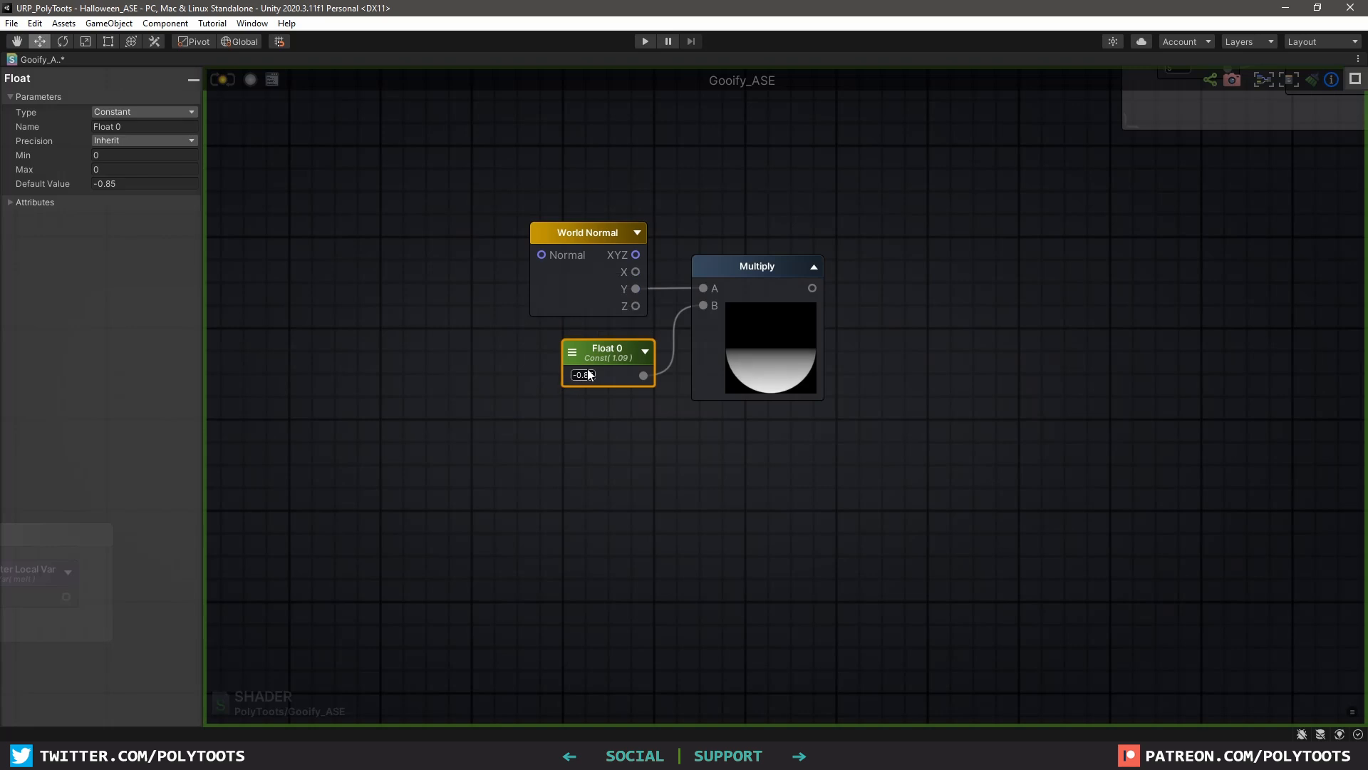
type("-1")
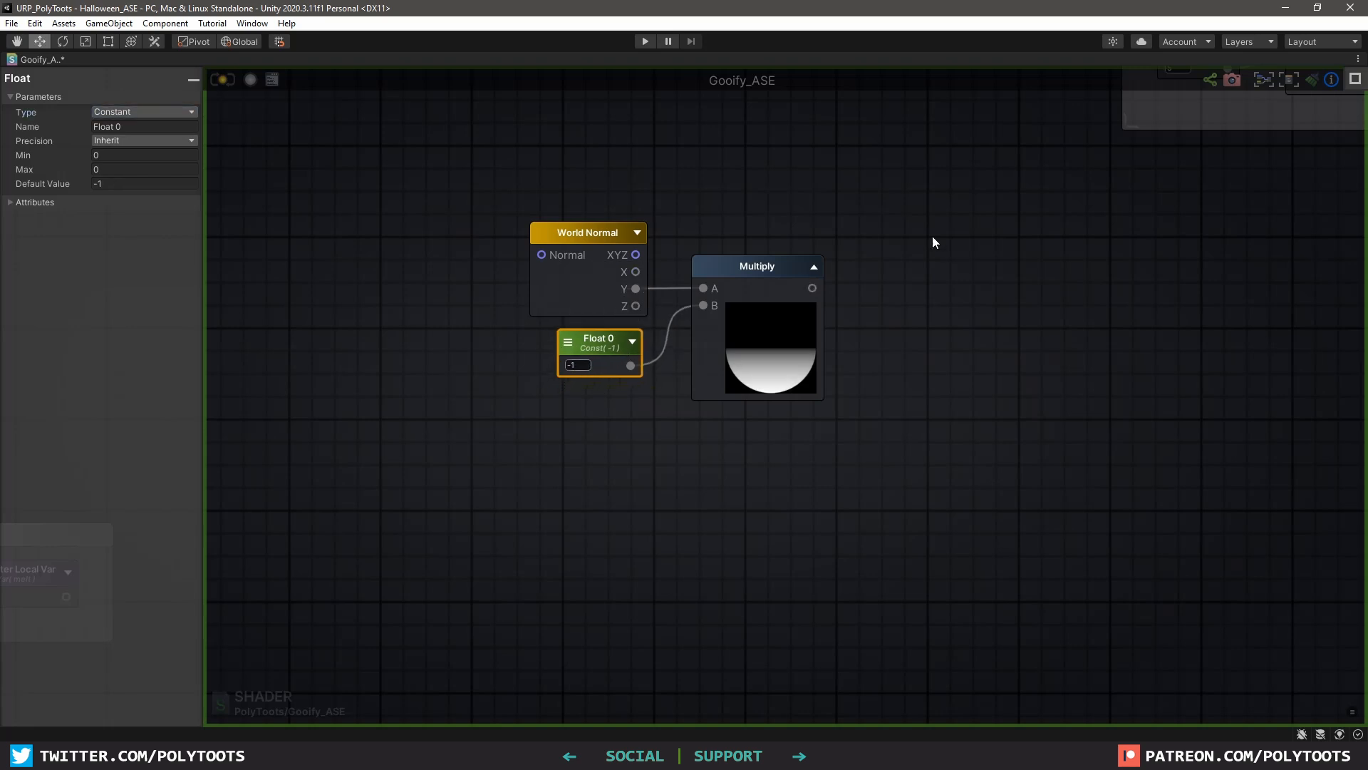
Add a Smoothstep node fed by the Multiply's output, collapse the Multiply's preview, and arrange both nodes beside World Normal
left_click(774, 261)
left_click_drag(774, 260, 771, 248)
left_click(905, 315)
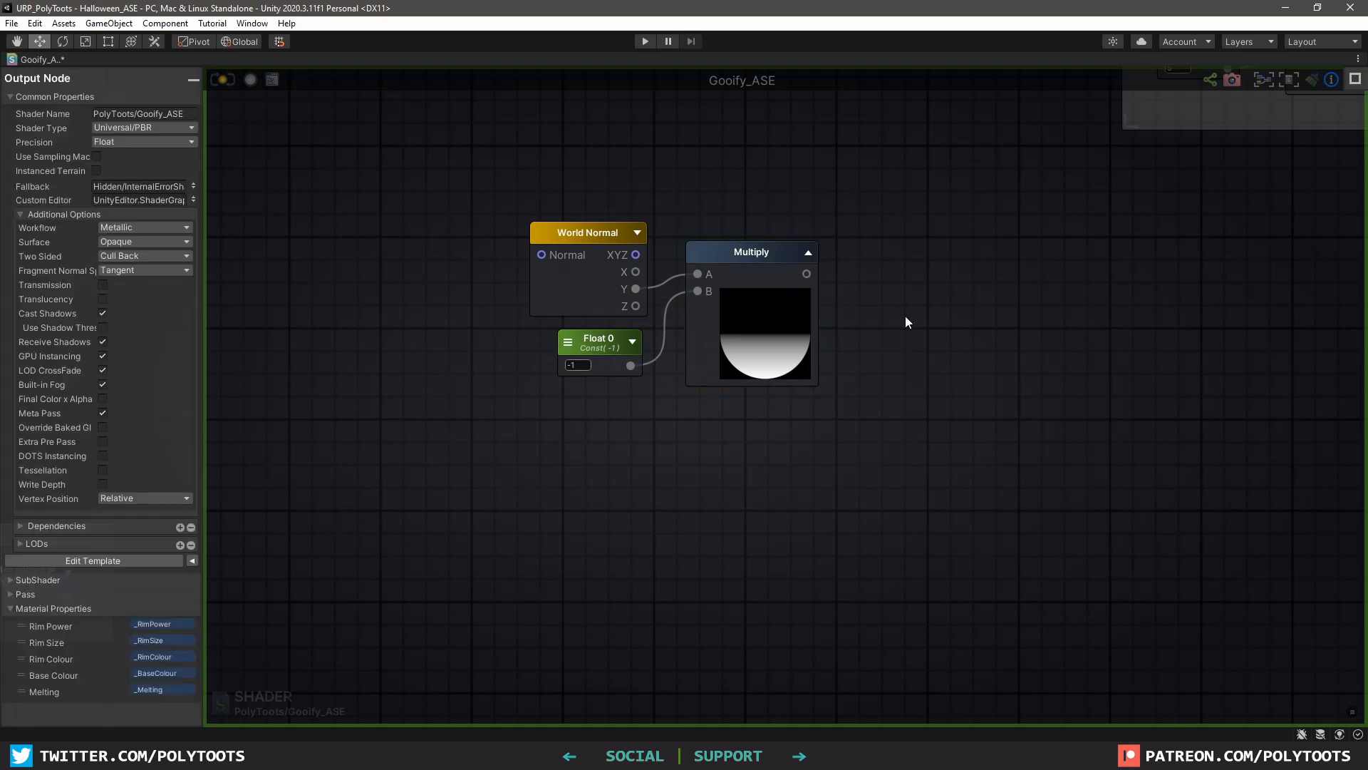
right_click(905, 315)
type("smp")
key("BackSpace")
type("o")
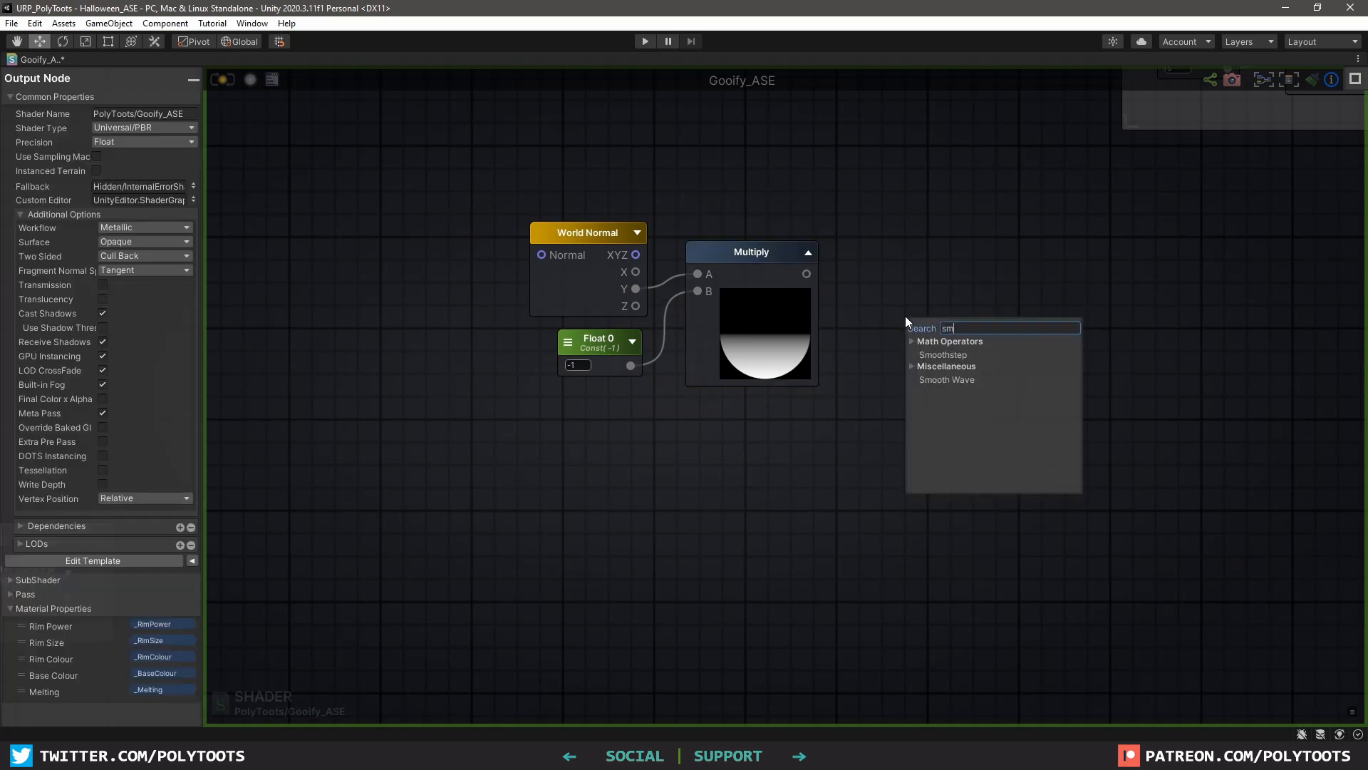
key("Return")
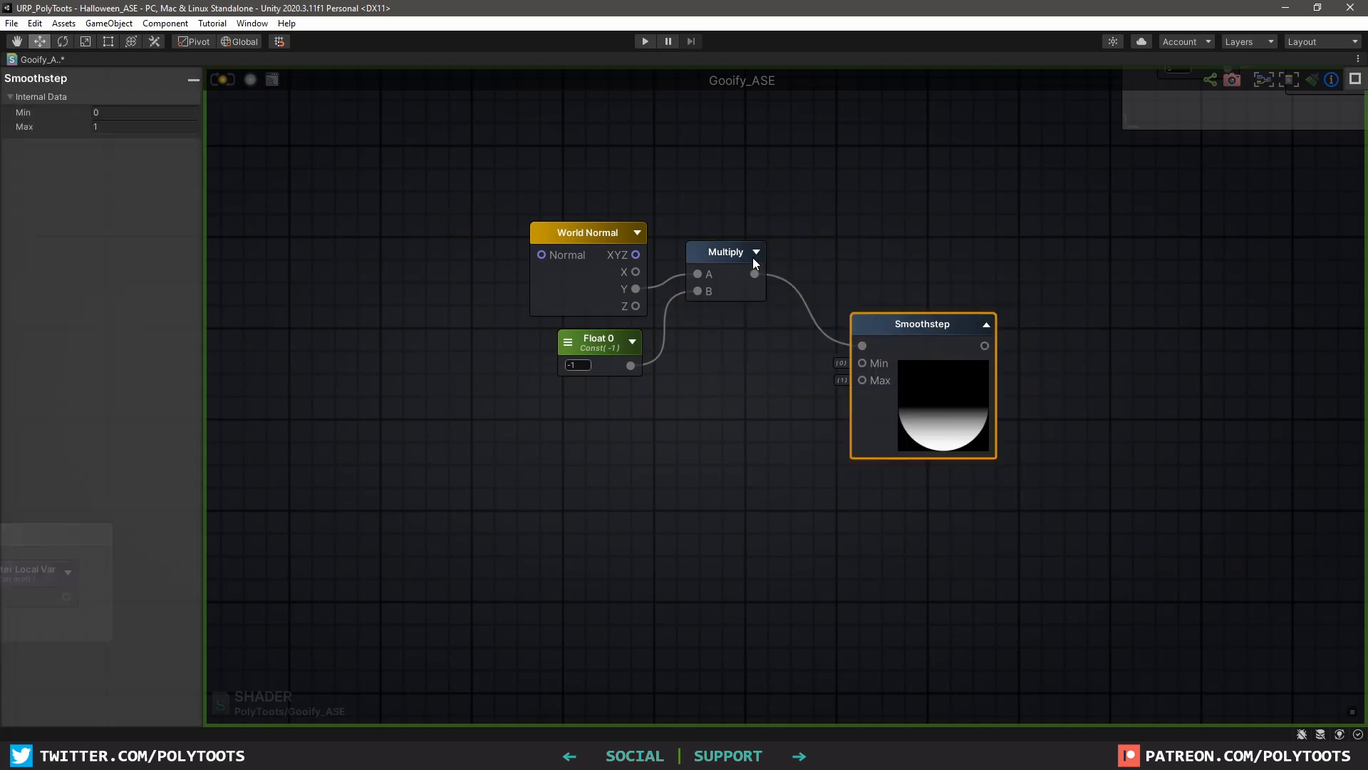
left_click_drag(754, 263, 737, 277)
left_click_drag(907, 328, 870, 305)
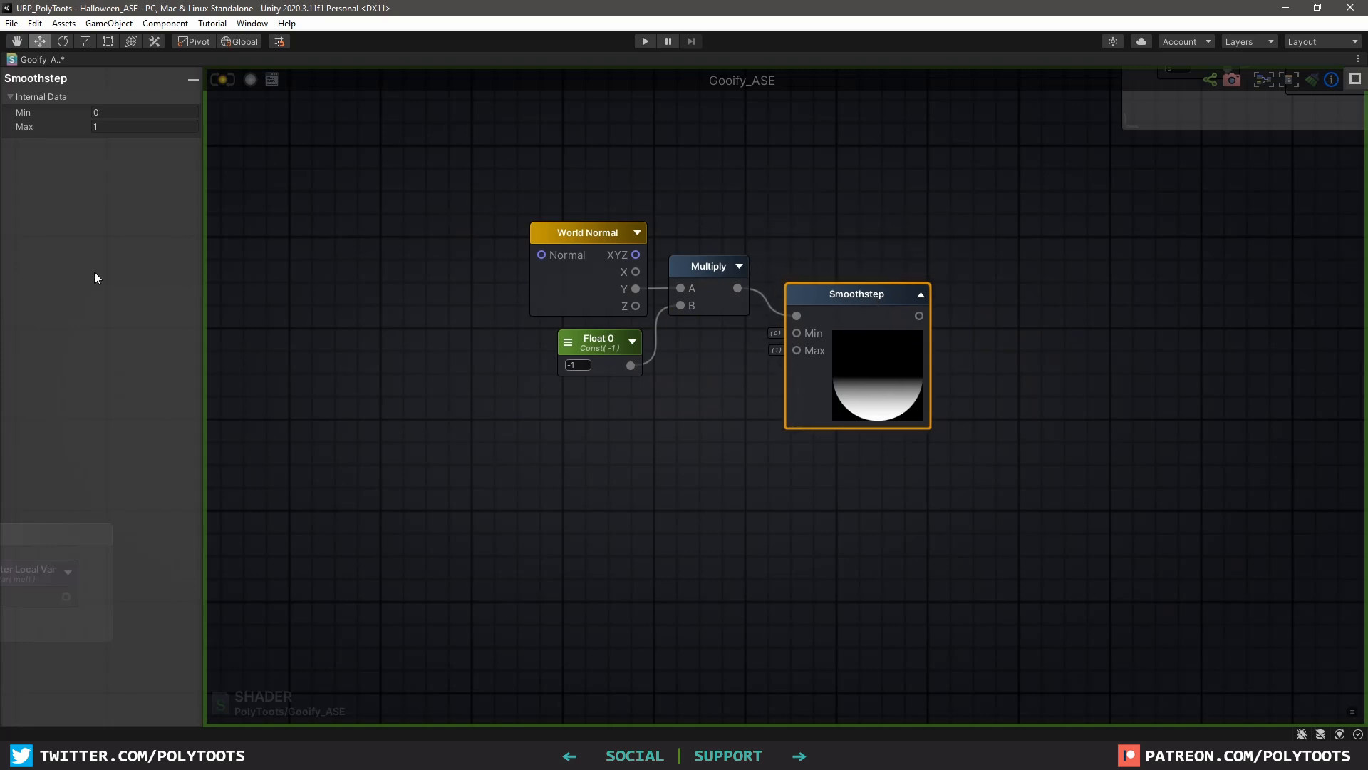
Set the Smoothstep's Min to about 0.32 and move the Float closer beneath World Normal
left_click(97, 128)
left_click_drag(78, 113, 110, 140, "alt")
left_click_drag(607, 359, 612, 354)
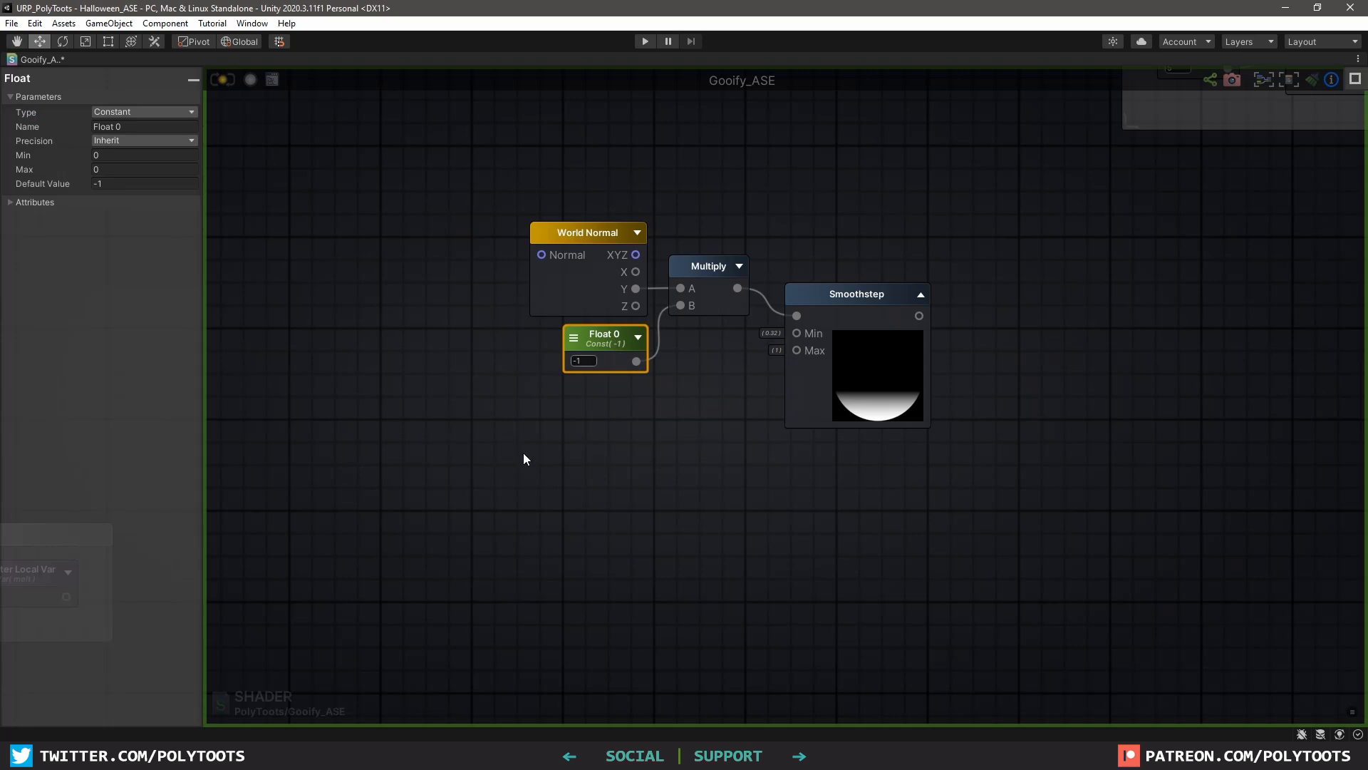
left_click(567, 470)
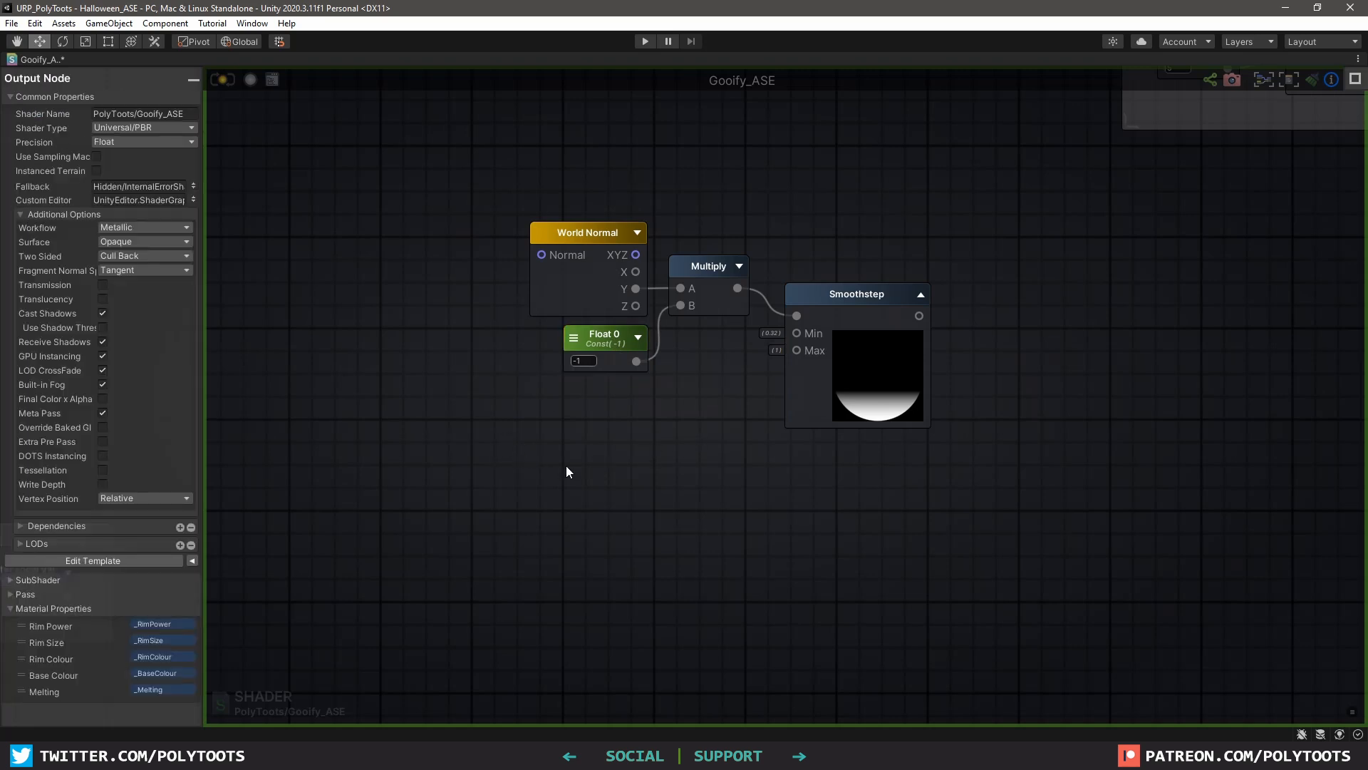
Add a Get Local Var node referencing melt, connect it to the Smoothstep's Min, and place it beneath the Float
key("g")
left_click(492, 403)
left_click(517, 433)
left_click(527, 432)
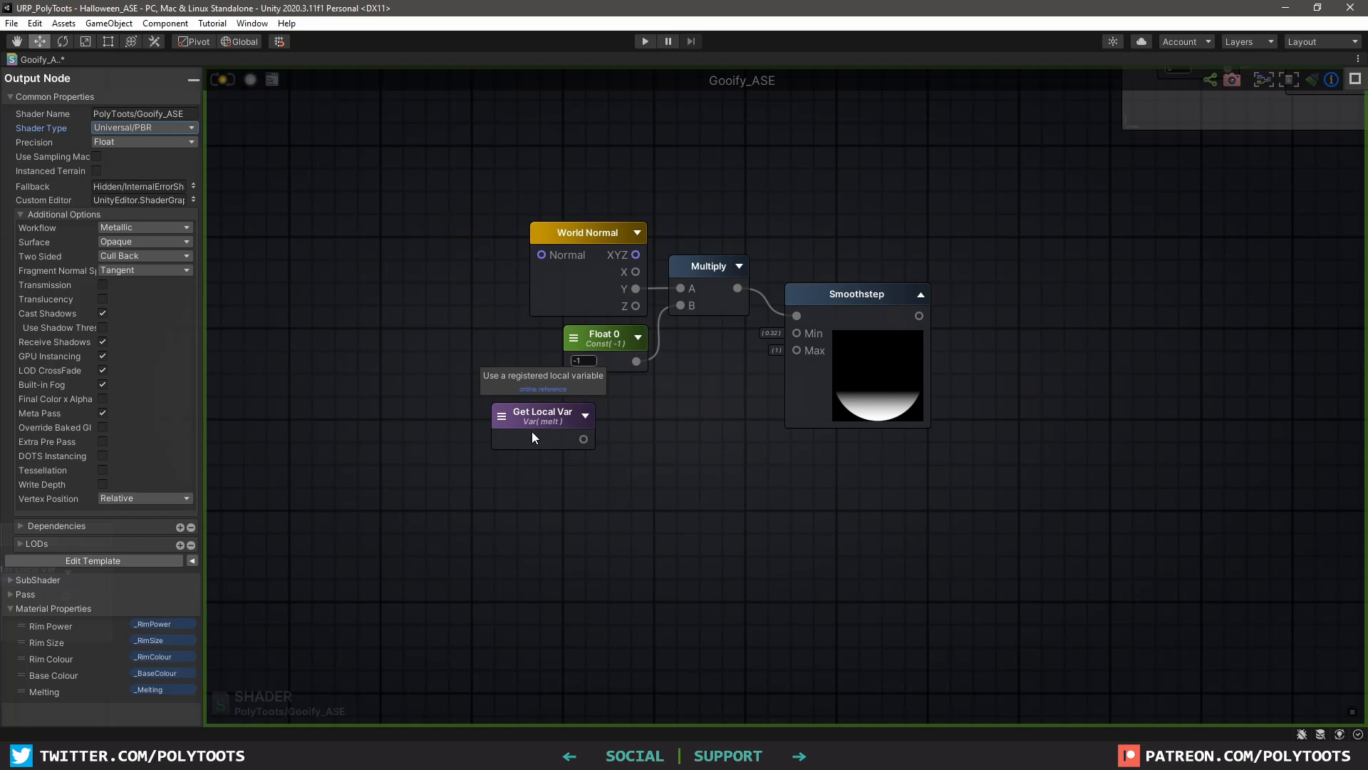
left_click_drag(584, 439, 796, 333)
left_click_drag(531, 420, 596, 422)
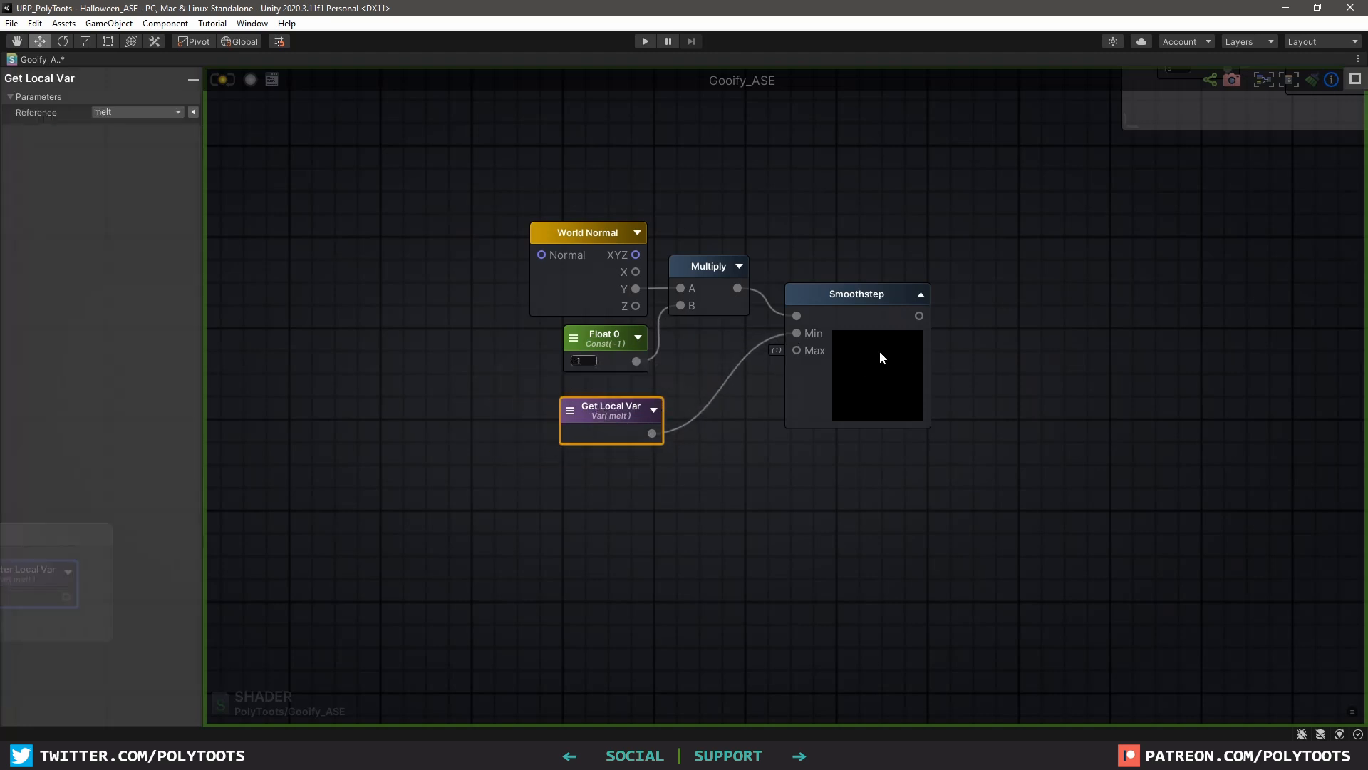
Move the World Normal mask nodes together, from World Normal to Smoothstep, further away from the Fresnel group
scroll(880, 351, "down", 1)
middle_click_drag(879, 351, 679, 378)
left_click_drag(669, 346, 665, 370)
left_click_drag(783, 278, 396, 467)
left_click_drag(662, 353, 611, 361)
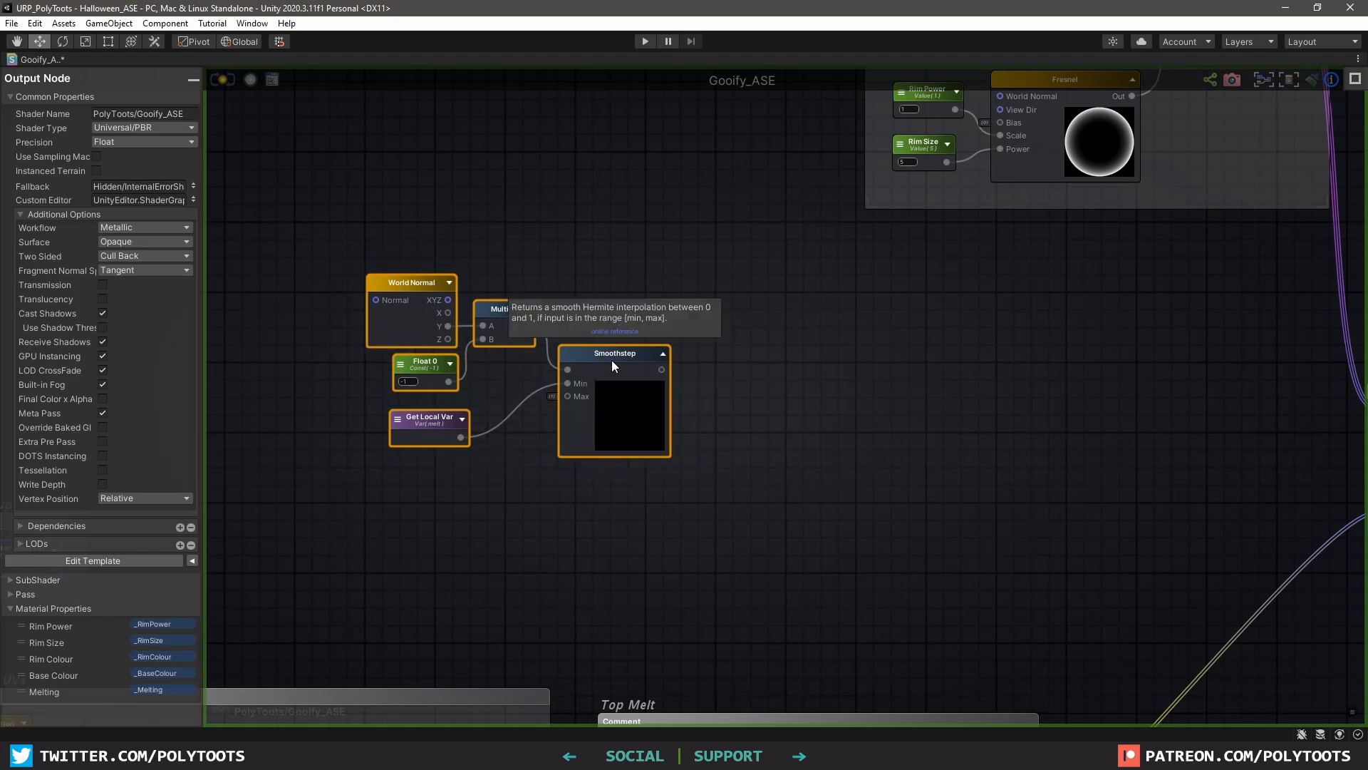
left_click(785, 365)
middle_click_drag(707, 364, 652, 387)
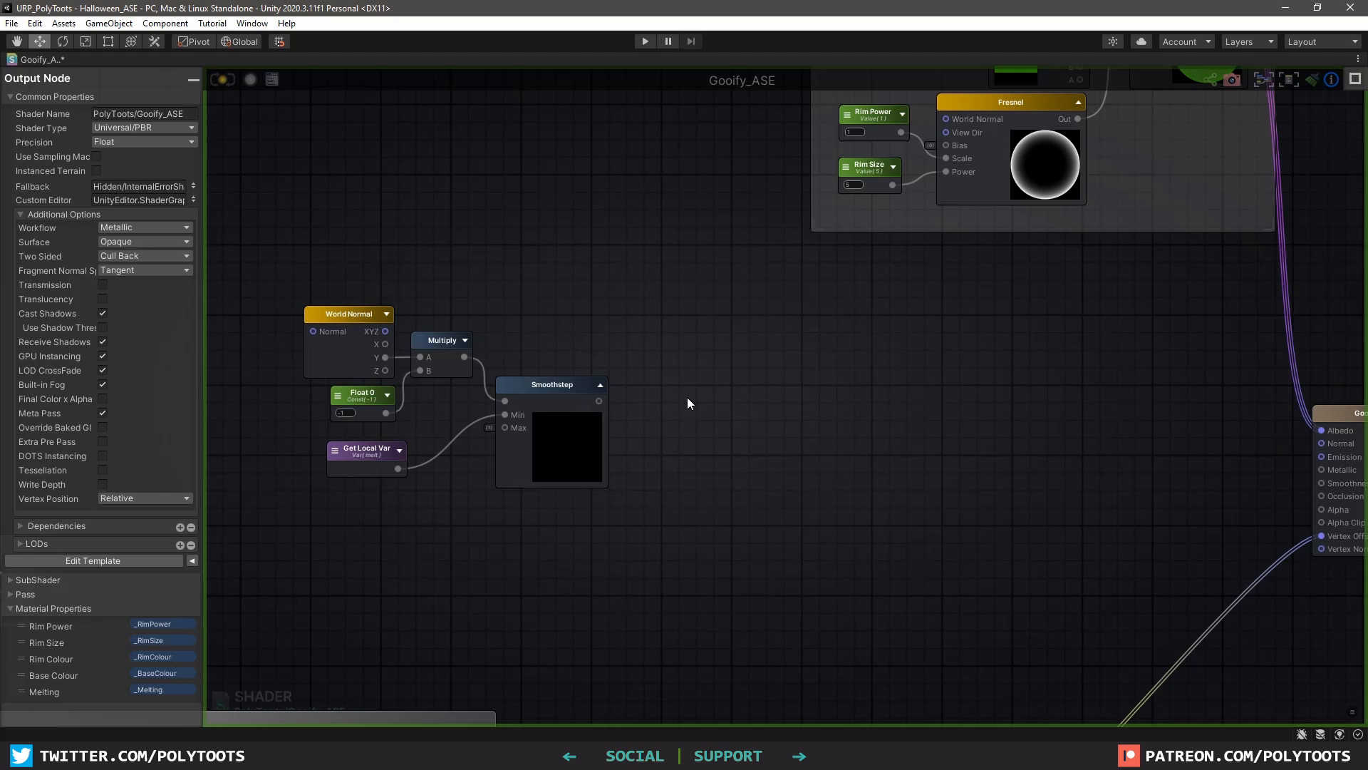
Add a Vertex Normal node and a Multiply above the Smoothstep, connecting Vertex Normal's XYZ to the Multiply's A
right_click(635, 284)
type("verte")
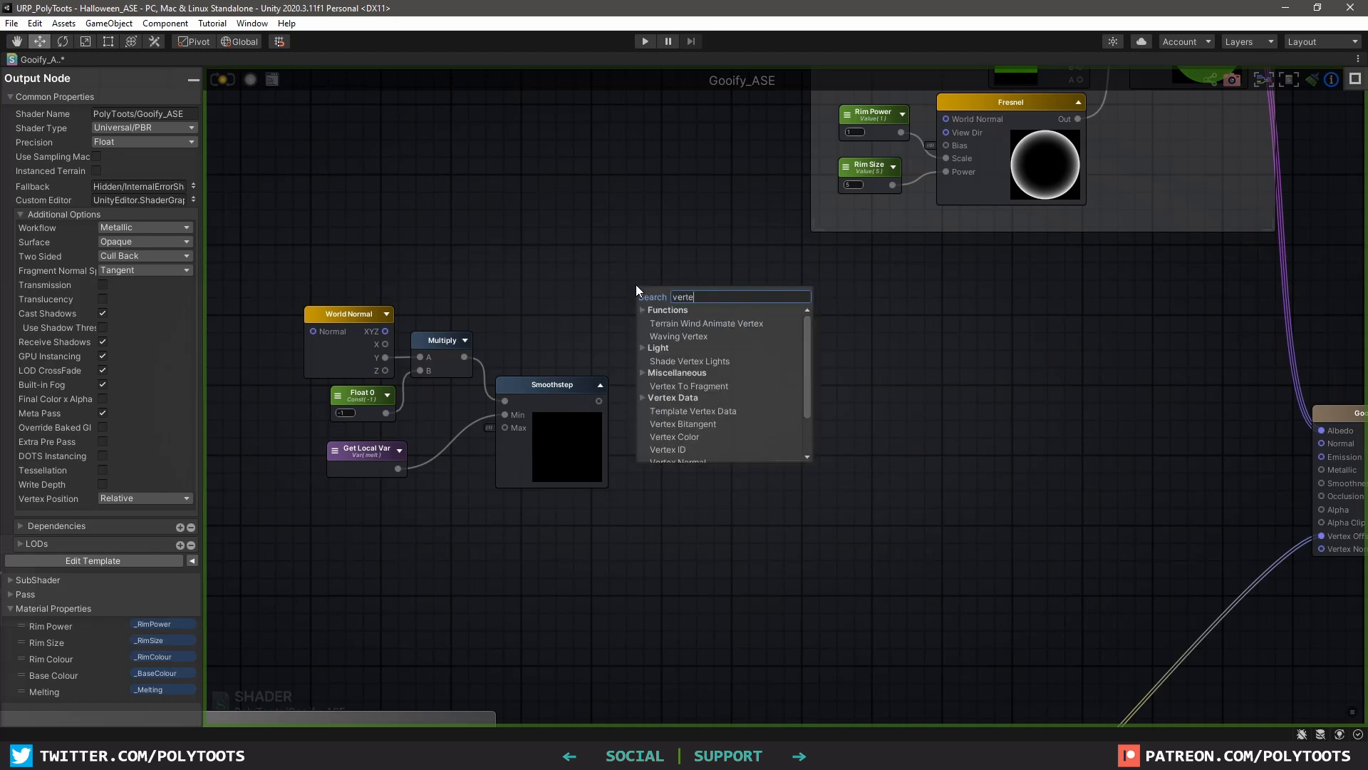
type("x normal")
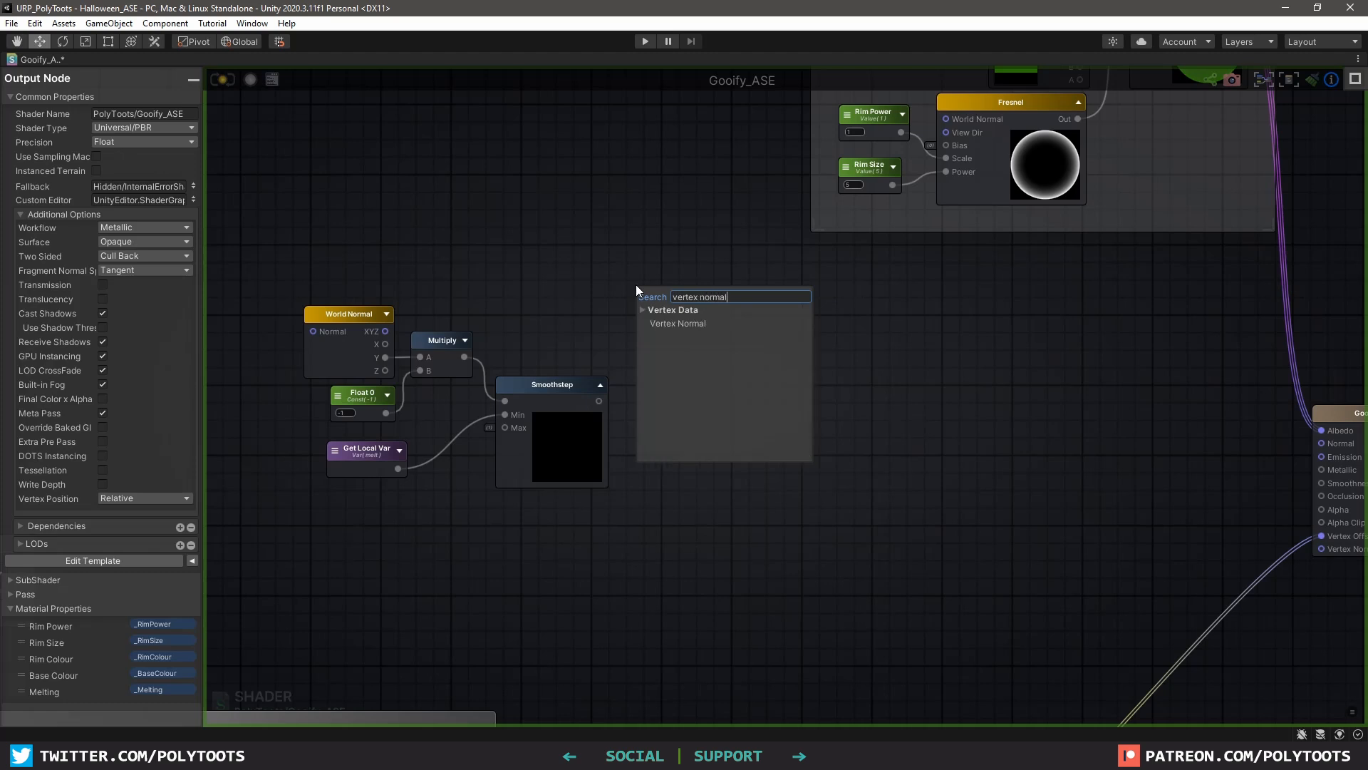
left_click(675, 324)
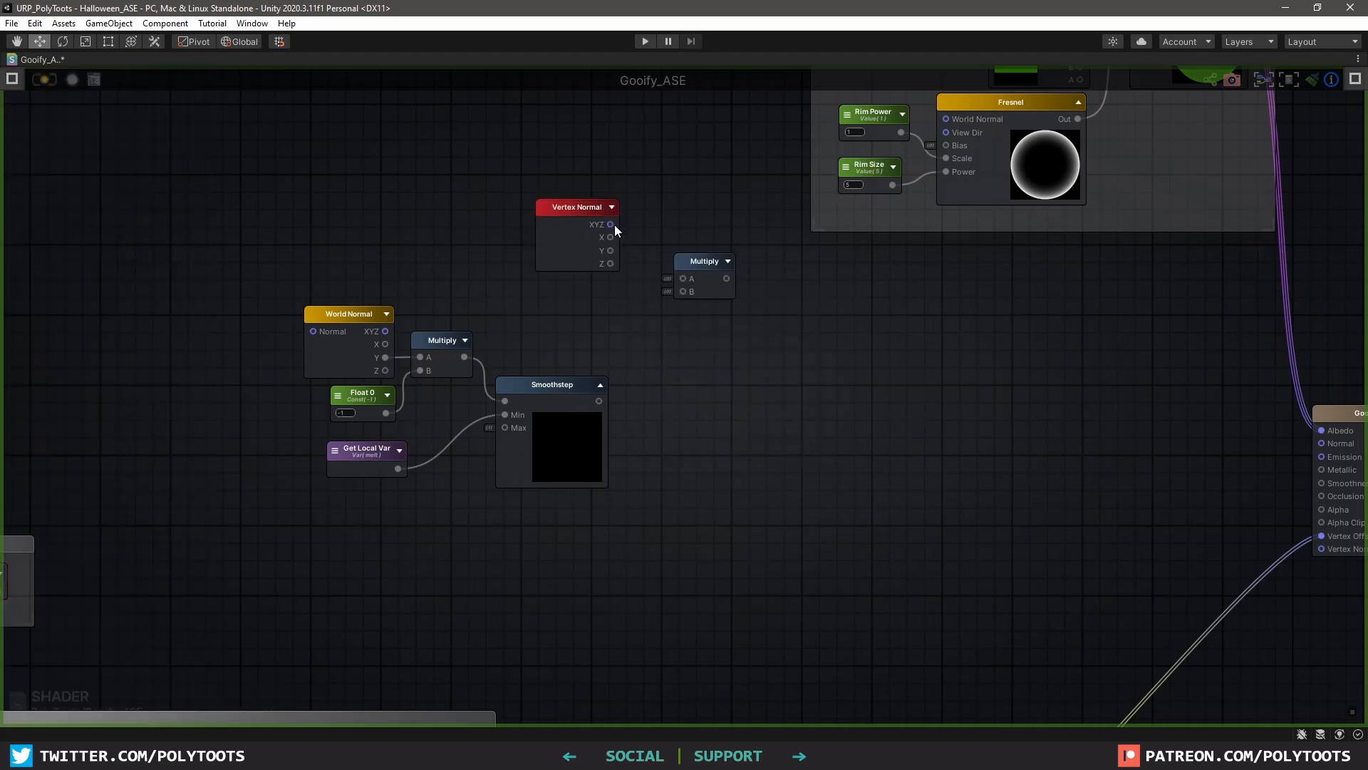
left_click_drag(612, 225, 683, 278)
left_click_drag(698, 261, 692, 252)
Add a Vector3 node and place it directly beneath Vertex Normal
left_click(576, 299)
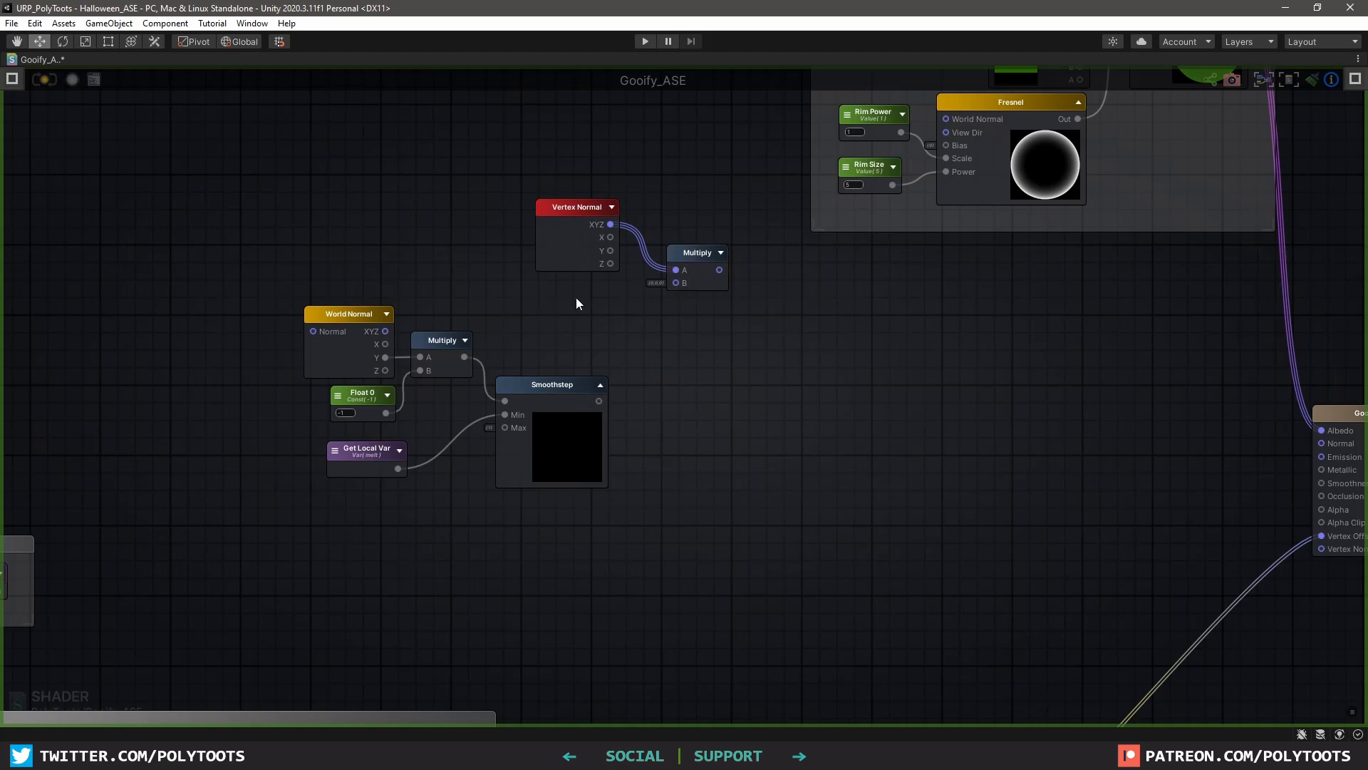
key("3")
left_click(576, 298)
left_click_drag(626, 306, 595, 289)
scroll(598, 301, "up", 2)
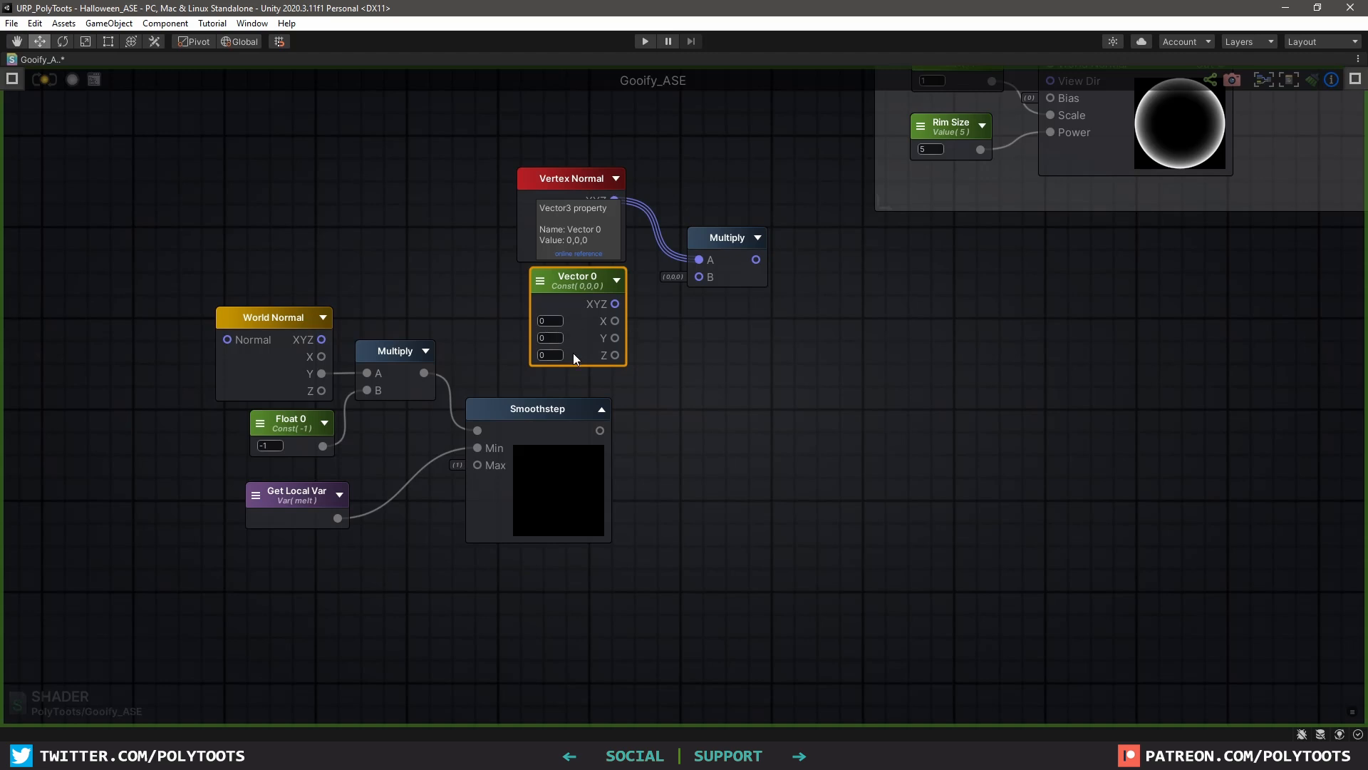
Set the Vector3 to 1, 0, 1 and connect its XYZ to input B of the Vertex Normal Multiply
left_click(554, 321)
type("1")
left_click(555, 355)
type("1")
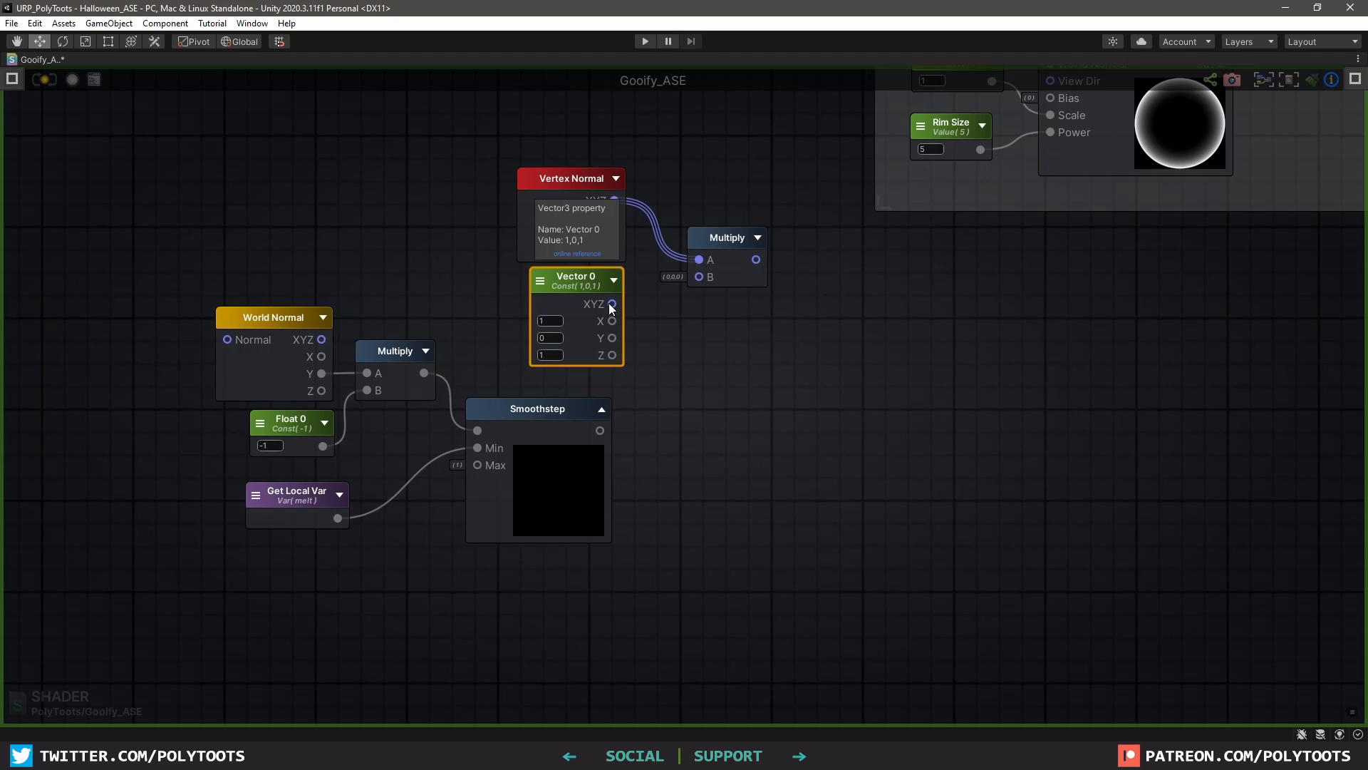
left_click_drag(611, 304, 701, 278)
left_click_drag(581, 285, 588, 289)
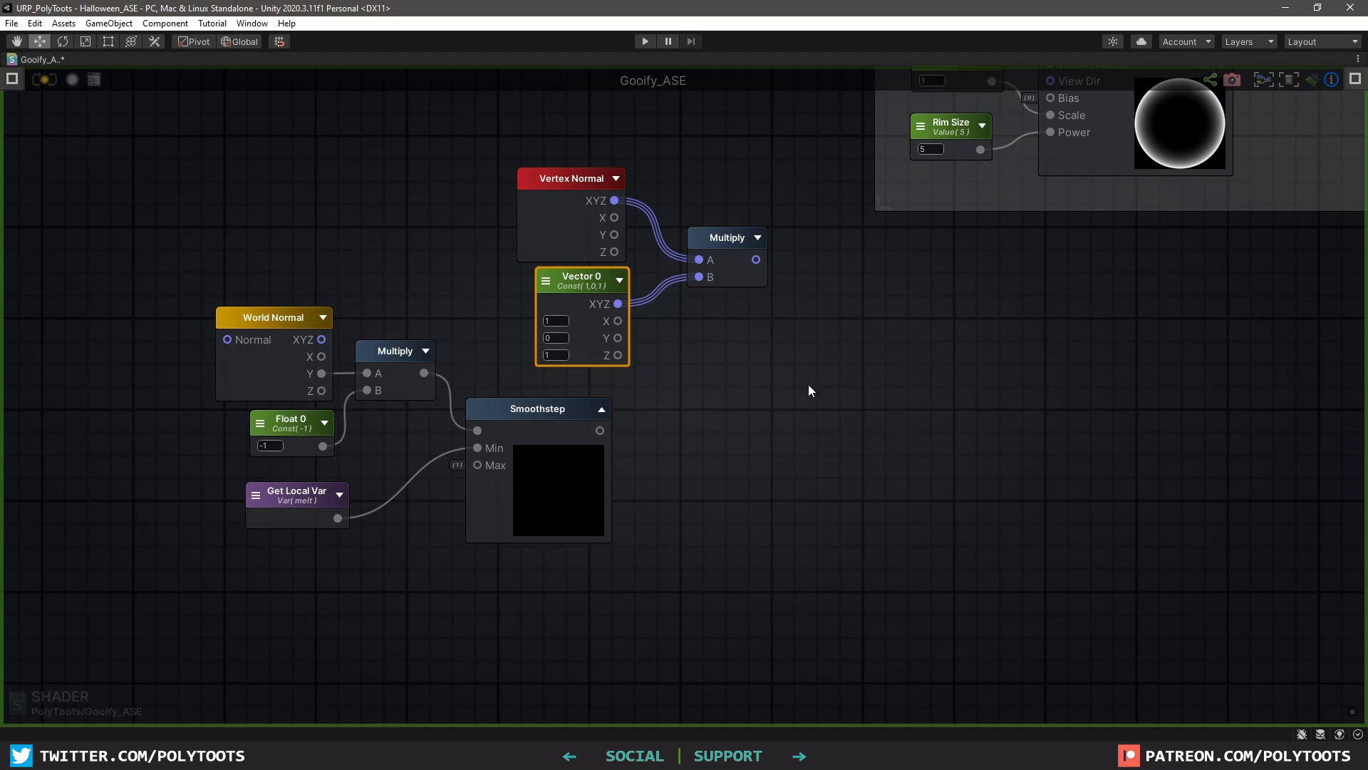
Add another Multiply taking the Vertex Normal Multiply as A and the Smoothstep's output as B
key("m")
left_click(827, 392)
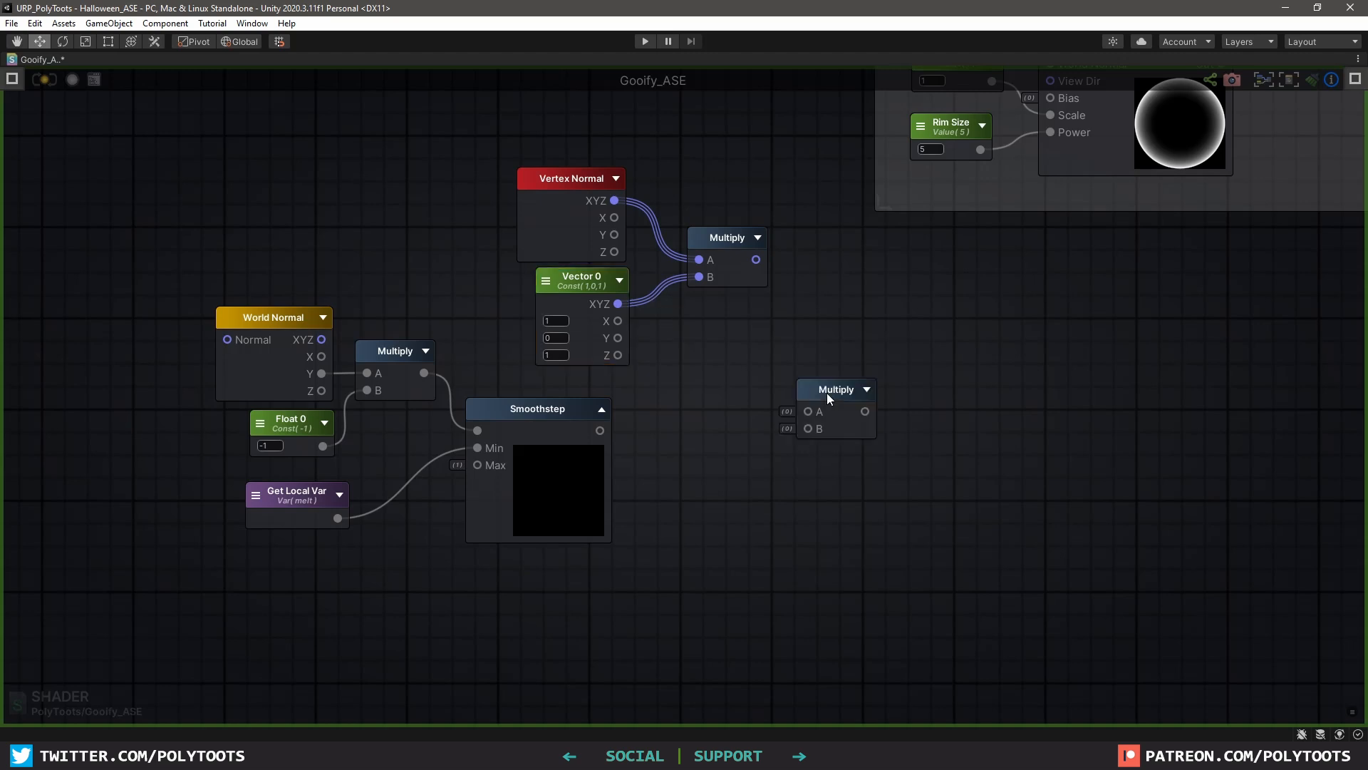
left_click_drag(756, 260, 807, 397)
left_click_drag(600, 430, 807, 414)
Connect the final Multiply to the output node's Vertex Offset, replacing the Top Melt connection
scroll(872, 394, "down", 6)
middle_click_drag(912, 423, 821, 395)
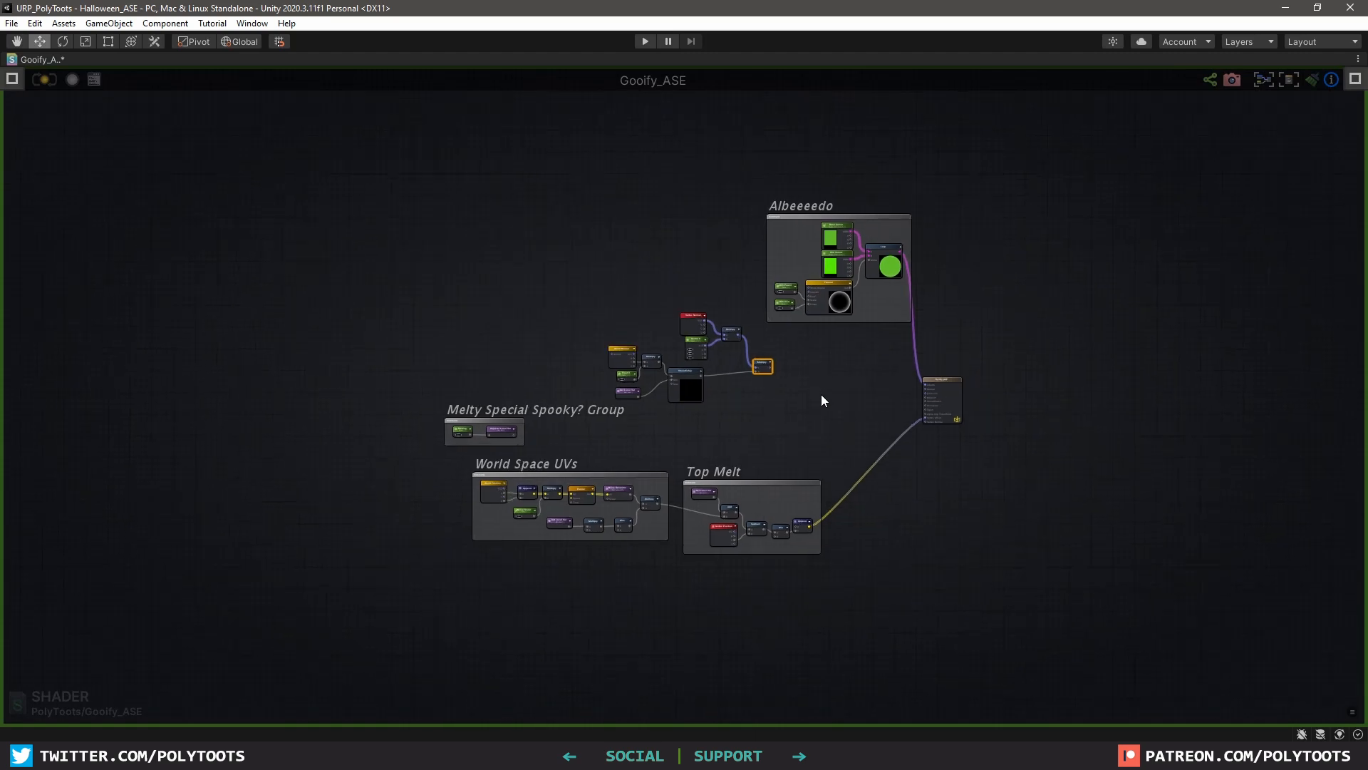
scroll(820, 393, "up", 4)
scroll(774, 503, "up", 2)
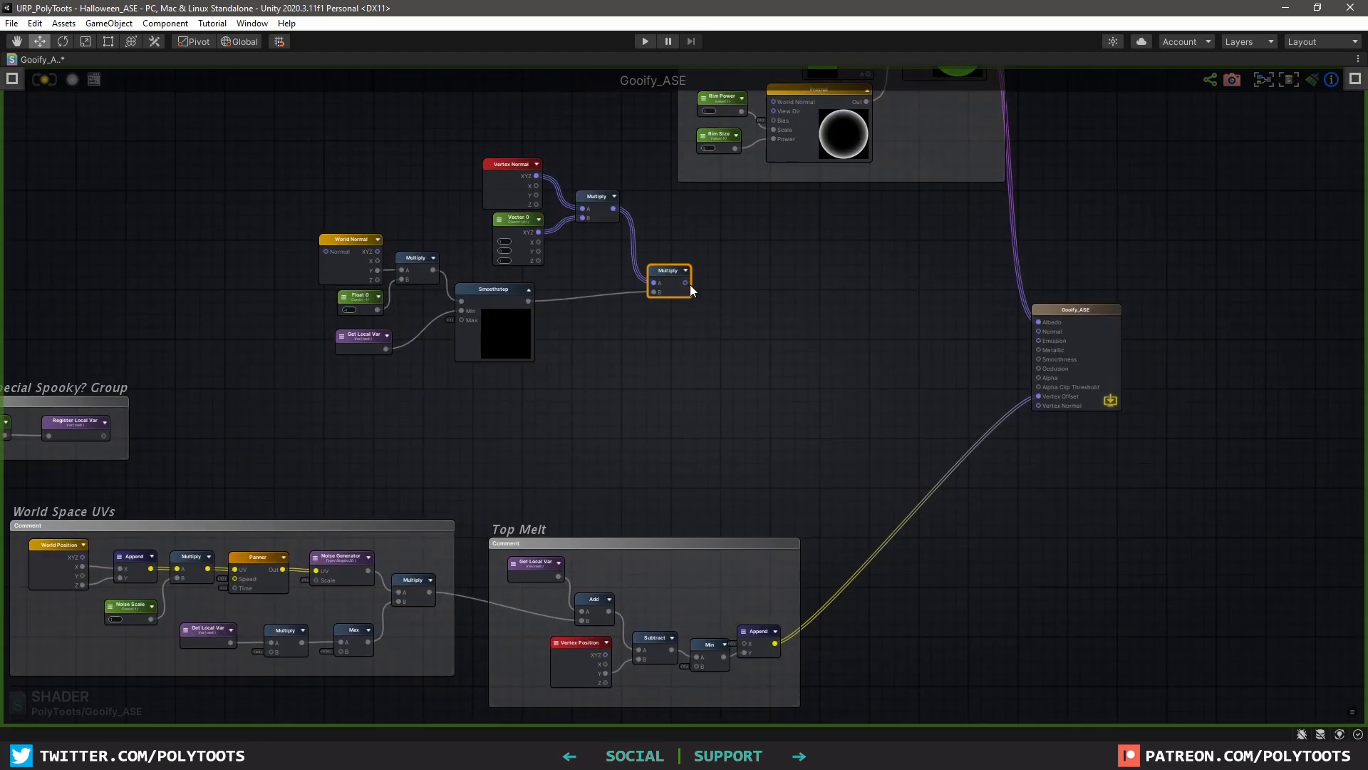
left_click_drag(685, 283, 1038, 396)
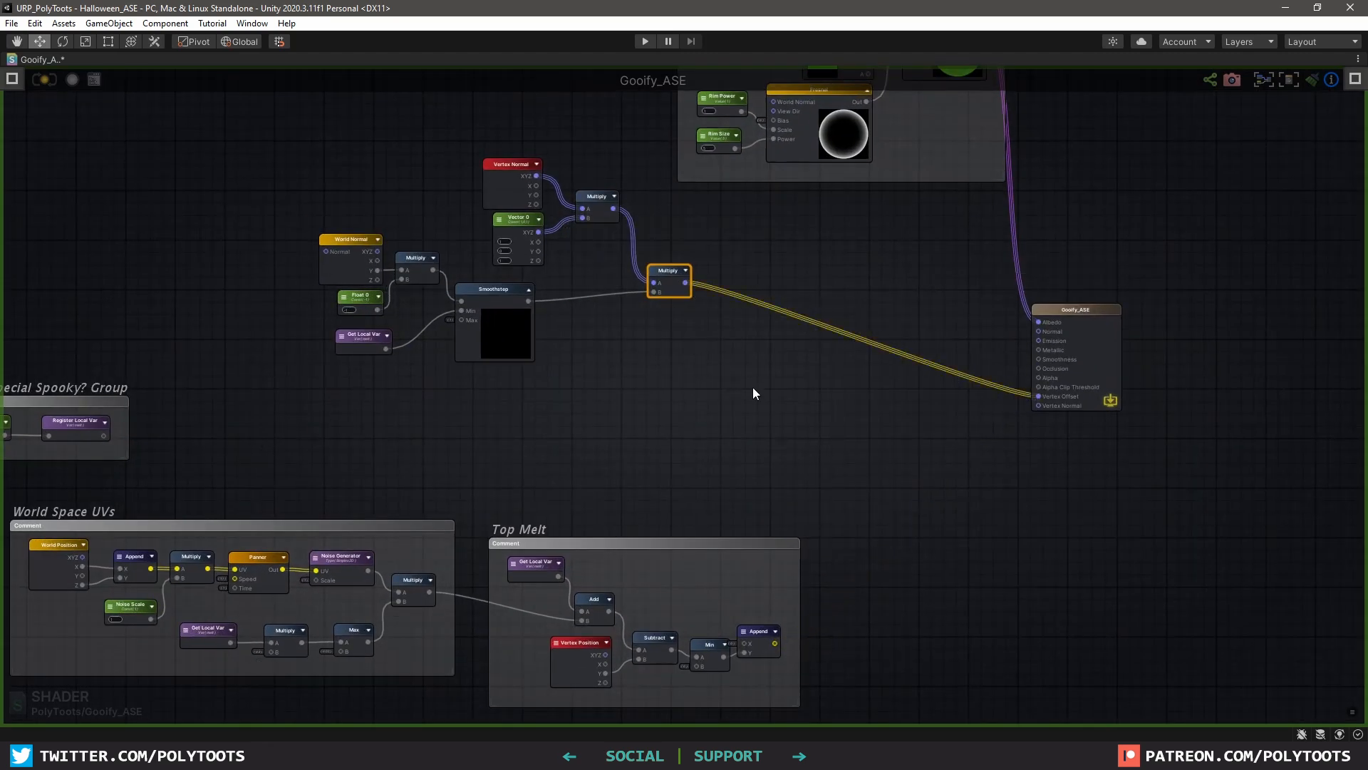
Move the whole normal-based melt node group slightly lower and update the shader
left_click_drag(700, 395, 325, 186)
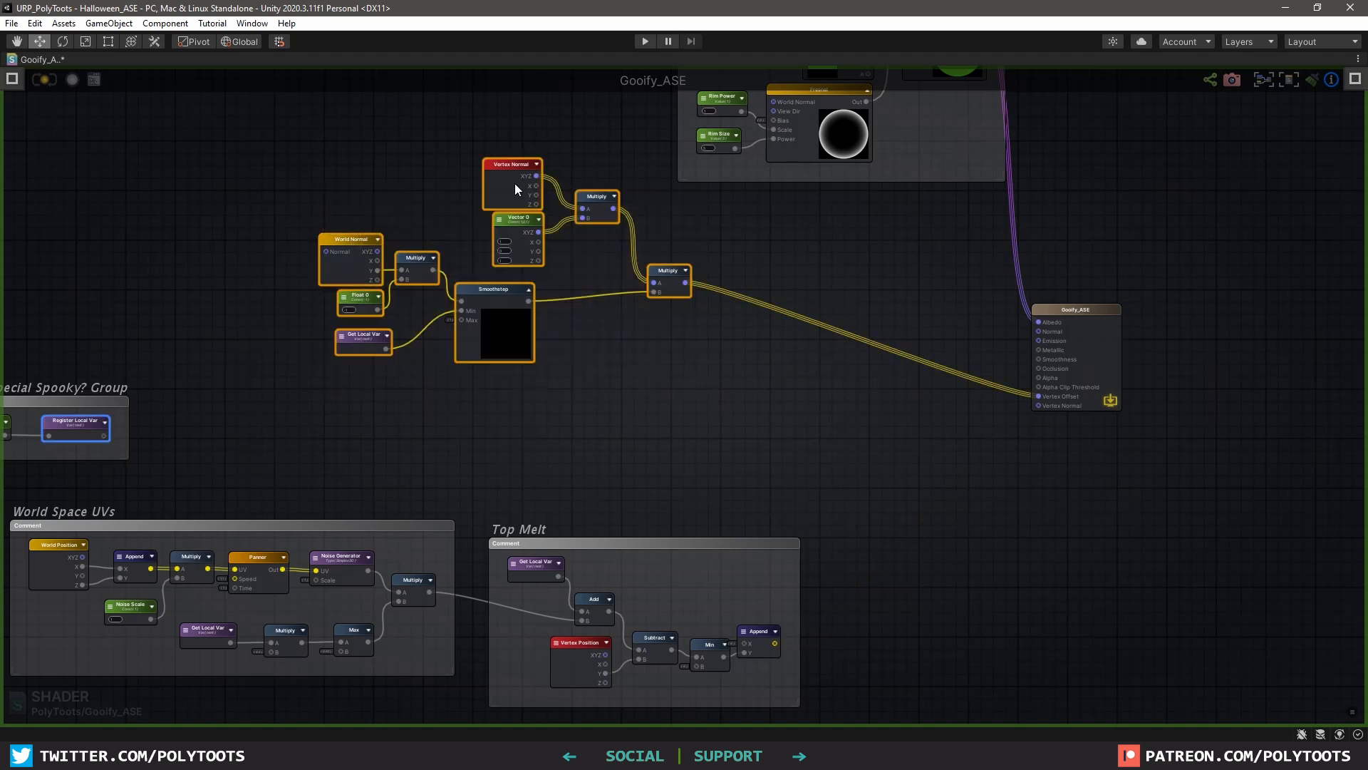
left_click_drag(515, 182, 508, 227)
left_click(40, 80)
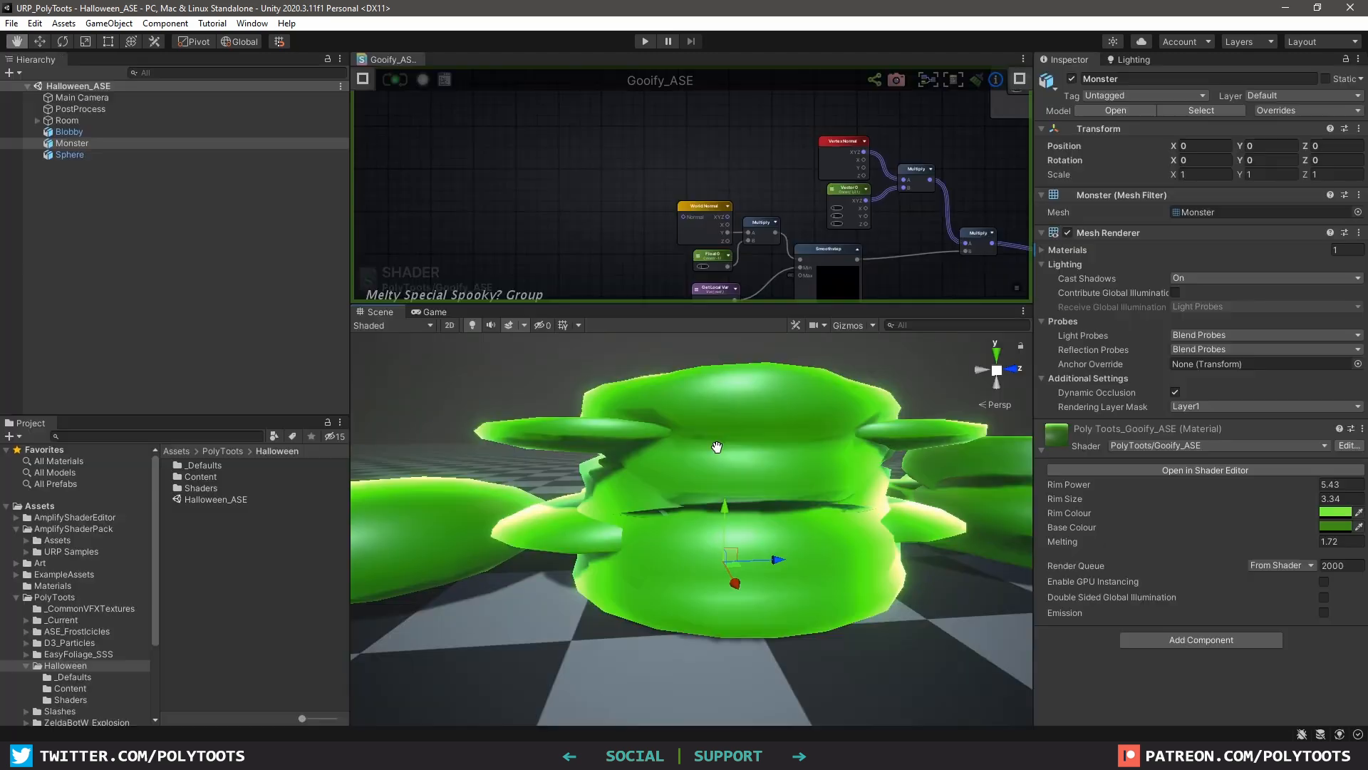
Examine the monster from several angles while varying Melting between about -0.83 and 1.04, leaving it at 0.15
left_click_drag(716, 448, 748, 475, "alt")
left_click(748, 475)
left_click(859, 498)
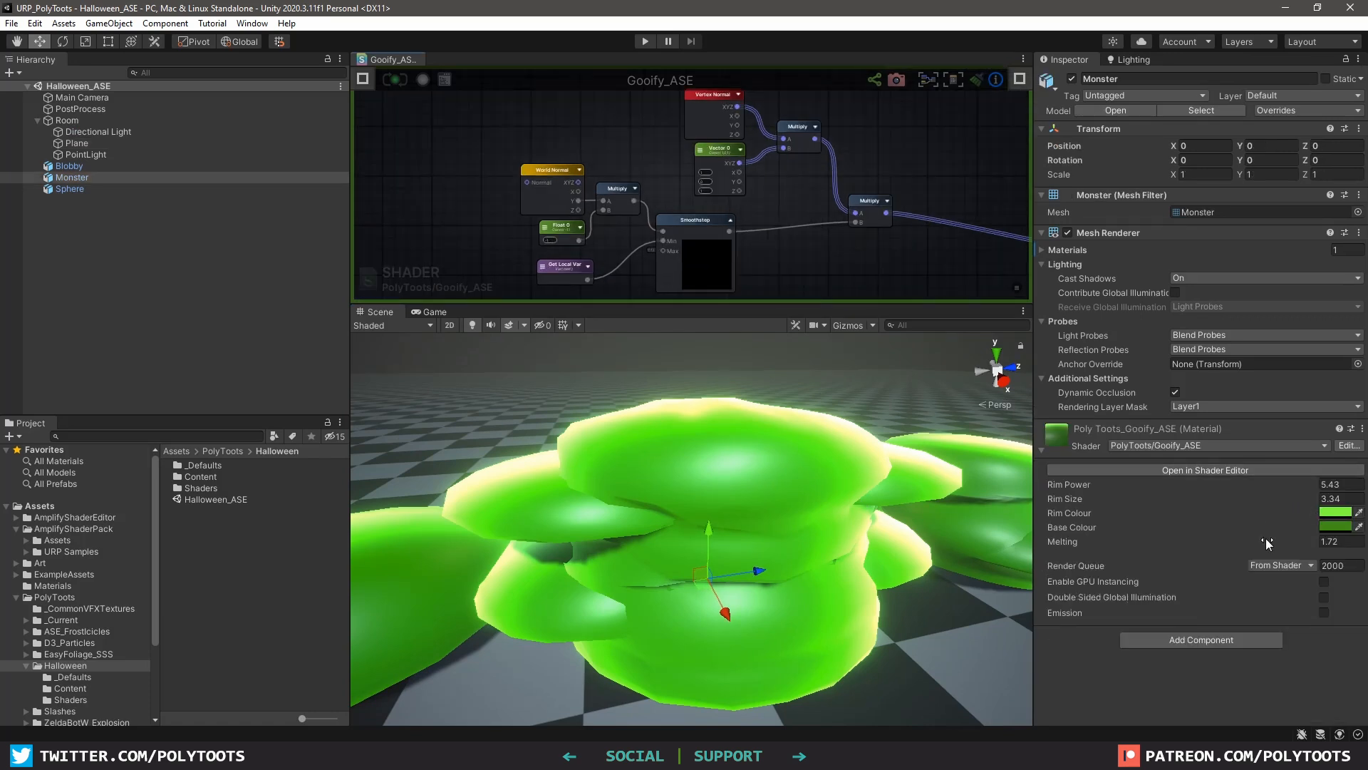
left_click_drag(1280, 544, 1213, 533, "alt")
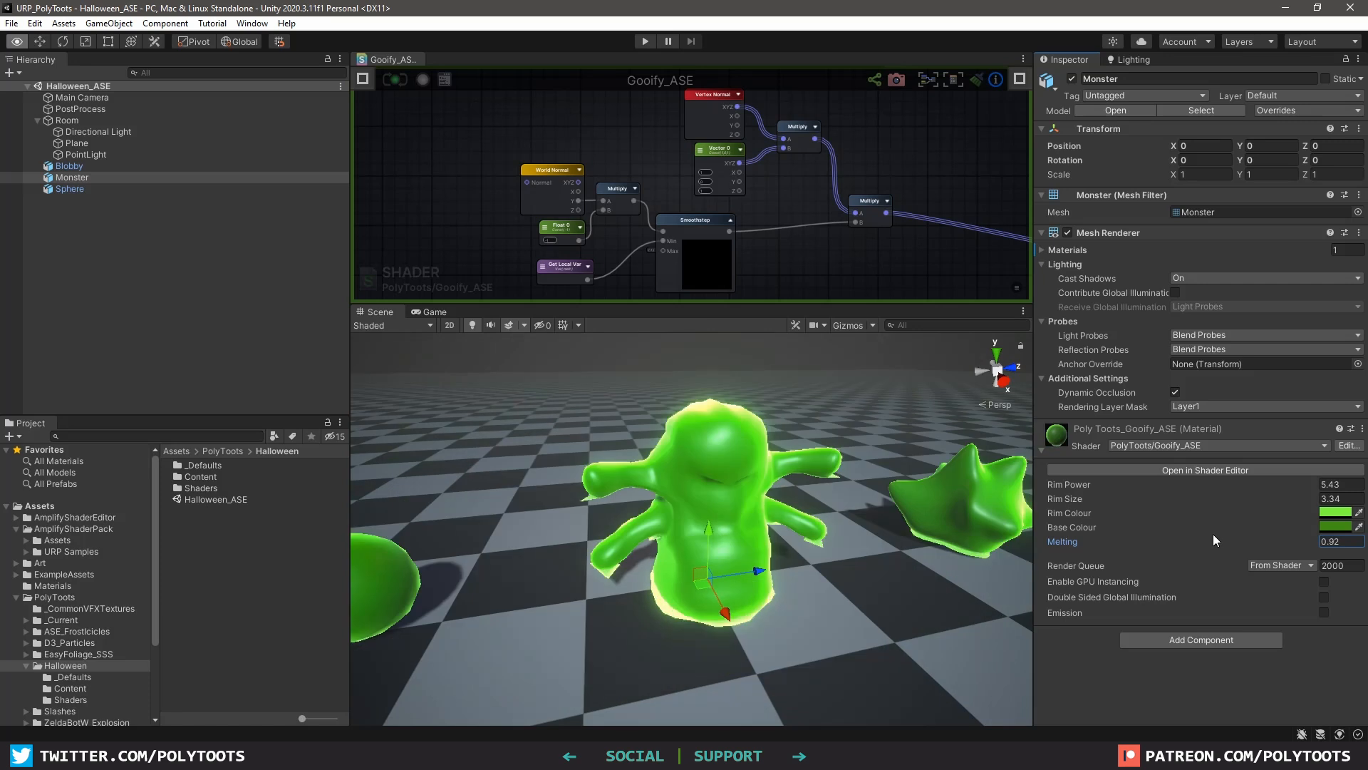
left_click(1346, 545)
left_click_drag(1296, 544, 1140, 541, "alt")
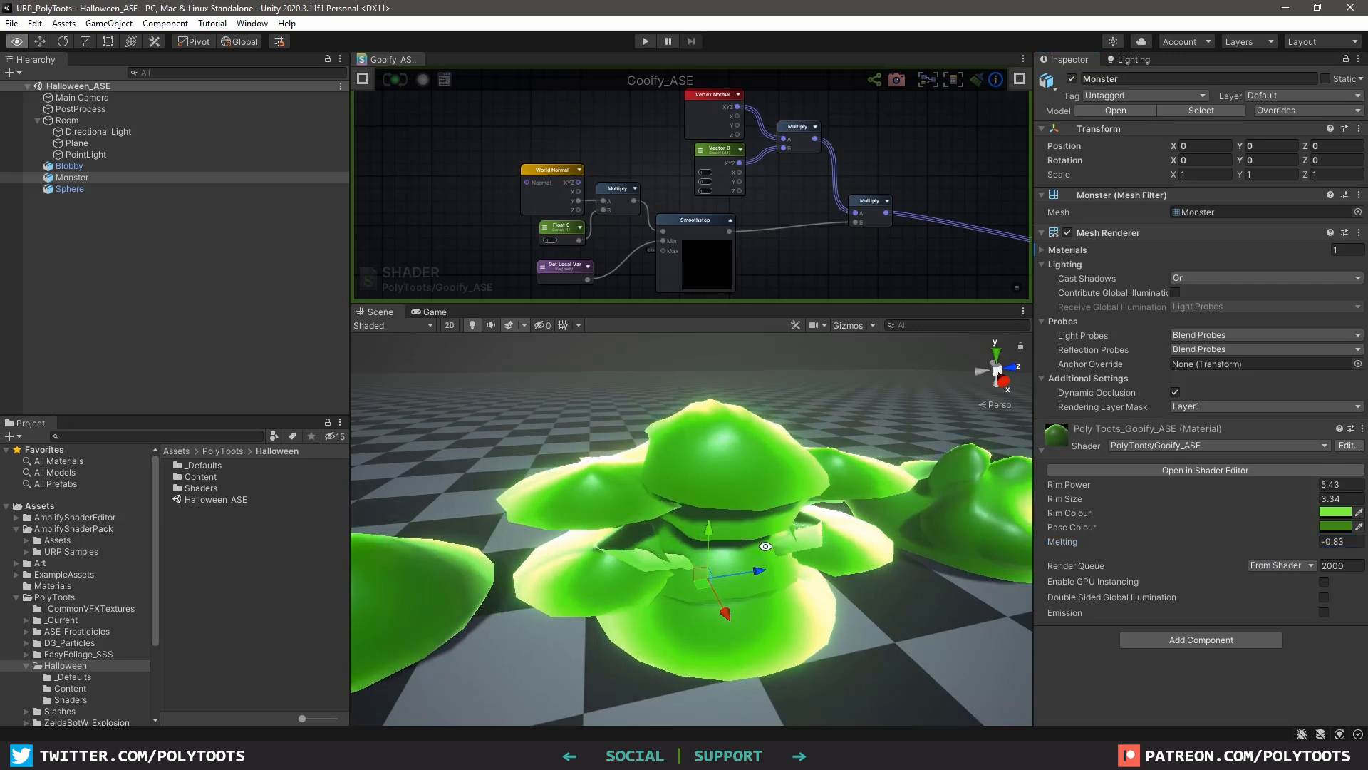
scroll(765, 207, "down", 4)
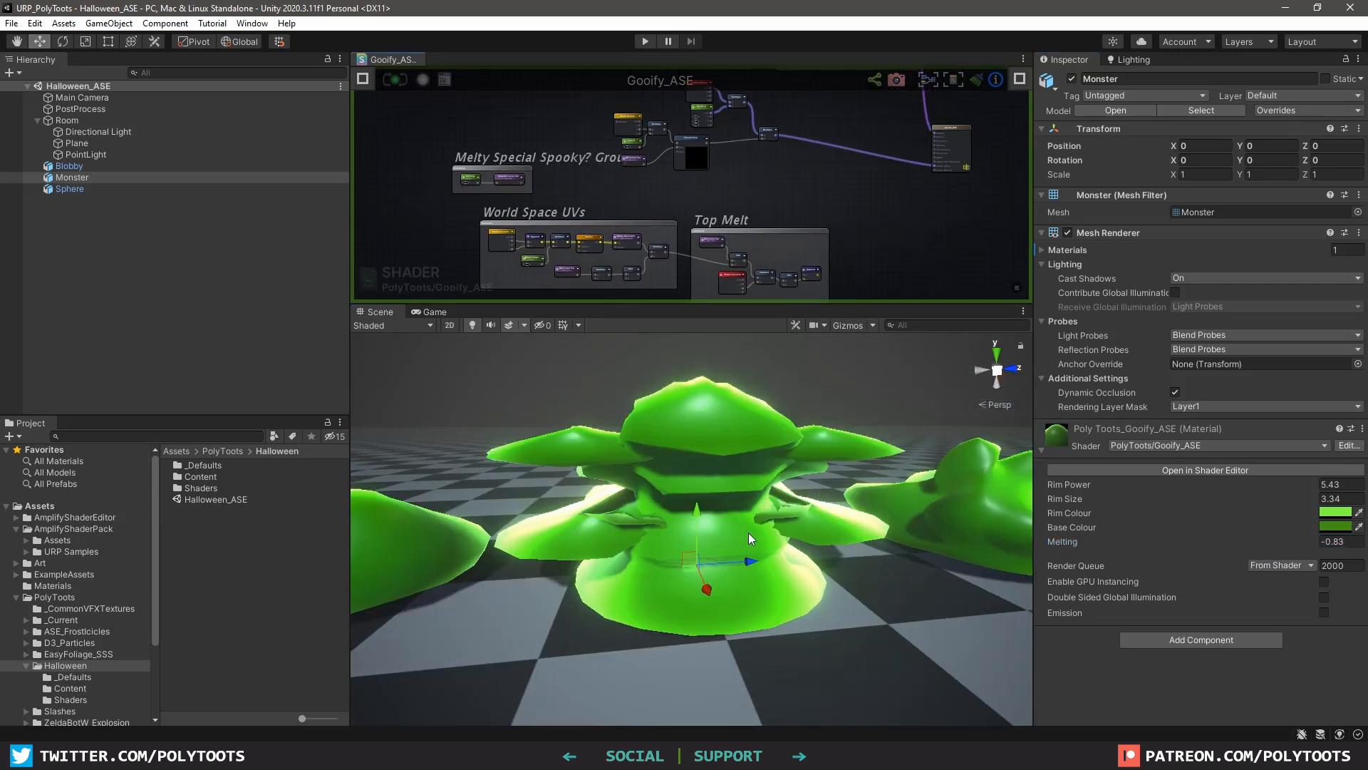
left_click_drag(1297, 543, 142, 543, "alt")
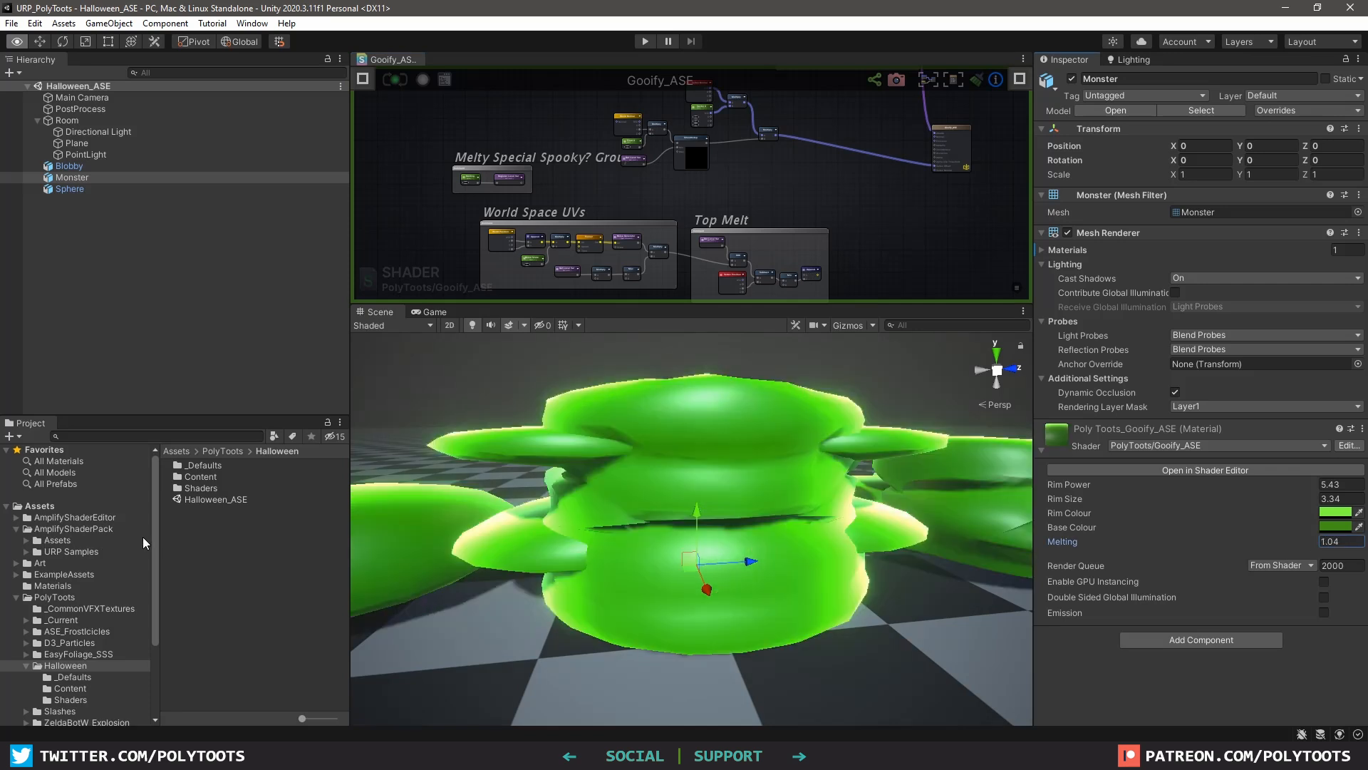
left_click_drag(1271, 542, 825, 336, "alt")
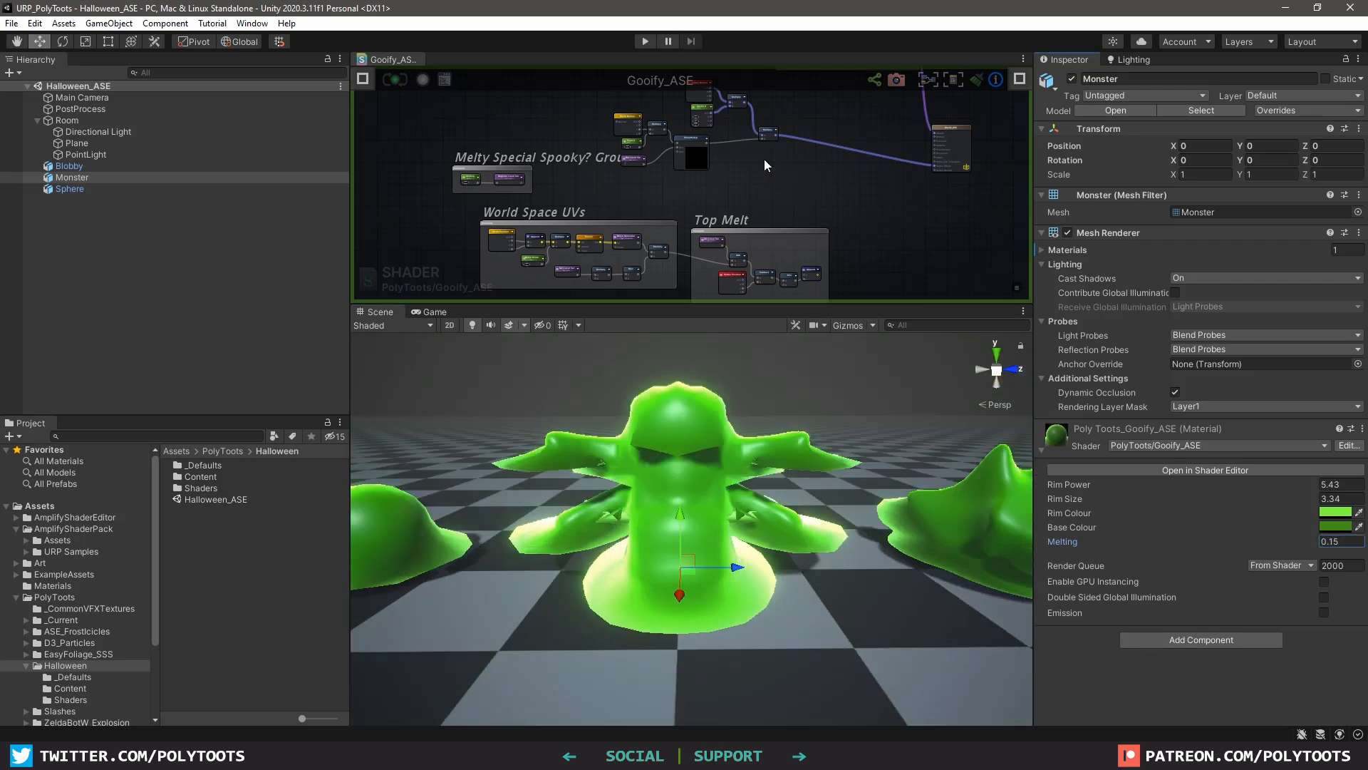
Add an Add node combining the final Multiply with Top Melt's Append, and feed it into Vertex Offset
scroll(677, 168, "up", 1)
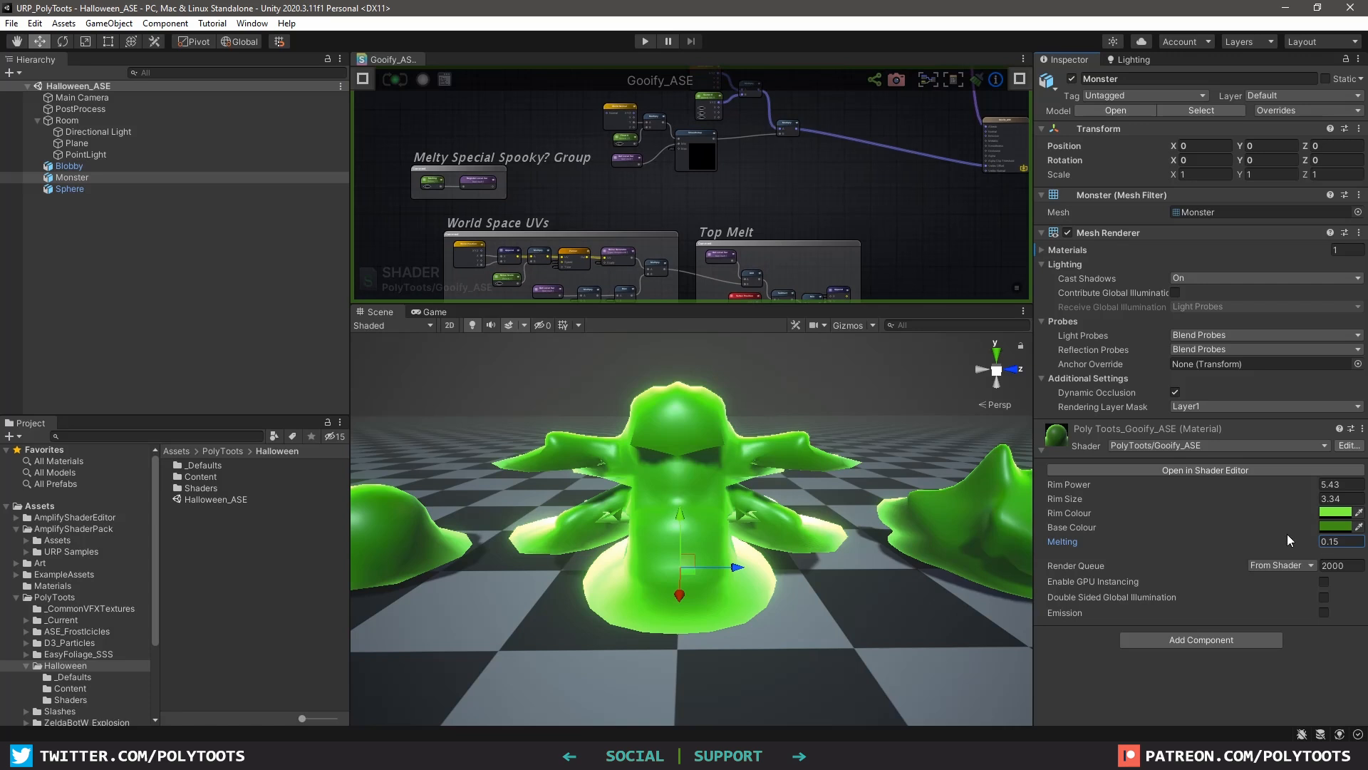
scroll(842, 160, "up", 1)
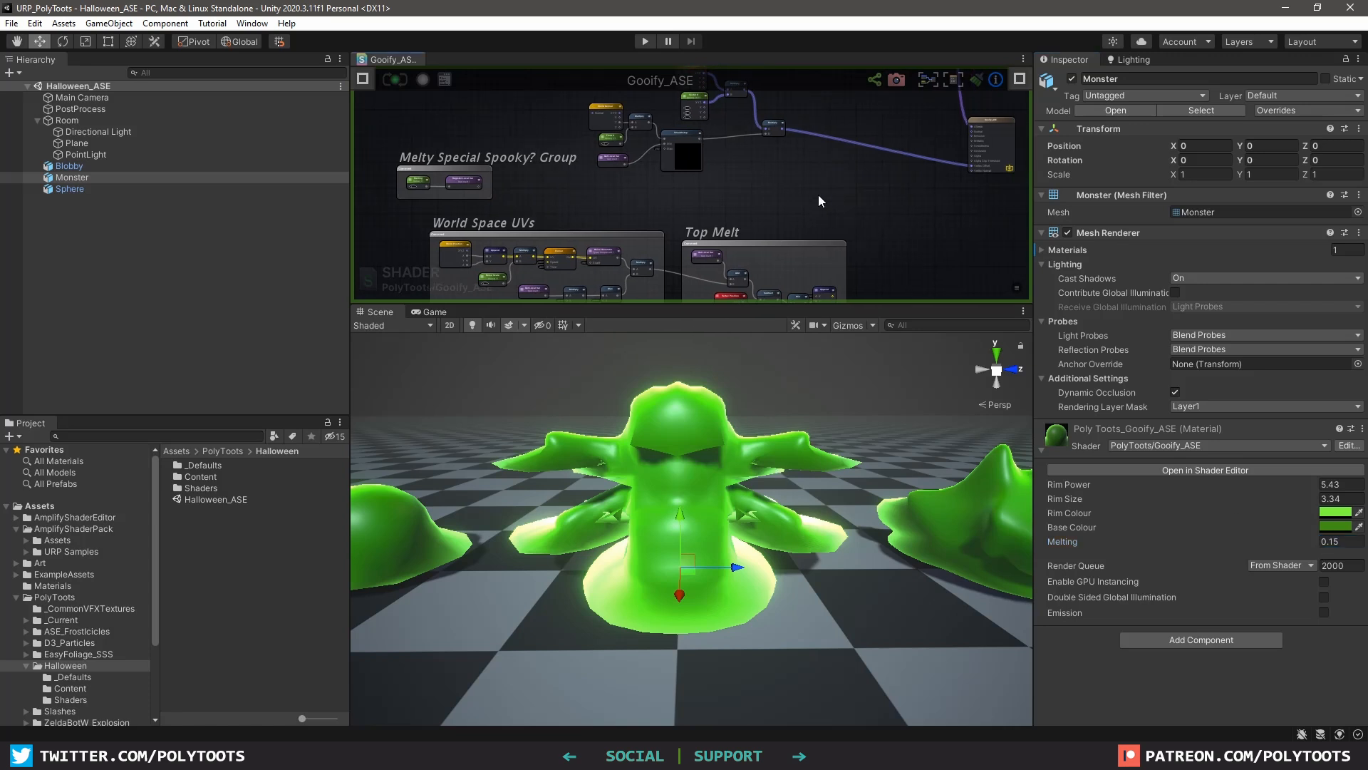
scroll(818, 195, "up", 1)
middle_click_drag(818, 194, 800, 191)
key("a")
left_click(876, 170)
left_click_drag(876, 170, 911, 213)
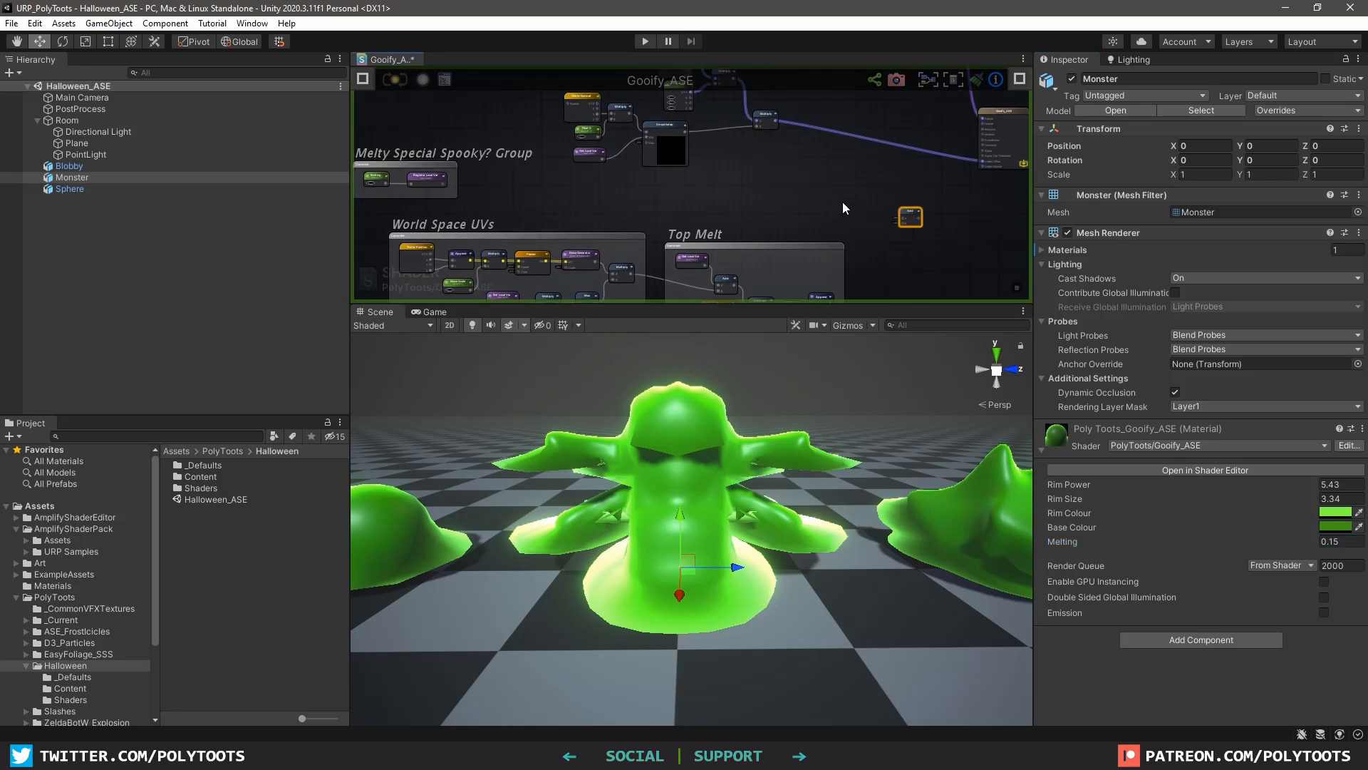
key("shift+space")
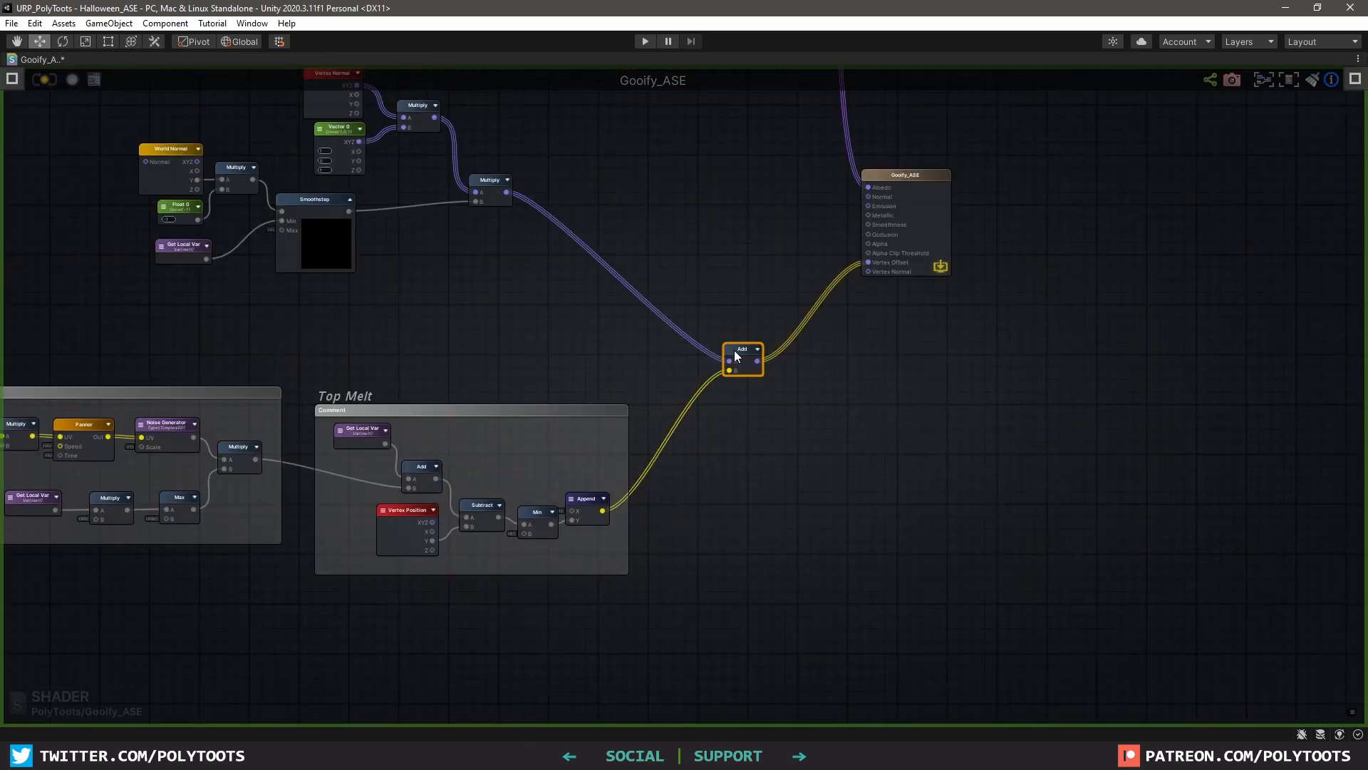
left_click_drag(736, 357, 737, 322)
Update the shader and set the monster material's Melting to about 1.01
left_click(552, 222)
left_click(46, 76)
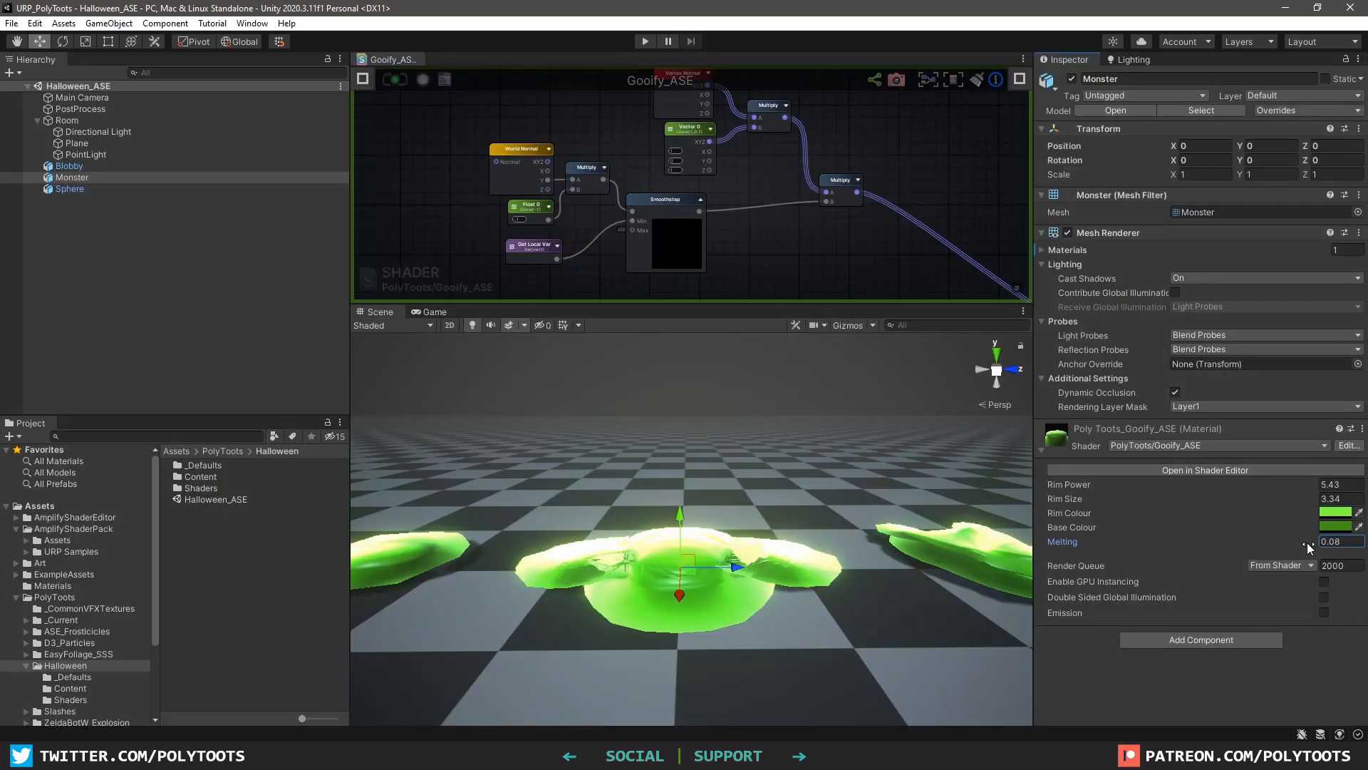
mouse_move(1308, 545)
left_mouse_down()
mouse_move(1331, 542)
mouse_move(1319, 545)
left_mouse_up()
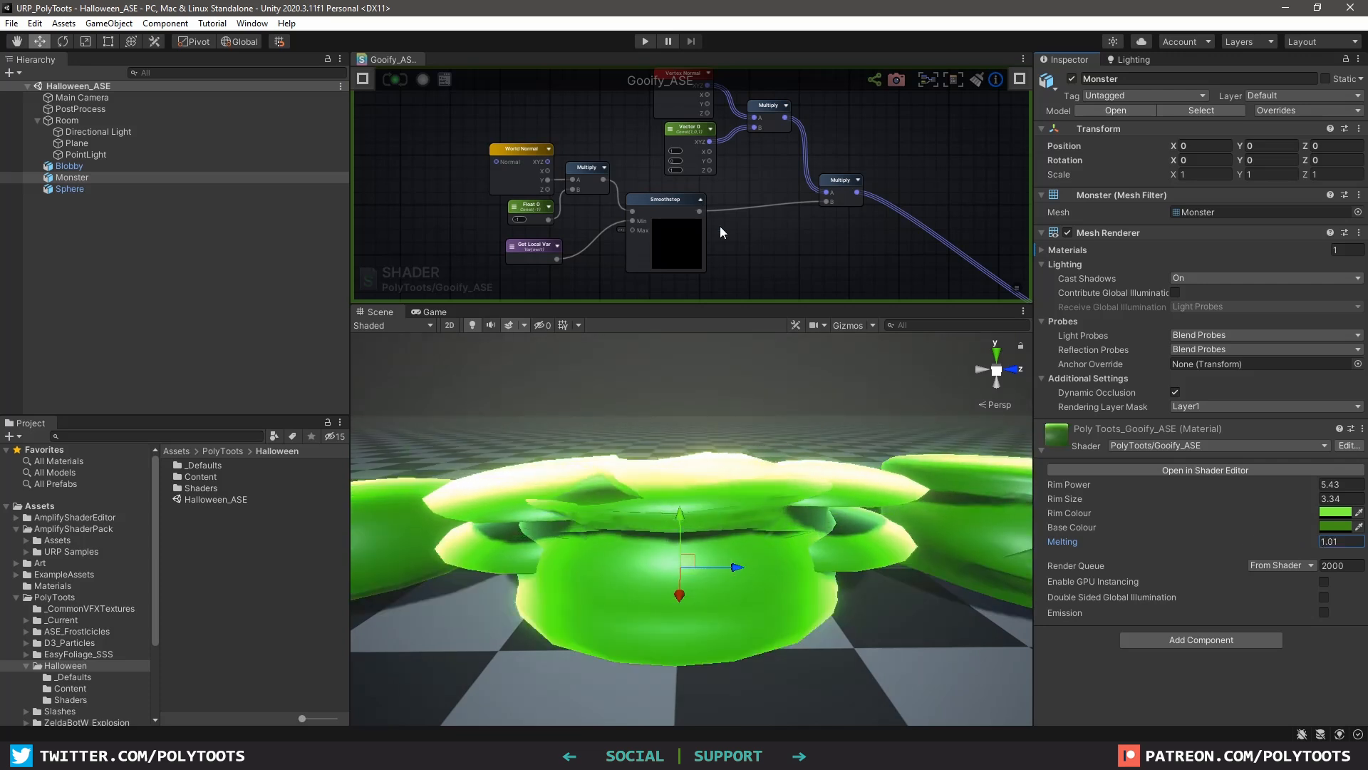
Move the melt variable node aside and disconnect it from the Smoothstep's Min
scroll(720, 225, "up", 3)
left_click(567, 225)
left_click_drag(729, 180, 728, 178)
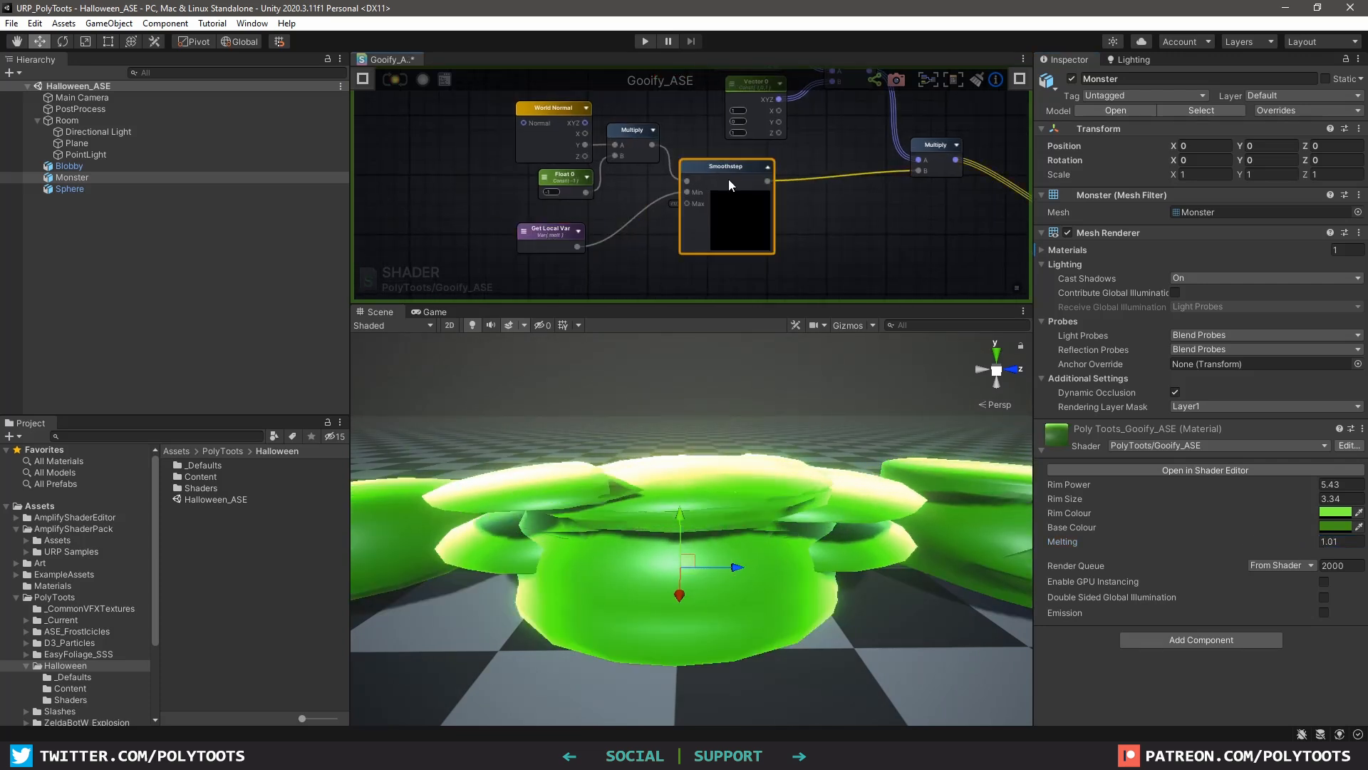
key("shift+space")
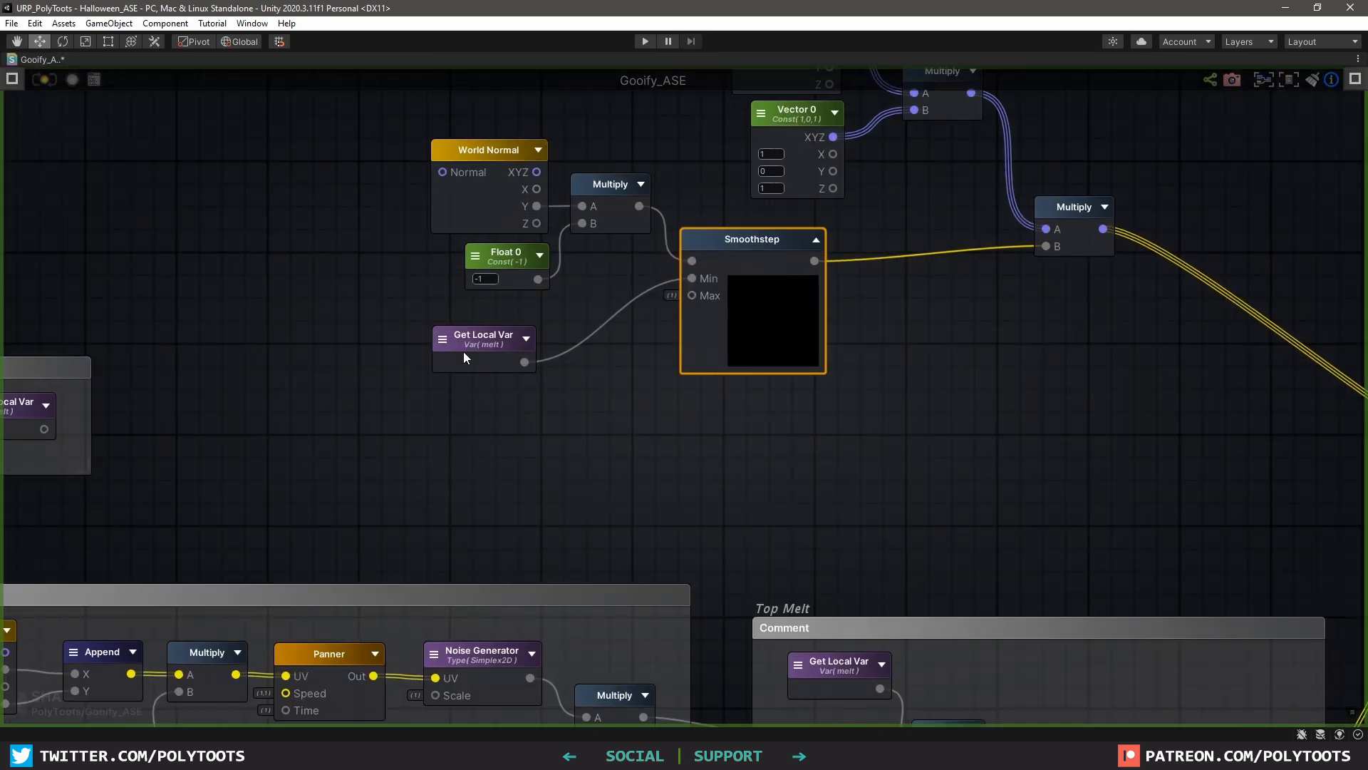
left_click(463, 352)
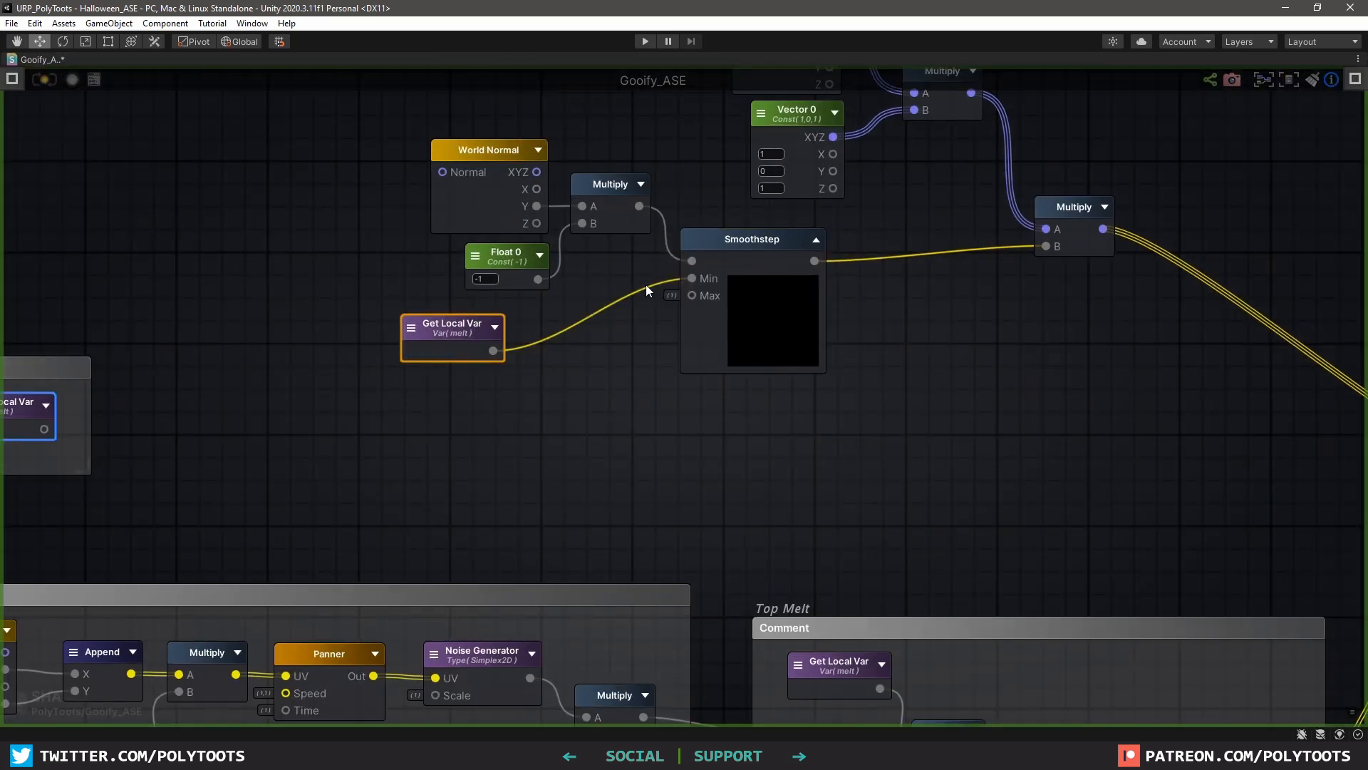
left_click(692, 278, "alt")
Try Min values of 1.06 and 0.78 on the Smoothstep node to preview the normal mask
left_click(768, 250)
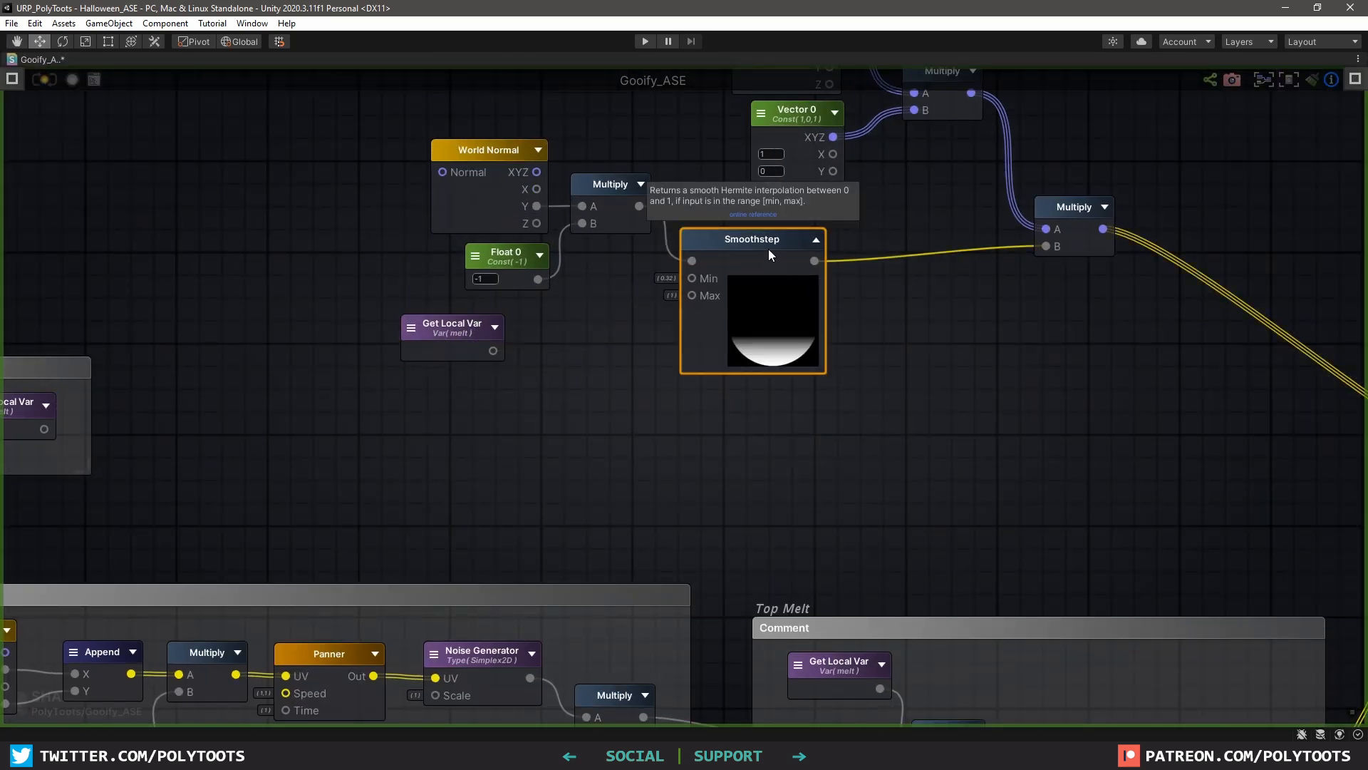
left_click(12, 79)
left_click_drag(57, 113, 143, 112)
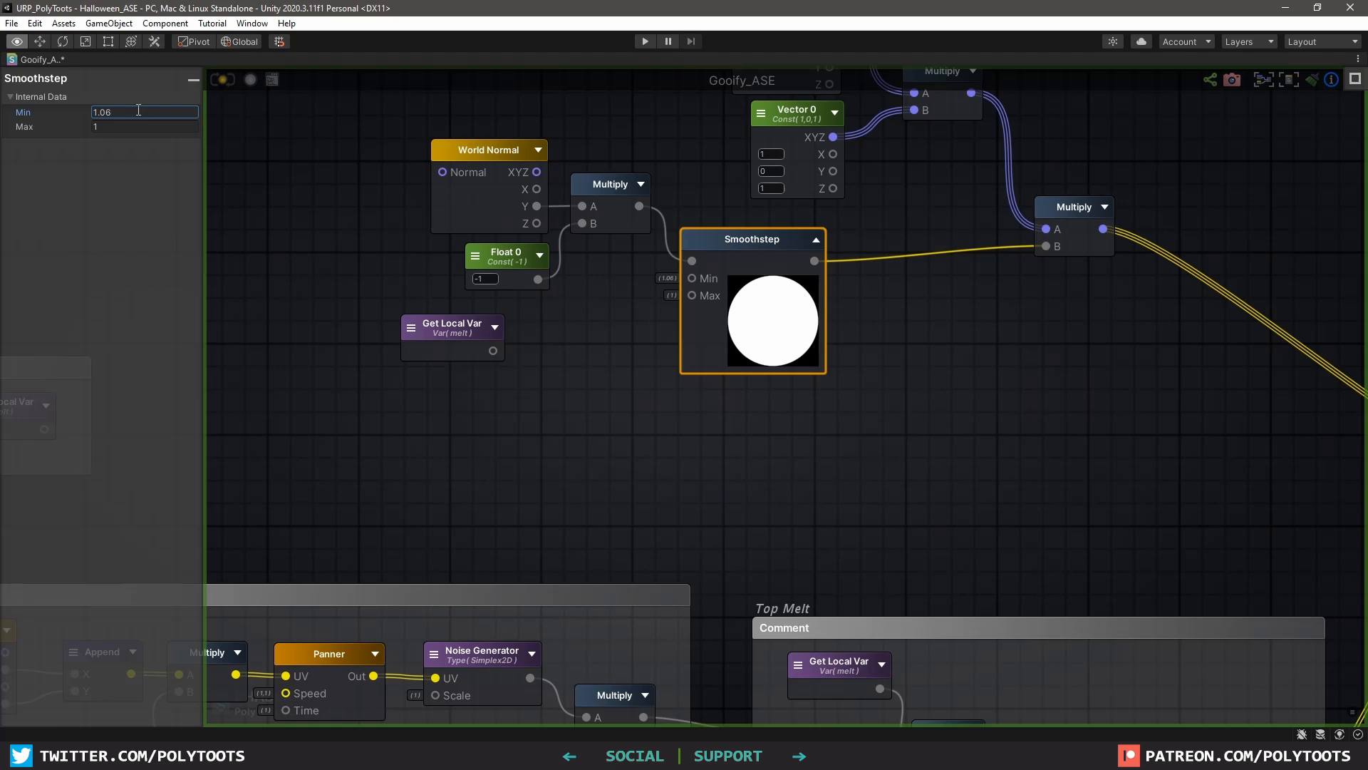
left_click(107, 127)
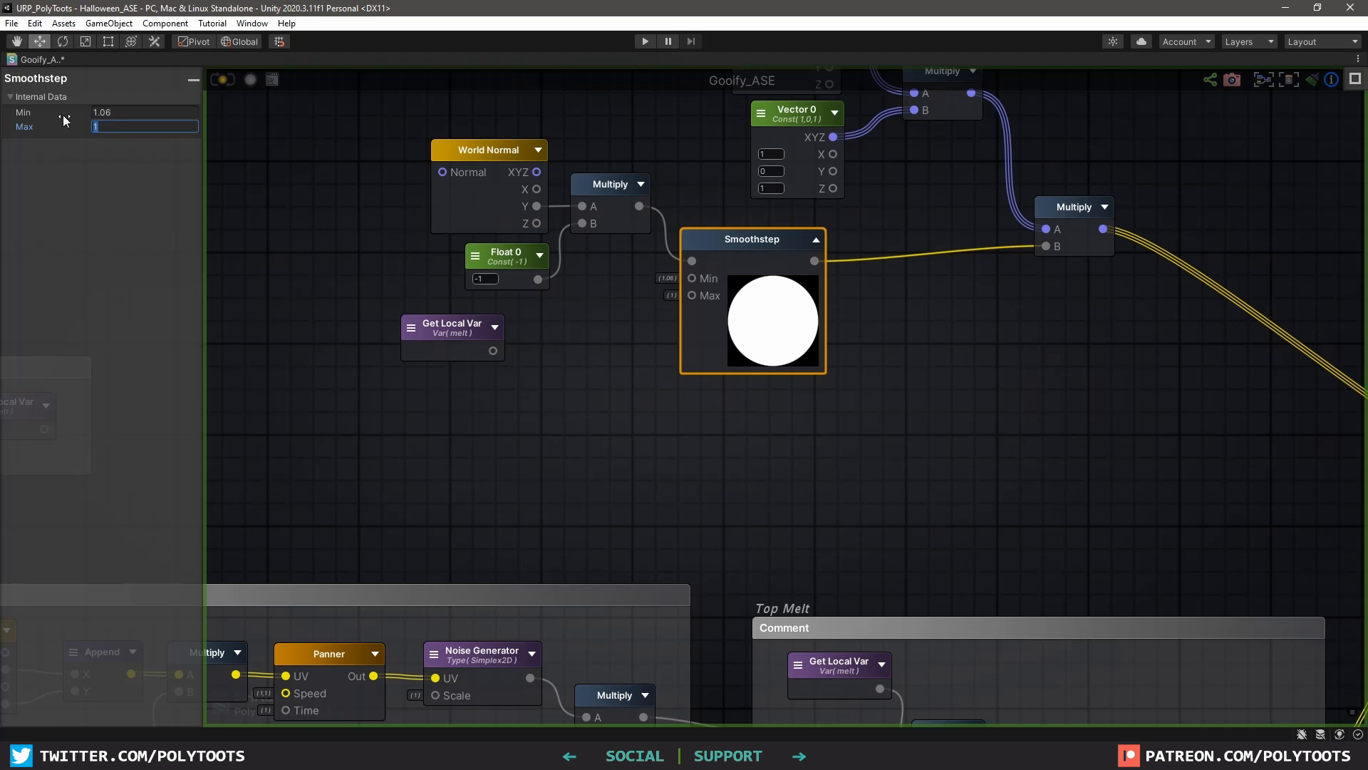
left_click_drag(40, 115, 22, 118)
Add a Remap node between the melt variable and the Smoothstep, and feed the melt variable into its input
left_click_drag(484, 342, 378, 335)
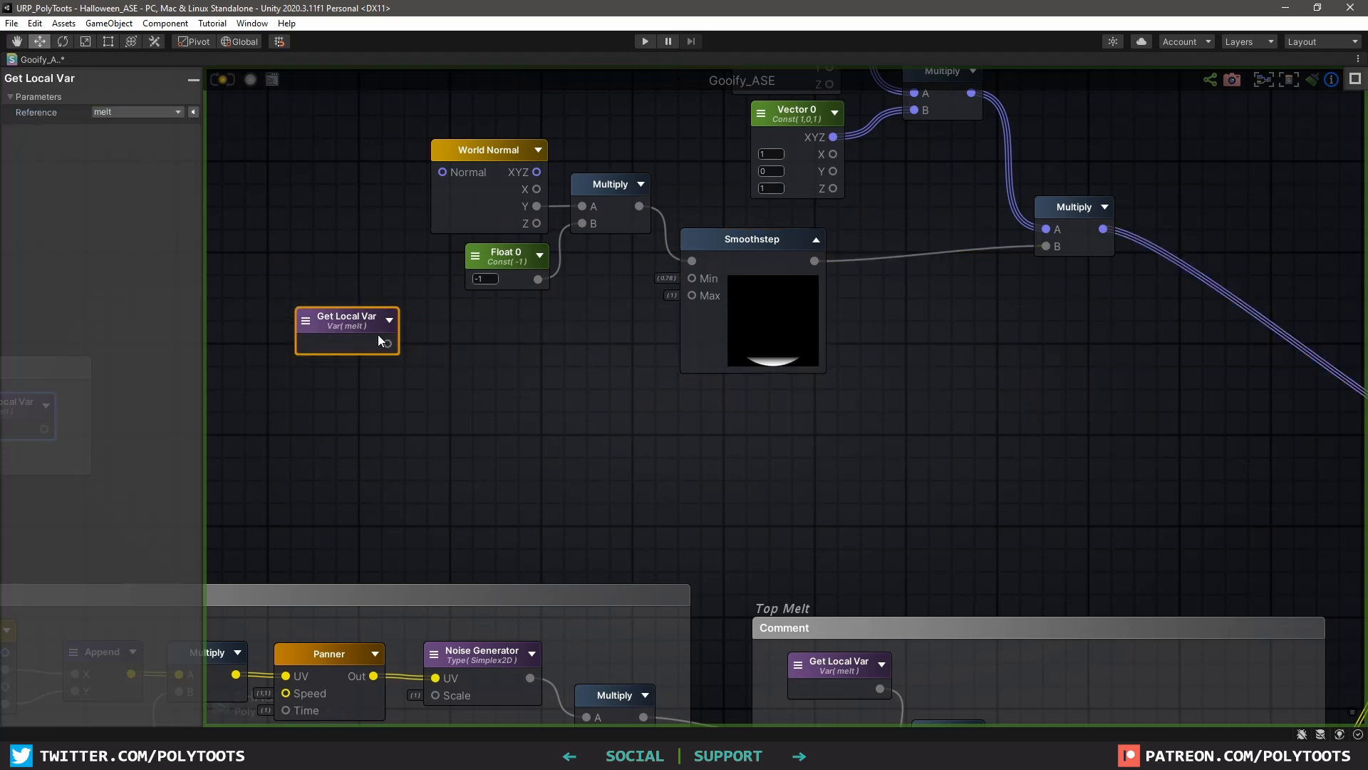
left_click(498, 348)
right_click(496, 353)
type("re")
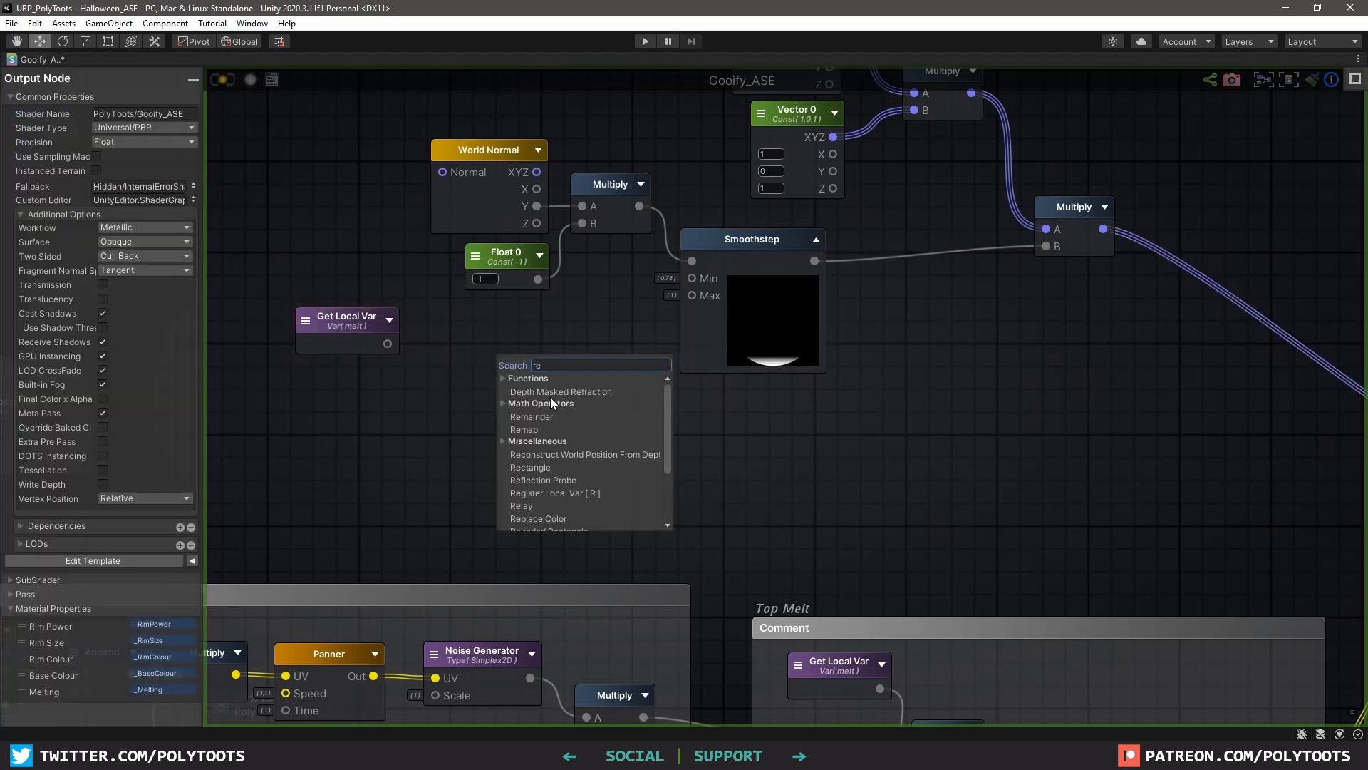
left_click(530, 432)
left_click_drag(389, 345, 352, 364)
left_click(359, 350)
left_click_drag(499, 348, 531, 326)
left_click_drag(348, 338, 351, 353)
left_click_drag(531, 339, 522, 355)
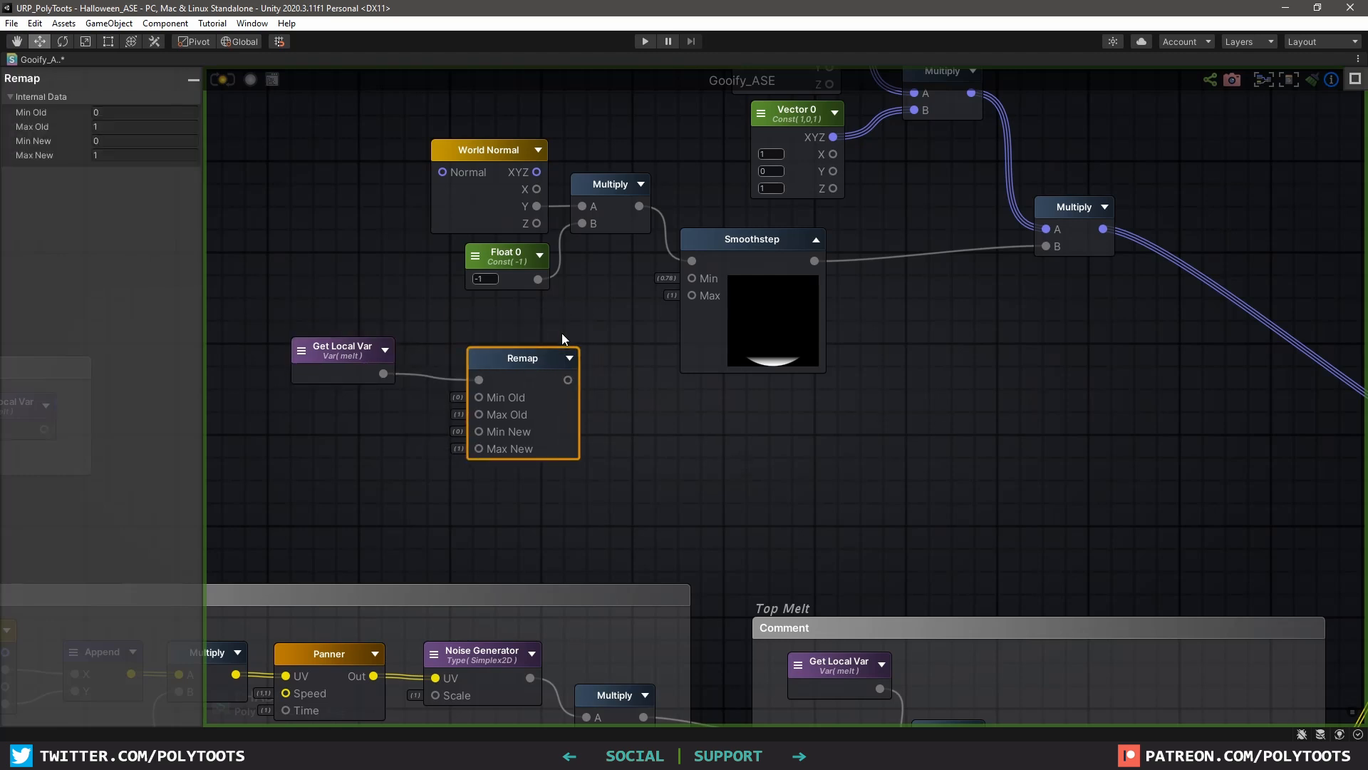
Connect the Remap output to the Smoothstep's Min and align the two nodes
left_click_drag(777, 236, 775, 248)
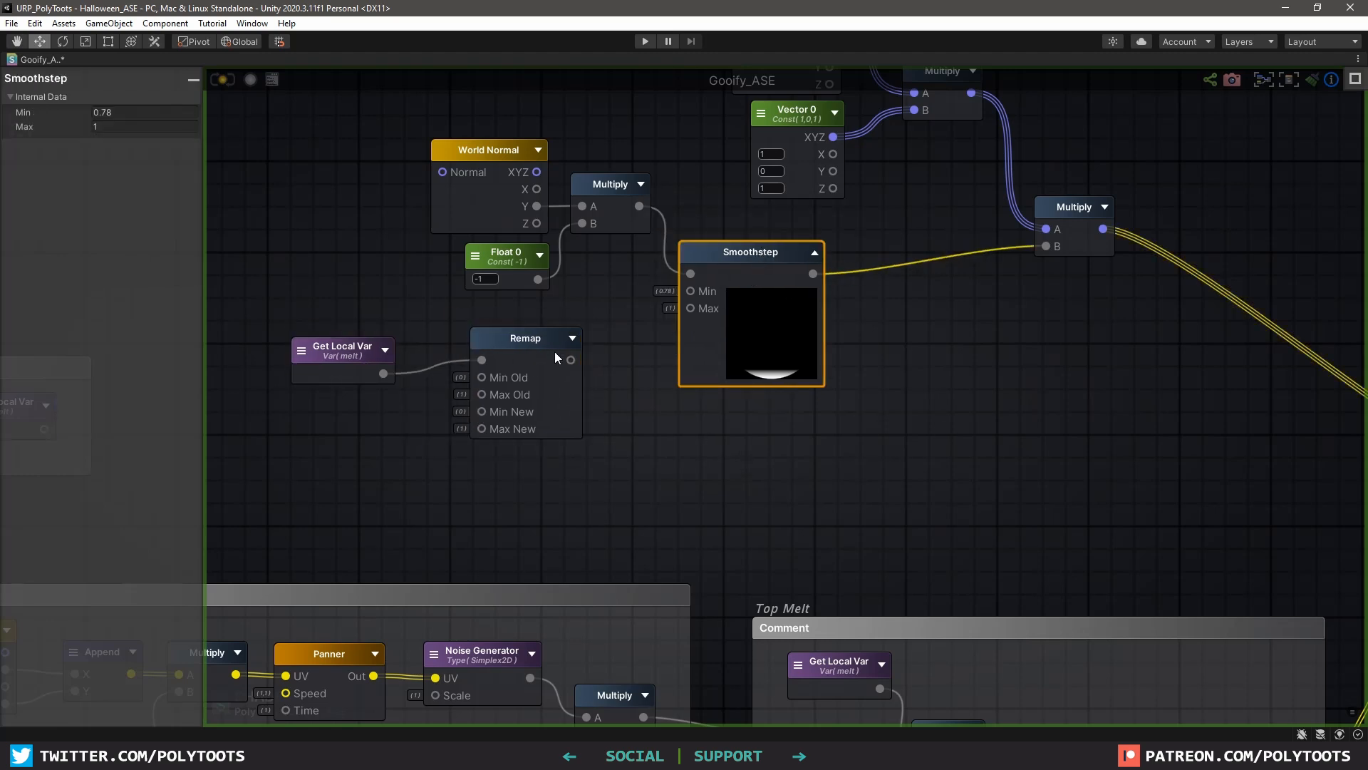
left_click_drag(570, 360, 689, 291)
left_click_drag(529, 349, 535, 335)
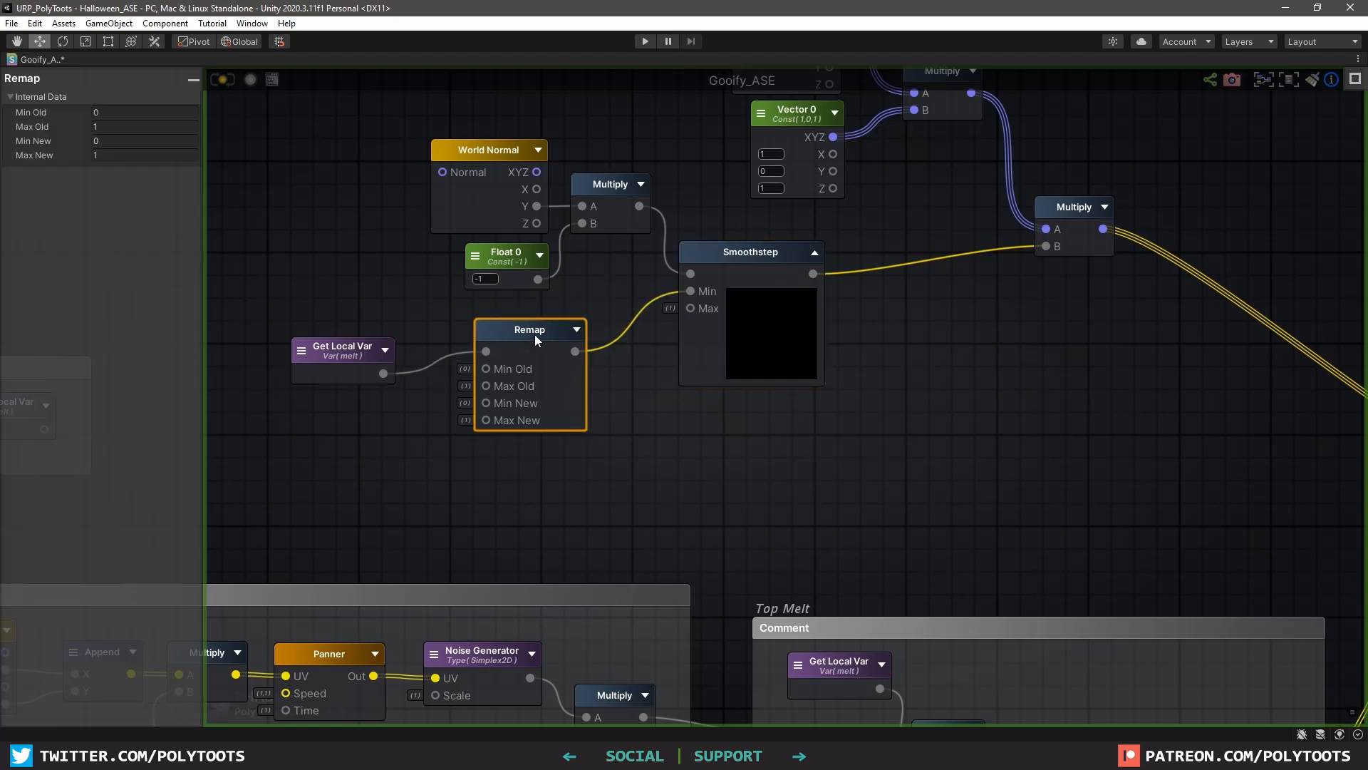
Set the Remap node's Min New to -0.5 and Max New to 0.5
left_click(154, 143)
type("-0.5")
key("Tab")
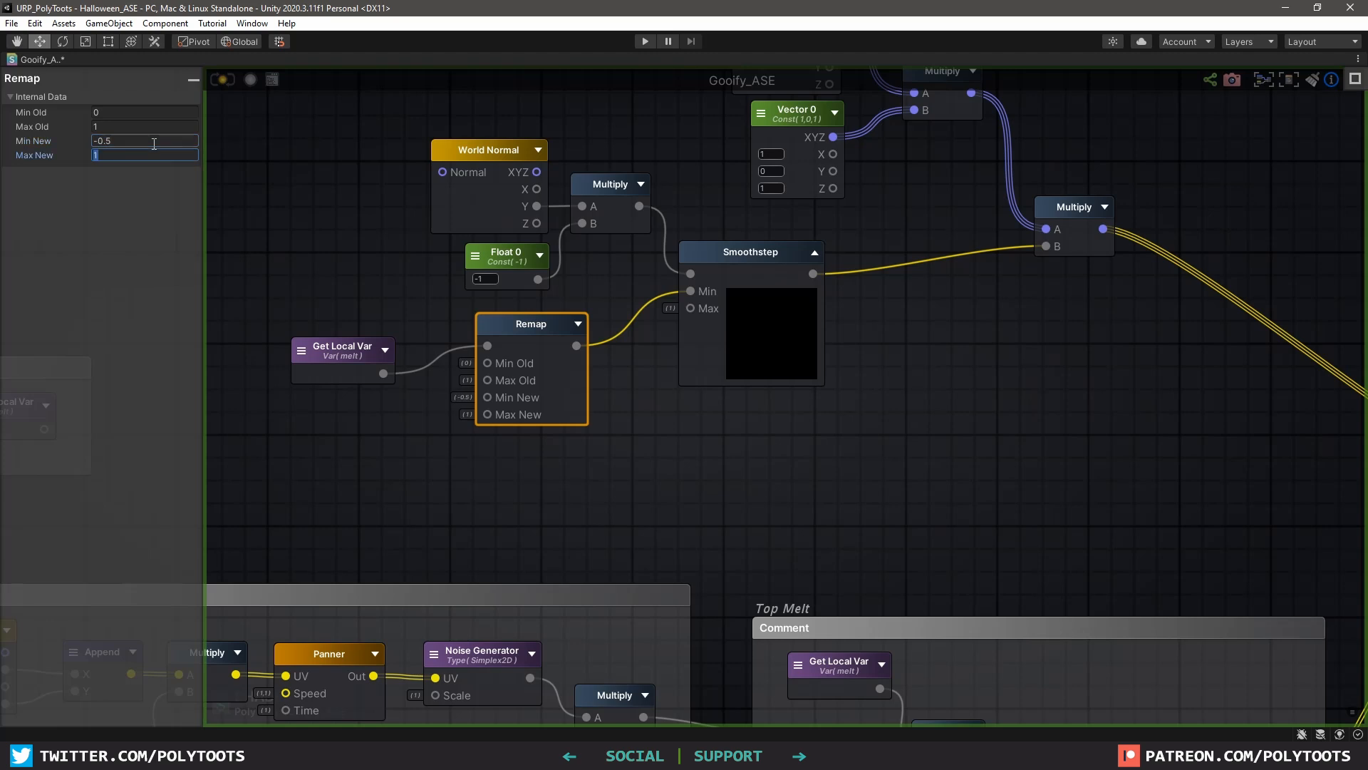
type("0.5")
key("Return")
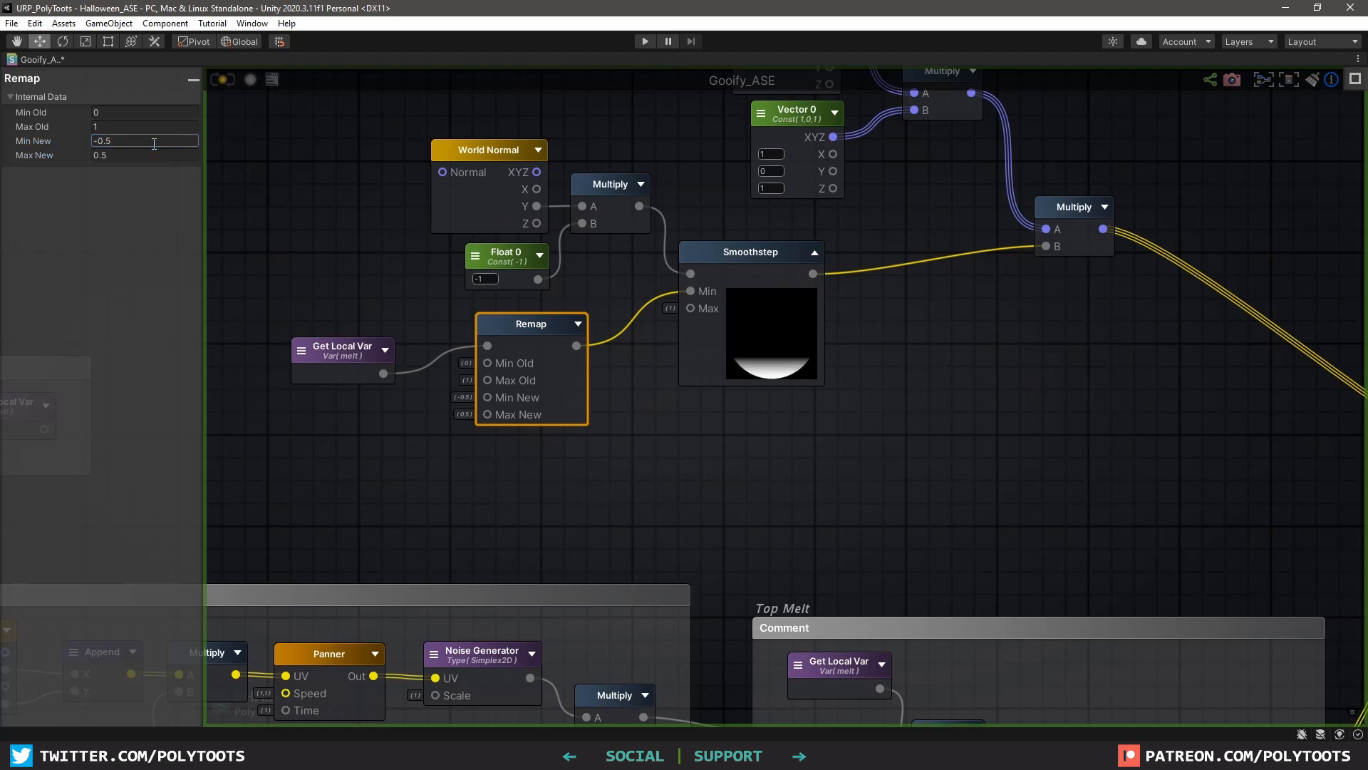
left_click(115, 153)
Tidy the melt variable and Remap nodes so they sit compactly beside the Smoothstep
left_click_drag(328, 356, 359, 355)
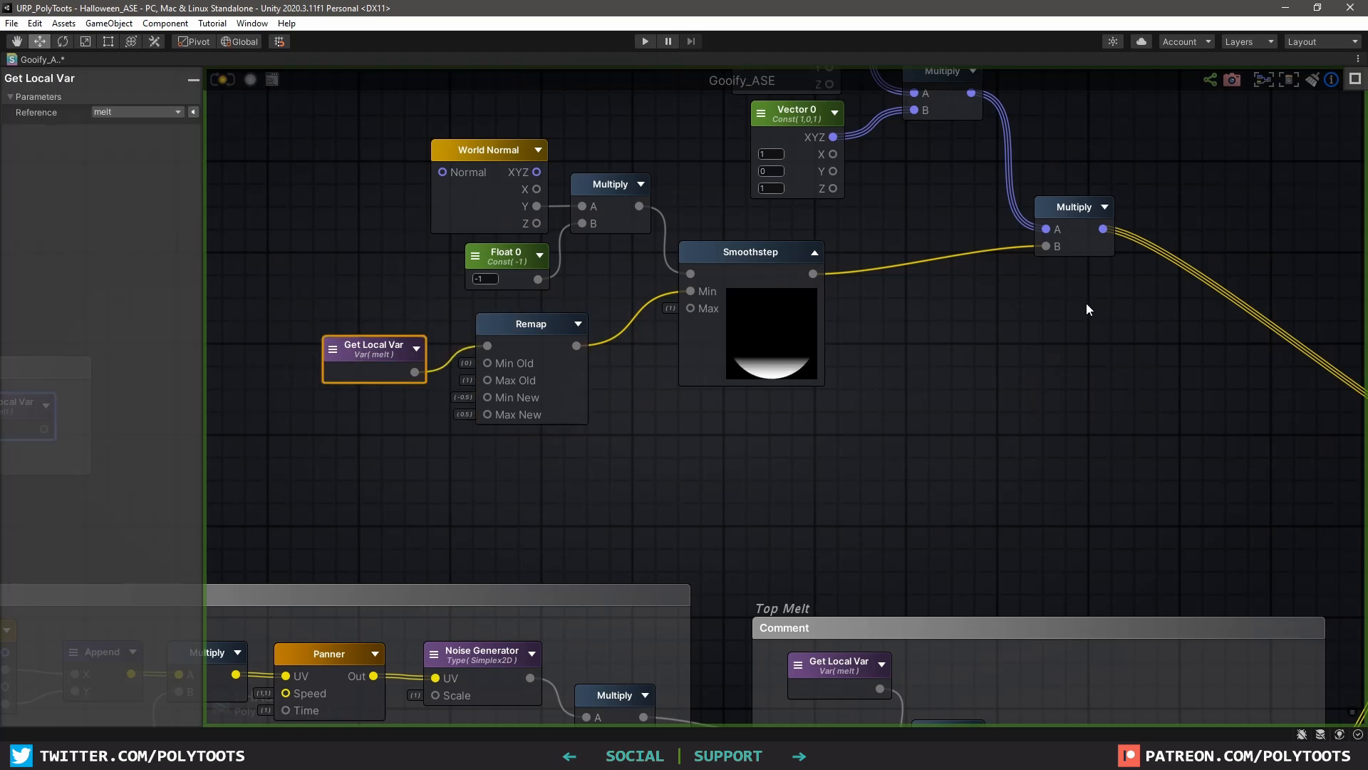
left_click_drag(527, 319, 539, 315)
left_click_drag(359, 347, 394, 325)
left_click_drag(541, 328, 539, 327)
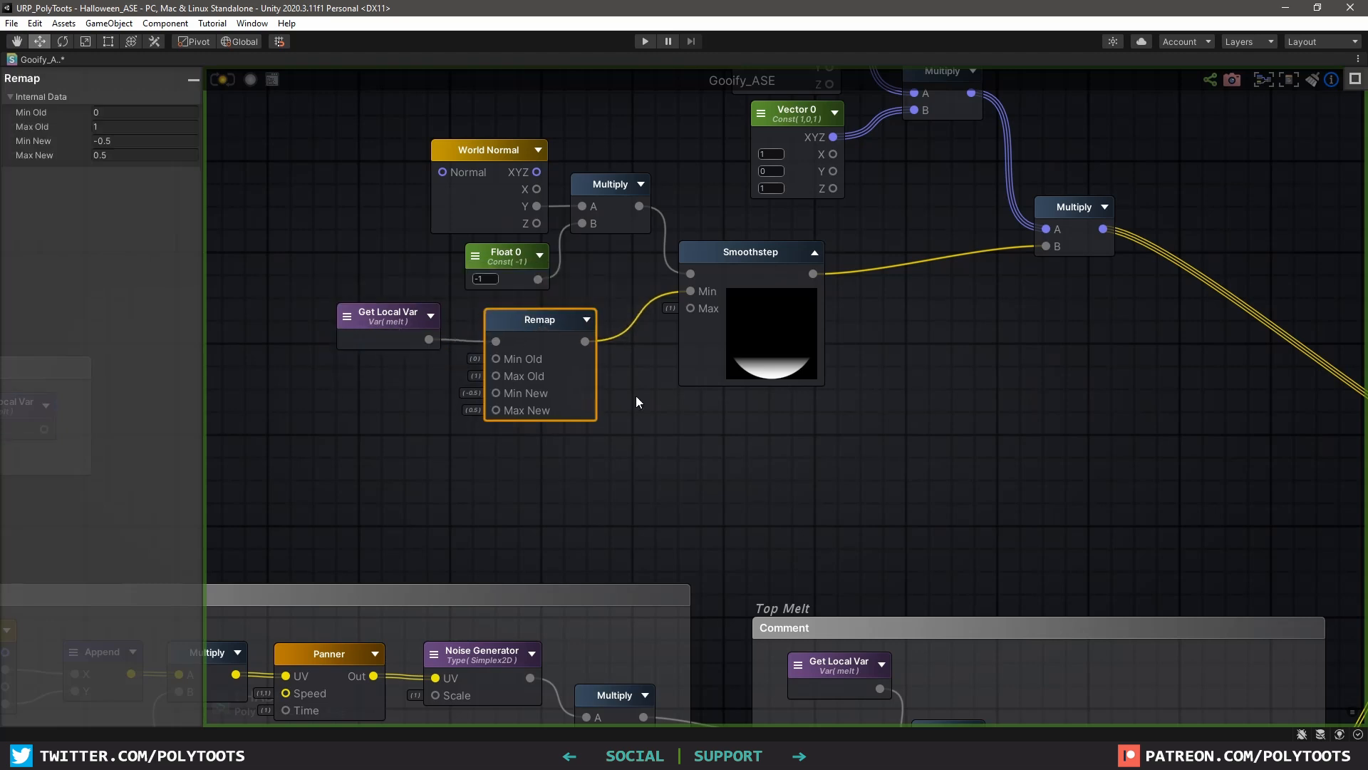
left_click_drag(722, 258, 719, 256)
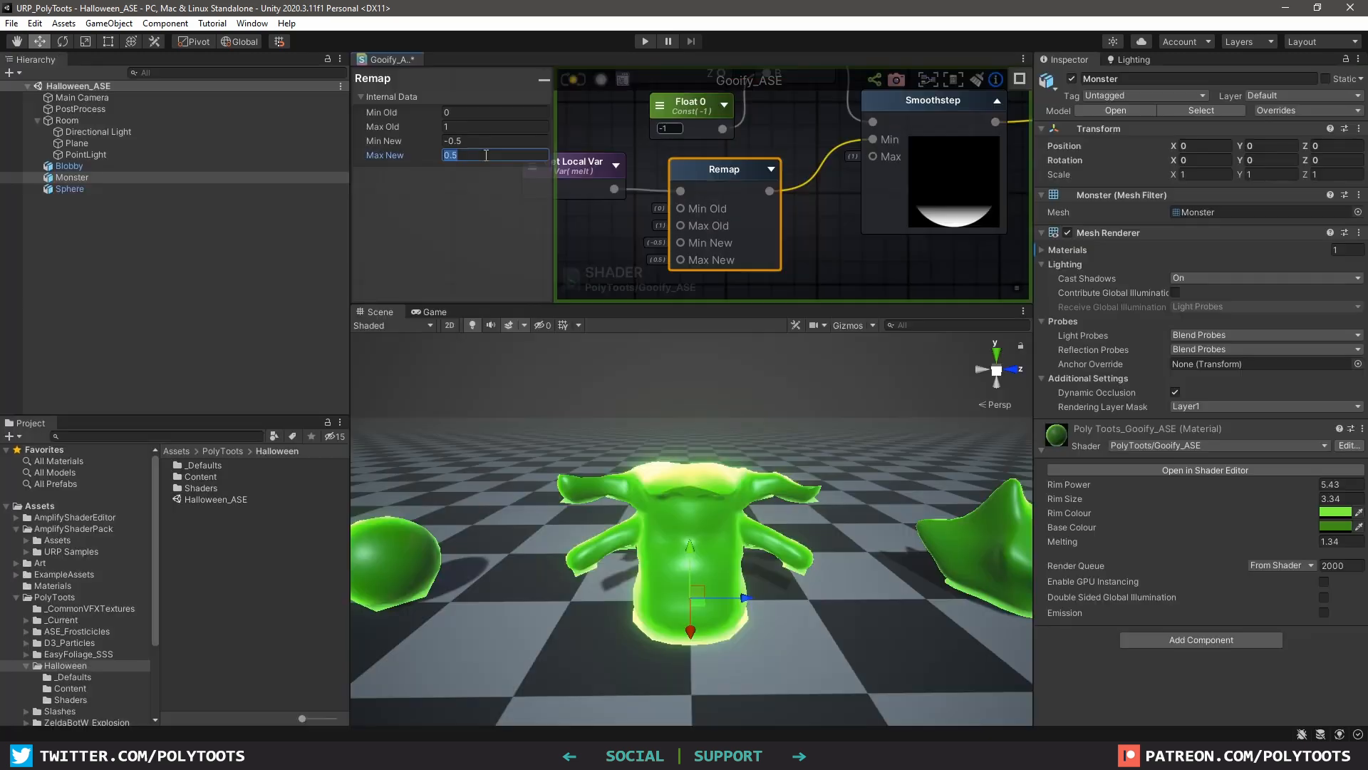
Set the Remap node's Max New to -1 and update the shader
type("-1")
key("Return")
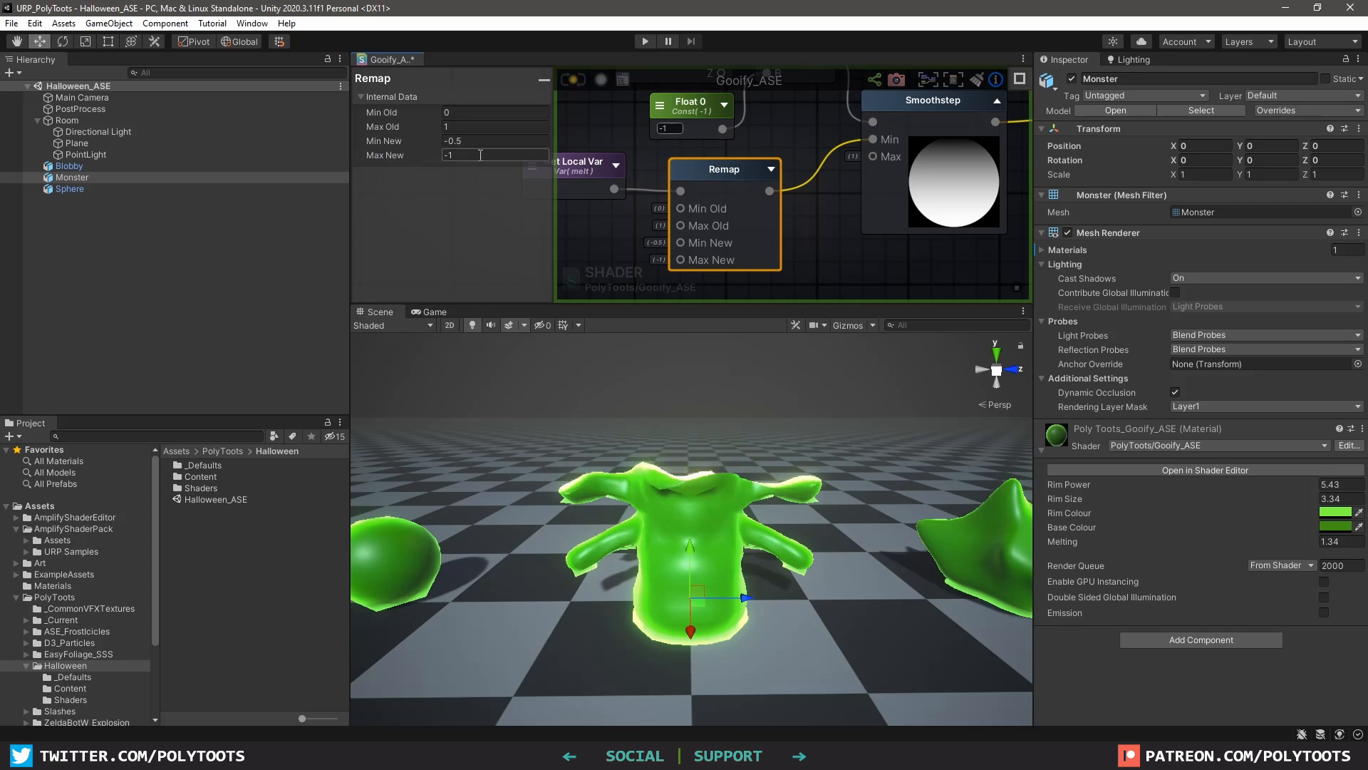
left_click(627, 136)
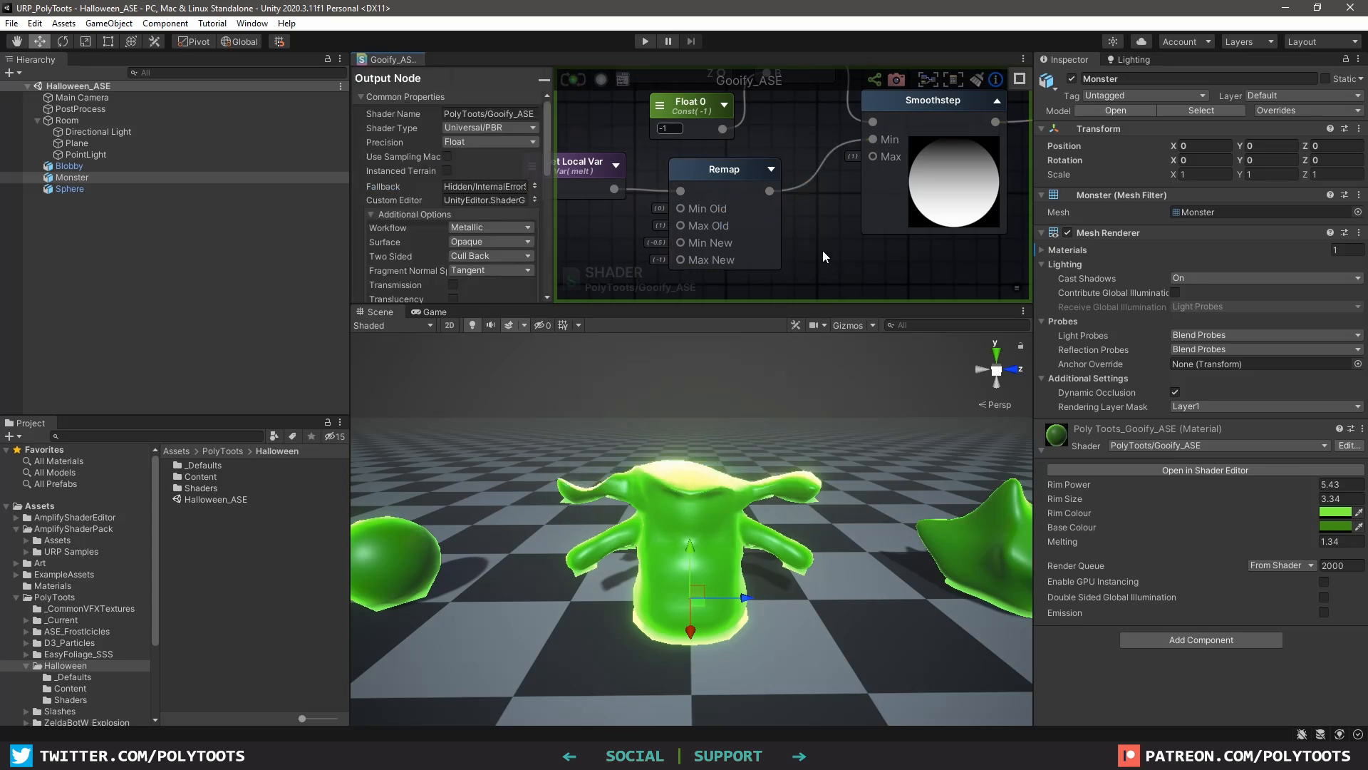
Examine the monster while varying Melting up to about 13.53 and down to 0, and inspect the Max node in World Space UVs
left_click_drag(1061, 542, 157, 498, "alt")
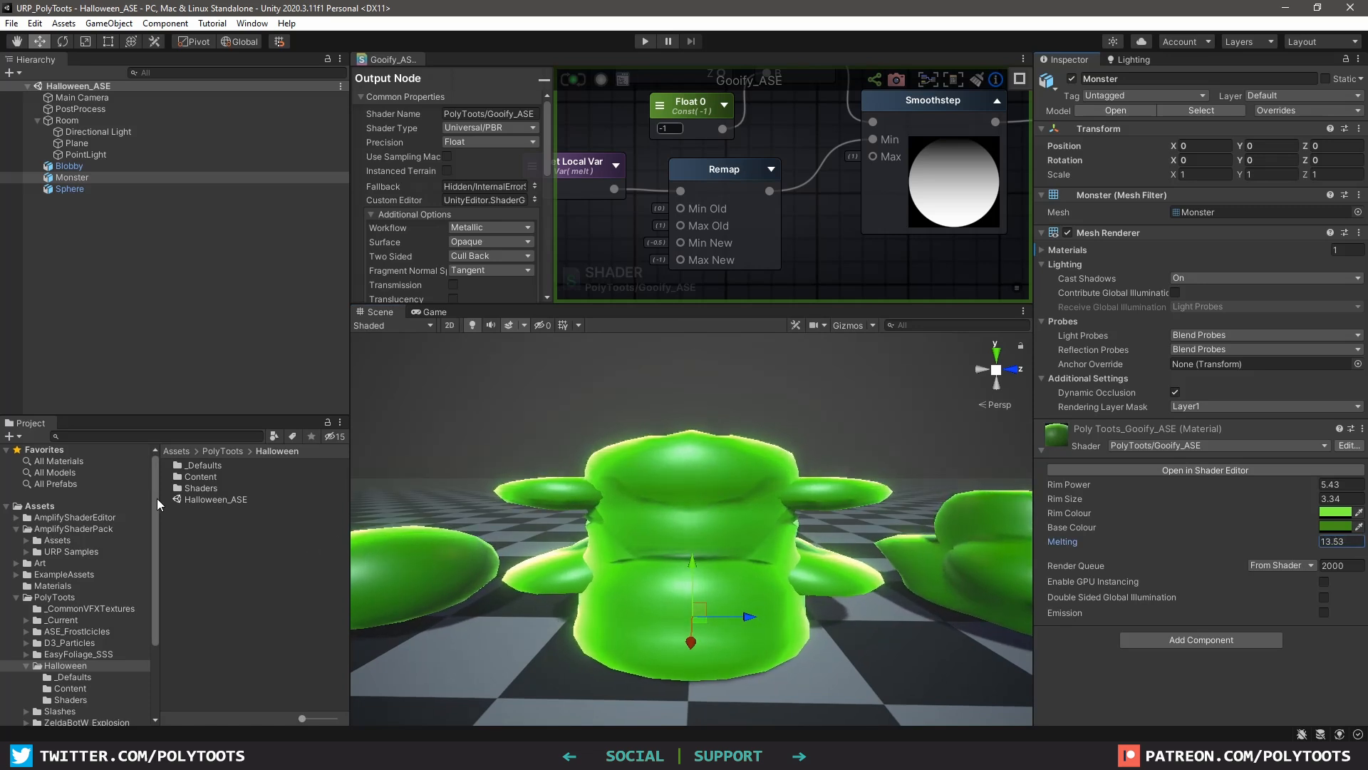
left_click_drag(302, 482, 1098, 528, "alt")
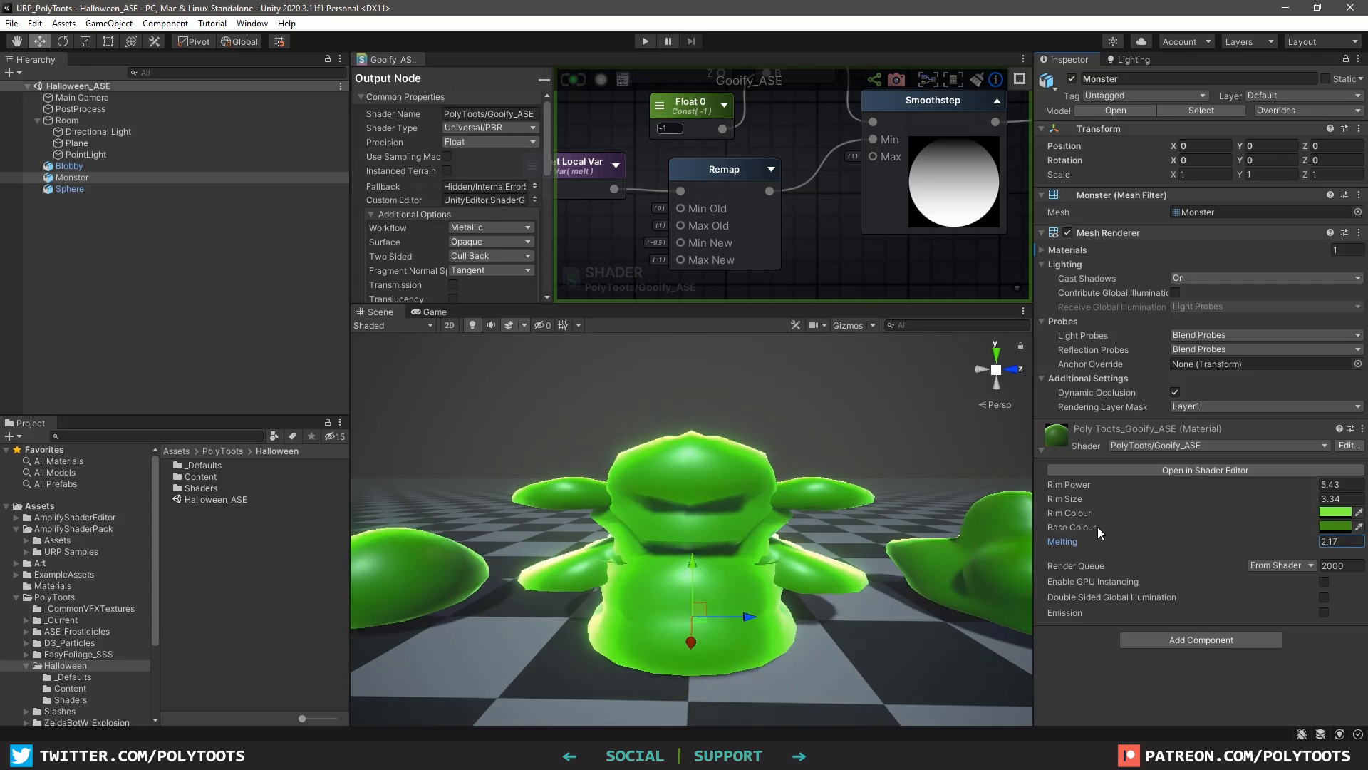
scroll(691, 246, "down", 3)
scroll(857, 177, "down", 3)
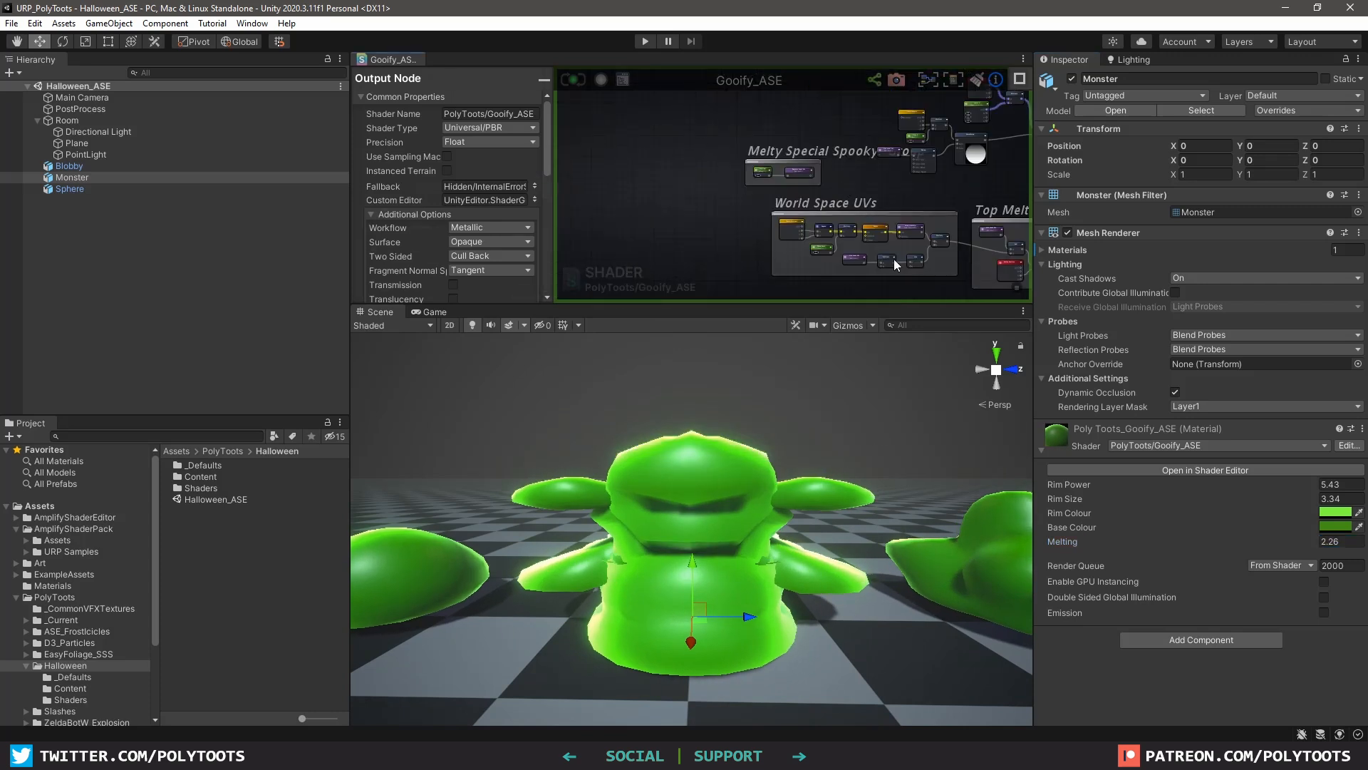
scroll(894, 259, "up", 5)
left_click(843, 171)
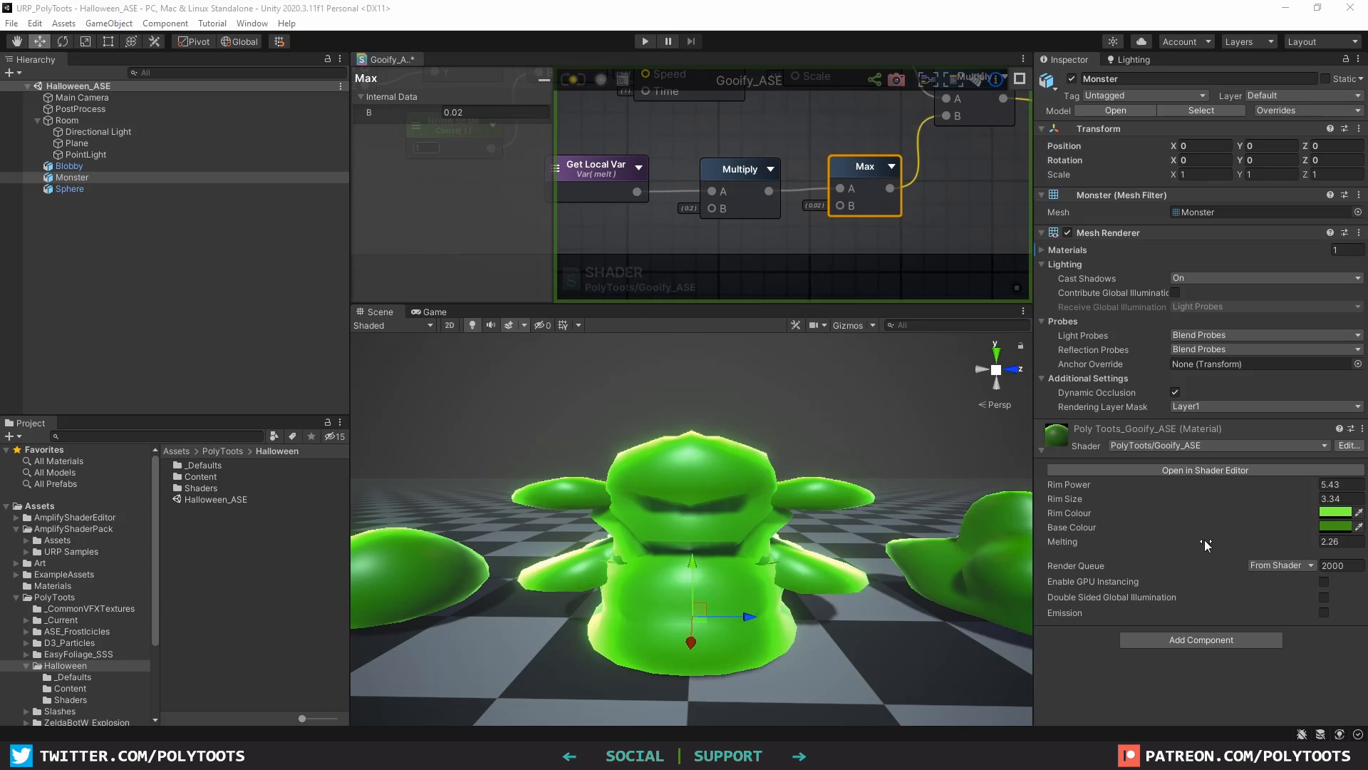
left_click_drag(1244, 546, 1194, 550, "alt")
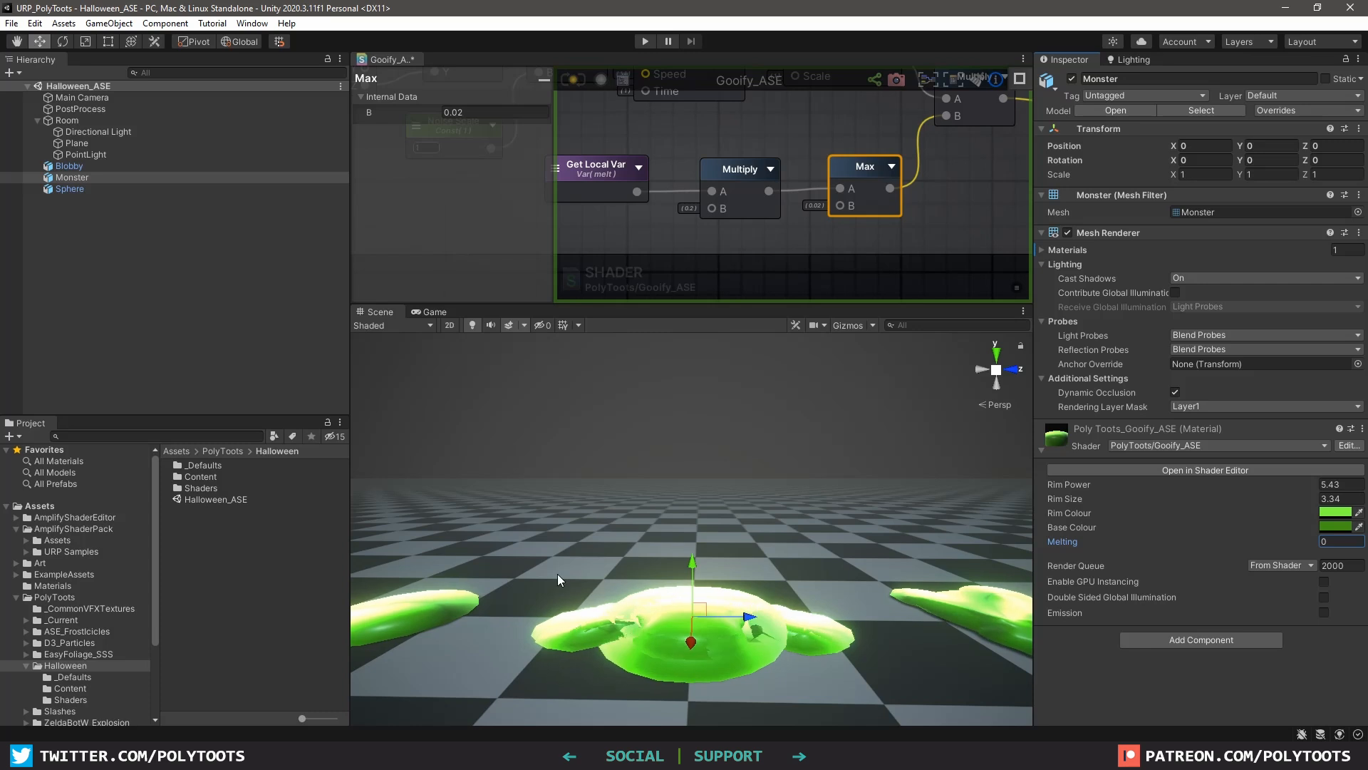
Shift the World Space UVs Max node slightly and raise the monster material's Melting to 2.52
left_click(876, 166)
left_click_drag(876, 166, 870, 167)
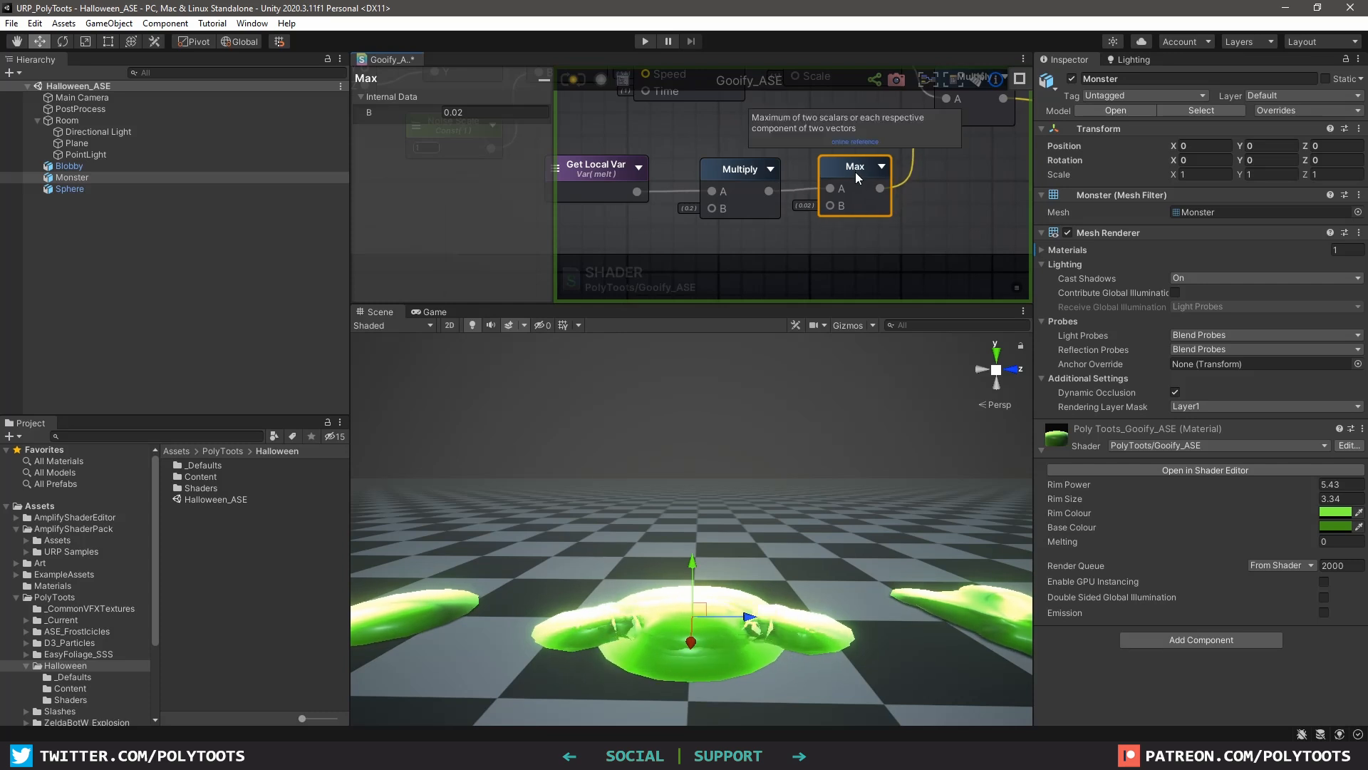
left_click_drag(805, 548, 790, 565, "alt")
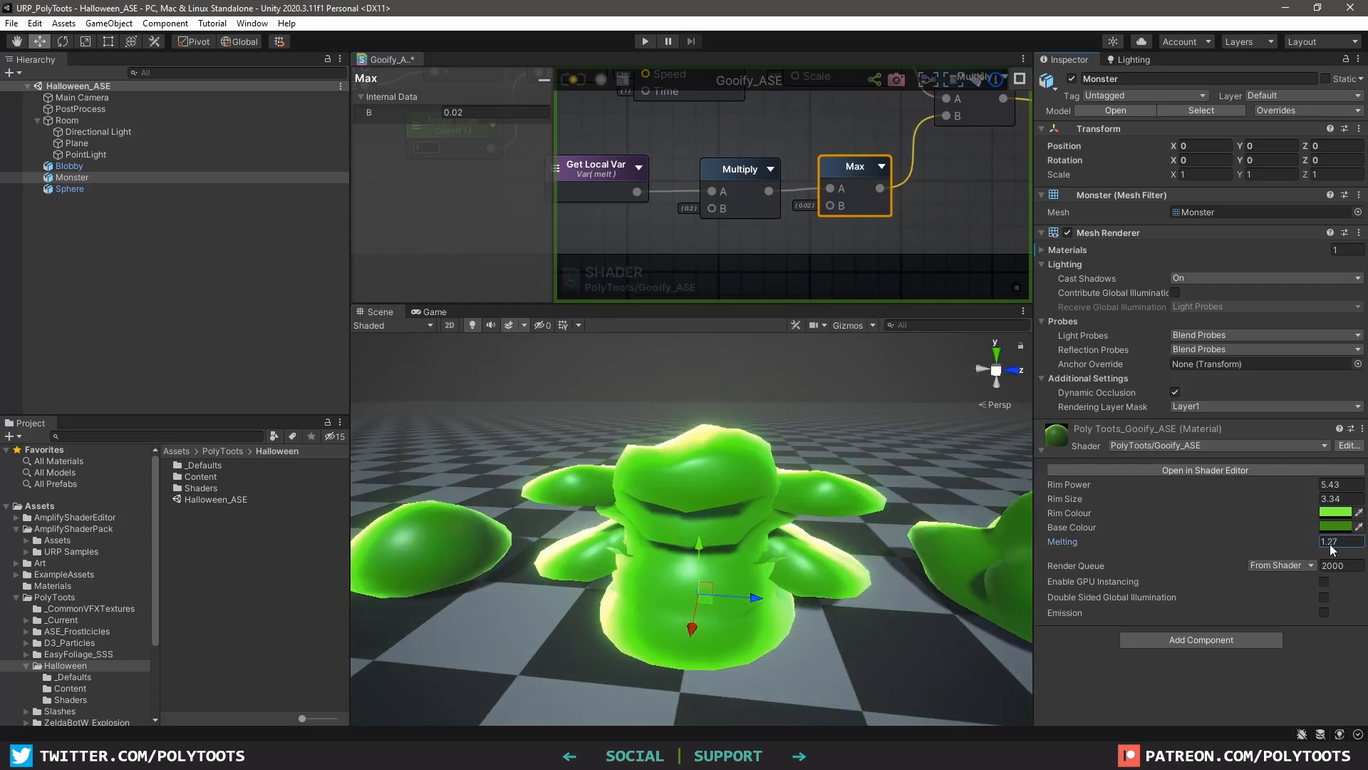
scroll(861, 207, "down", 8)
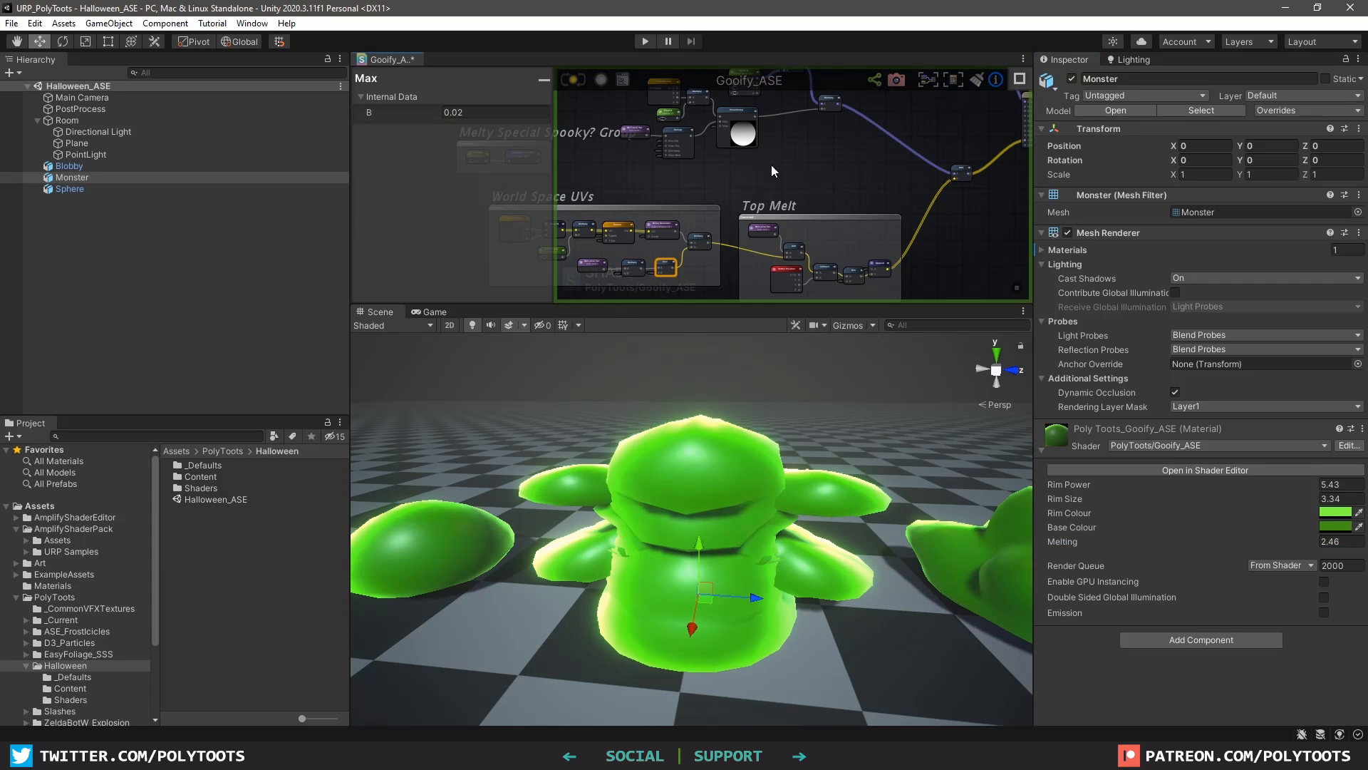
scroll(769, 163, "up", 5)
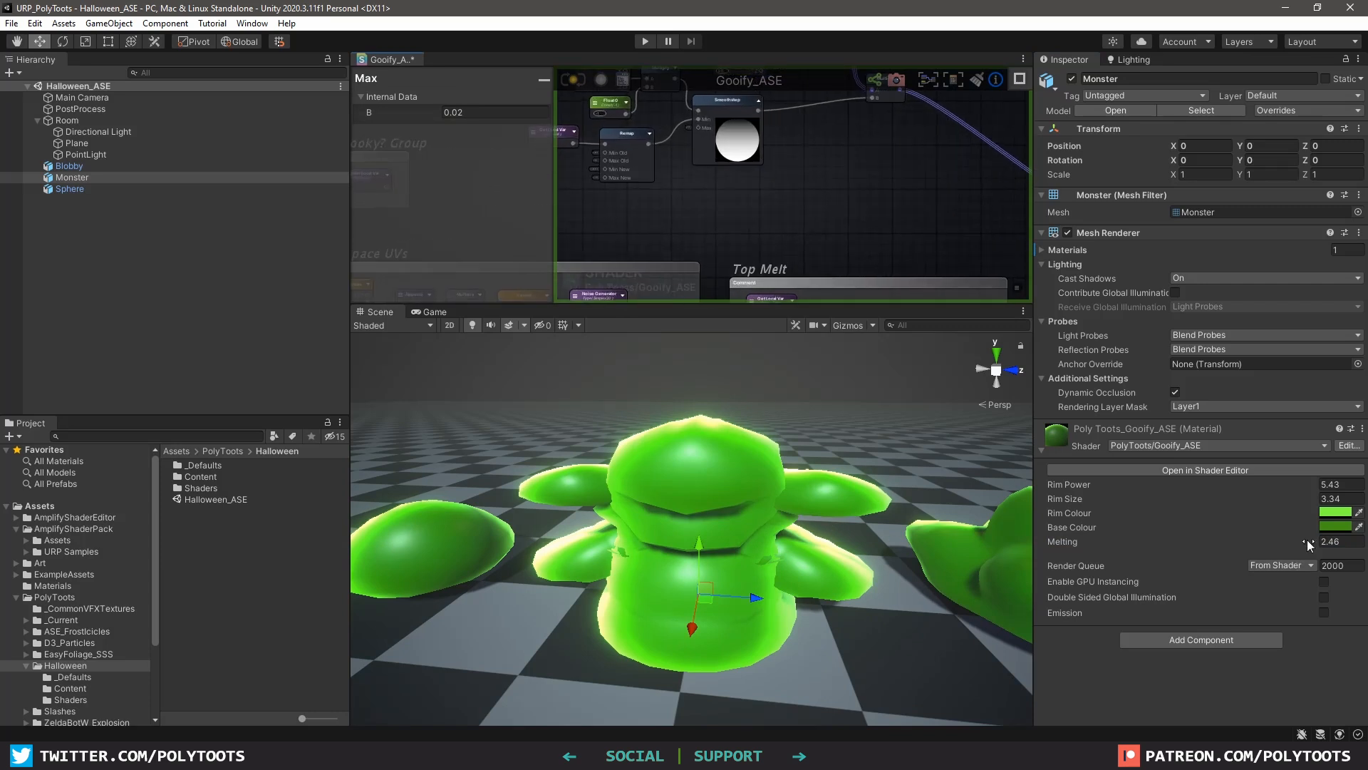
mouse_move(1309, 545)
left_mouse_down()
mouse_move(1340, 541)
mouse_move(1314, 525)
left_mouse_up()
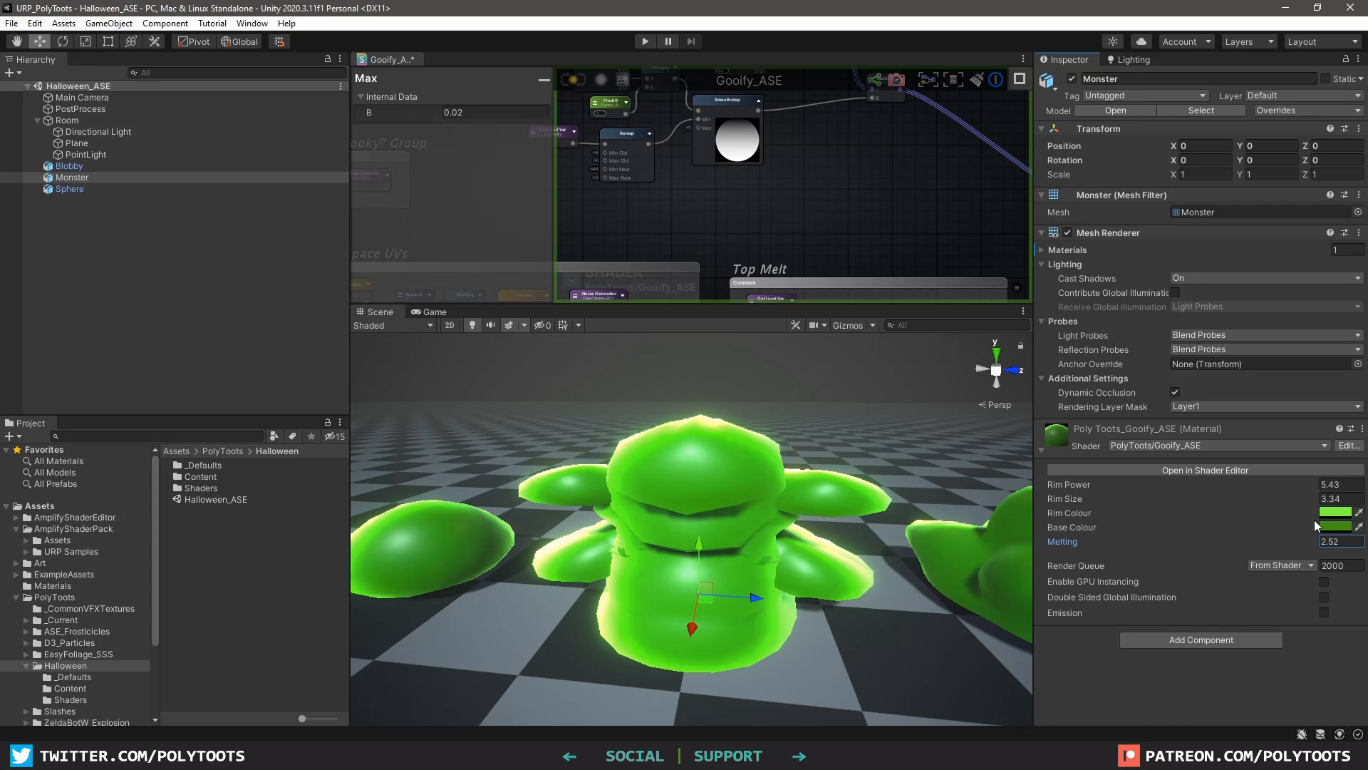
Add a second Remap node below the Smoothstep, driven by the same melt variable
left_click(821, 189)
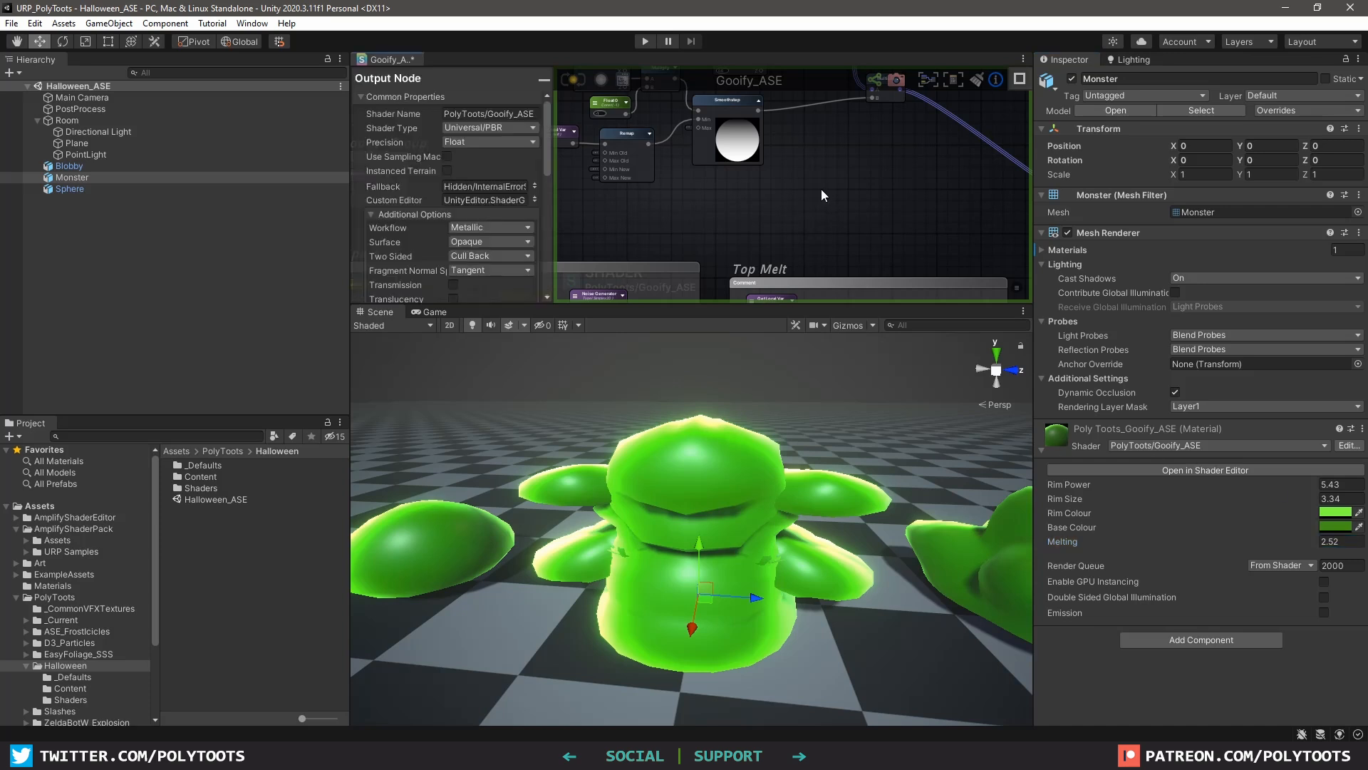
key("shift+space")
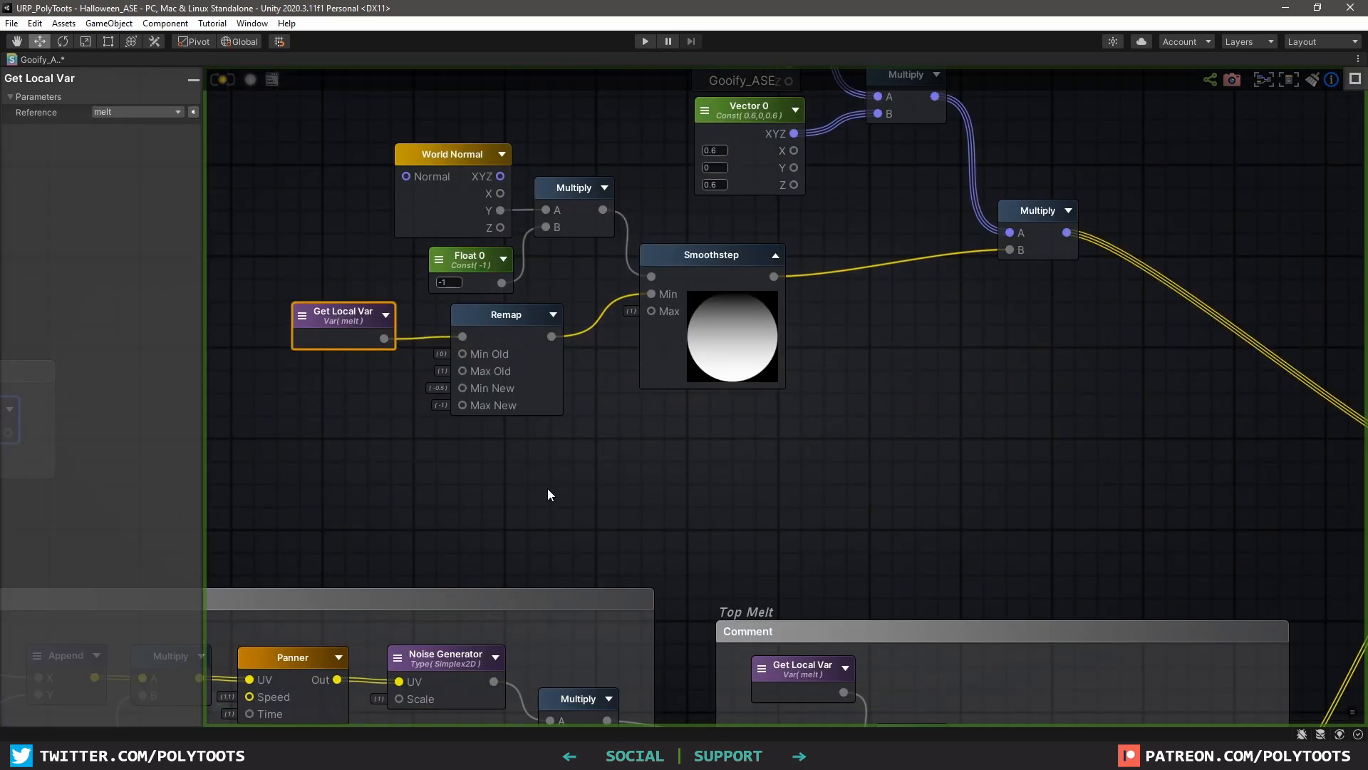
left_click(609, 493)
right_click(608, 493)
type("re")
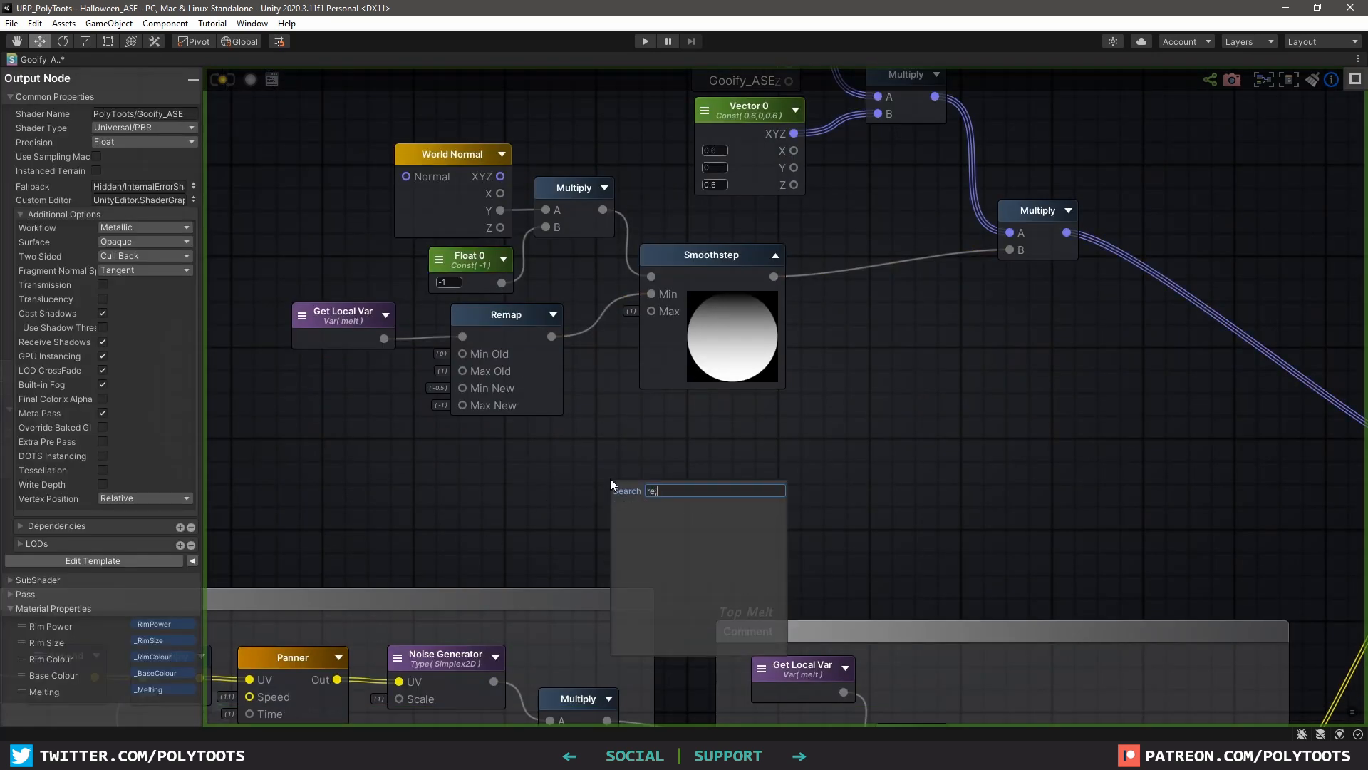
type("m")
key("Return")
left_click_drag(627, 487, 709, 447)
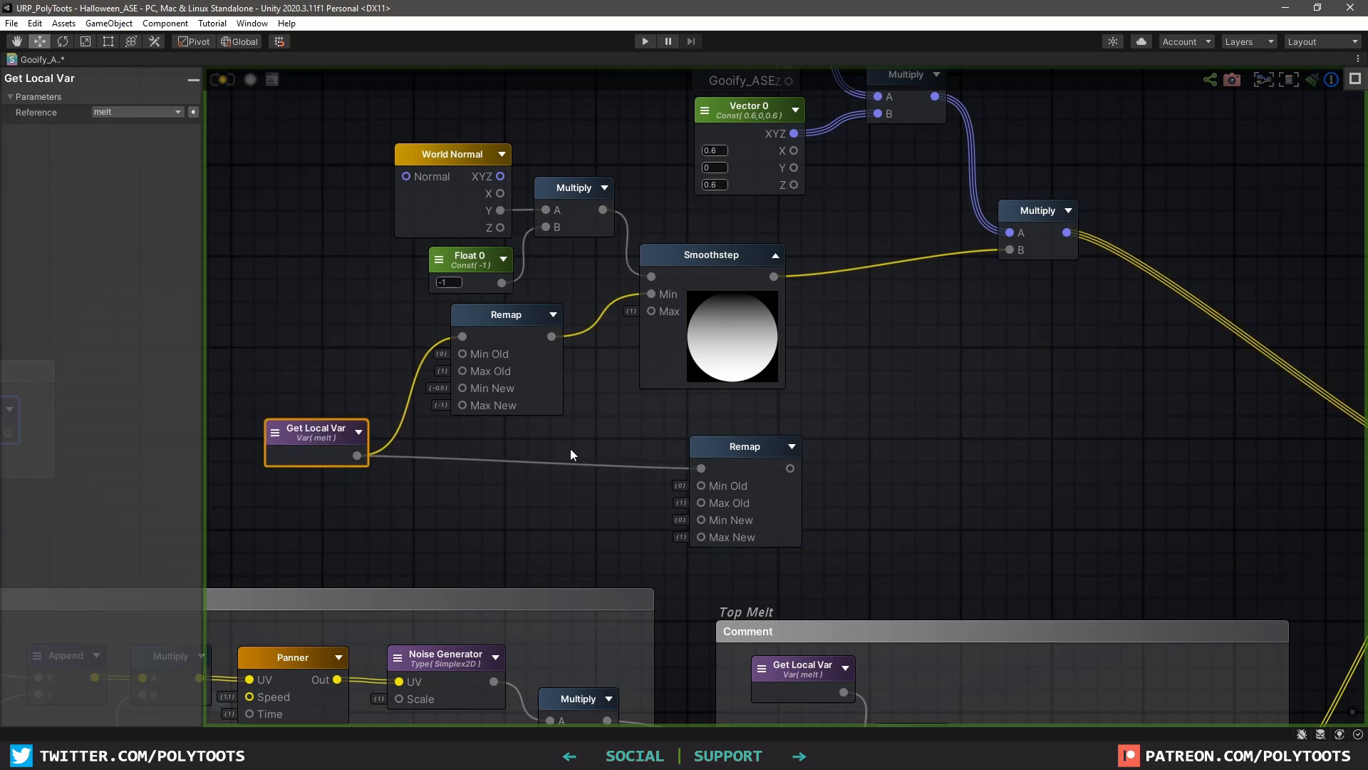
left_click_drag(745, 446, 736, 426)
Set the second Remap node's Min New to 2.5 and Max New to 0
left_click(124, 141)
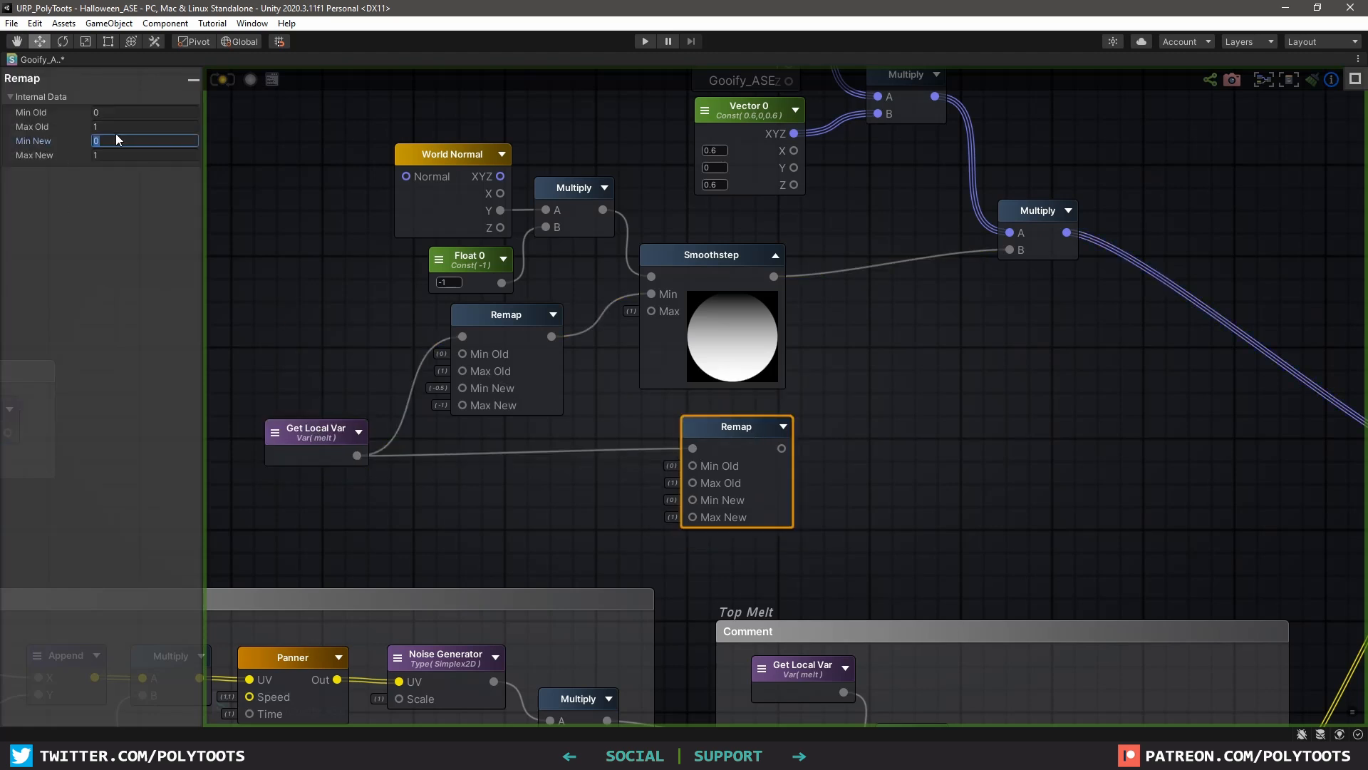
type("2.5")
key("Tab")
type("0")
key("Return")
left_click(116, 135)
Nudge the Vector 0 node slightly lower beside the Multiply it feeds
middle_click_drag(813, 304, 758, 357)
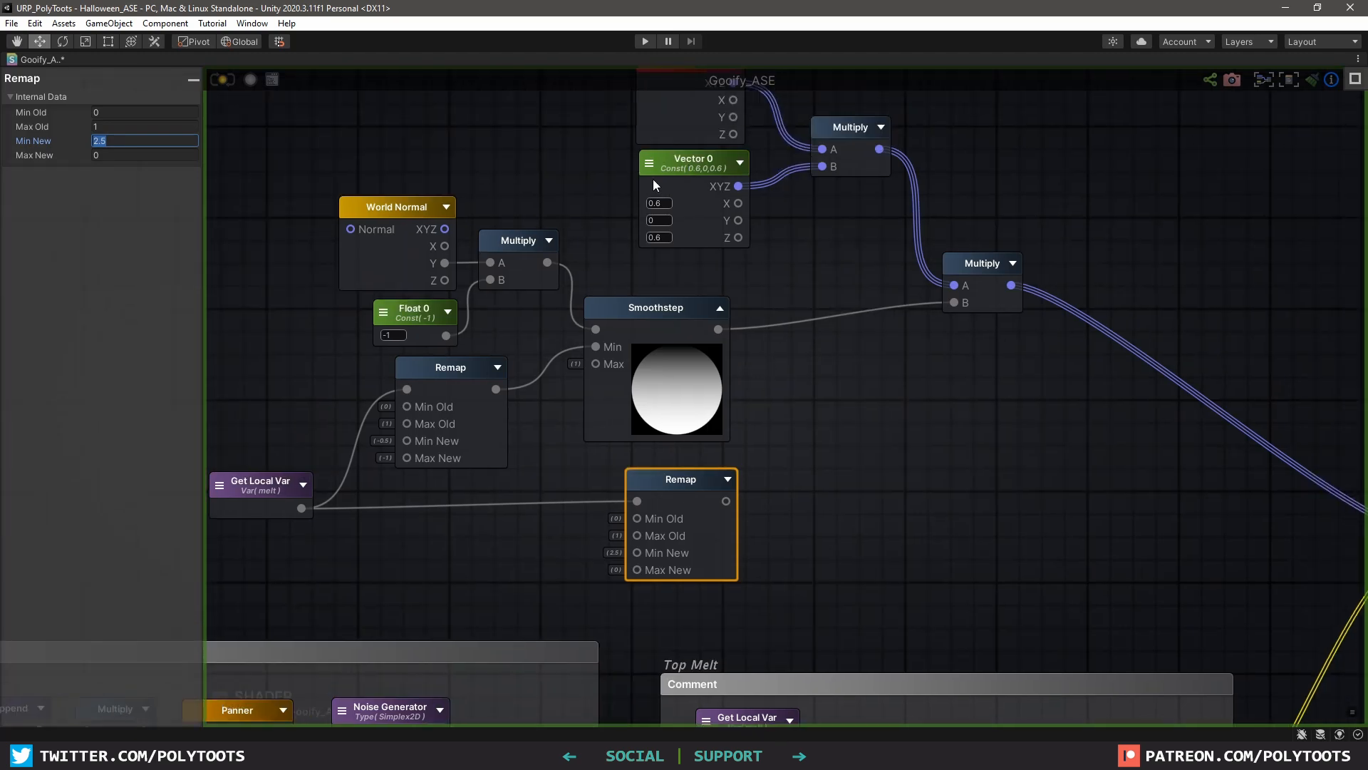
left_click(700, 182)
left_click_drag(700, 181, 706, 163)
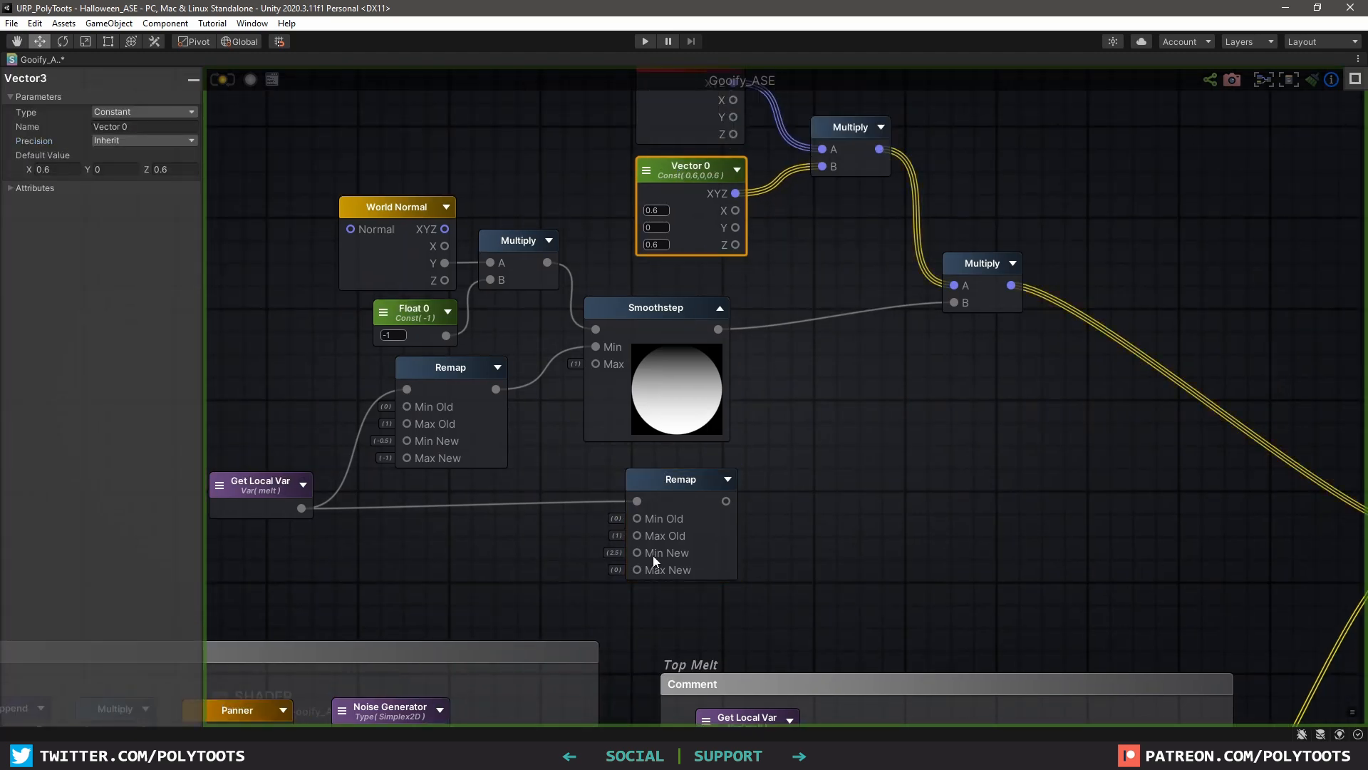
Add a Max node after the second Remap and feed the Remap output into its A input
right_click(801, 472)
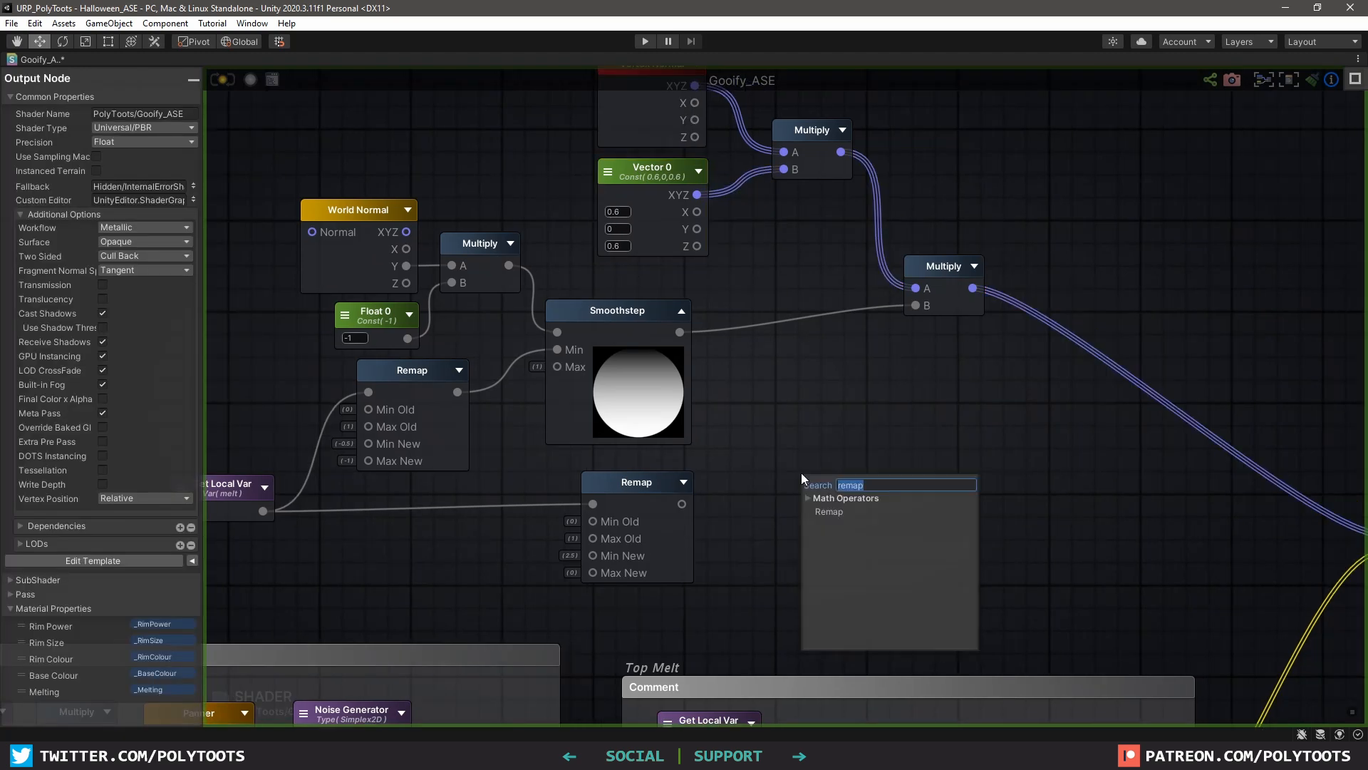
type("max")
key("Return")
left_click_drag(639, 504, 795, 468)
left_click_drag(814, 459, 814, 476)
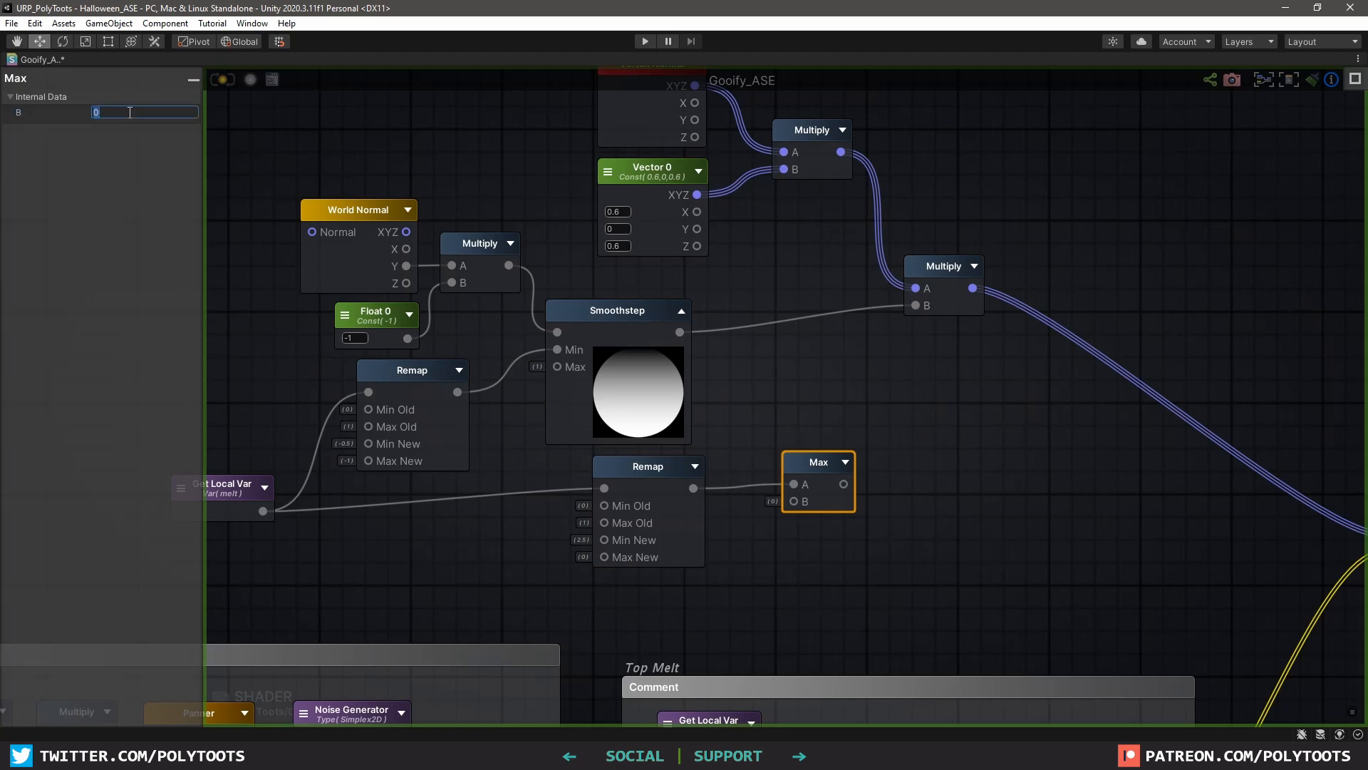
left_click_drag(826, 464, 808, 473)
Reposition the second Remap node and its connected Max node below the Smoothstep
left_click(624, 472)
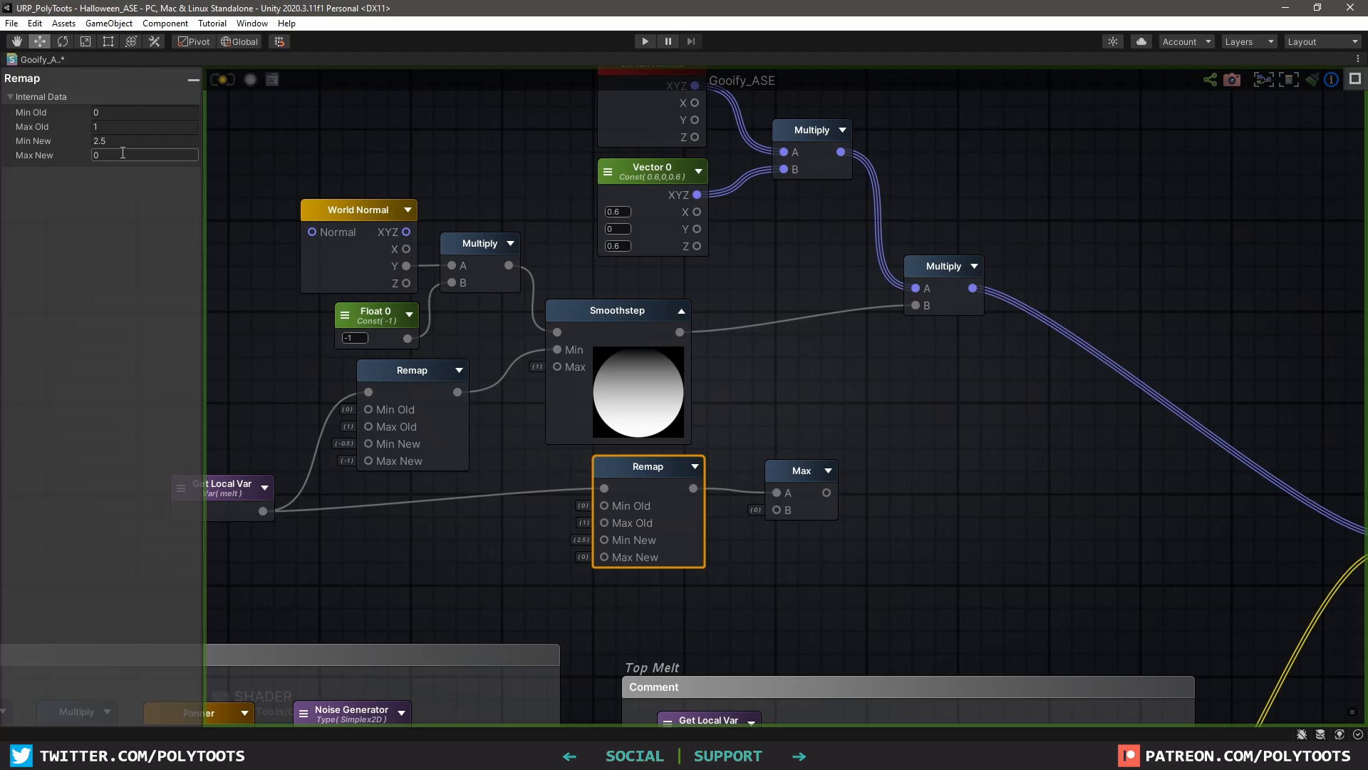
left_click(129, 126)
left_click(111, 151)
left_click(116, 128)
middle_click_drag(247, 486, 413, 469)
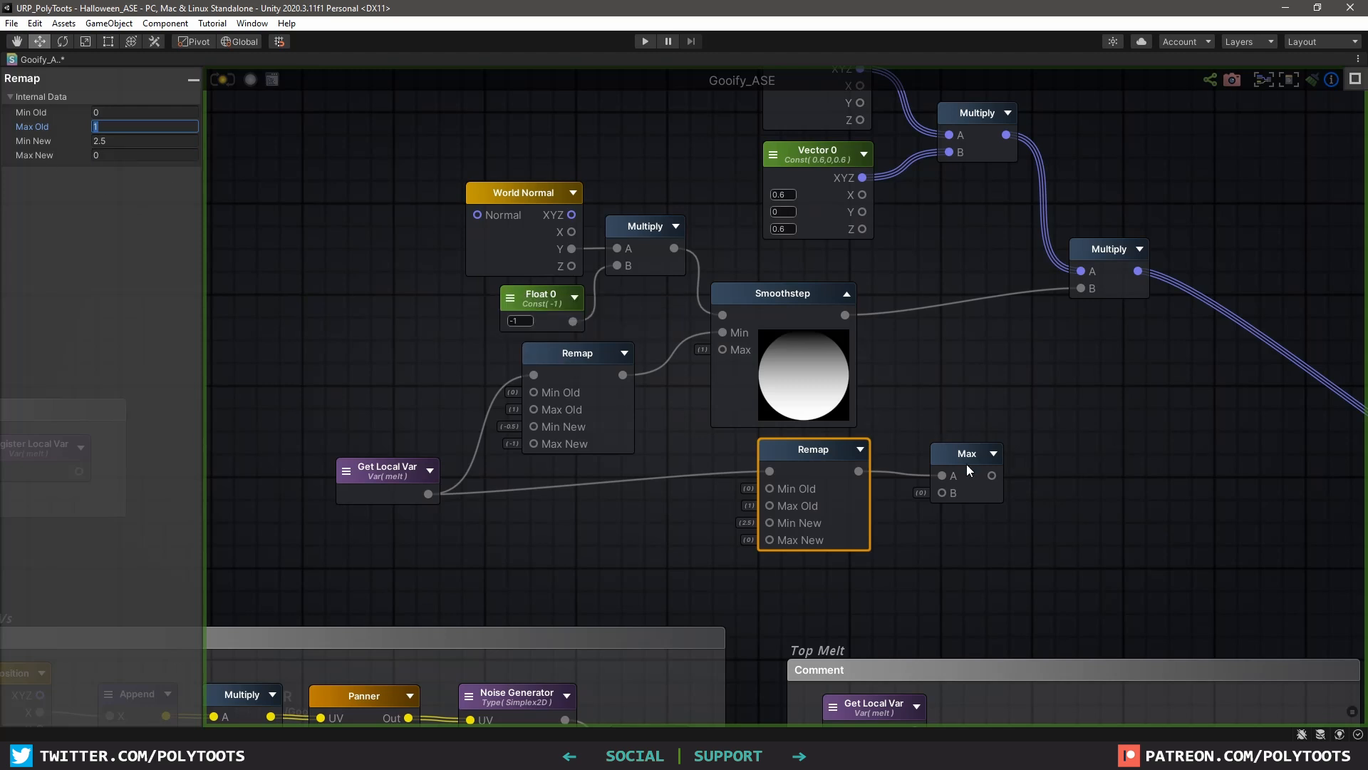
mouse_move(967, 463)
left_mouse_down()
mouse_move(937, 471)
mouse_move(947, 444)
left_mouse_up()
middle_click_drag(988, 478, 824, 485)
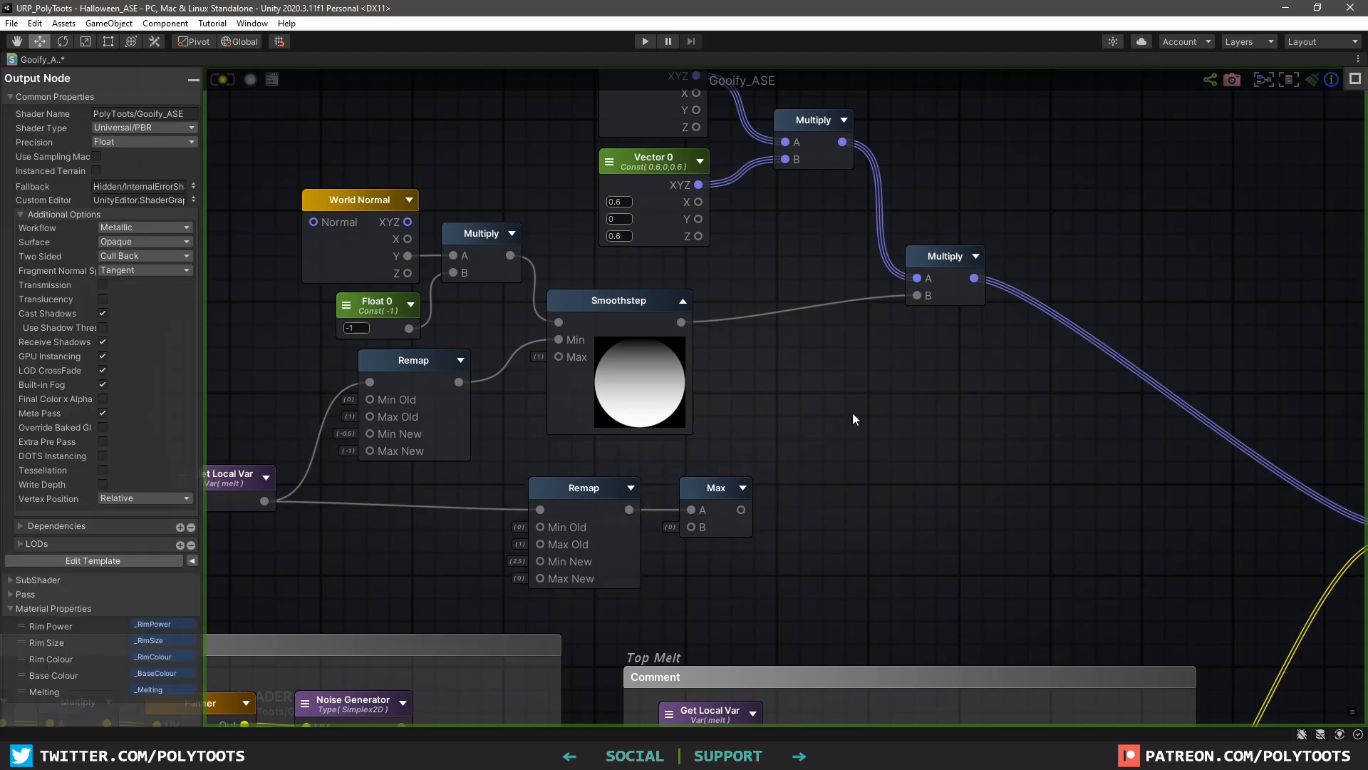
Multiply the Smoothstep output by the Max output, and feed the product into B of the Multiply receiving the scaled vertex normals
key("m")
left_click(809, 375)
left_click_drag(684, 319, 821, 407)
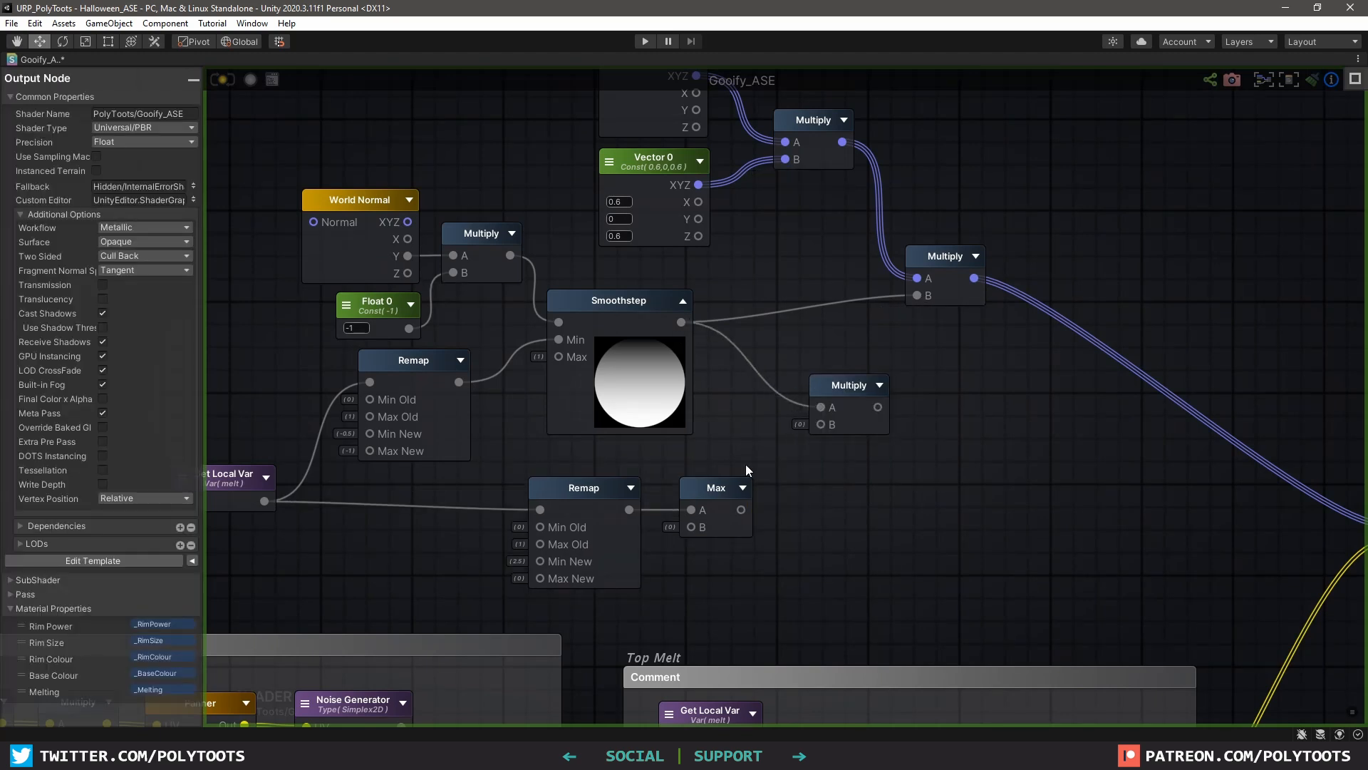
left_click_drag(741, 509, 820, 424)
left_click_drag(848, 387, 824, 376)
left_click_drag(852, 395, 910, 295)
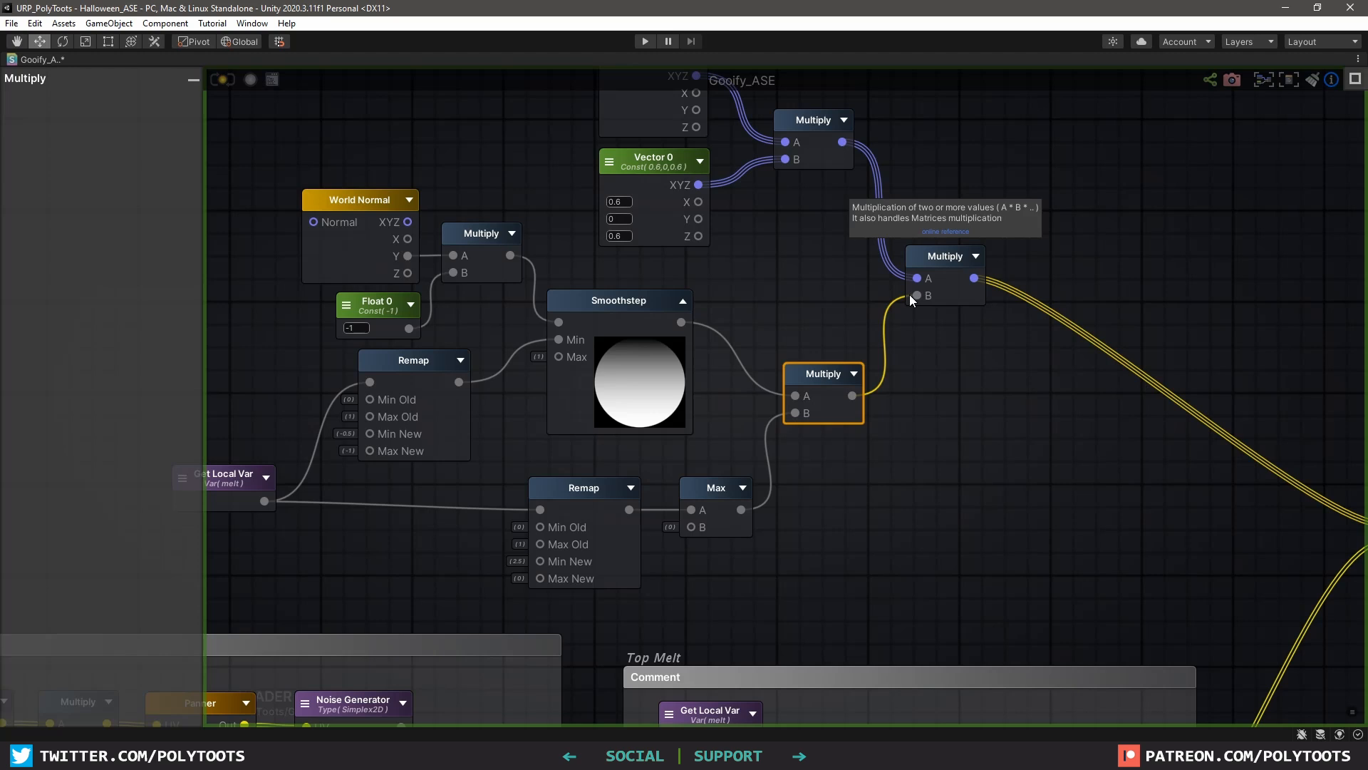
Nudge the second Remap and the Get Local Var node slightly higher to tidy the outward-spread branch
scroll(908, 295, "down", 3)
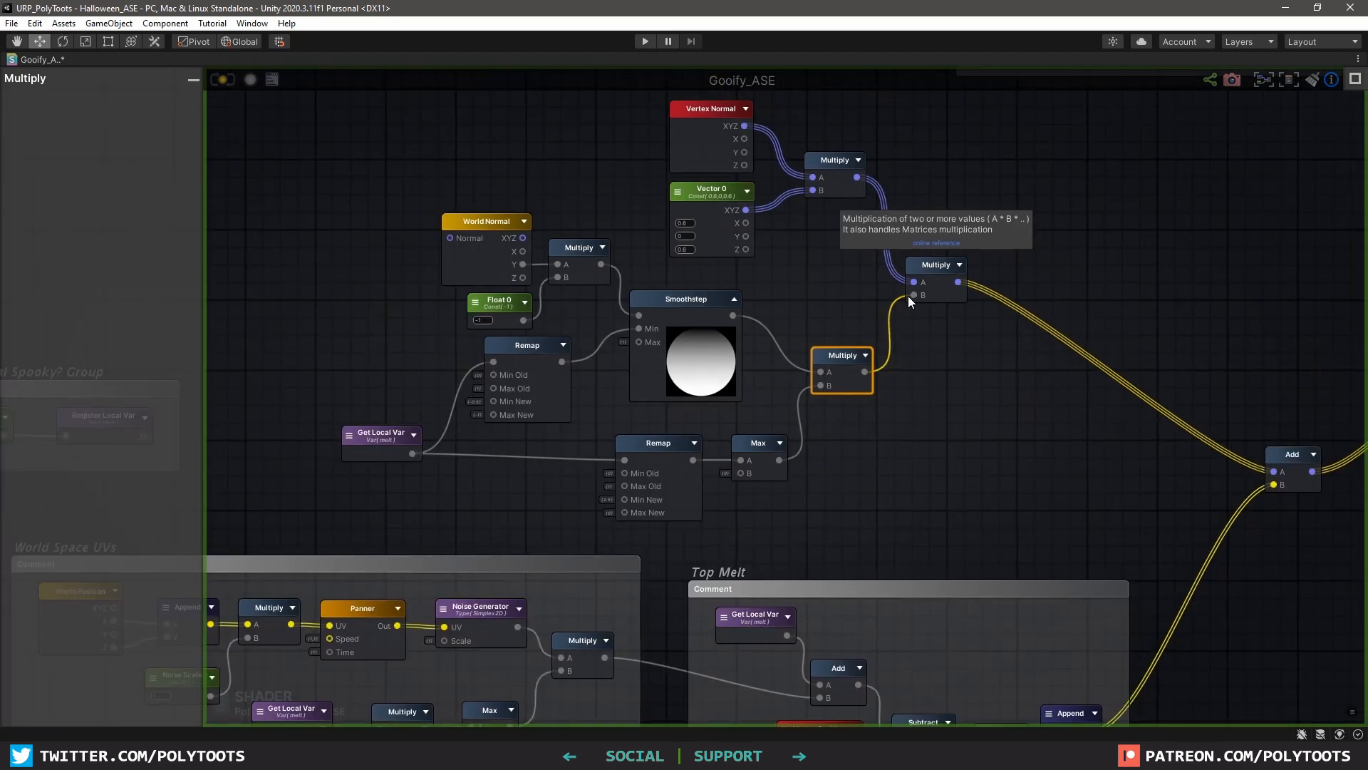
middle_click_drag(1129, 441, 1015, 293)
scroll(1013, 294, "down", 5)
middle_click_drag(922, 321, 941, 455)
left_click(741, 414)
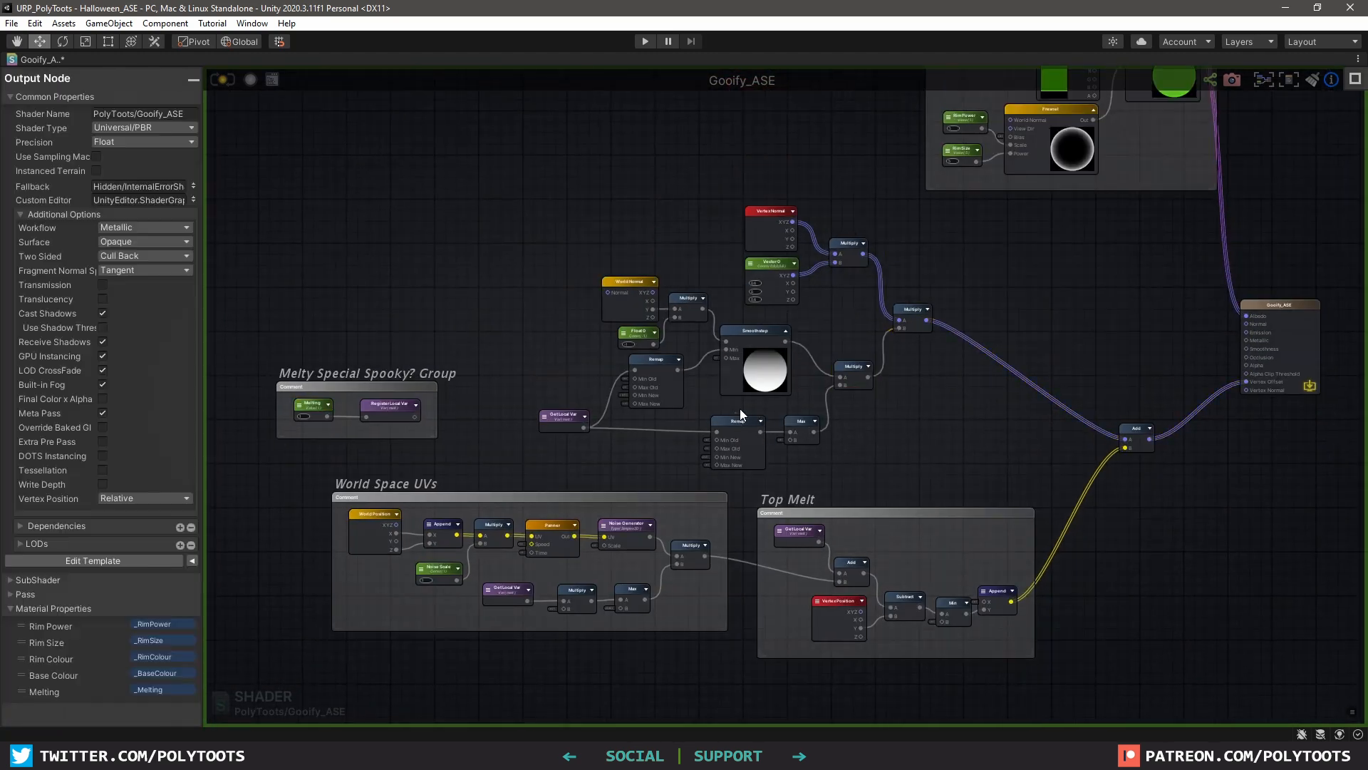
left_click_drag(751, 429, 753, 420)
left_click_drag(562, 416, 567, 405)
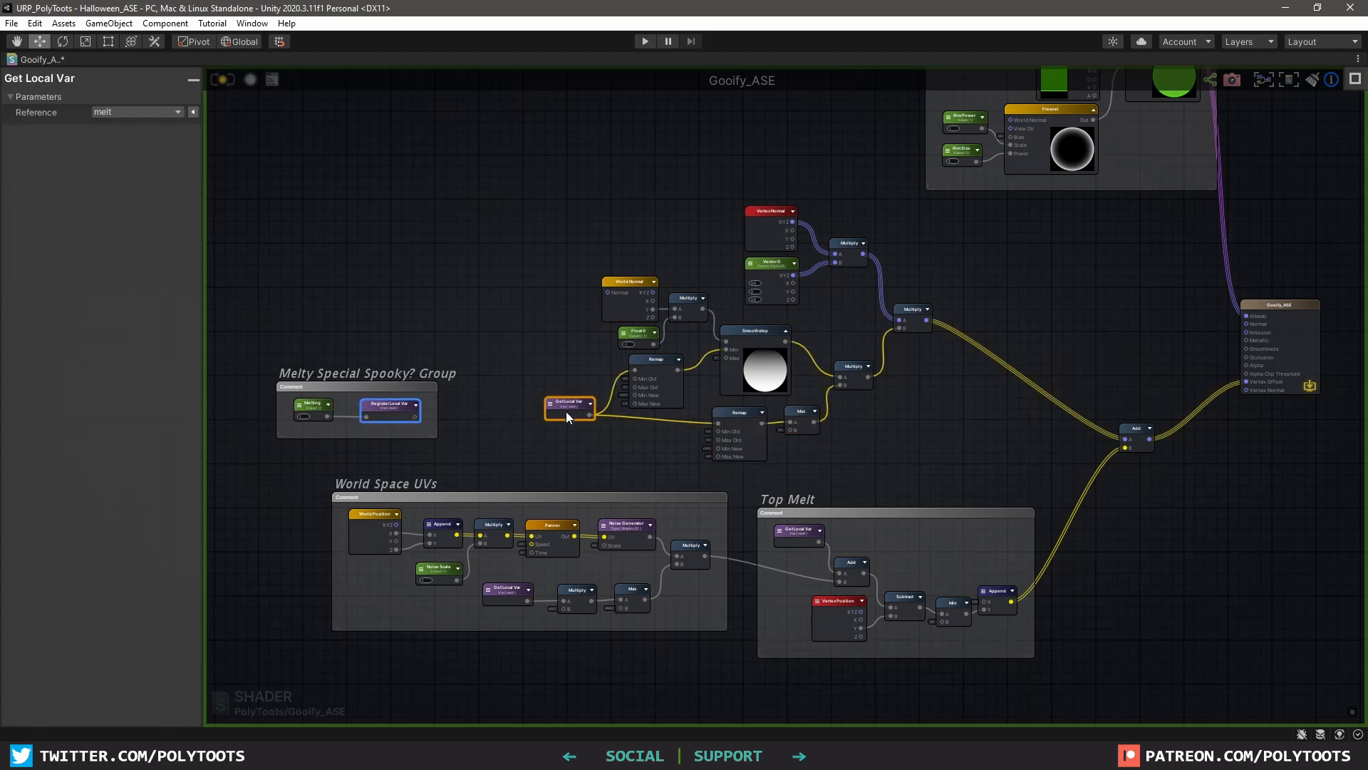
Save the shader changes and return to the full editor layout
left_click(214, 130)
left_click(224, 80)
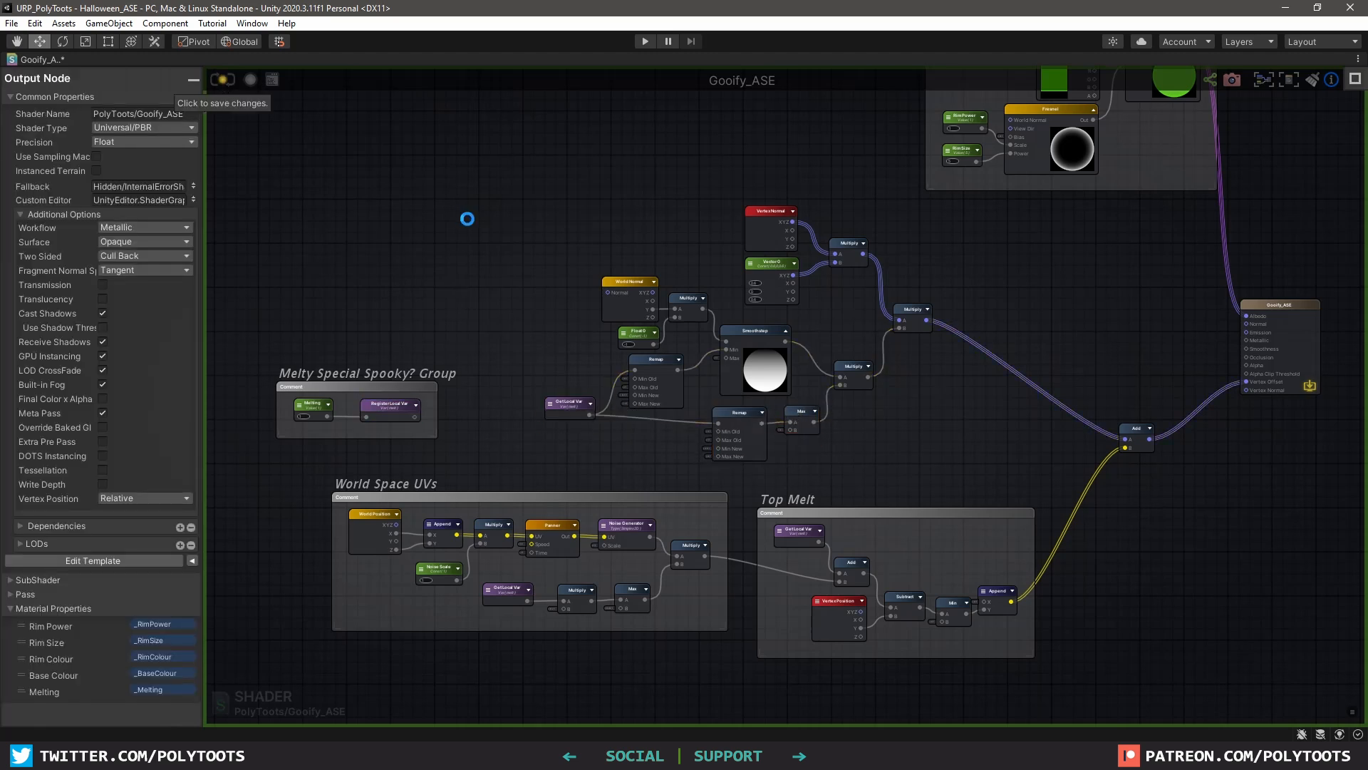
key("shift+space")
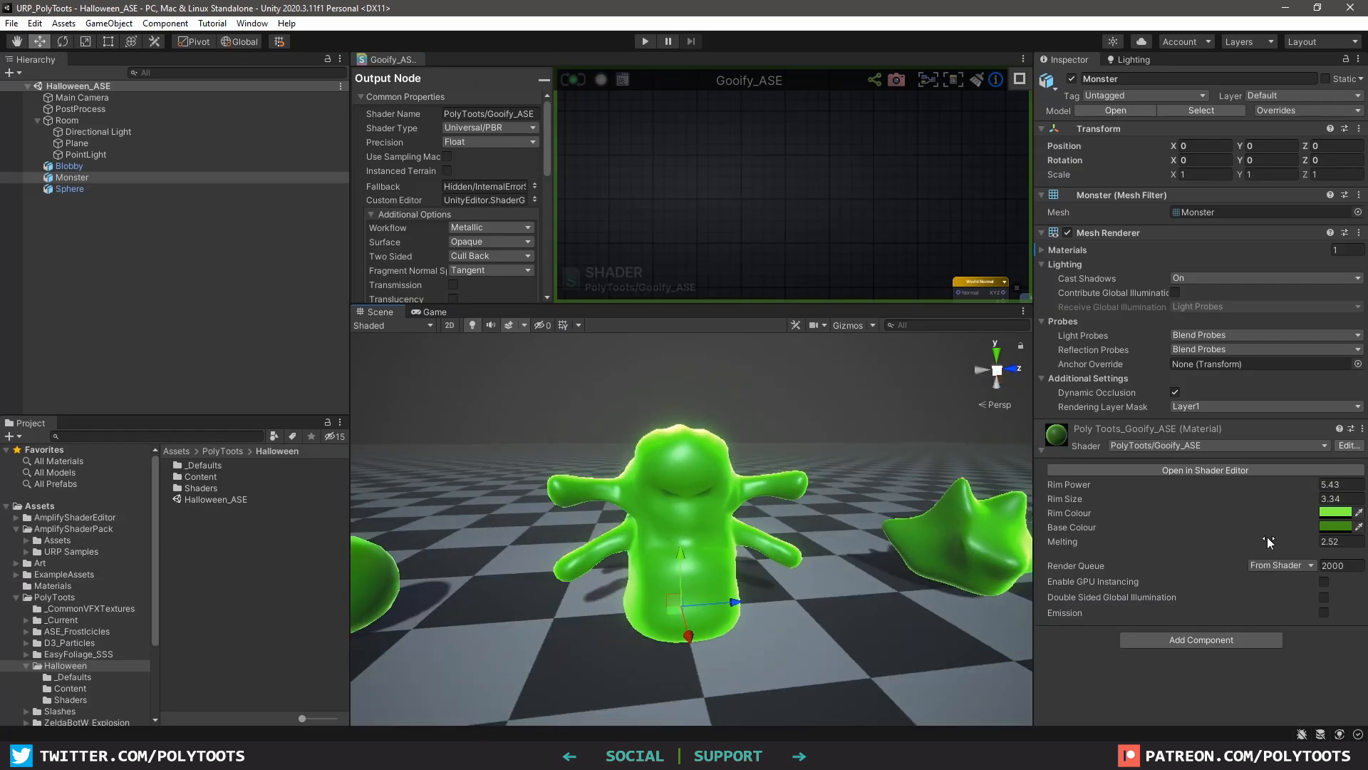
Test the monster material's Melting by lowering it to 0 and raising it again, ending at 1.97
left_click_drag(1267, 542, 370, 550)
left_click_drag(1311, 546, 1258, 551)
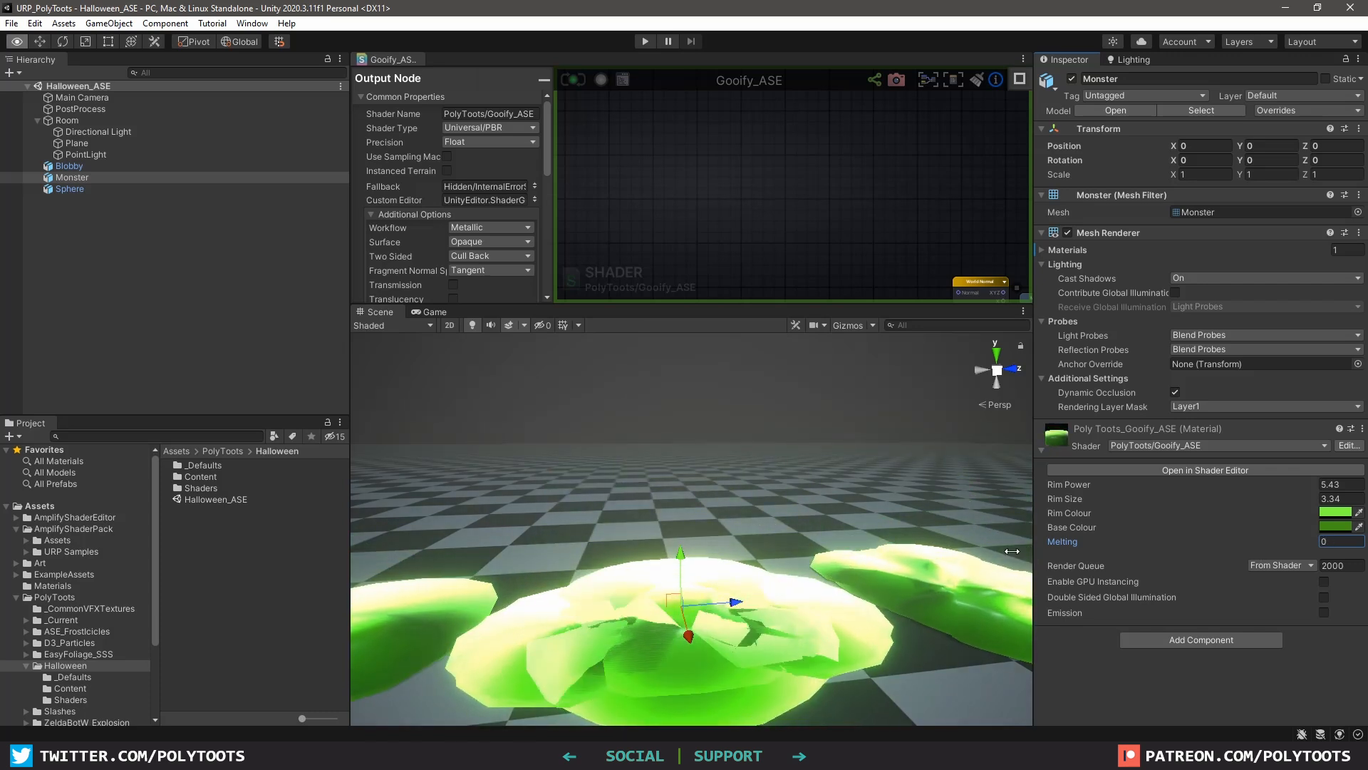
left_click_drag(713, 513, 738, 450, "alt")
left_click_drag(1287, 543, 79, 538, "alt")
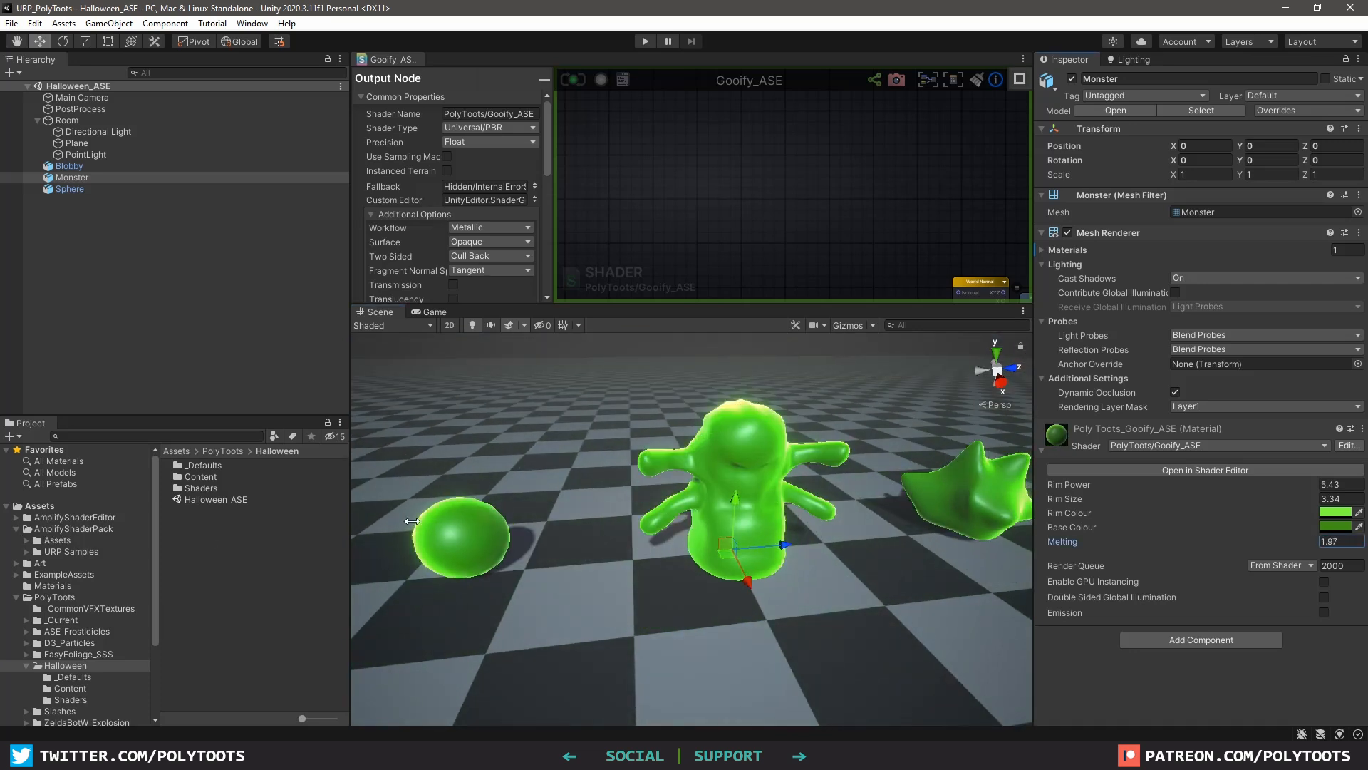
left_click_drag(670, 542, 685, 492, "alt")
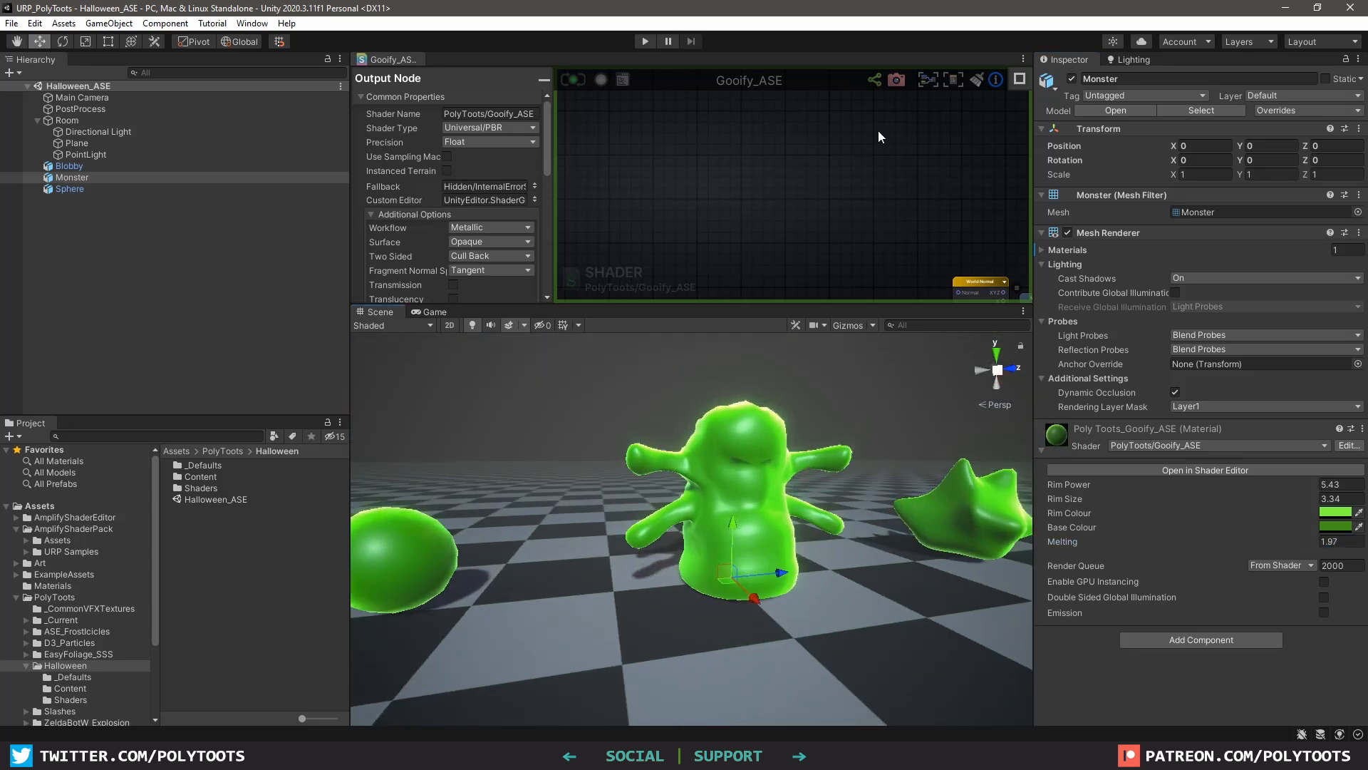
Add a Texture Sample node beside the output node and connect its RGBA output to the Normal input
key("f")
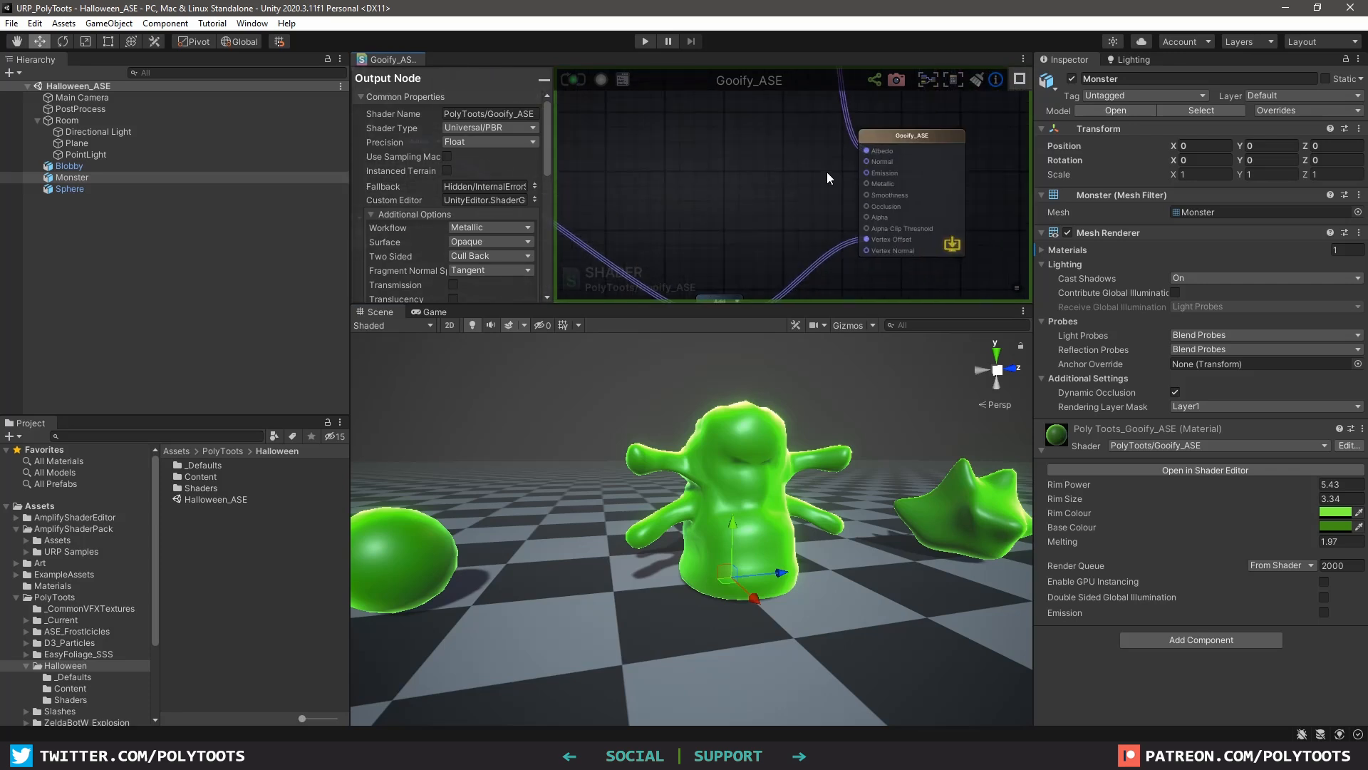
scroll(827, 179, "up", 2)
key("t")
left_click(707, 148)
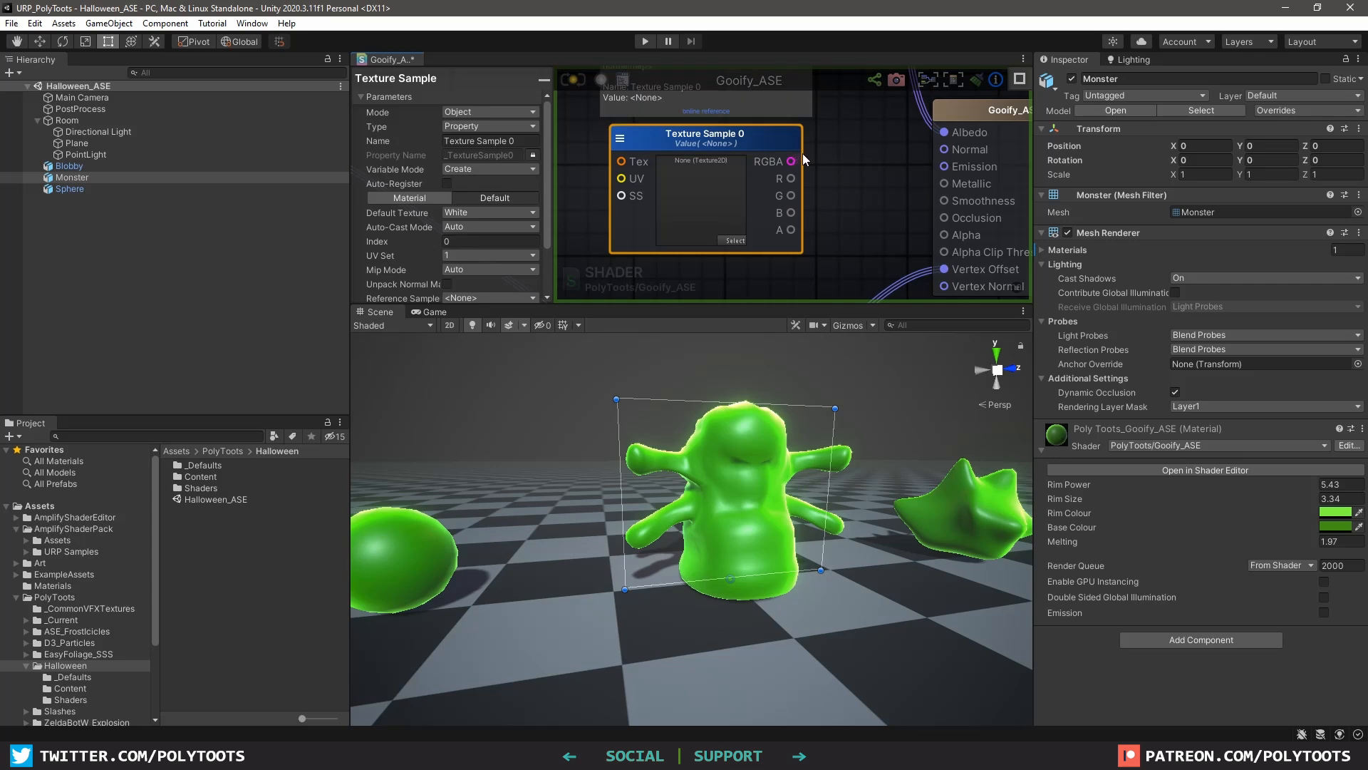
left_click_drag(791, 161, 944, 149)
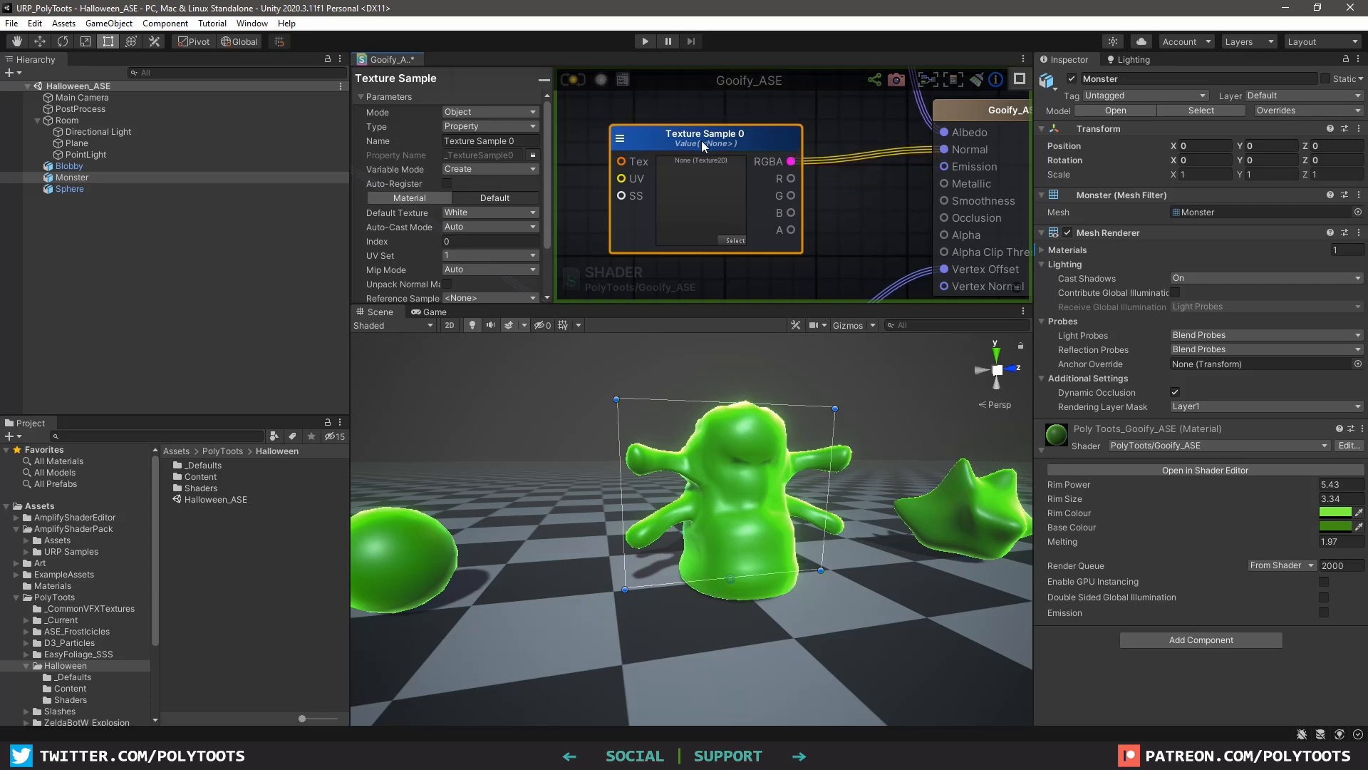
left_click_drag(701, 140, 725, 139)
Enable normal unpacking on the texture sample, rename it Normal Map, and save the shader
left_click(447, 285)
left_click(498, 141)
type("Normal Map")
key("ctrl+s")
scroll(452, 200, "down", 2)
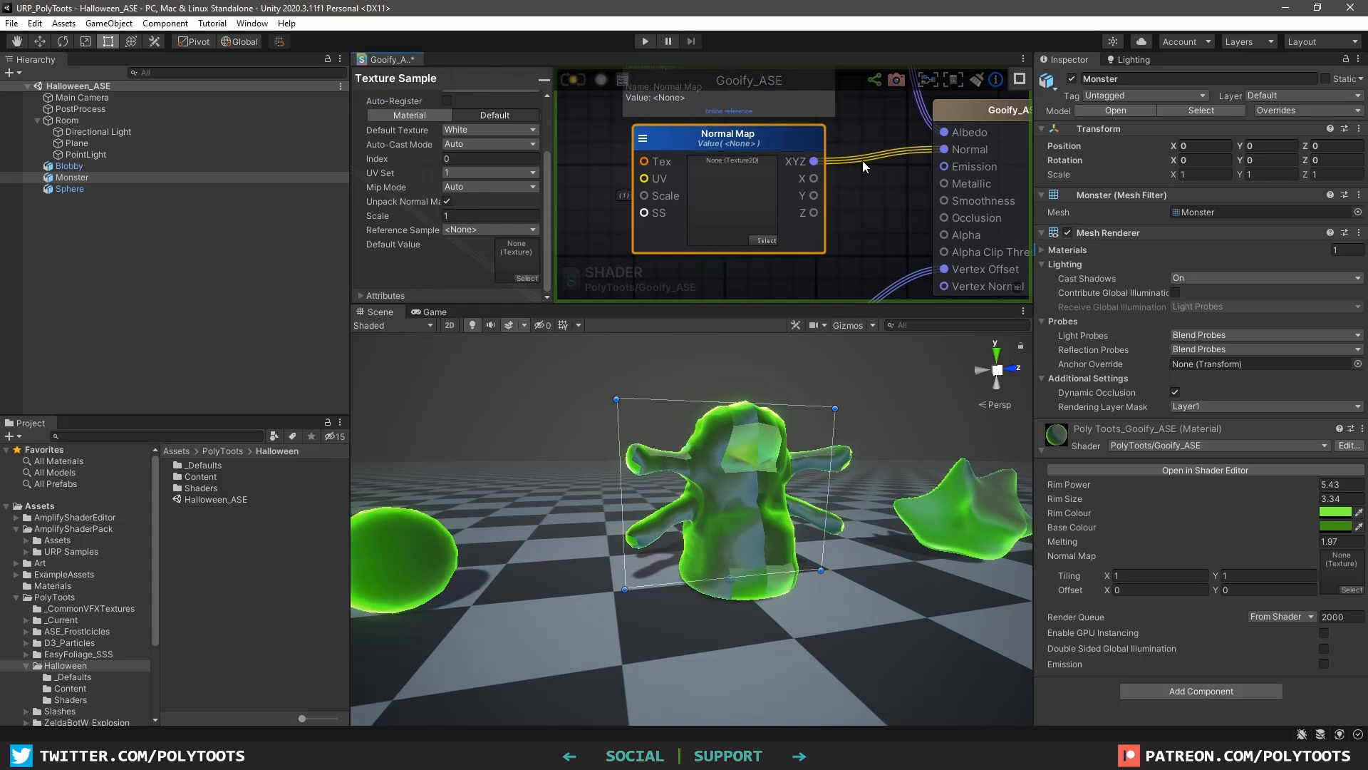
Assign the MonsterNormal texture from the Content folder to the monster material's Normal Map slot
left_click(66, 689)
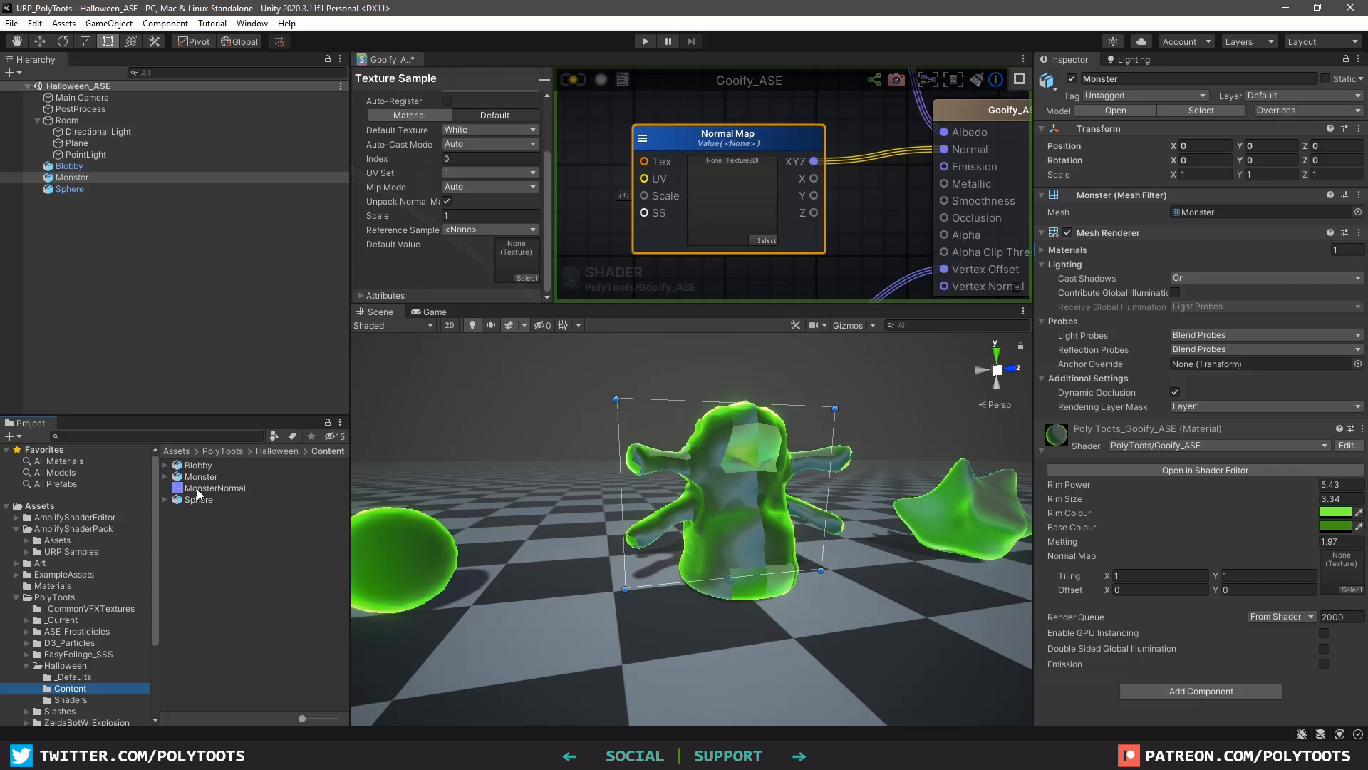
left_click_drag(197, 489, 1347, 568)
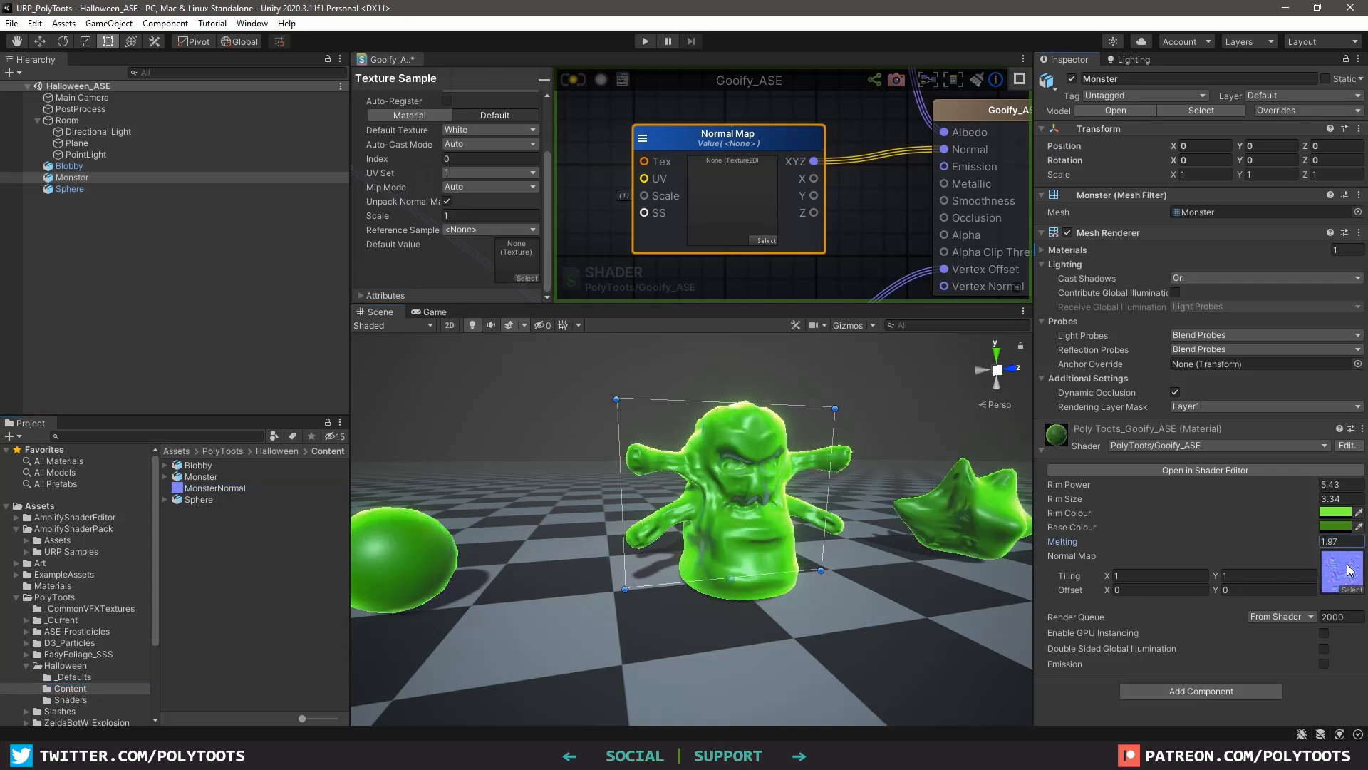
right_click_drag(822, 503, 824, 533)
left_click_drag(765, 142, 776, 137)
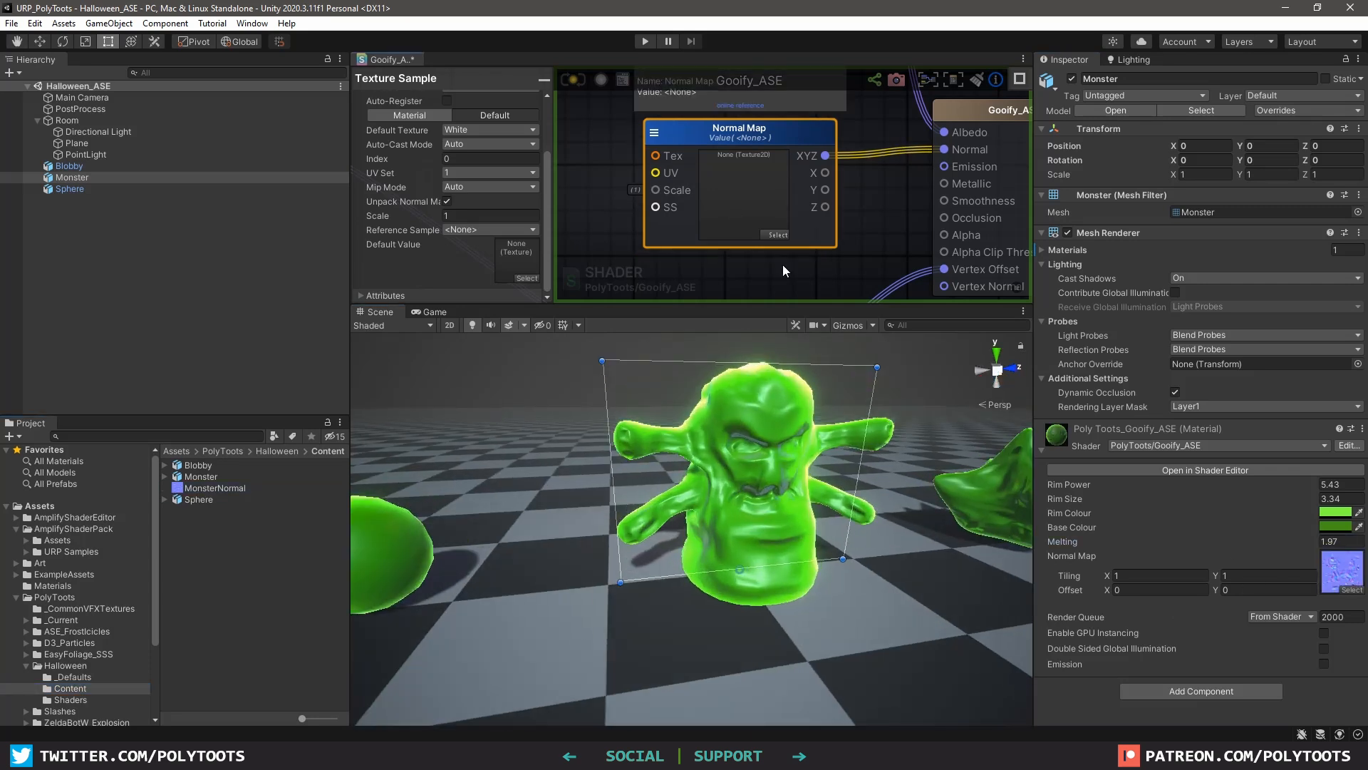
Set the monster material's Rim Colour to the darker green 6EB549 and its Melting value to 2.13
left_click(1336, 512)
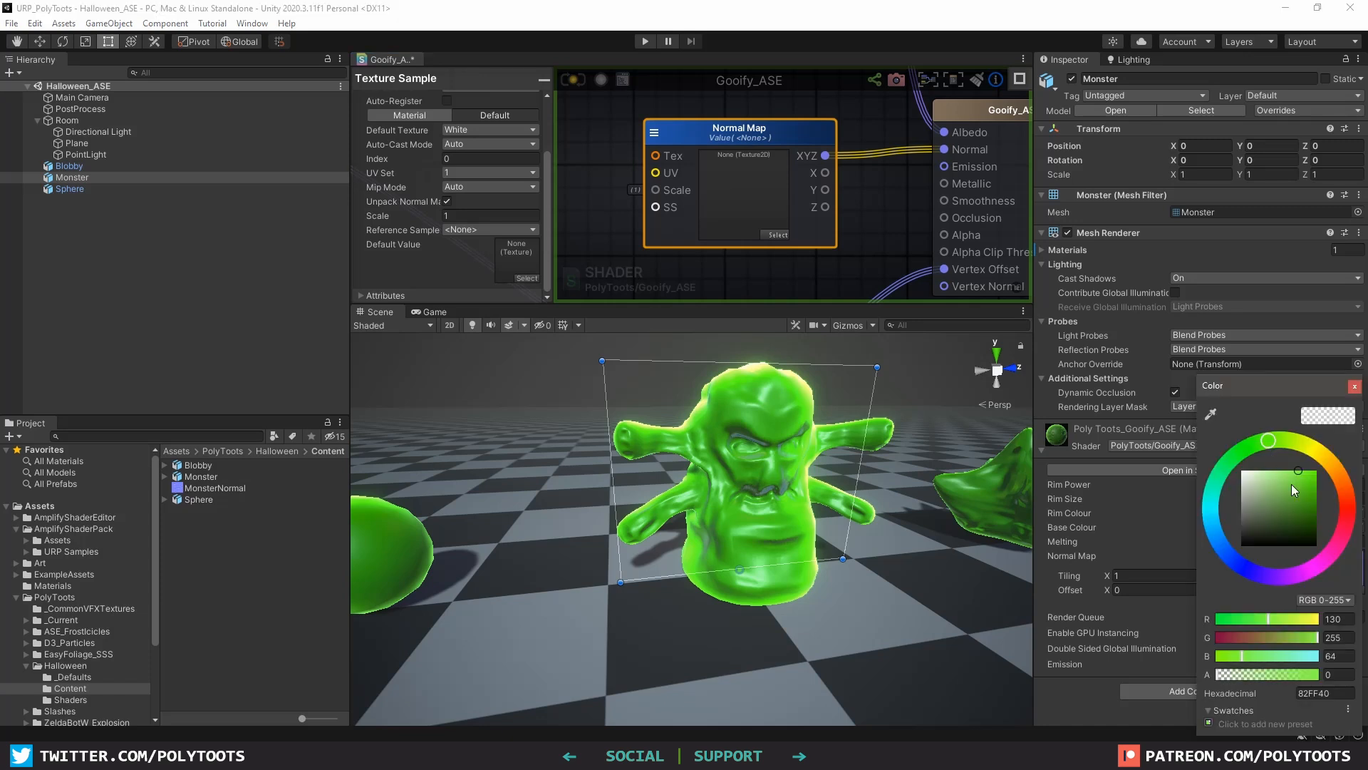
left_click_drag(1292, 485, 1287, 492)
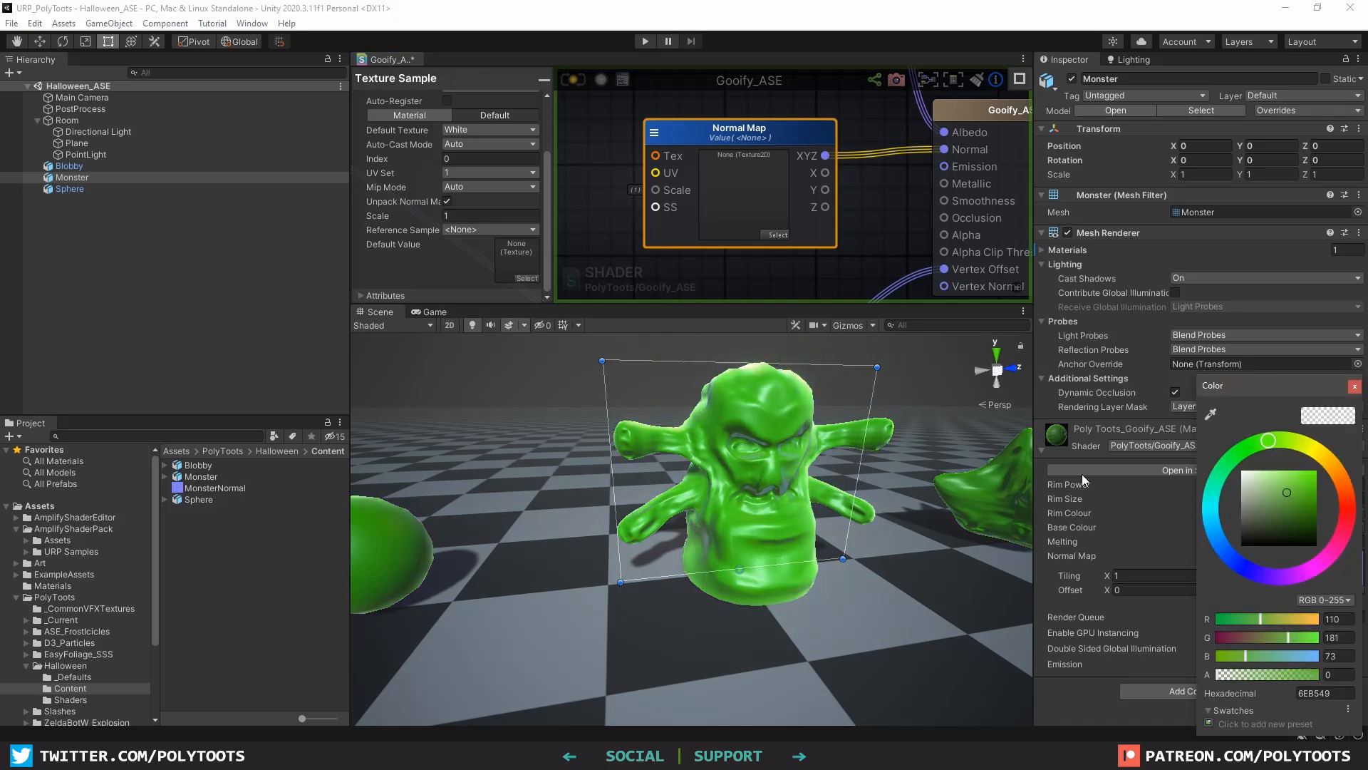
mouse_move(855, 465)
left_mouse_down("alt")
mouse_move(763, 474)
mouse_move(866, 477)
left_mouse_up("alt")
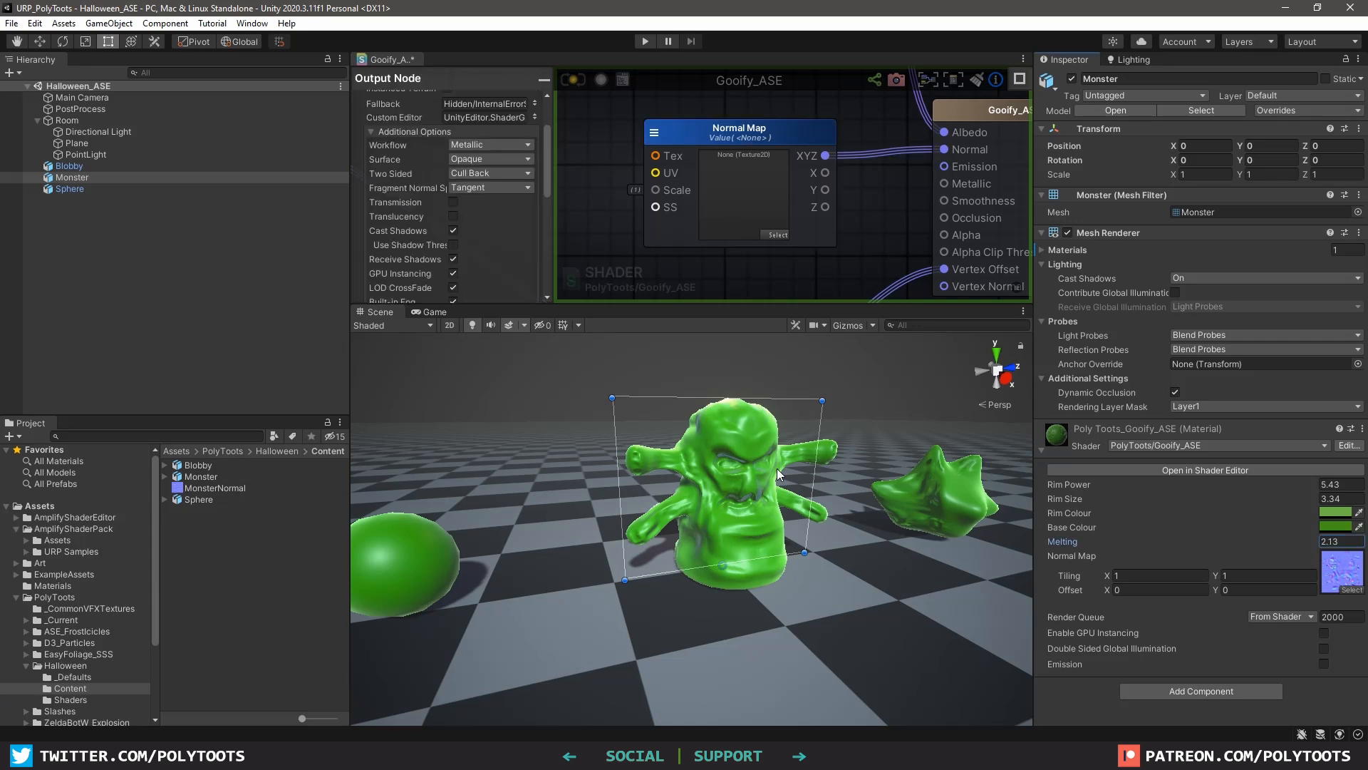
left_click_drag(855, 460, 759, 476, "alt")
Maximize the shader graph and arrange the outward-spread nodes into a compact, separate cluster above World Space UVs
scroll(814, 198, "down", 6)
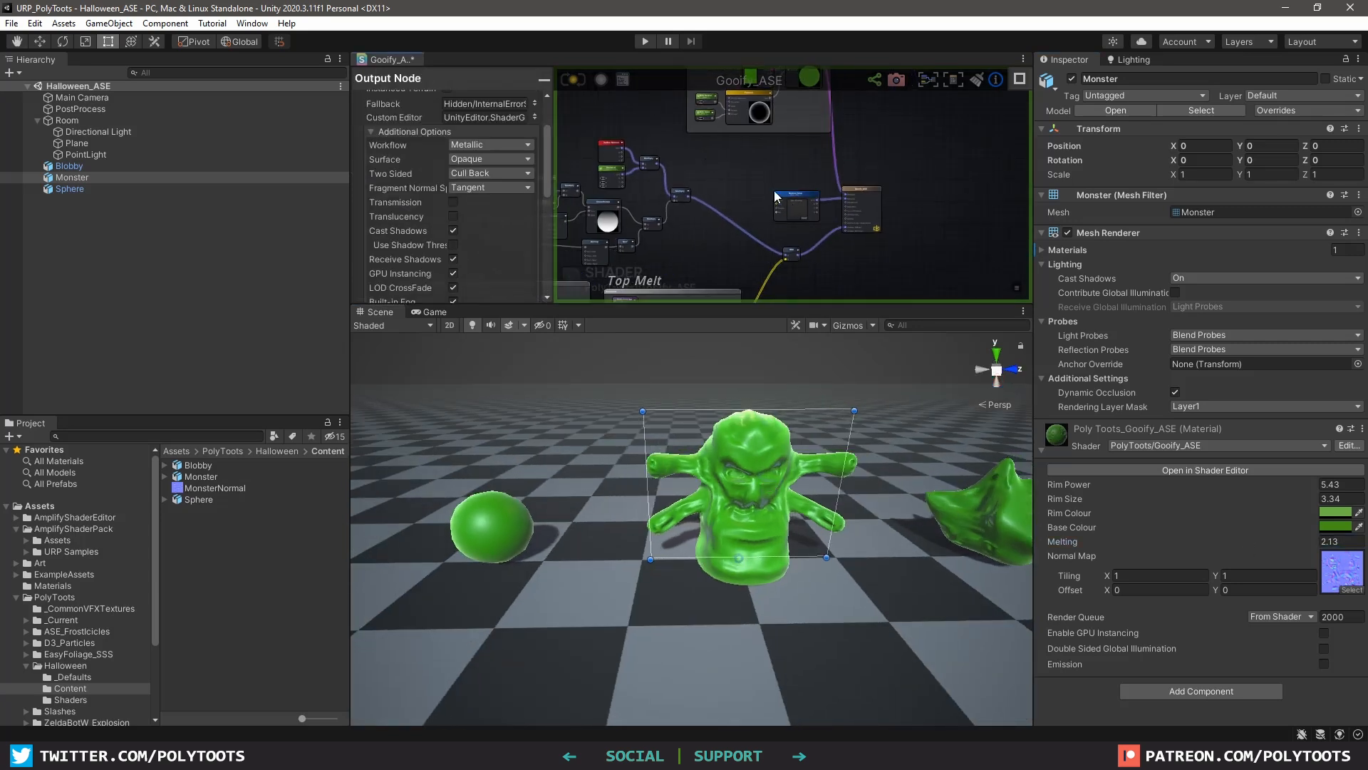
scroll(775, 192, "up", 2)
middle_click_drag(738, 168, 863, 169)
scroll(861, 169, "down", 2)
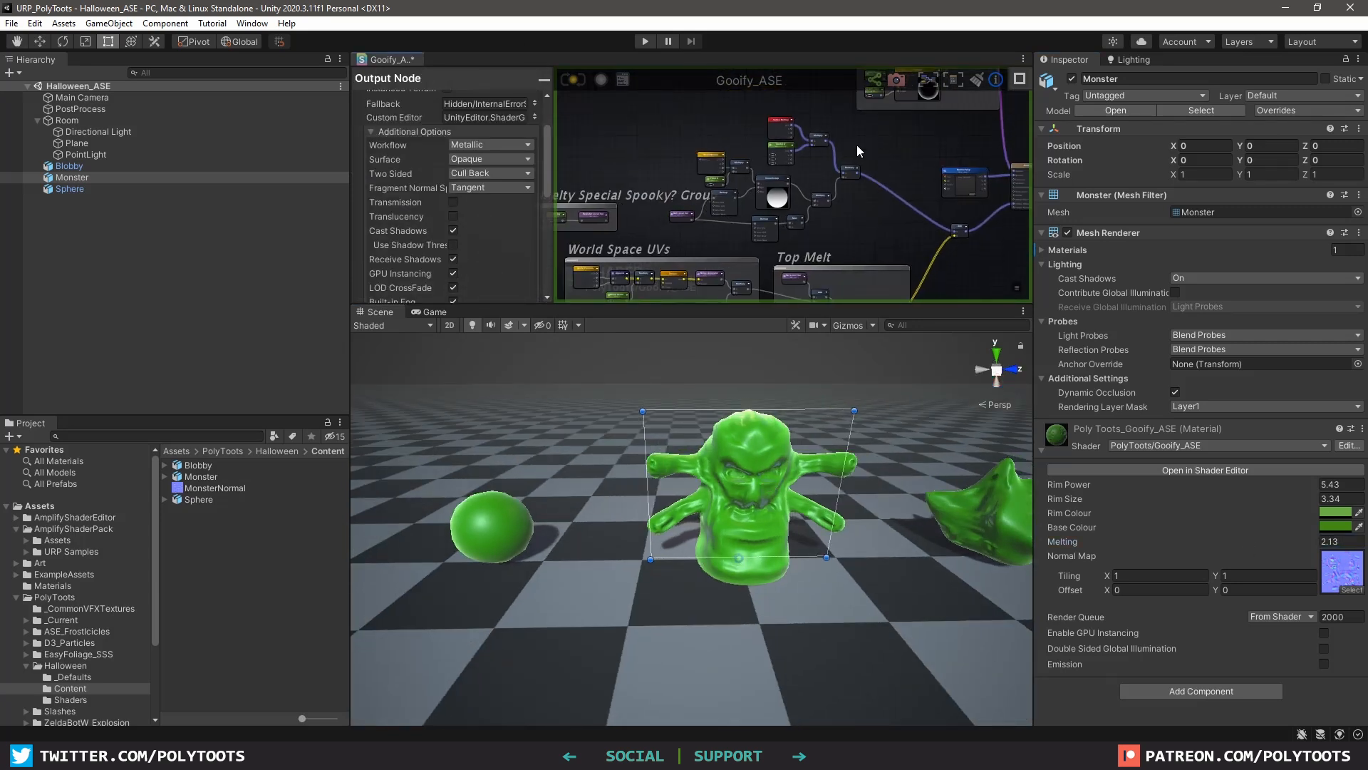
scroll(759, 171, "up", 4)
key("shift+space")
middle_click_drag(735, 217, 1026, 321)
scroll(820, 335, "up", 4)
left_click(773, 400)
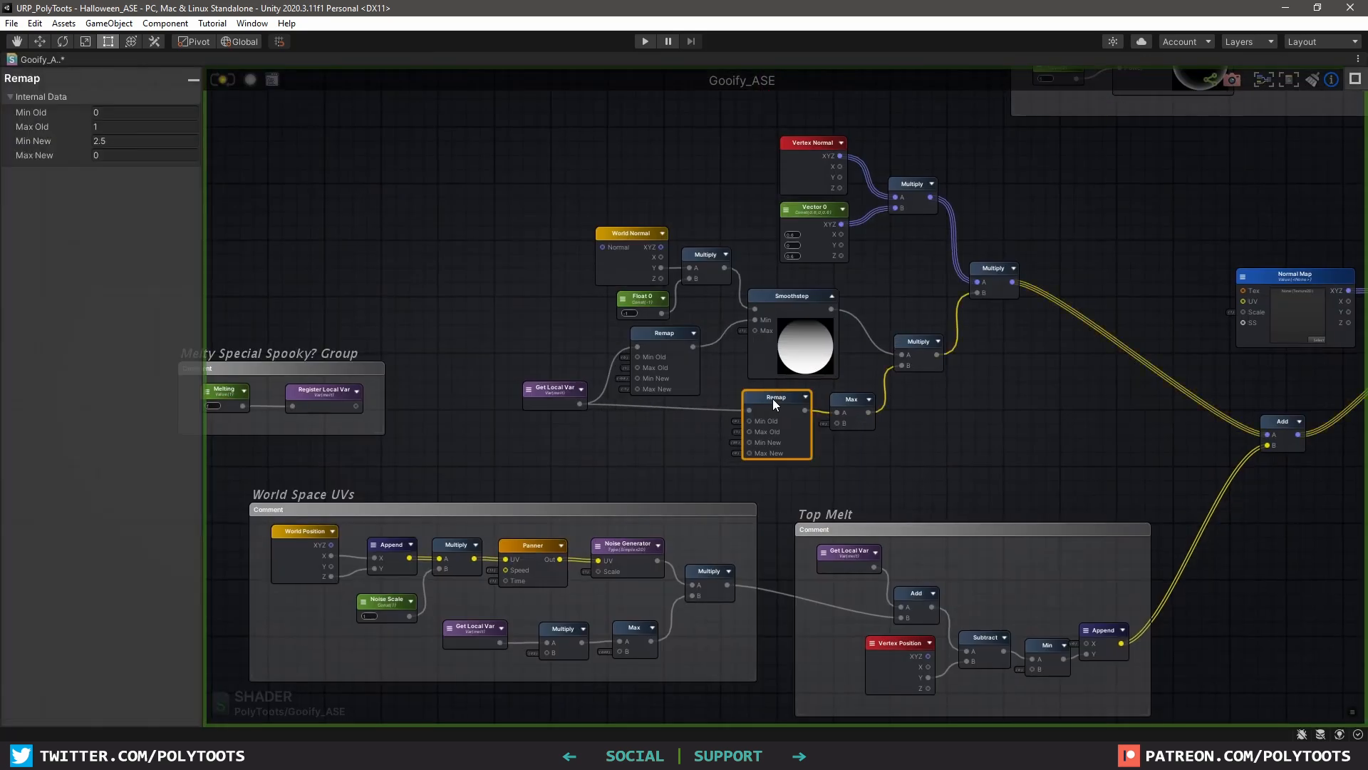
left_click_drag(588, 213, 710, 238)
left_click_drag(776, 399, 675, 352)
middle_click_drag(570, 321, 784, 320)
left_click_drag(499, 369, 344, 288)
middle_click_drag(938, 358, 724, 403)
left_click_drag(919, 388, 857, 348)
left_click_drag(709, 282, 683, 290)
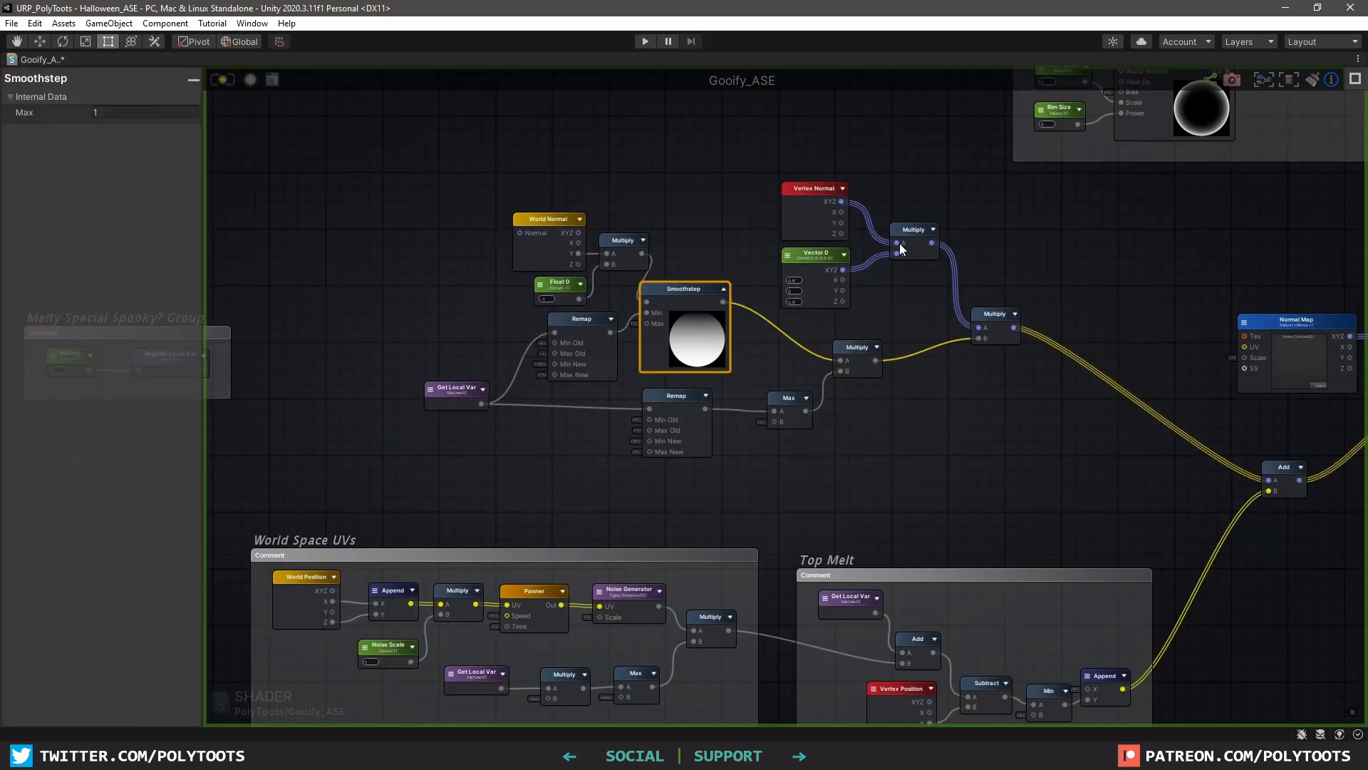
Group the outward-spread nodes in a comment frame titled Bottom Blob and shift the frame slightly
left_click_drag(987, 178, 406, 463)
type("cBottom Blob")
left_click_drag(904, 166, 876, 170)
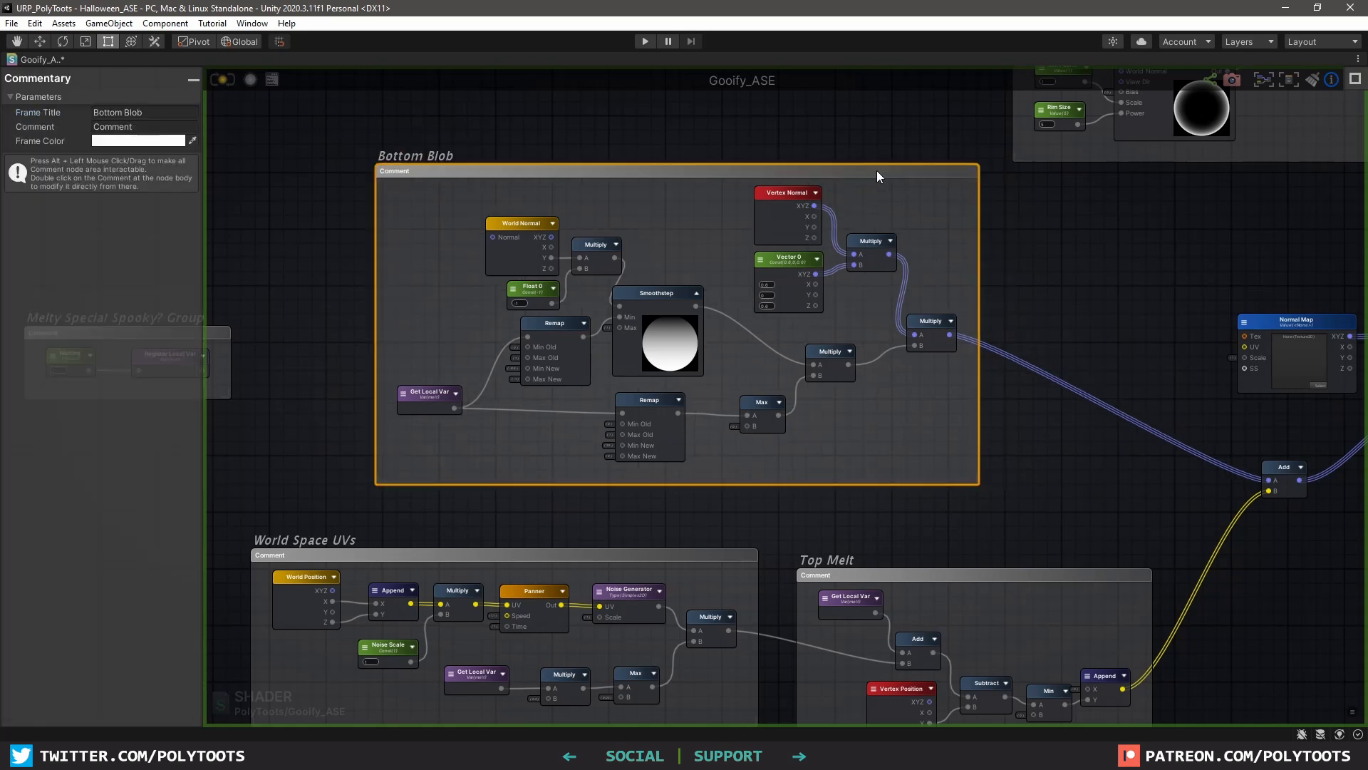
left_click(1068, 289)
Return to the full editor layout and open the Halloween project's Shaders folder
key("shift+space")
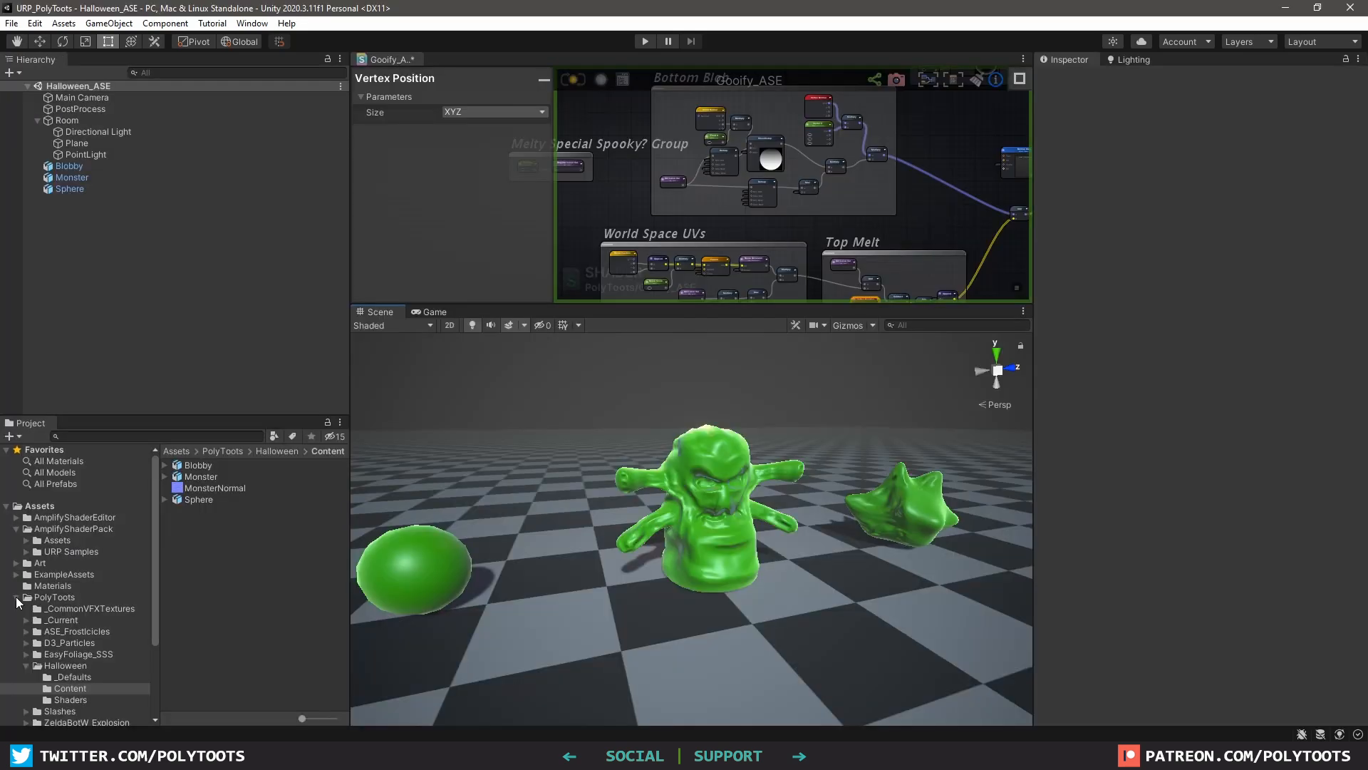
left_click(47, 665)
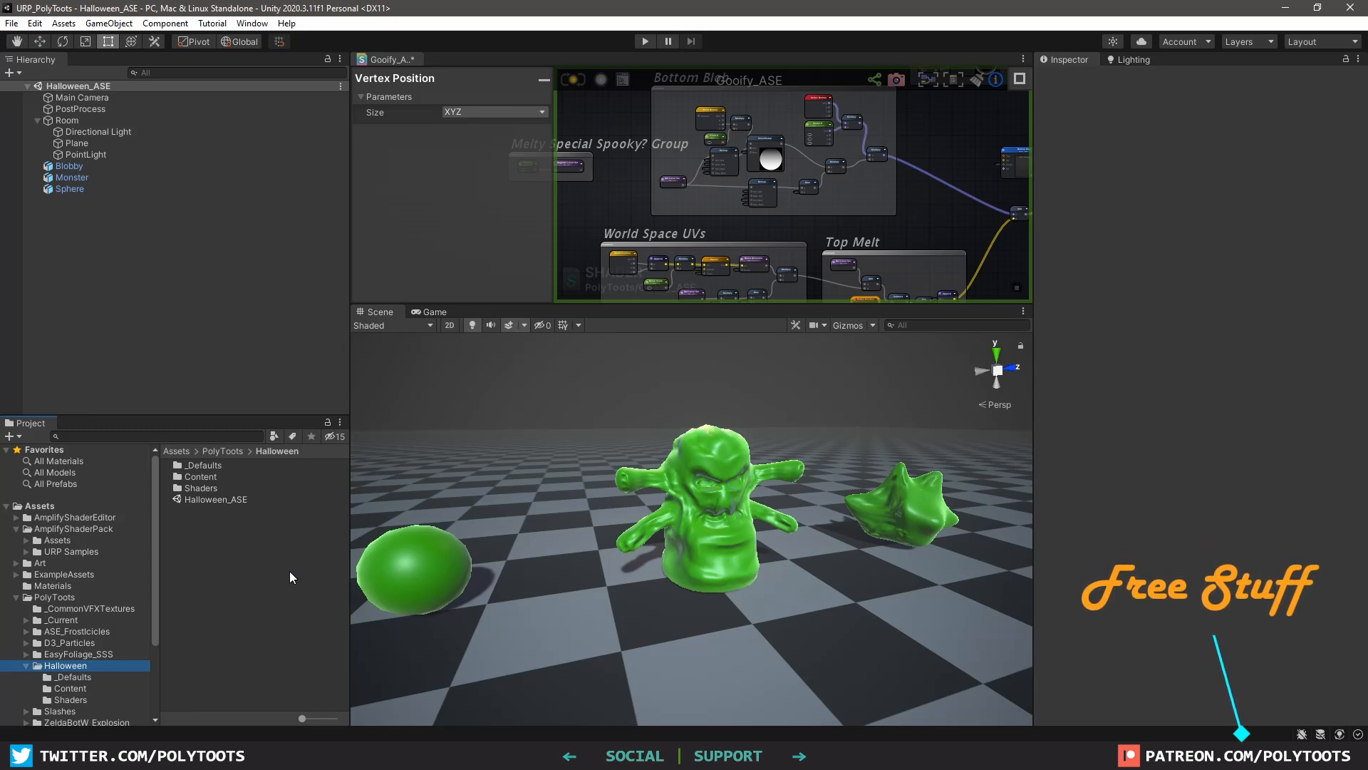
left_click(55, 699)
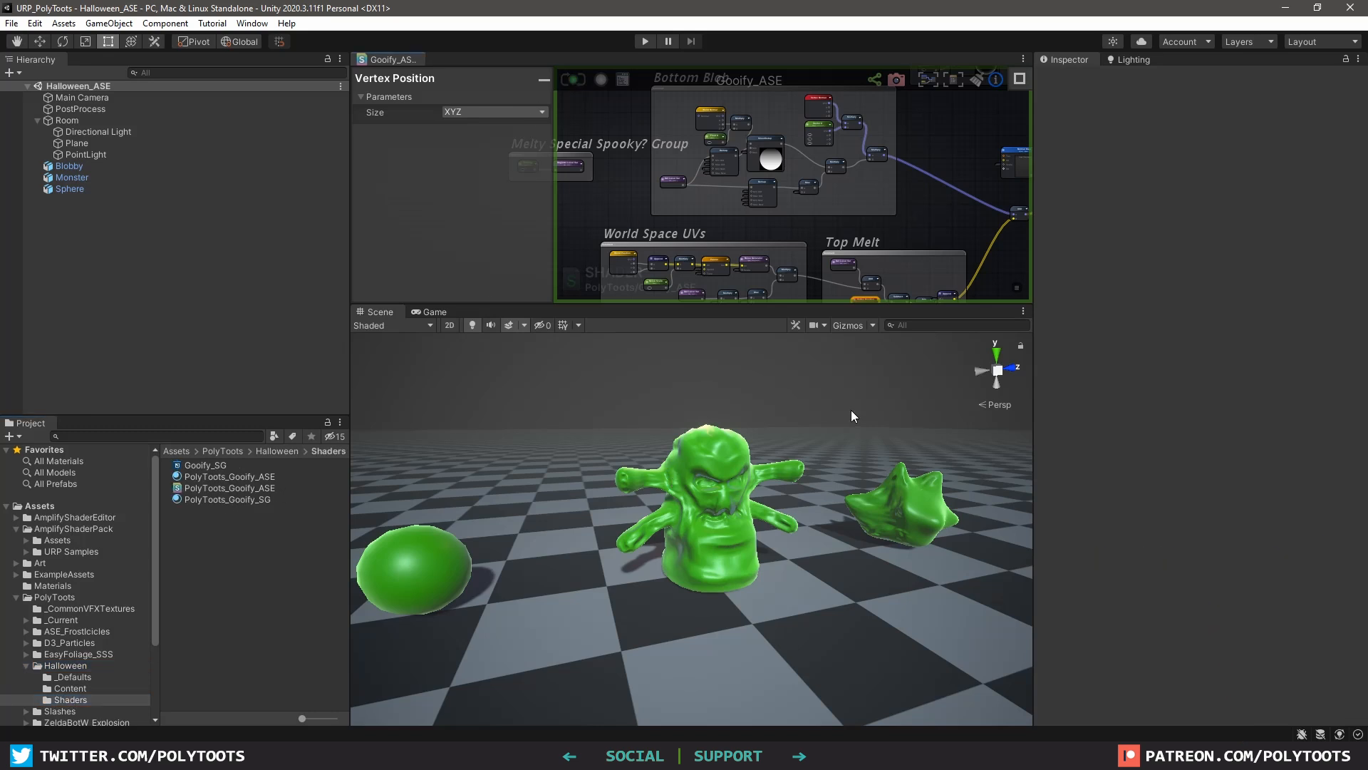
Apply the PolyToots_Gooify_SG material to the sphere, focus on it, and expand the material's properties
left_click_drag(748, 496, 380, 554, "alt")
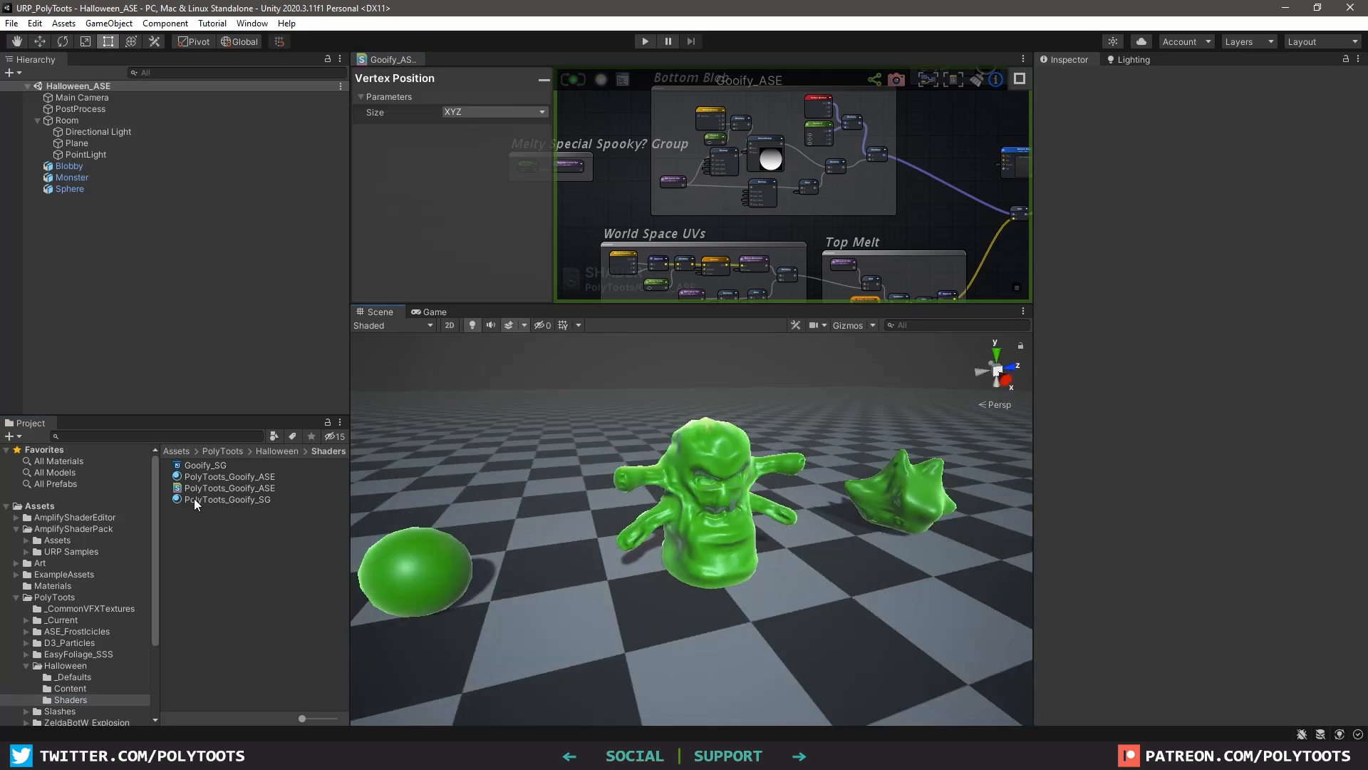
left_click_drag(194, 498, 425, 575)
left_click(422, 583)
key("f")
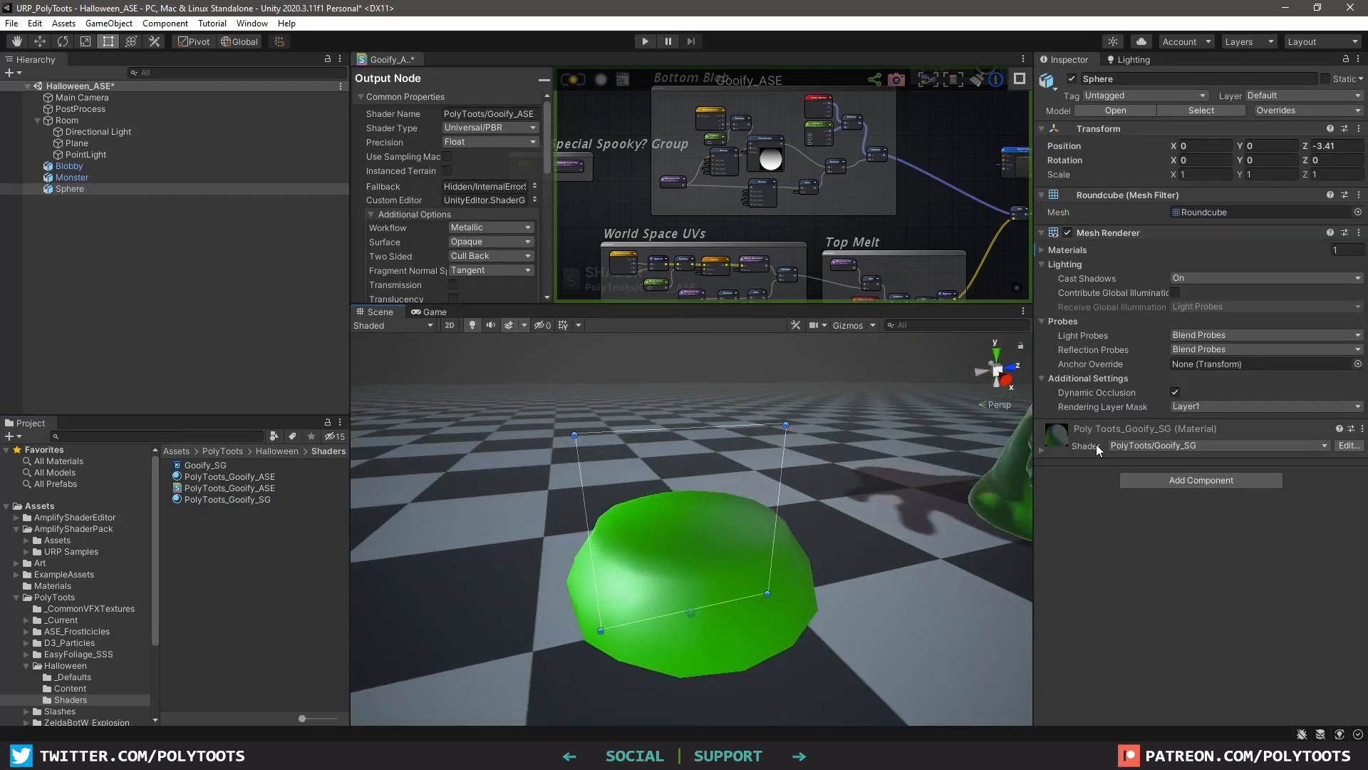
left_click(1098, 438)
right_click_drag(802, 524, 784, 531, "alt")
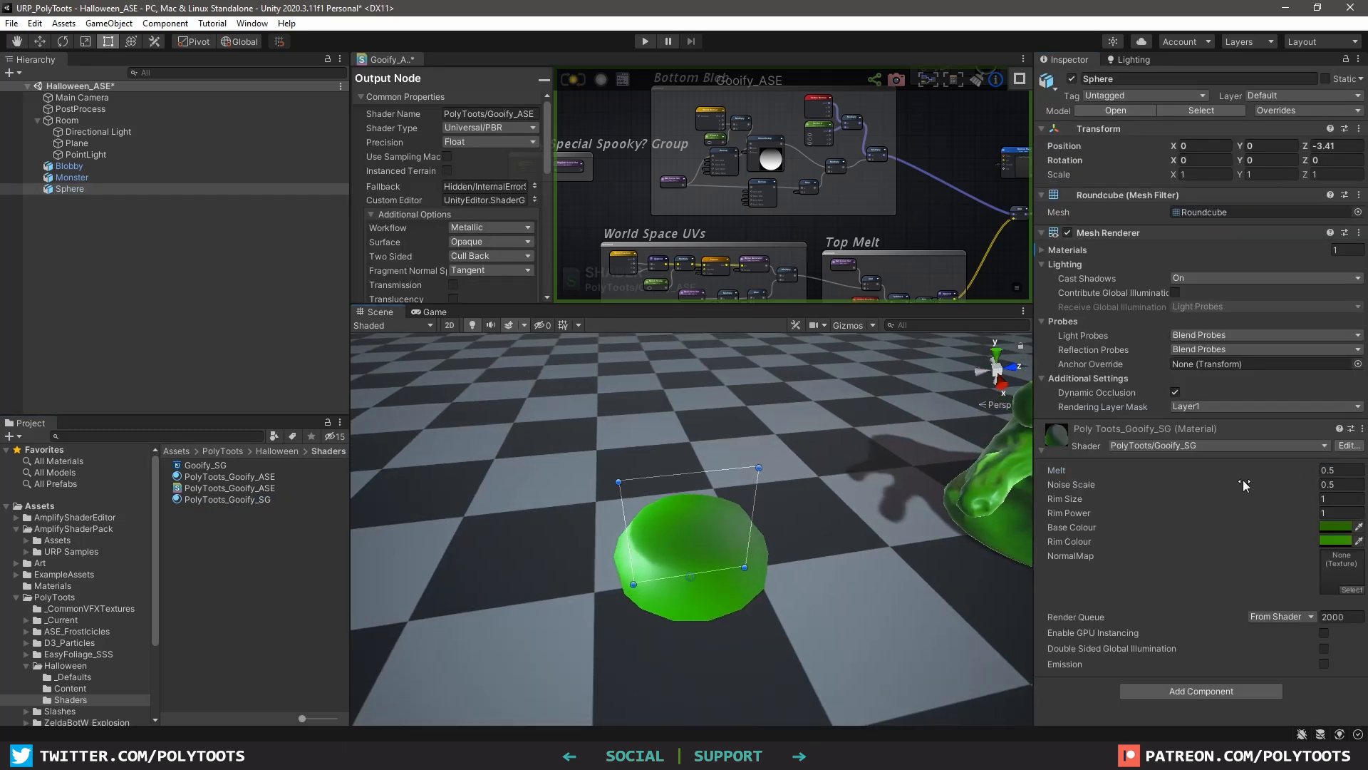
left_click_drag(882, 488, 616, 544, "alt")
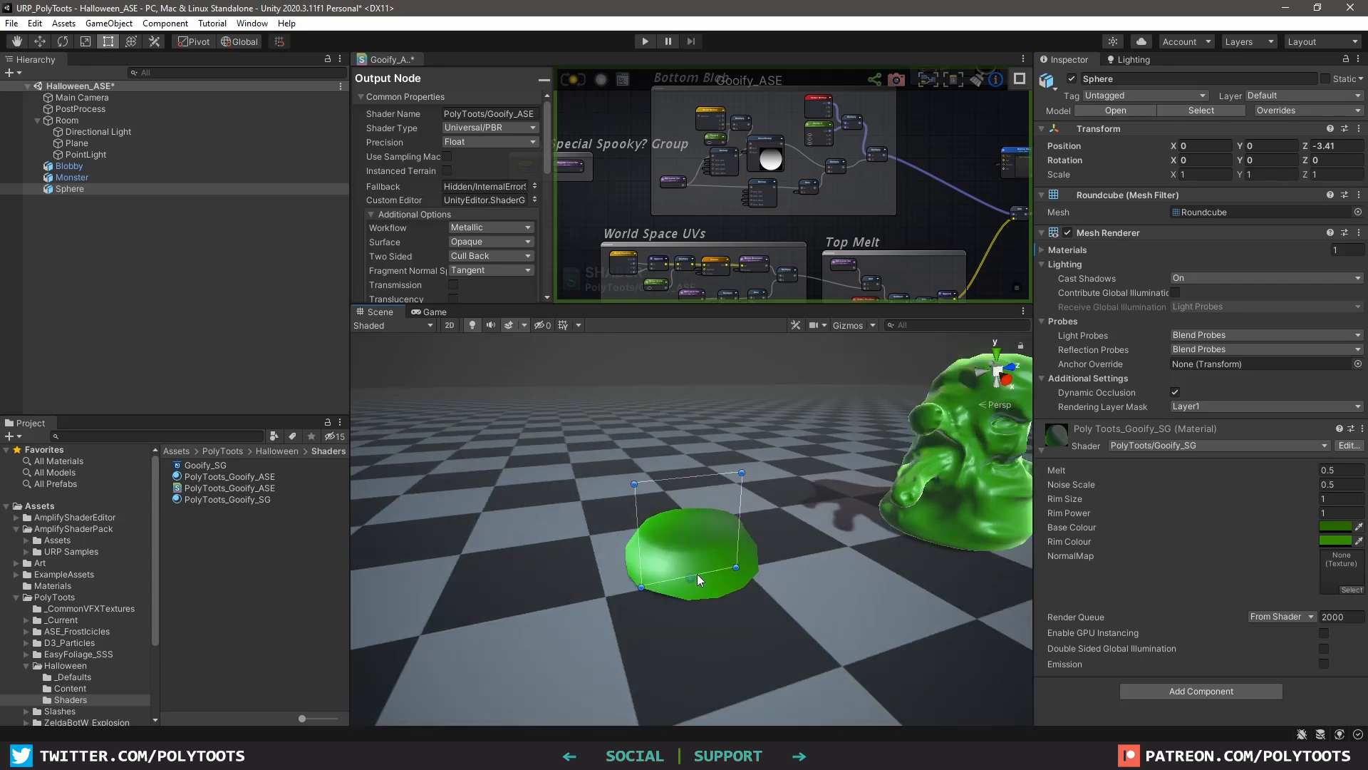
Lower the sphere's Gooify_SG material Melt value to 0.1 and view the flattened goo from another angle
left_click_drag(1269, 472, 1234, 484, "alt")
middle_click_drag(876, 512, 753, 533)
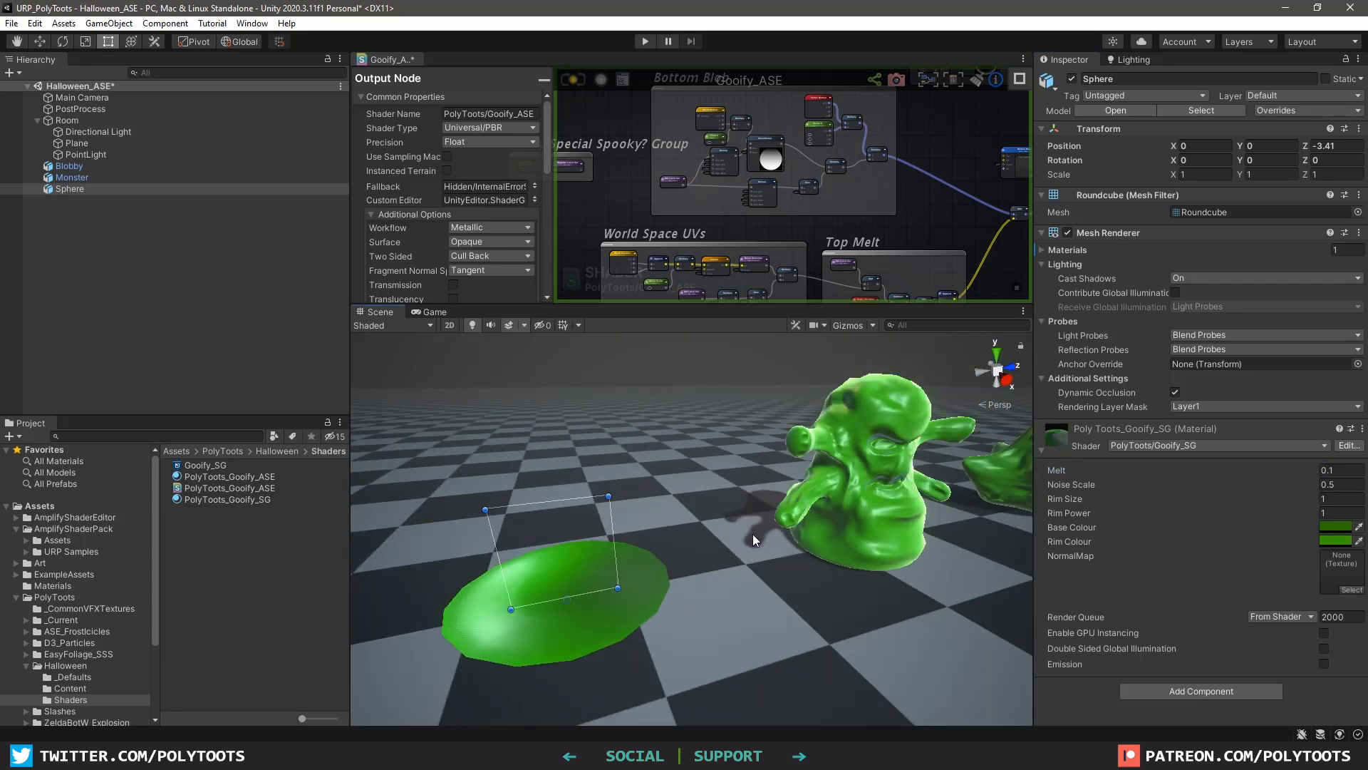
left_click_drag(704, 536, 724, 502, "alt")
Create a plain 3D sphere beside the goo at about Z -5.45, and place a duplicate farther along the Z axis
right_click(76, 222)
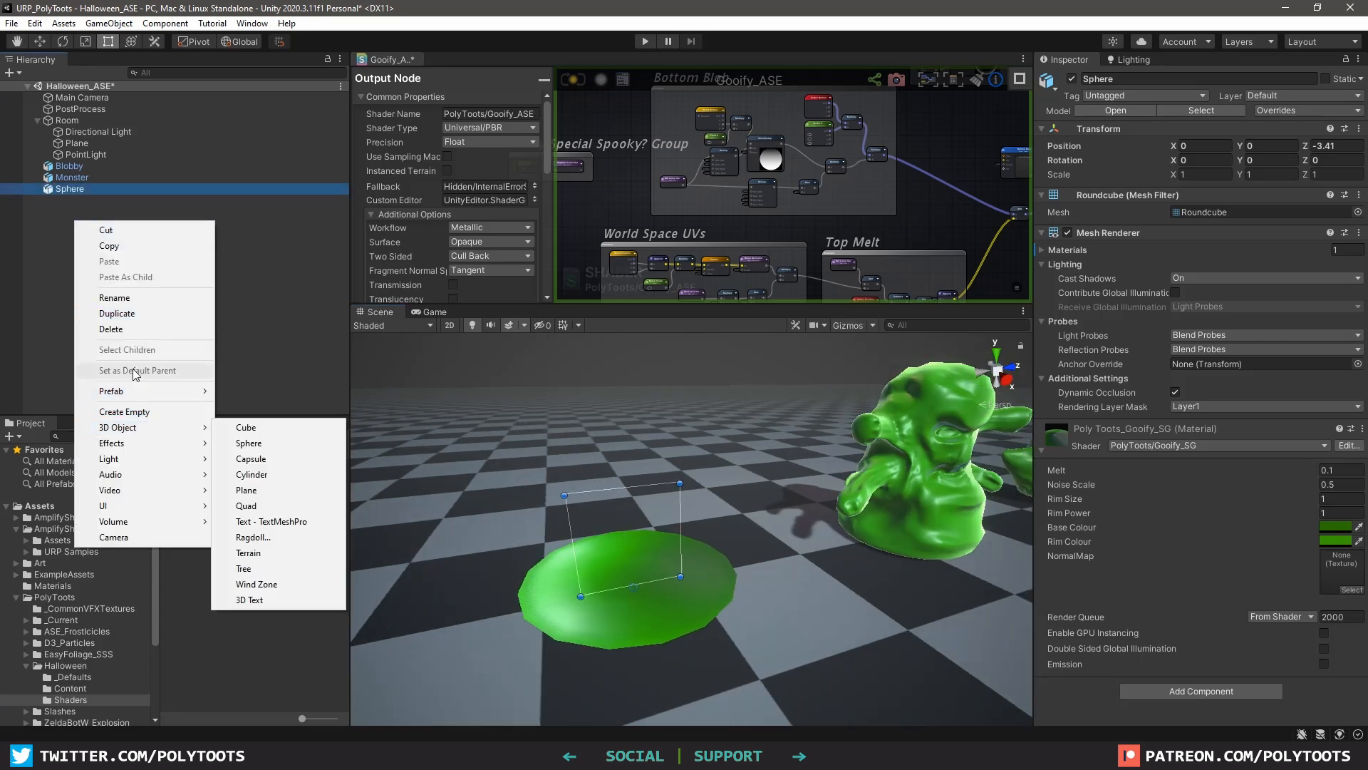
left_click(274, 443)
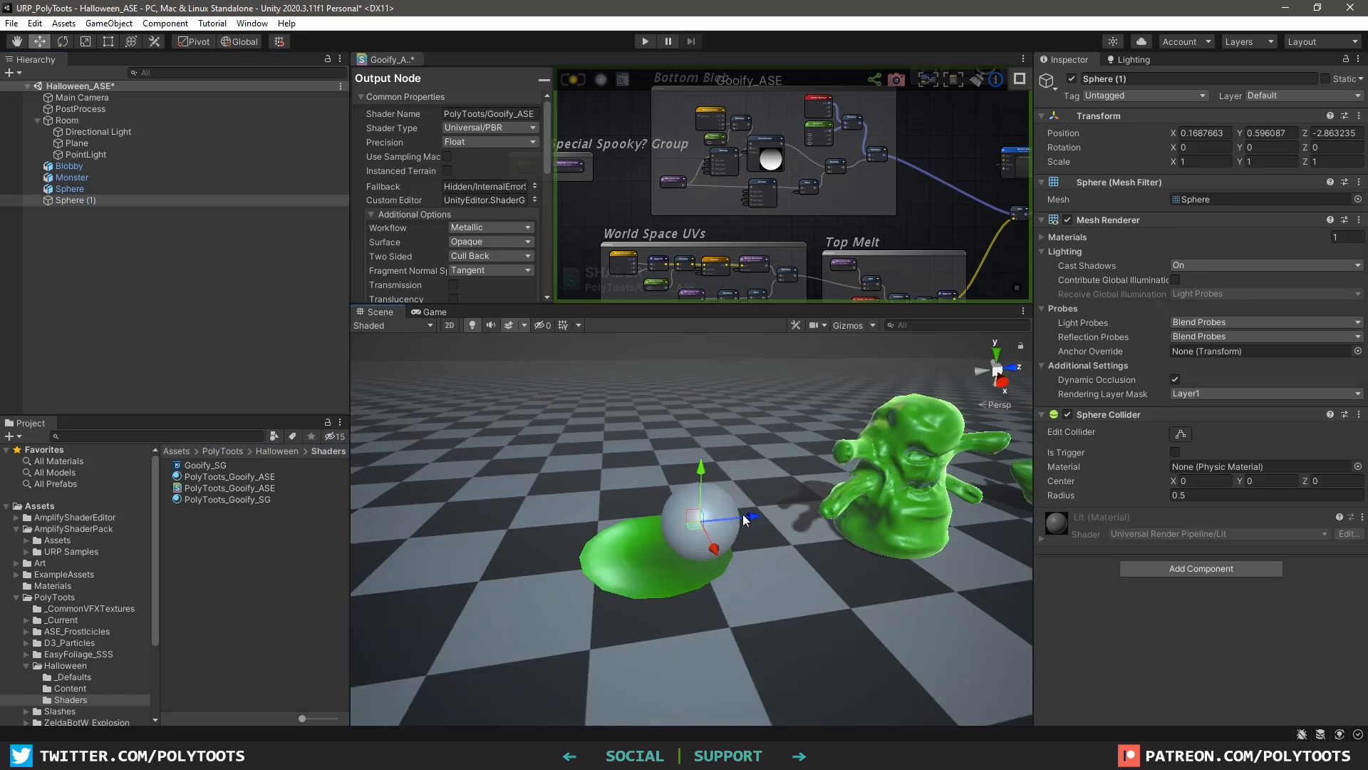
left_click_drag(743, 516, 553, 521)
key("ctrl+d")
middle_click_drag(560, 503, 663, 507)
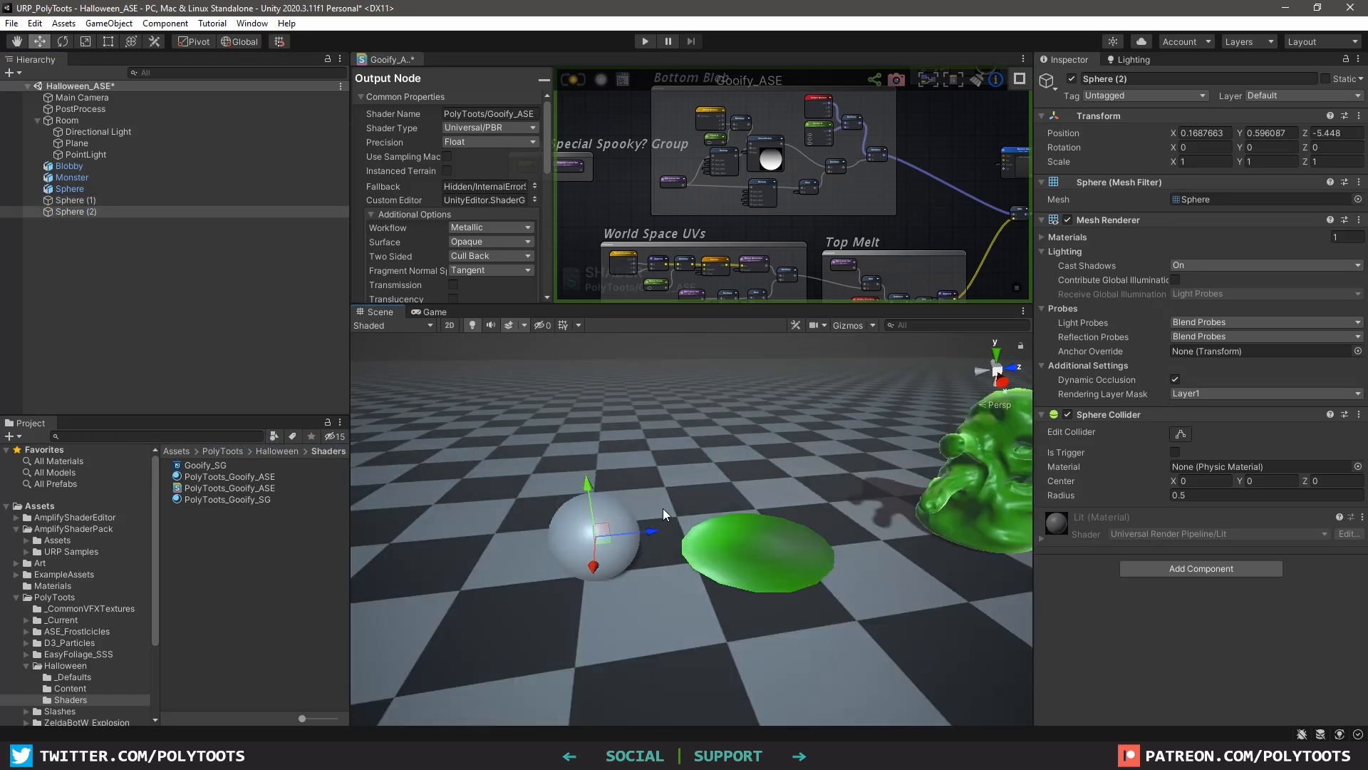
left_click_drag(658, 530, 530, 543)
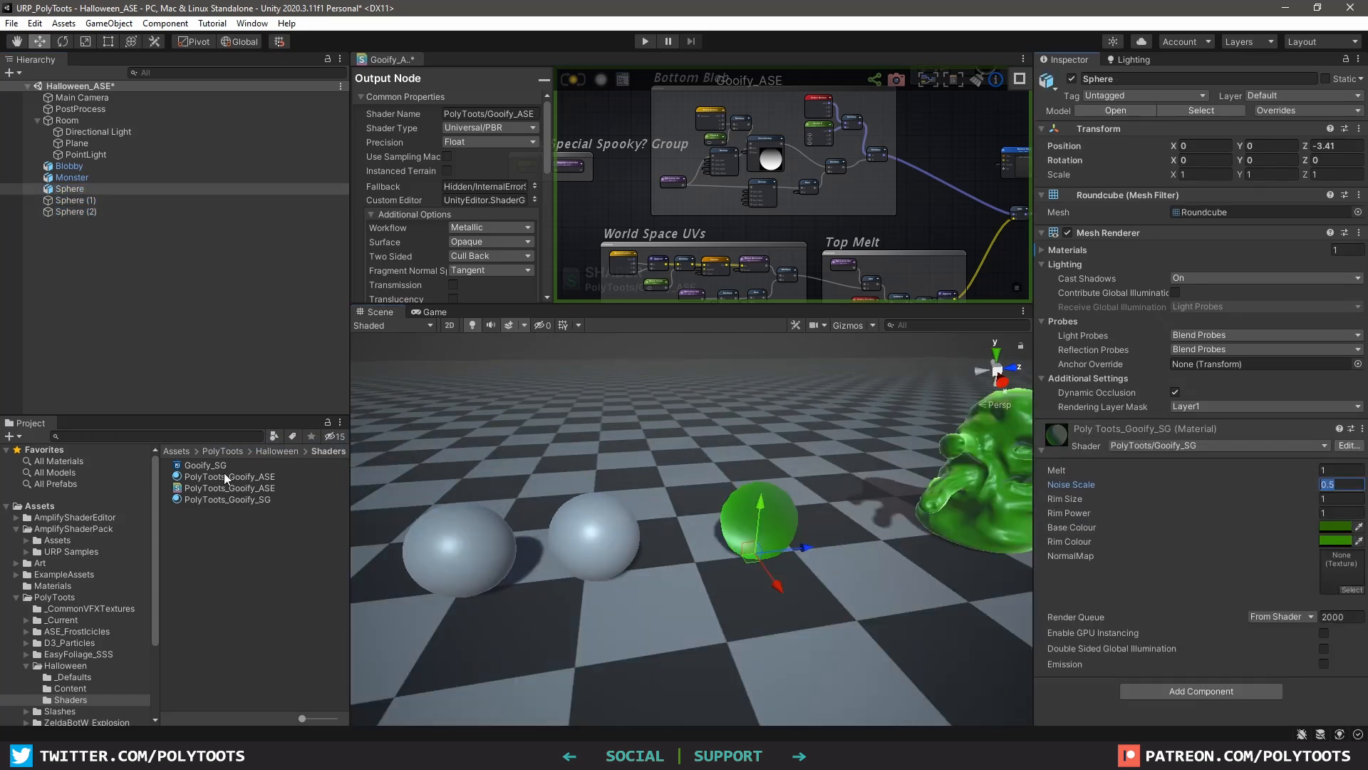
Apply the PolyToots_Gooify_ASE material to the outermost new sphere and PolyToots_Gooify_SG to the sphere beside it
left_click_drag(225, 476, 471, 559)
left_click_drag(211, 495, 592, 542)
Focus on the sphere with the ASE material and change its Melting value to 1.42
left_click(455, 541)
key("f")
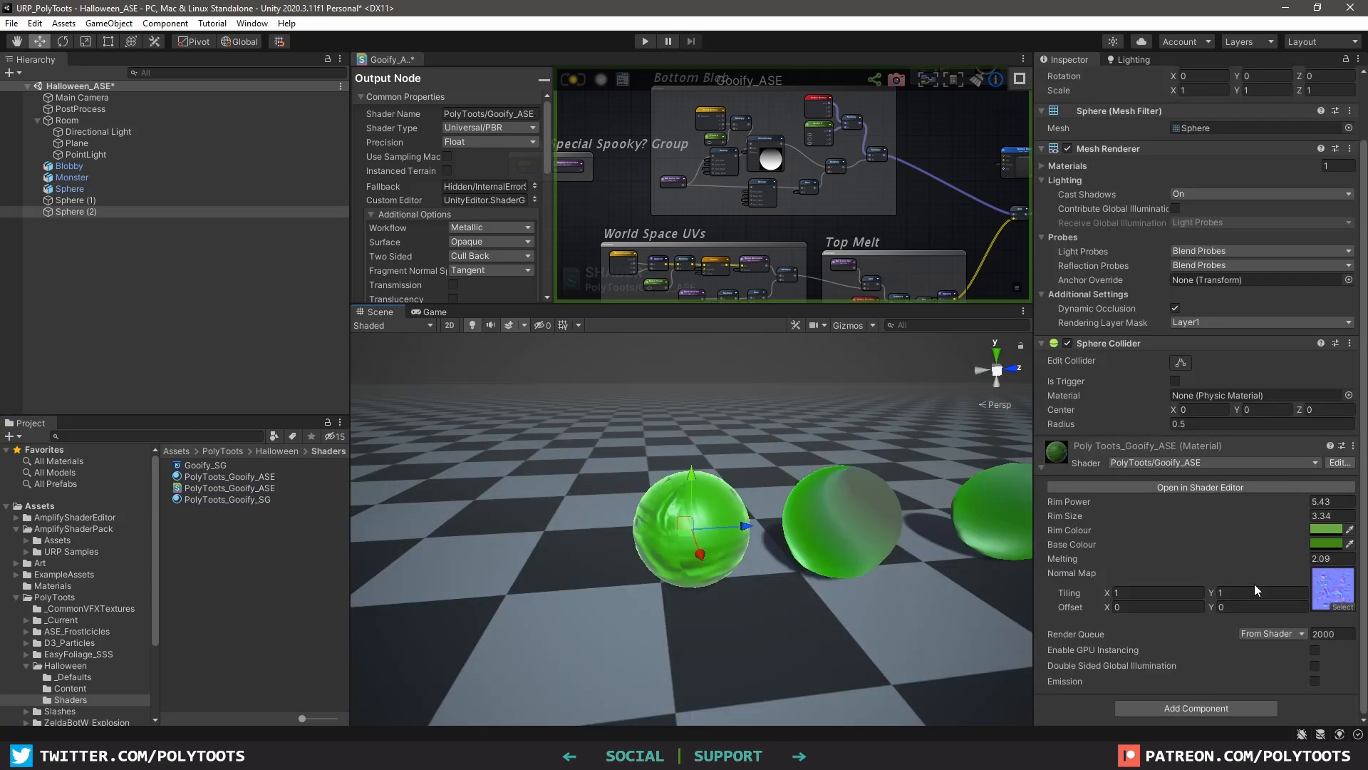
left_click_drag(1296, 554, 21, 556)
Vary the Melt value of the new Shader Graph sphere while viewing it from several angles, finishing at 1.03
left_click(822, 516)
left_click_drag(822, 516, 727, 559, "alt")
left_click_drag(1303, 485, 1239, 494, "alt")
left_click_drag(881, 470, 837, 656, "alt")
left_click_drag(1267, 489, 50, 497, "alt")
left_click_drag(595, 614, 689, 470, "alt")
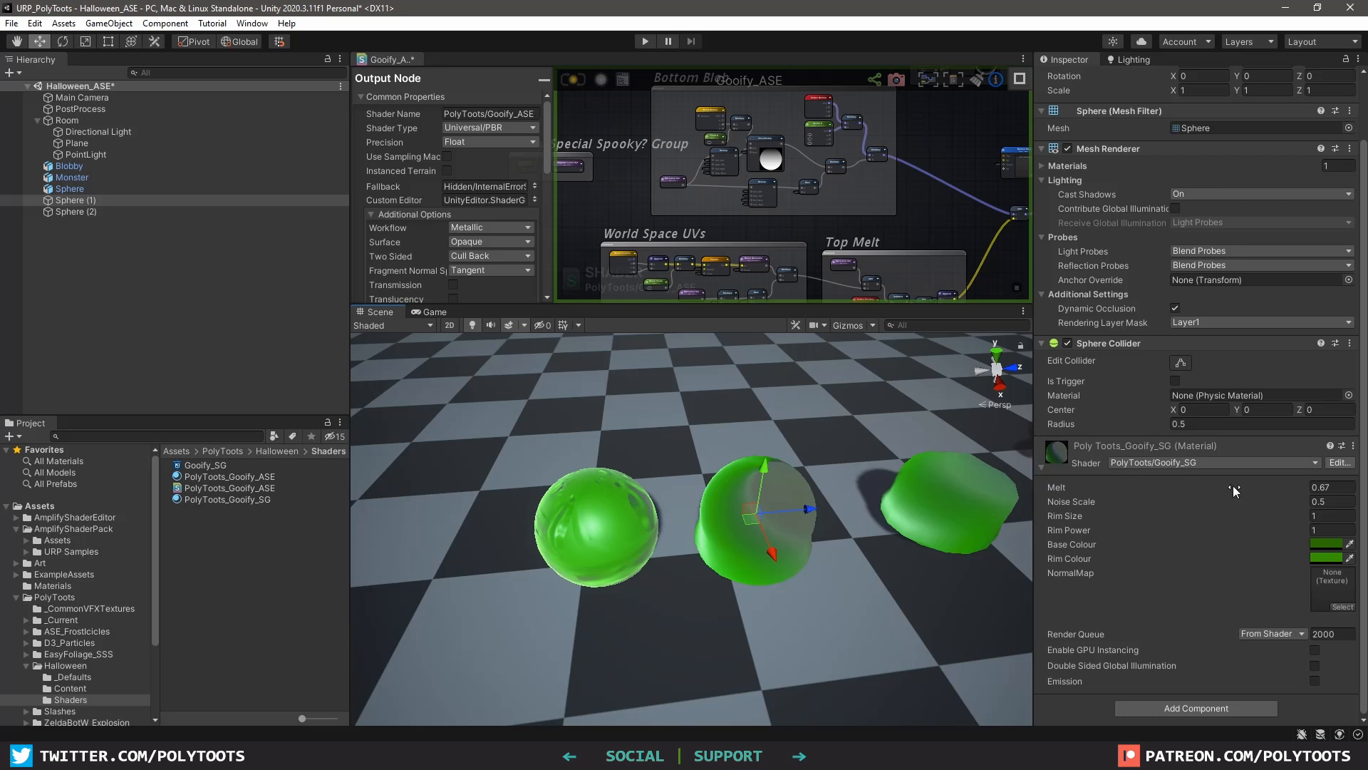
left_click_drag(1233, 489, 1295, 490, "alt")
left_click_drag(755, 549, 894, 537, "alt")
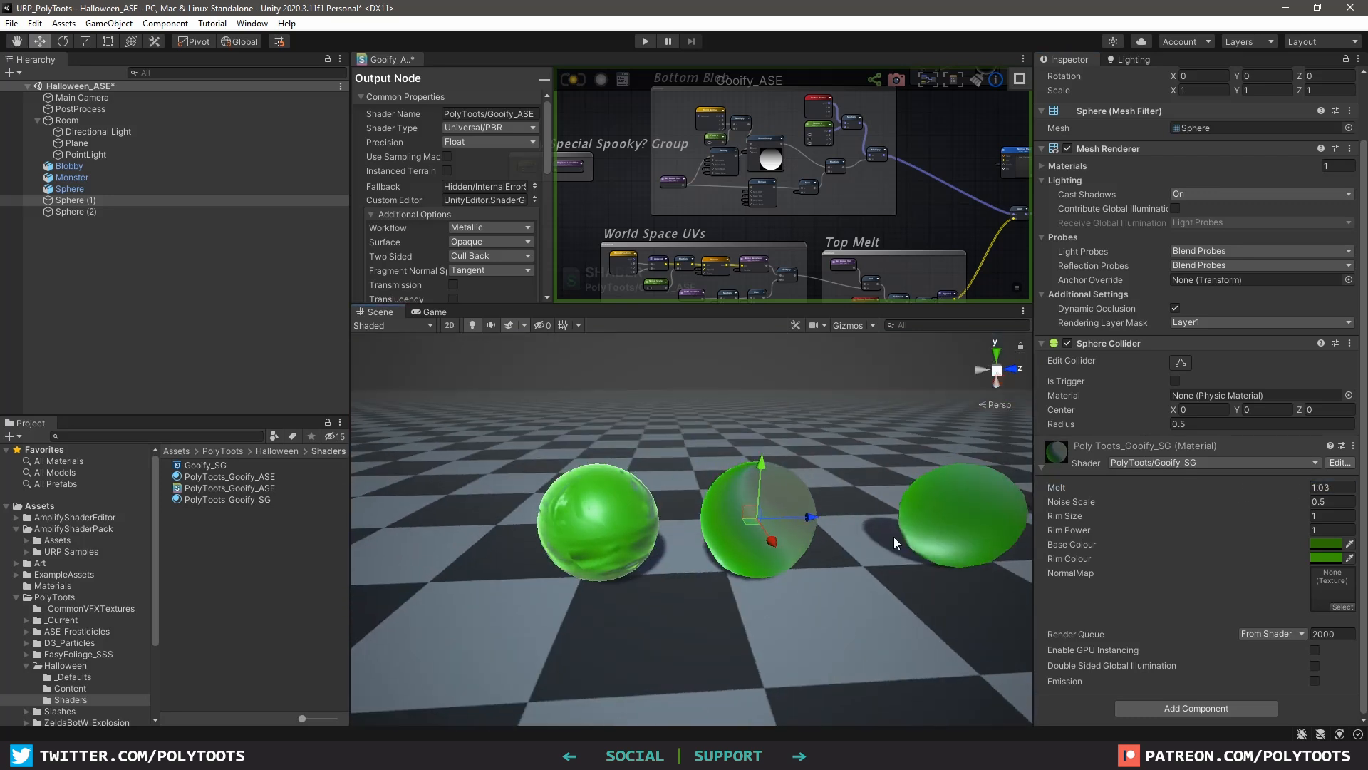
Open the Gooify_SG shader graph and compare its Bottom Blob and World Space Noise groups with the ASE graph
double_click(202, 466)
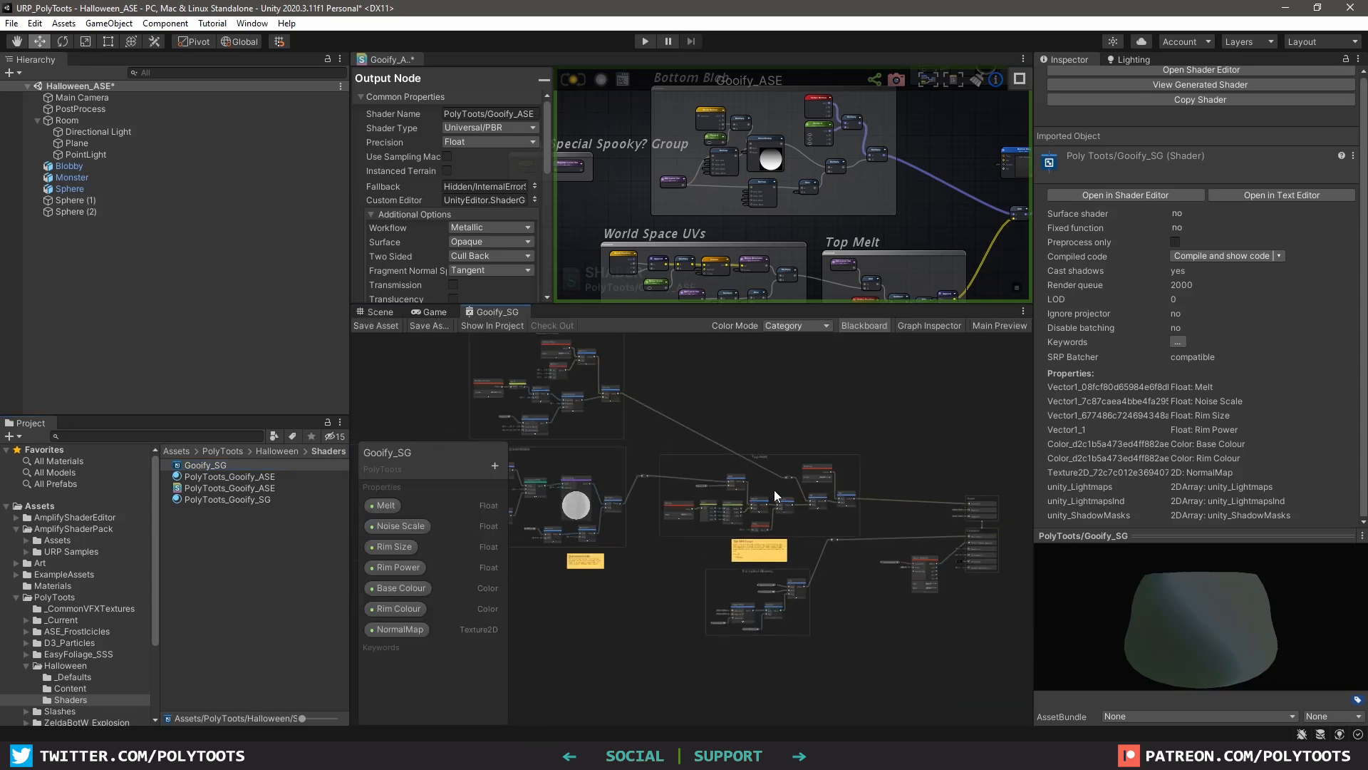
scroll(775, 492, "up", 7)
middle_click_drag(605, 493, 1122, 659)
scroll(798, 526, "down", 3)
middle_click_drag(916, 264, 831, 188)
middle_click_drag(599, 89, 753, 193)
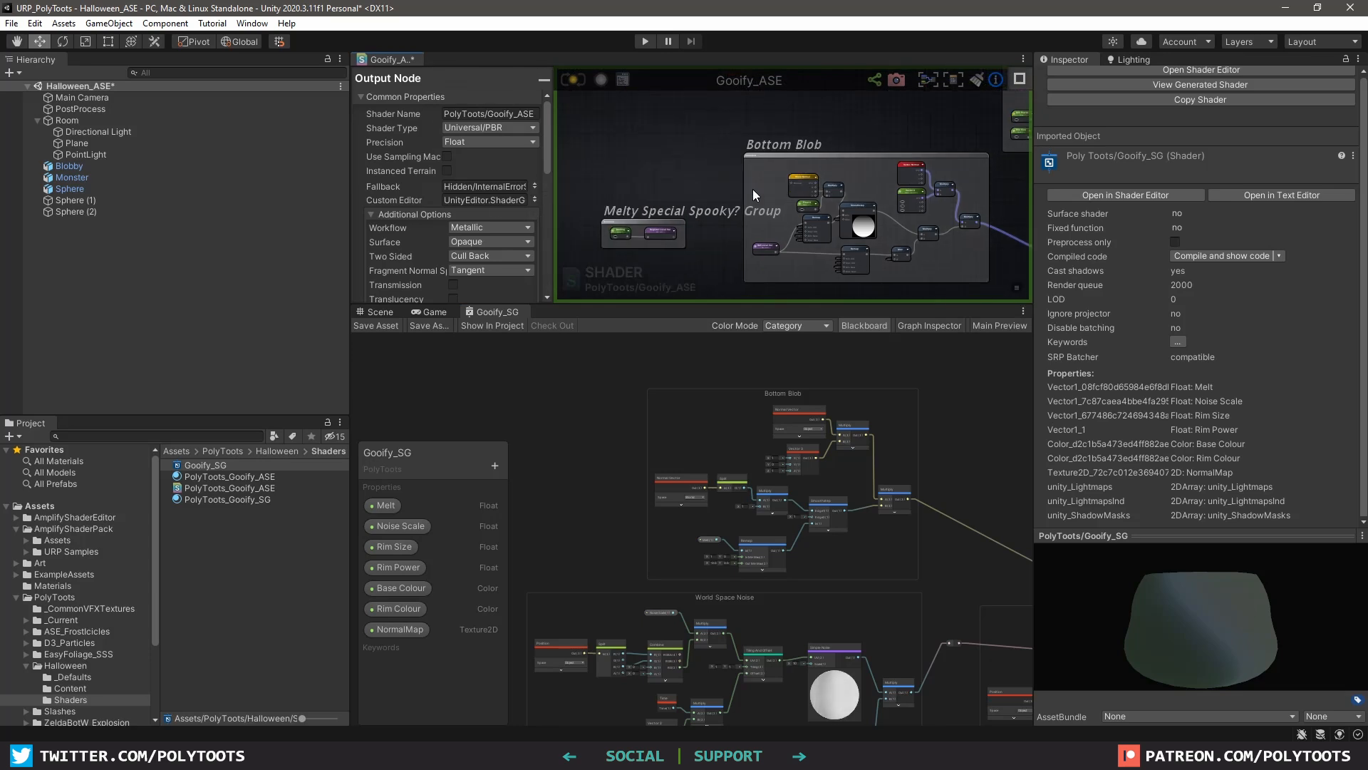
middle_click_drag(1028, 664, 934, 528)
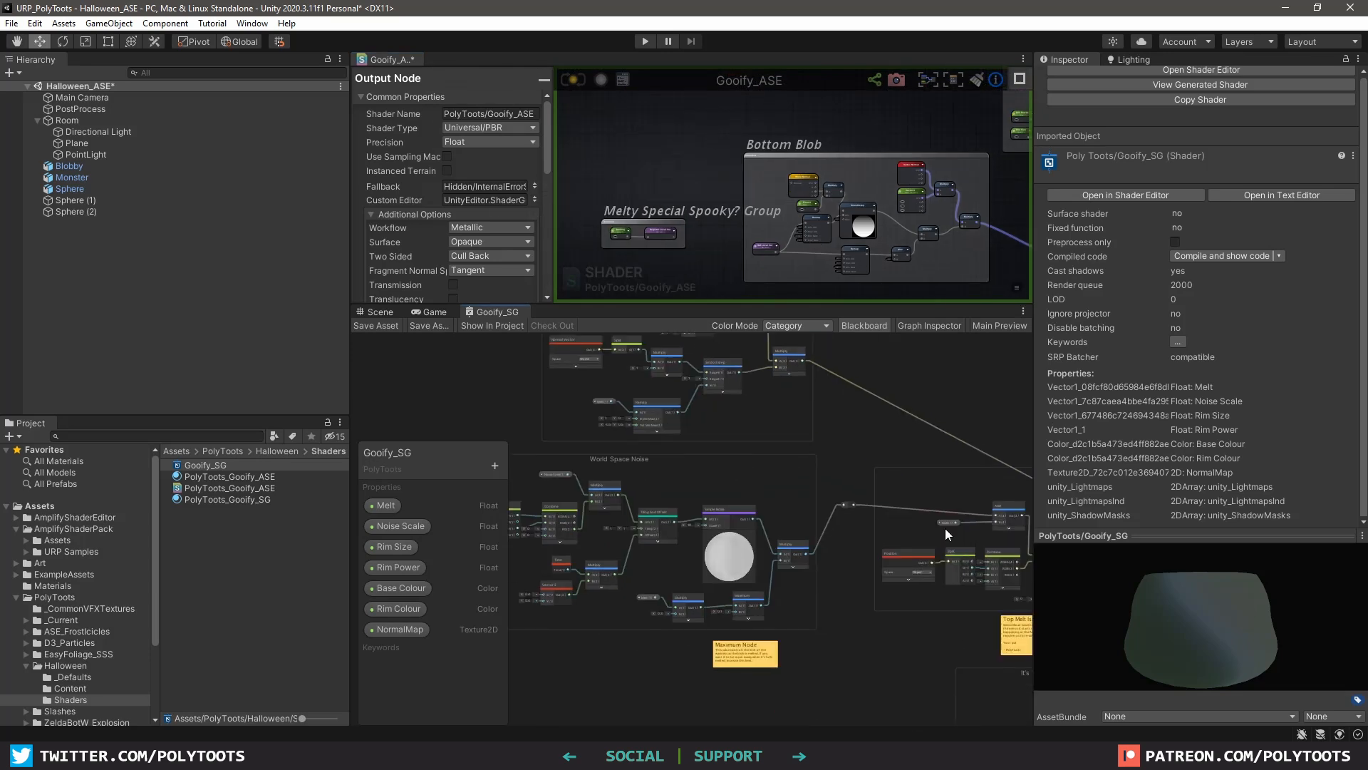
right_click(491, 315)
left_click(531, 340)
left_click(787, 516)
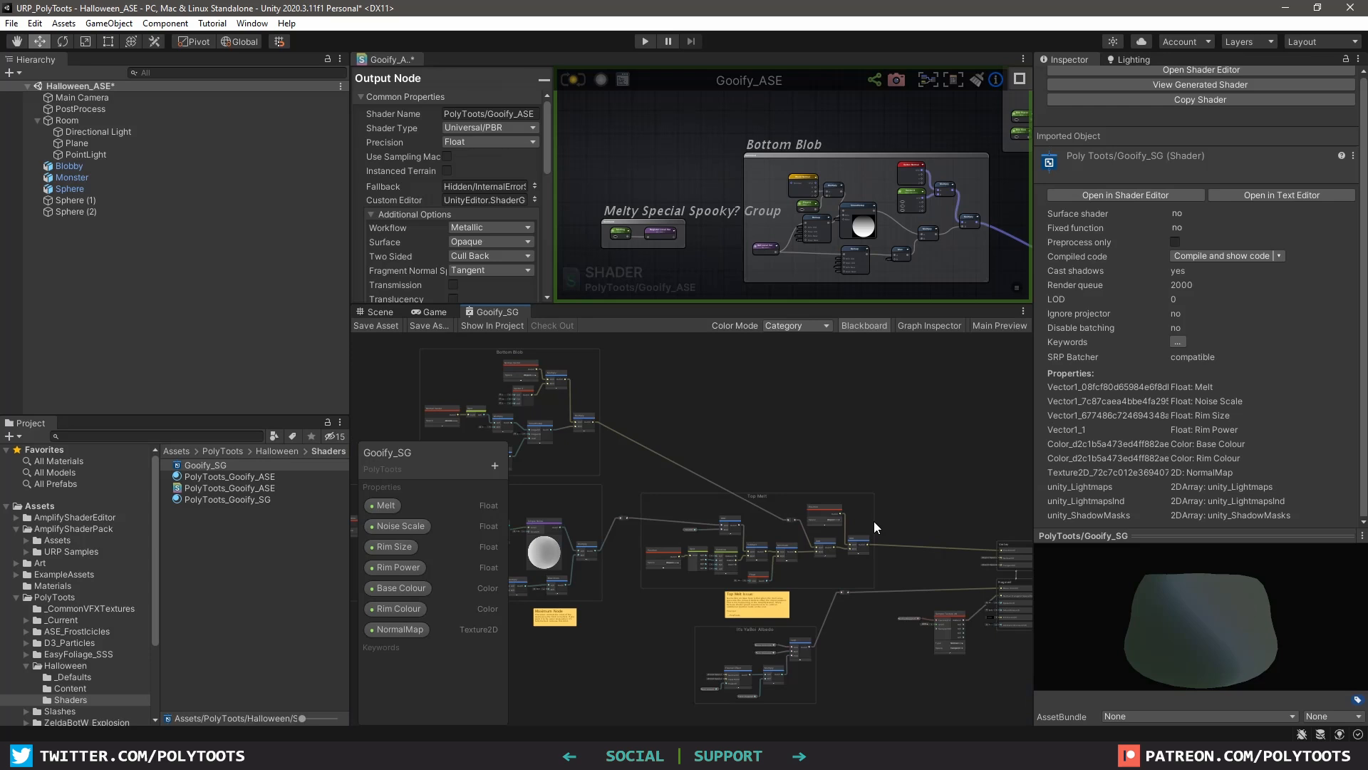
Examine how the Position and final Add nodes in the Top Melt group feed the vertex position
scroll(820, 526, "up", 2)
scroll(713, 524, "up", 2)
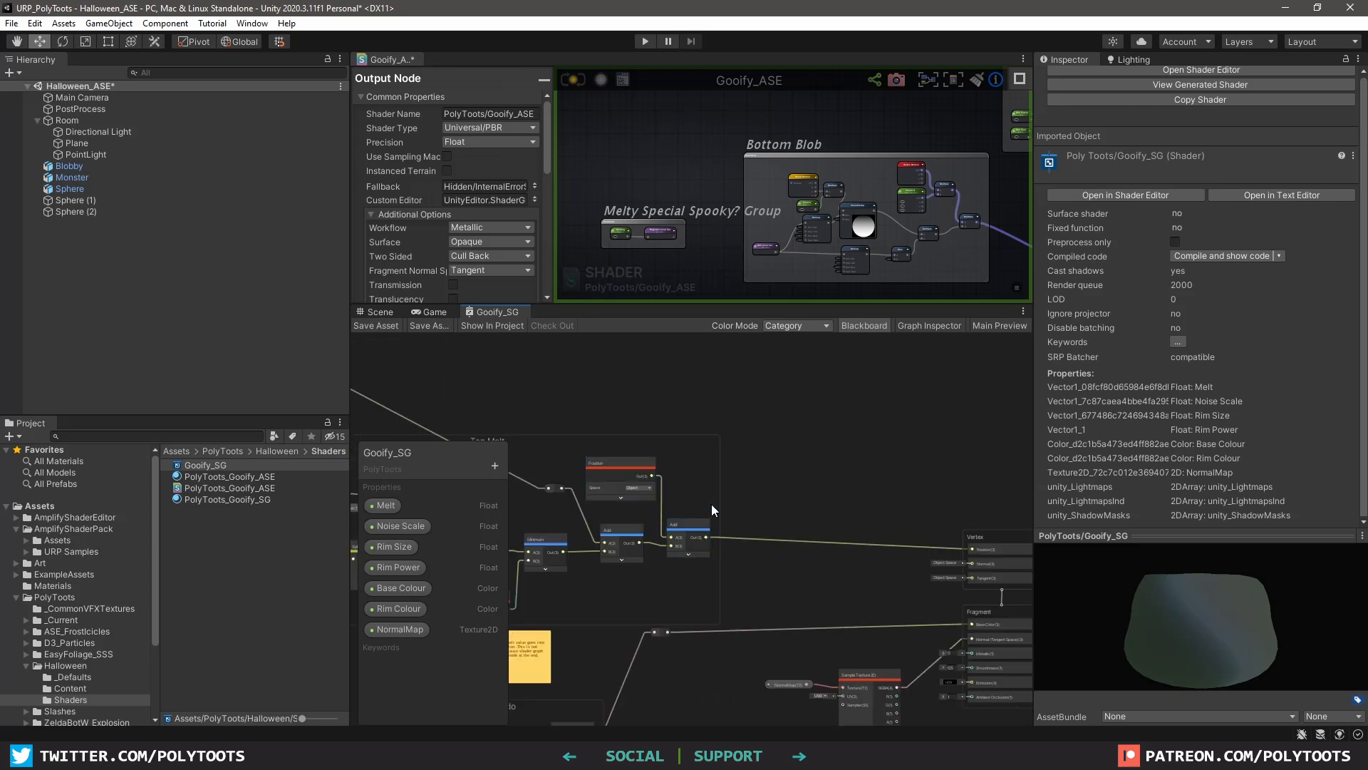
middle_click_drag(712, 505, 911, 497)
middle_click_drag(529, 432, 816, 498)
middle_click_drag(1012, 592, 774, 482)
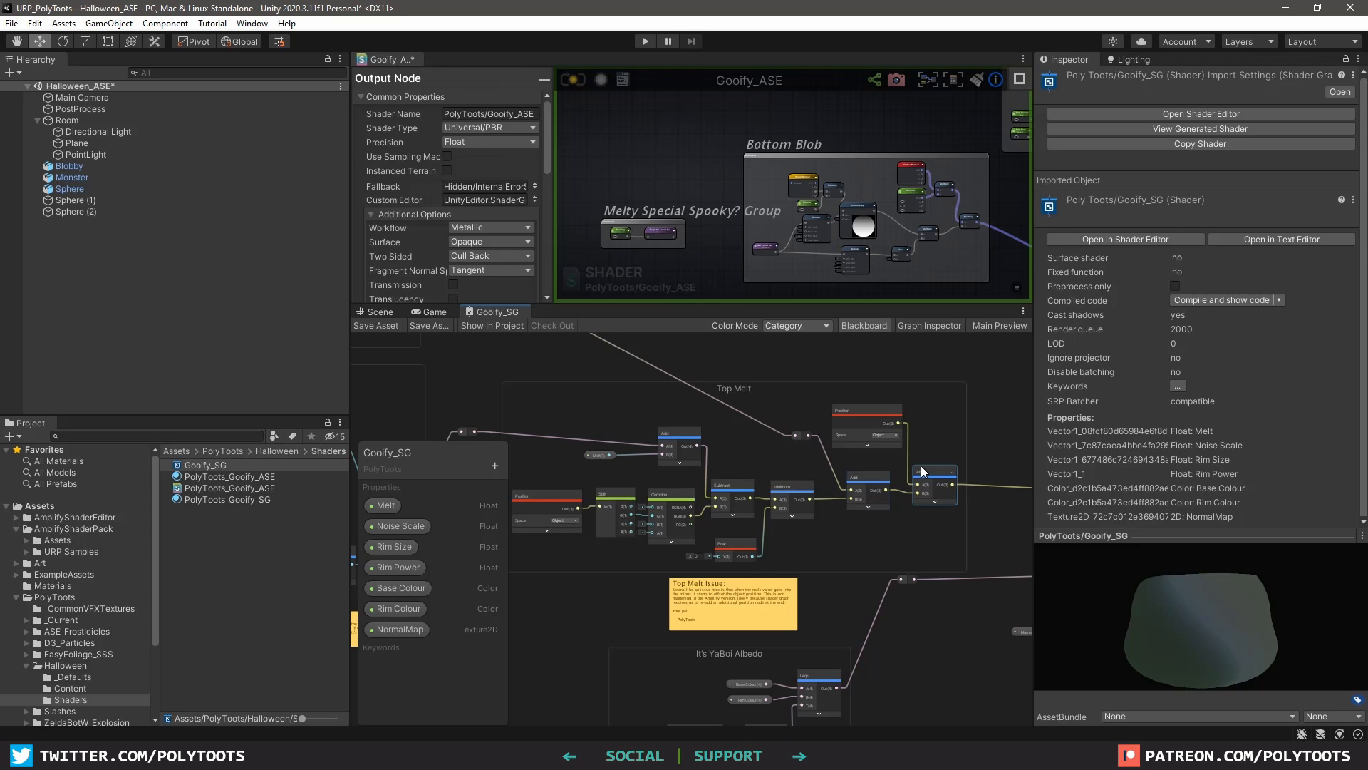
scroll(833, 442, "up", 5)
left_click(647, 382)
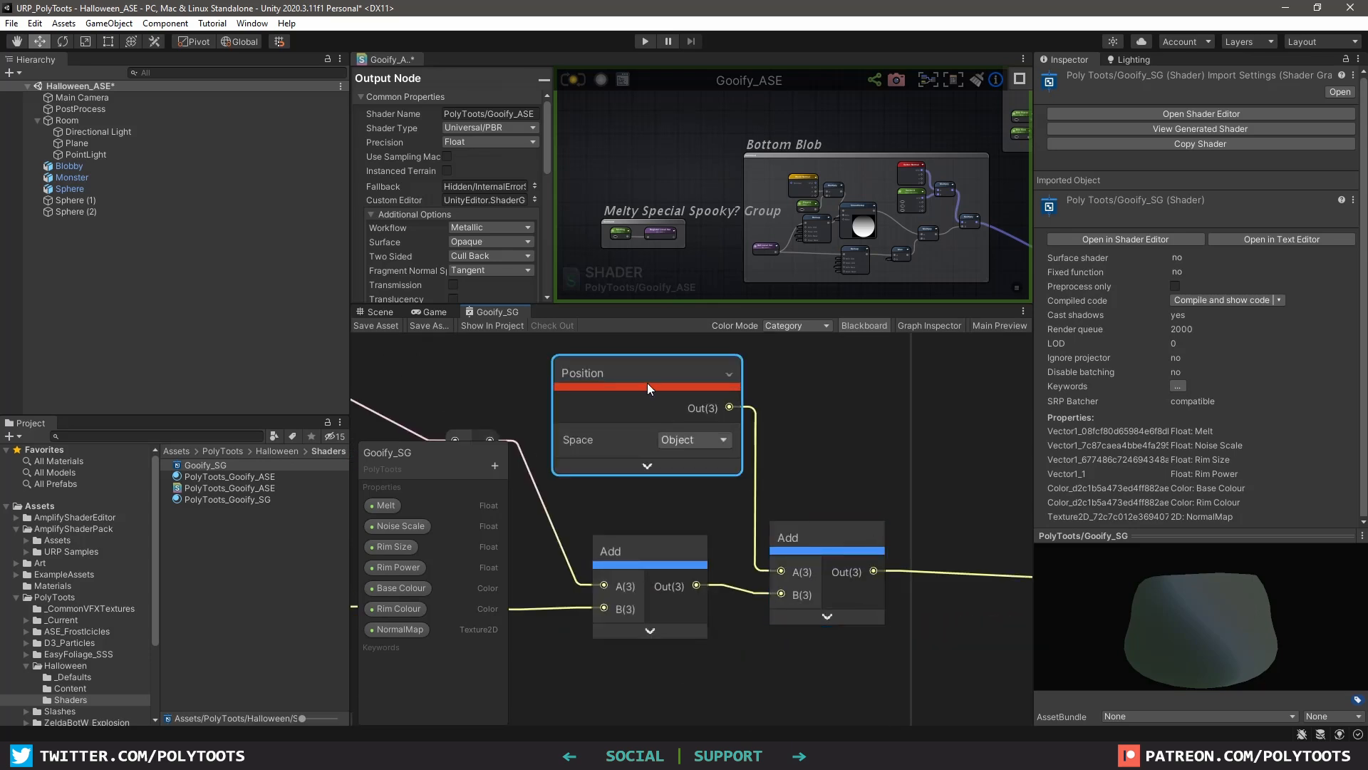
left_click(798, 542)
scroll(713, 515, "down", 4)
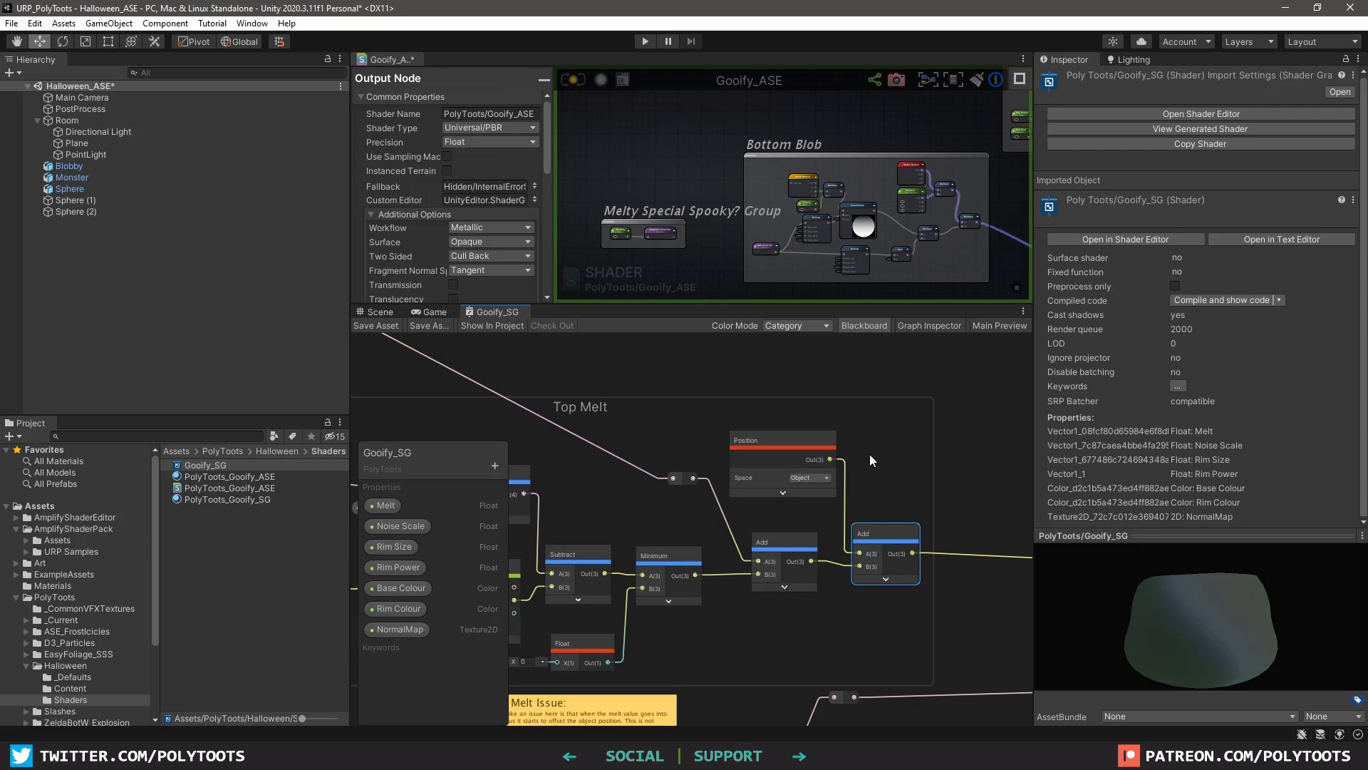
Nudge the Position and final Add nodes in the Top Melt group, and save and close the Gooify_SG graph
left_click_drag(765, 442, 766, 442)
left_click_drag(883, 537, 888, 529)
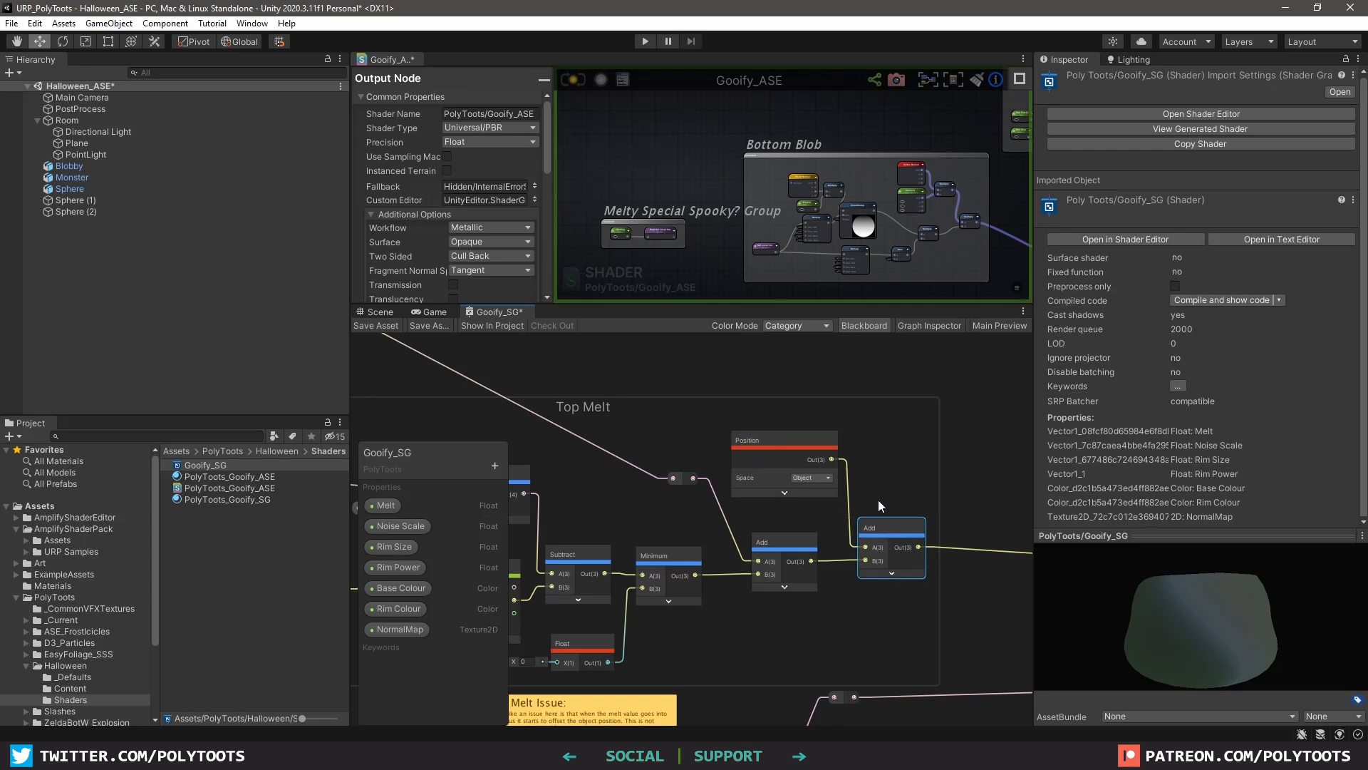
left_click(374, 326)
right_click(483, 311)
left_click(529, 340)
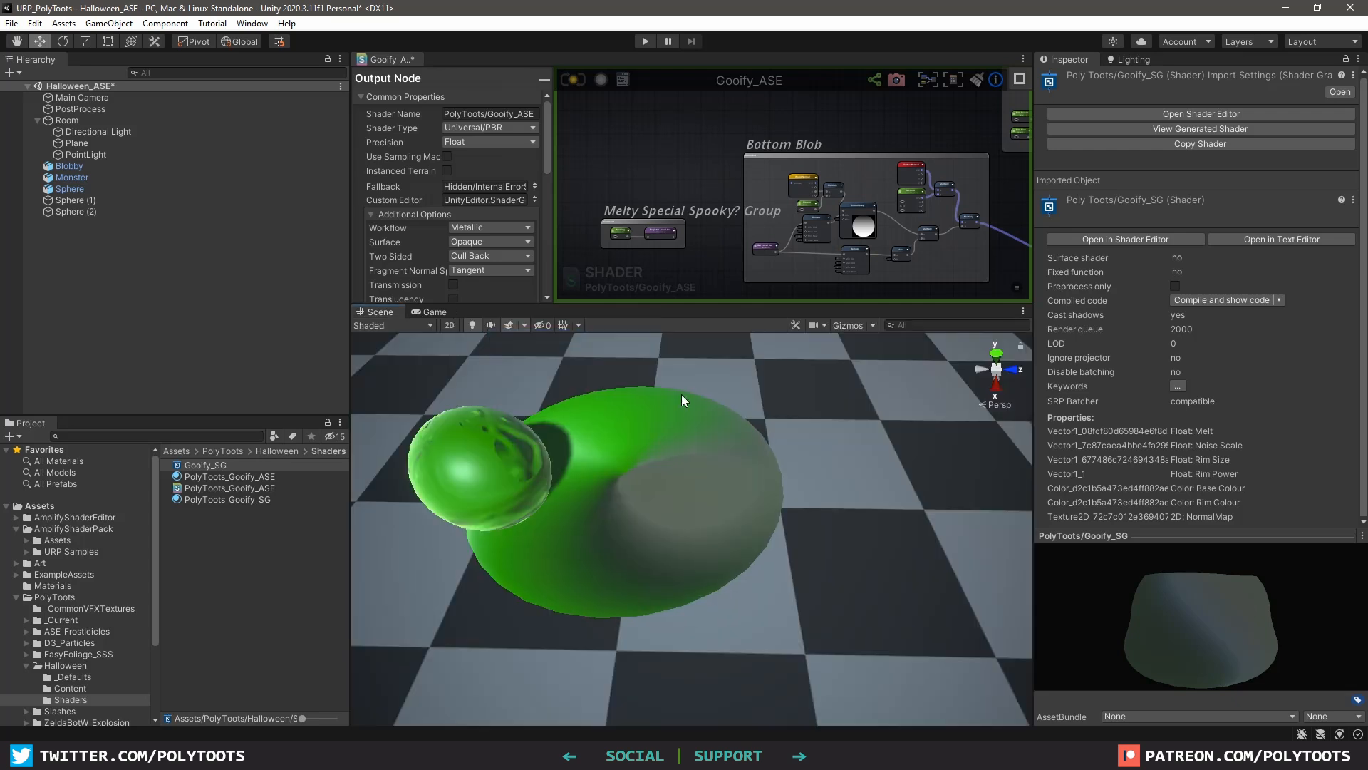
Look over the two new goo spheres in the scene, and focus on the Monster to view it close up
scroll(695, 511, "down", 5)
left_click(665, 511)
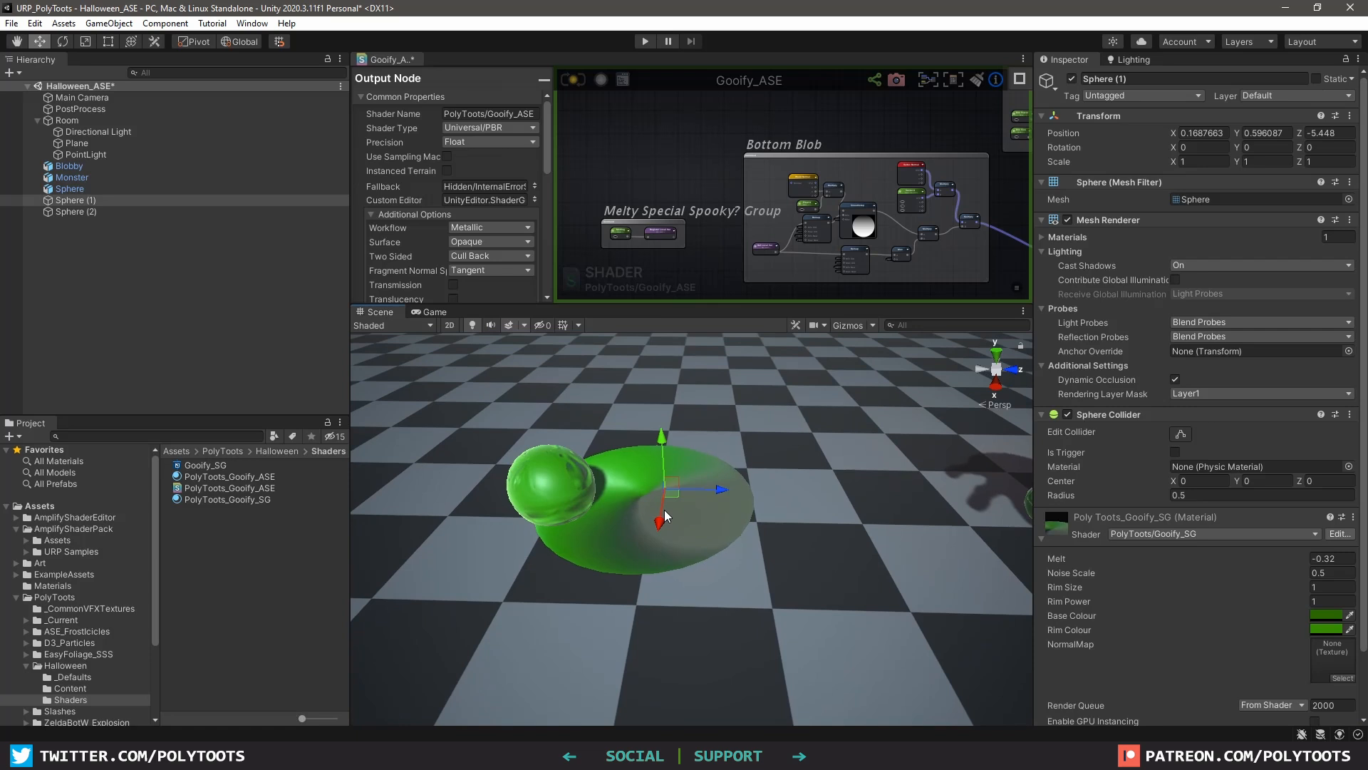
middle_click_drag(664, 512, 456, 506)
left_click_drag(456, 506, 584, 413, "alt")
left_click(827, 445)
key("f")
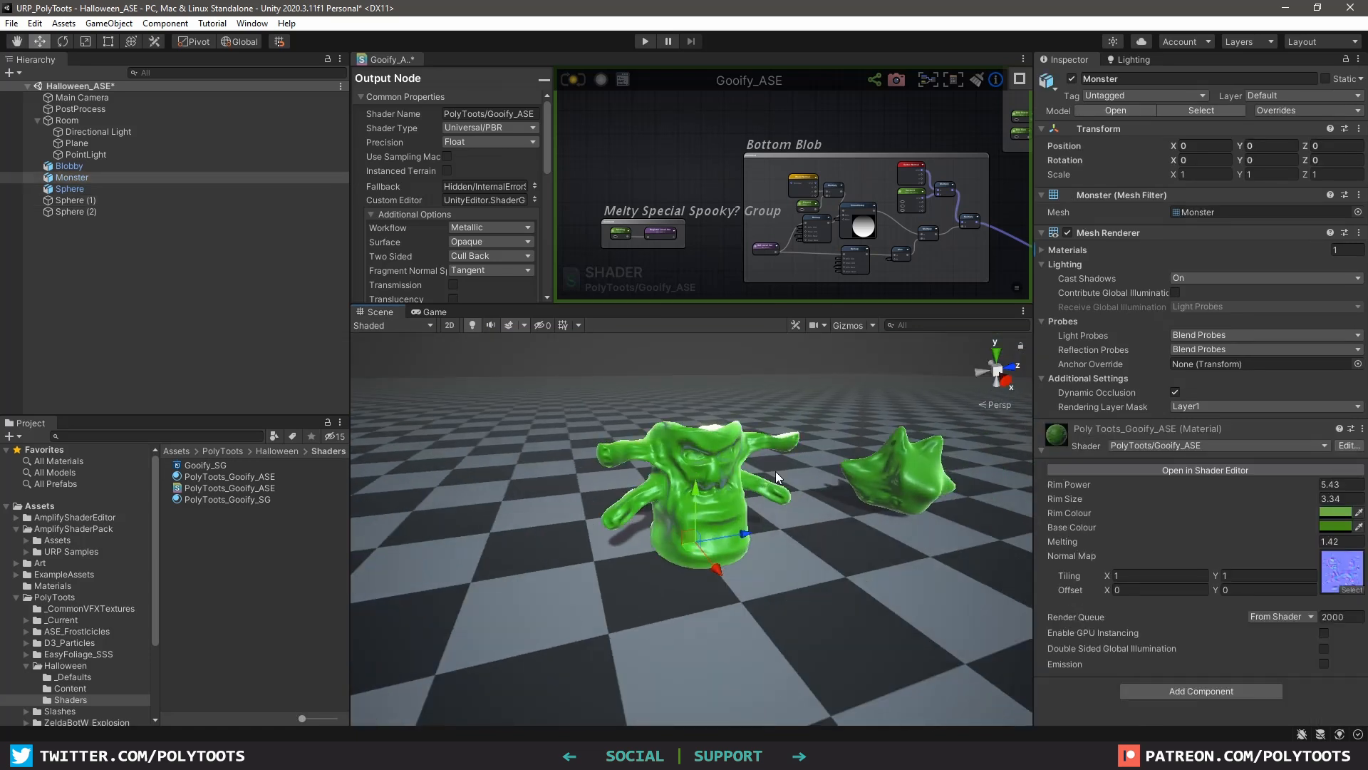
scroll(775, 471, "up", 4)
left_click_drag(774, 472, 777, 399, "alt")
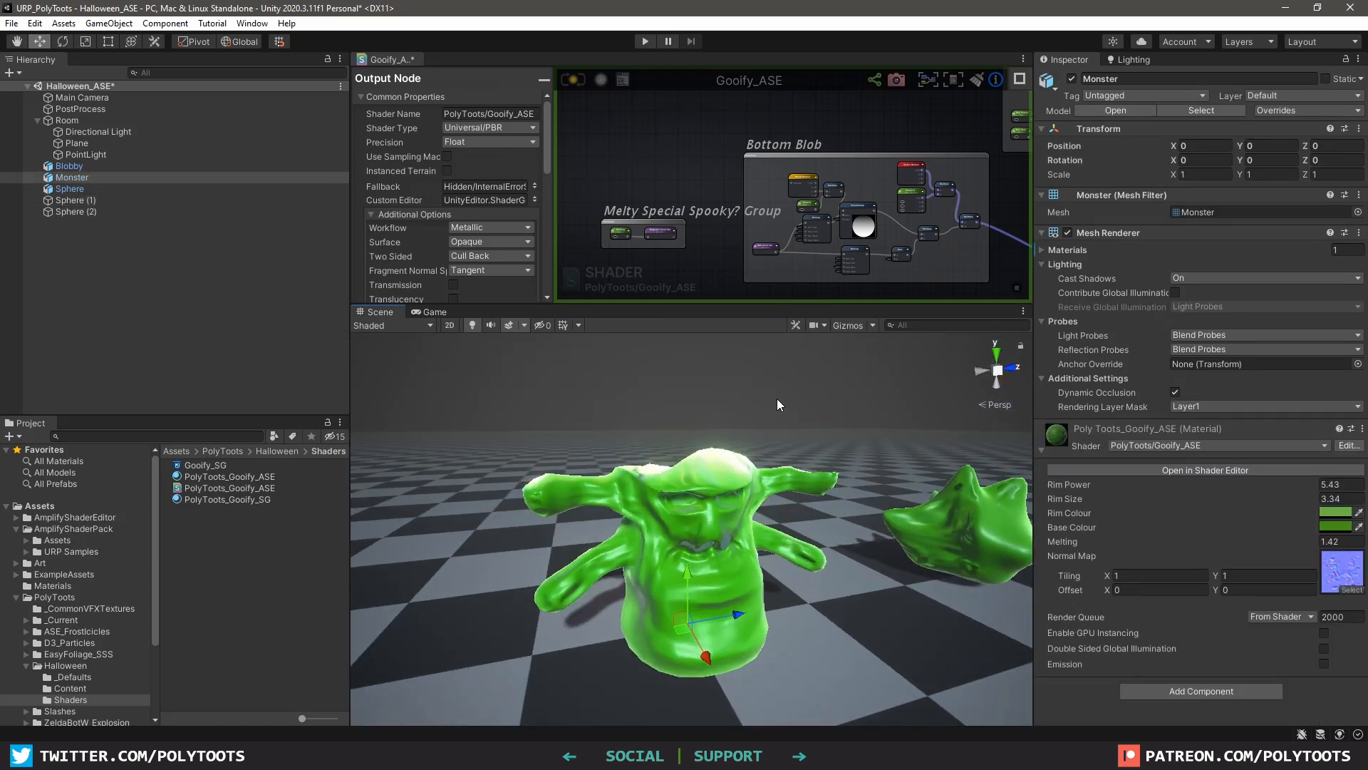